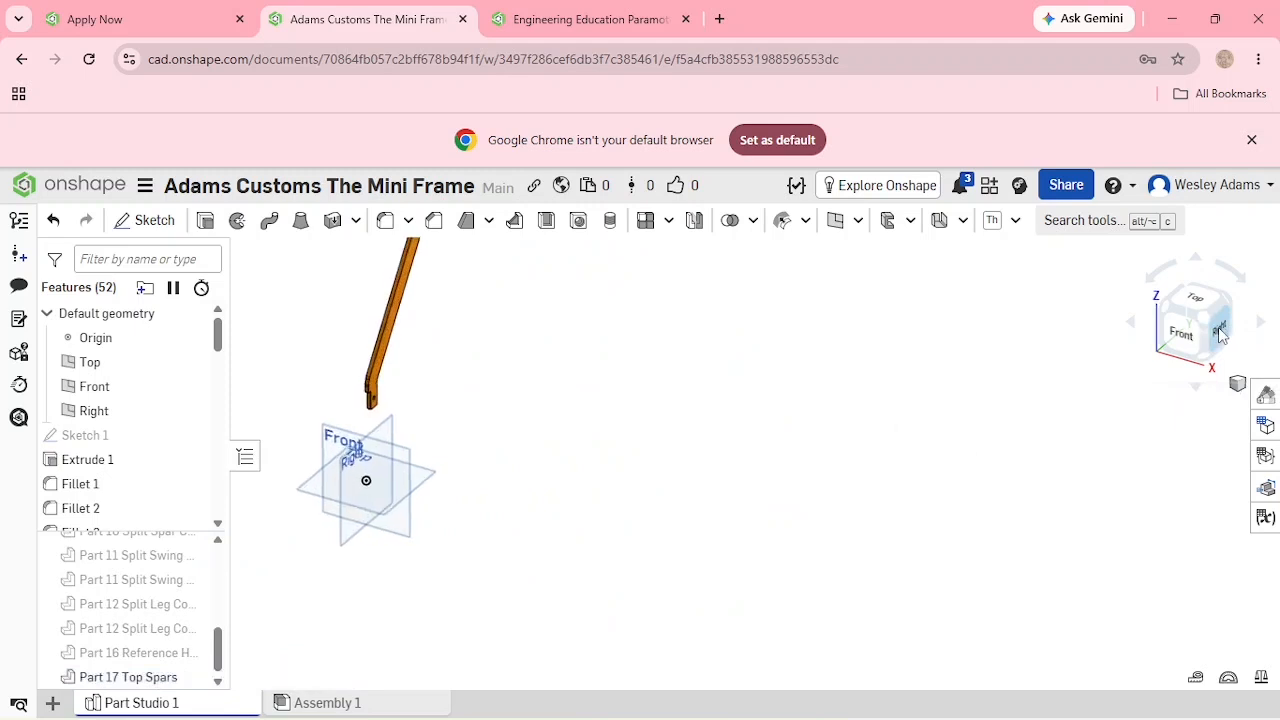
# Start a new sketch on the side face of the Top Spars part at its rounded upper end.
pyautogui.scroll(5, 780, 391)
pyautogui.scroll(5, 837, 600)
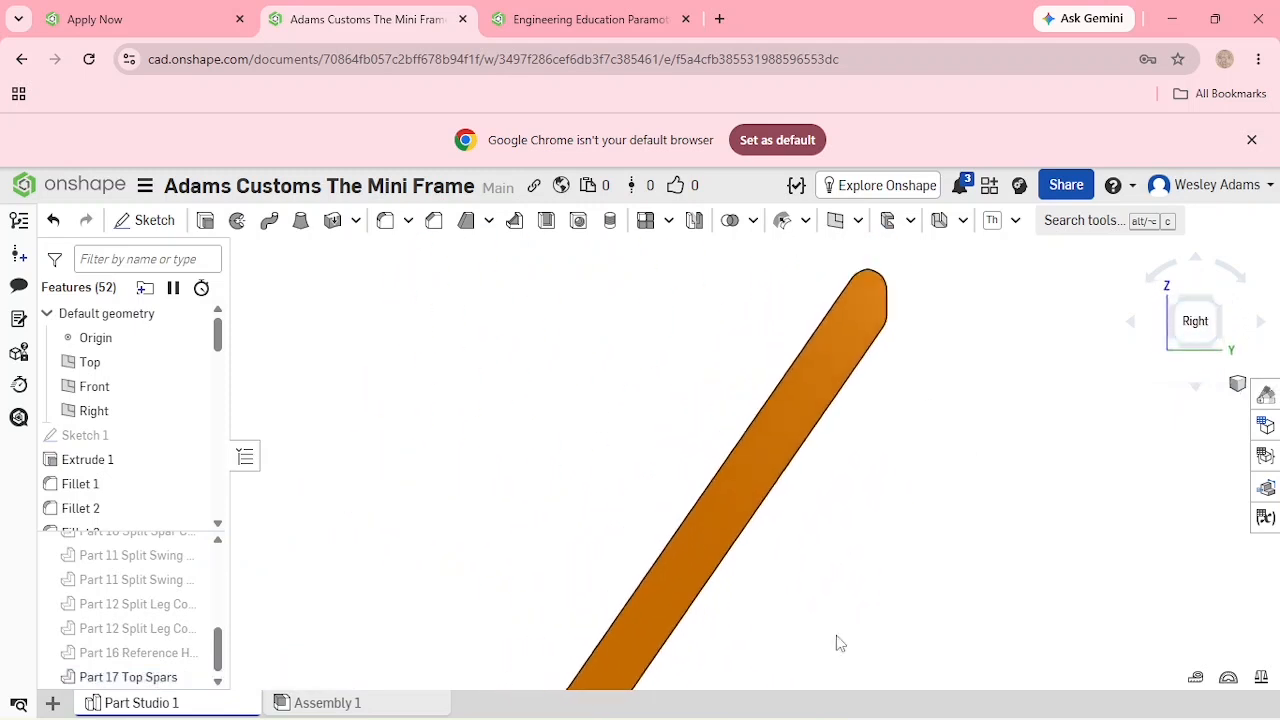
pyautogui.scroll(-3, 820, 614)
pyautogui.scroll(6, 820, 546)
pyautogui.scroll(-3, 819, 548)
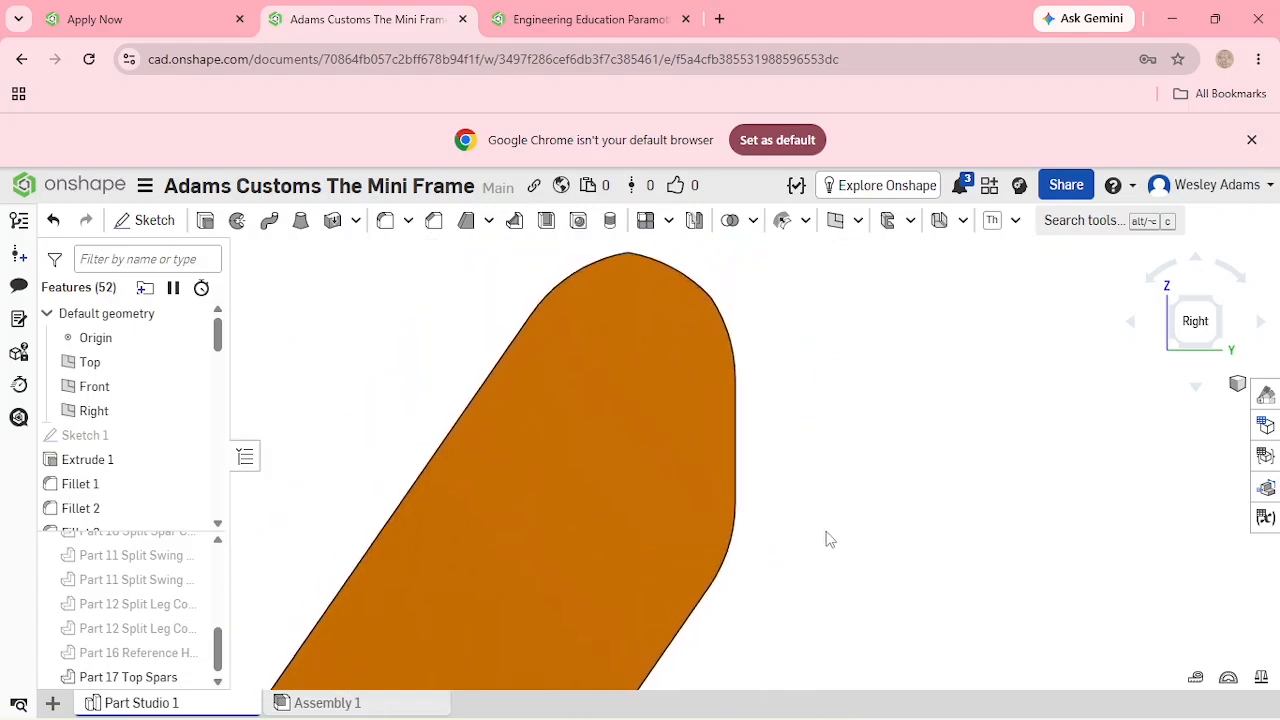
pyautogui.click(152, 222)
pyautogui.click(610, 440)
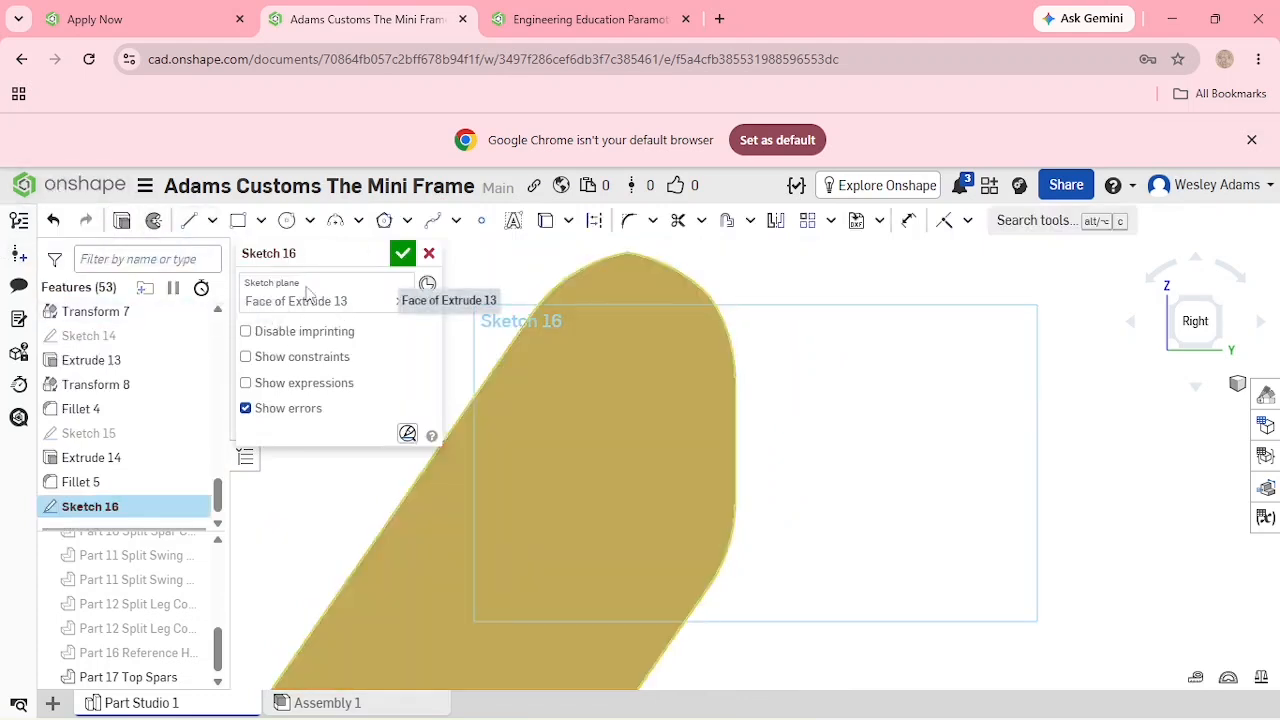
# Trace the first curve from the spar's peak with three connected lines about 0.119, 0.115 and 0.087 long.
pyautogui.click(189, 220)
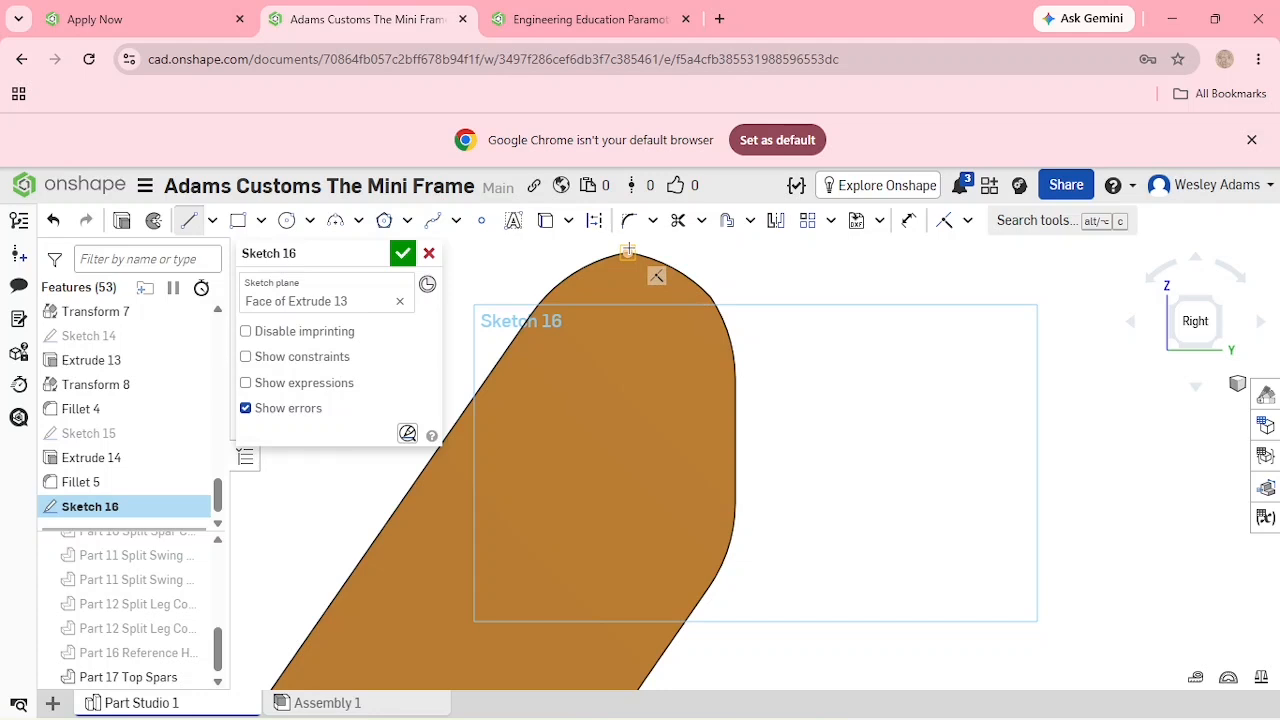
pyautogui.scroll(5, 628, 253)
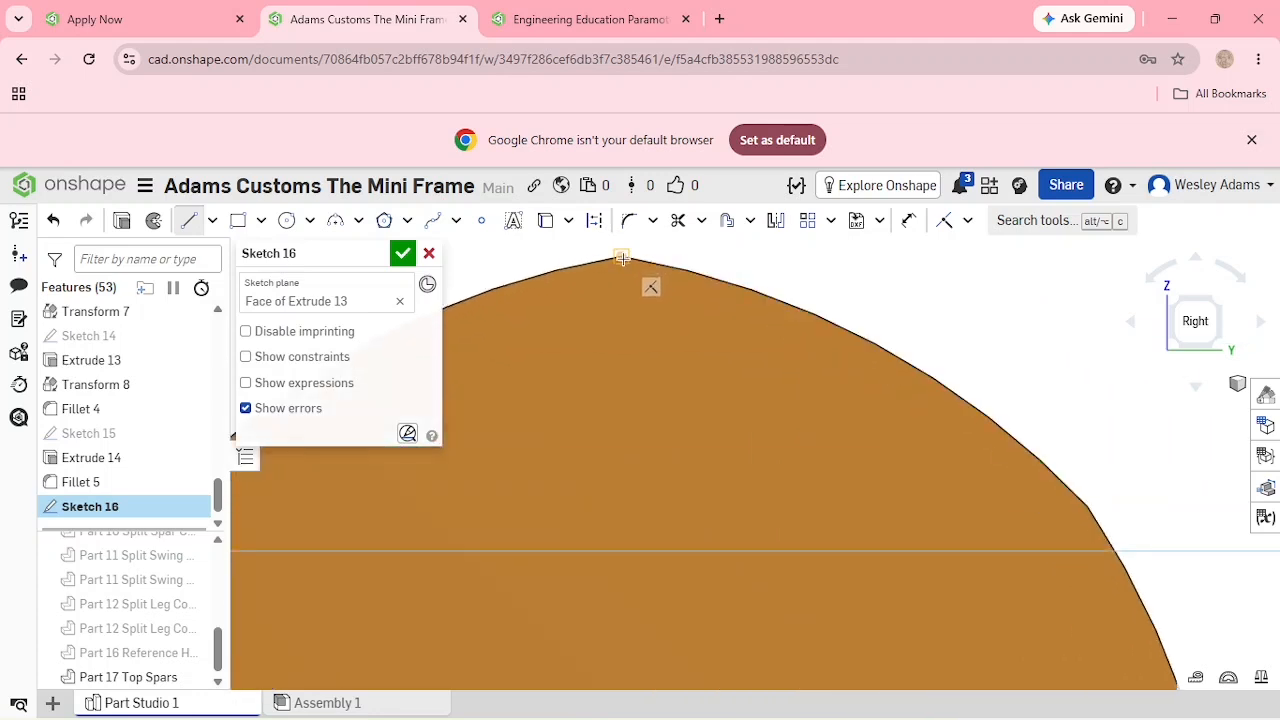
pyautogui.click(622, 258)
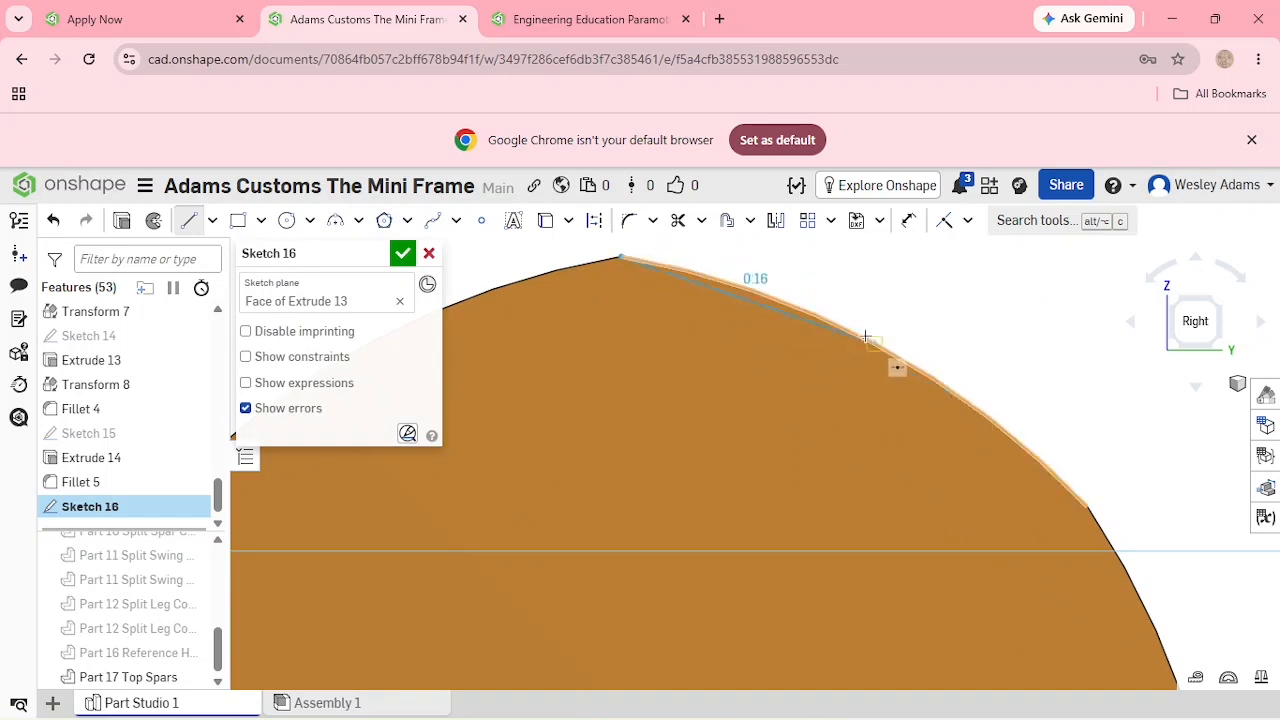
pyautogui.click(812, 312)
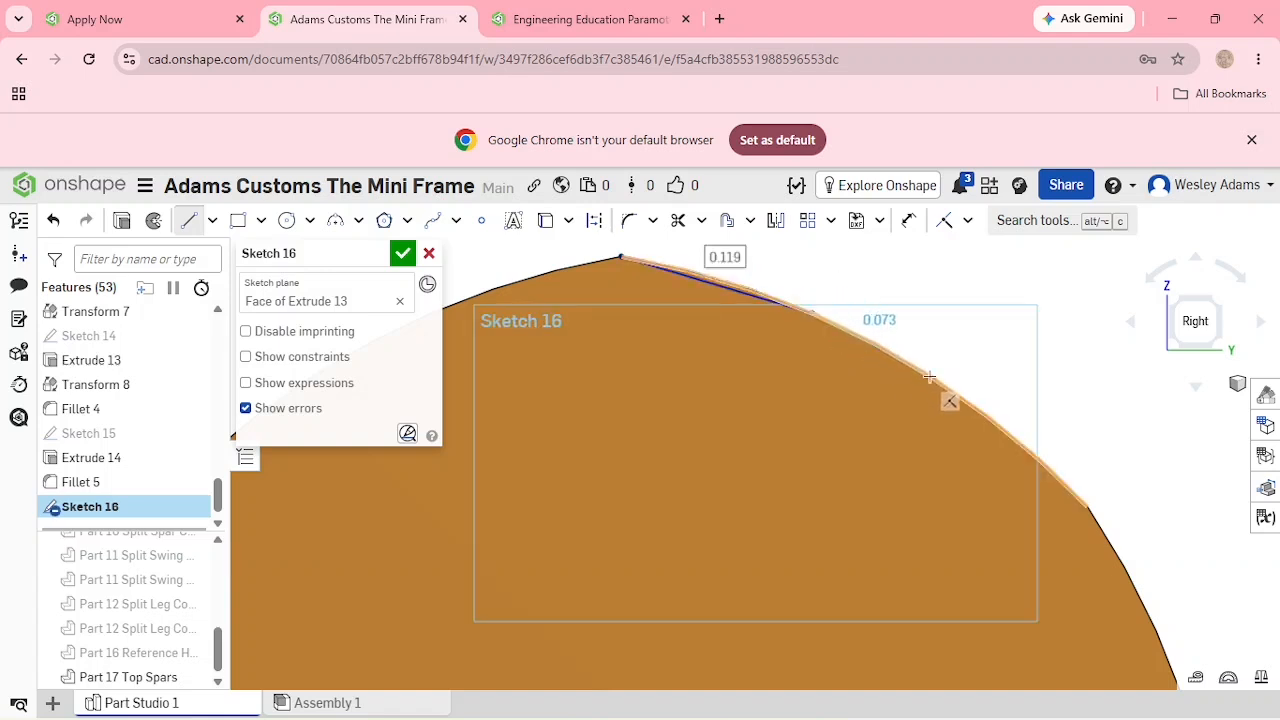
pyautogui.click(977, 411)
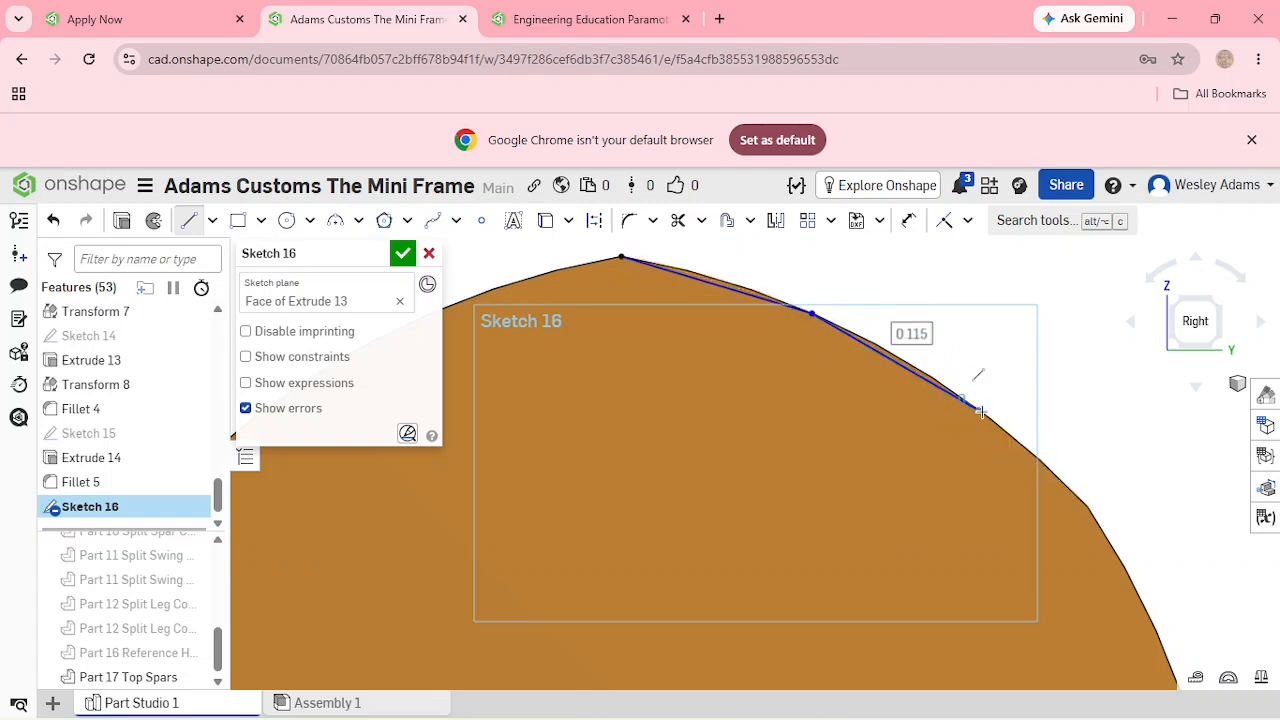
pyautogui.click(1088, 507)
# Continue the line chain along the next curve to the vertical edge, starting about 0.087 long and ending about 0.044 long.
pyautogui.moveTo(1130, 562)
pyautogui.mouseDown(button='middle')
pyautogui.moveTo(1011, 217)
pyautogui.moveTo(955, 376)
pyautogui.mouseUp(button='middle')
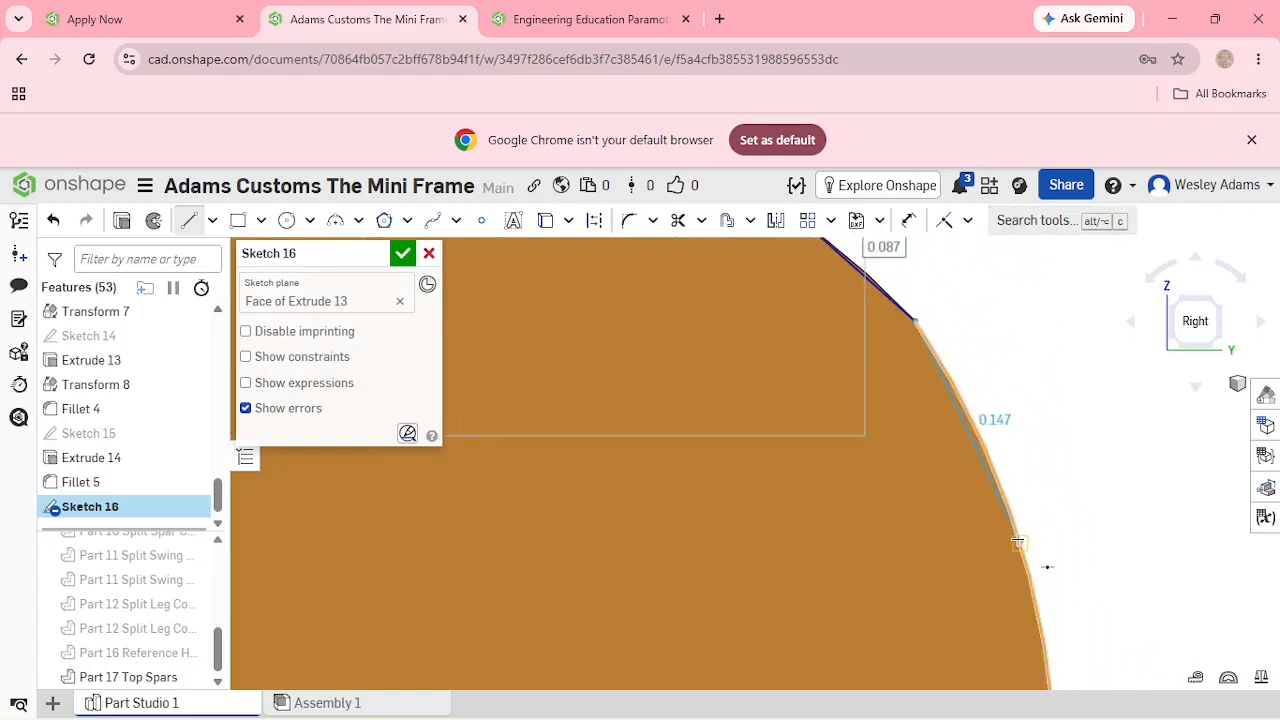
pyautogui.click(986, 448)
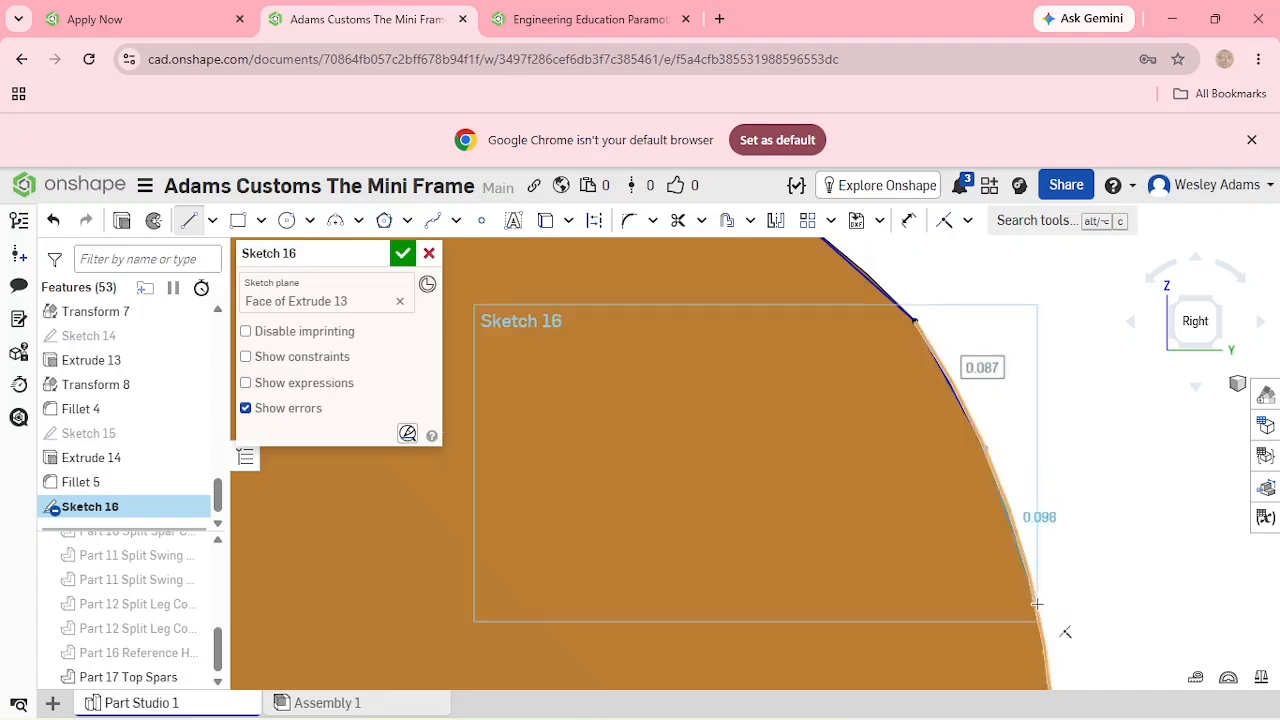
pyautogui.scroll(5, 1110, 610)
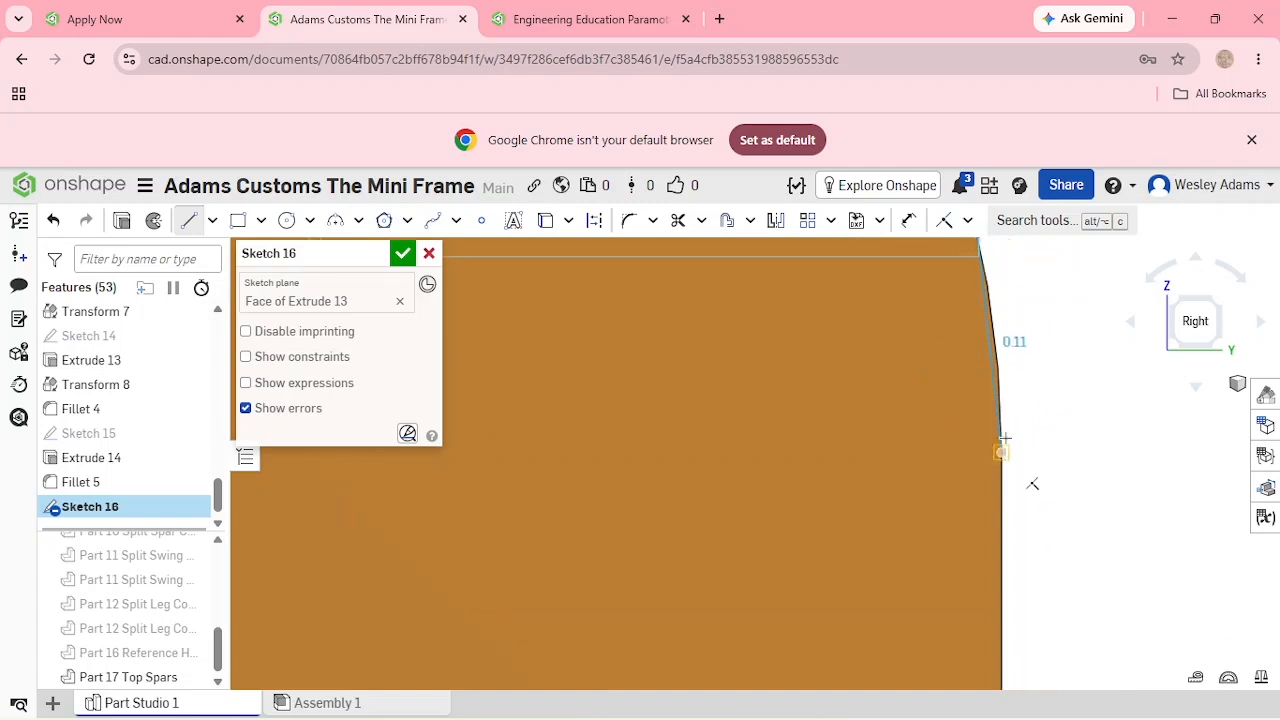
pyautogui.click(996, 367)
pyautogui.scroll(-5, 1001, 452)
pyautogui.scroll(4, 1002, 450)
pyautogui.scroll(3, 1006, 443)
pyautogui.moveTo(1046, 615); pyautogui.dragTo(1011, 309, button='middle')
pyautogui.scroll(1, 1011, 310)
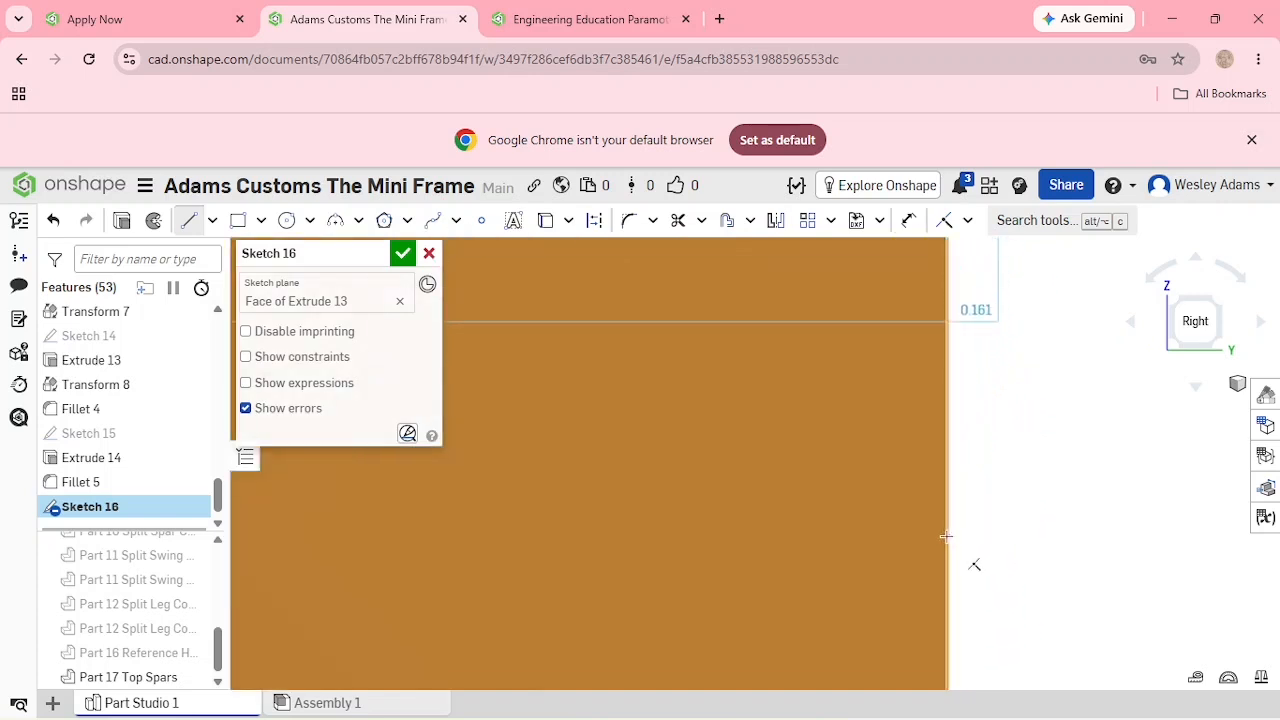
pyautogui.scroll(-4, 948, 540)
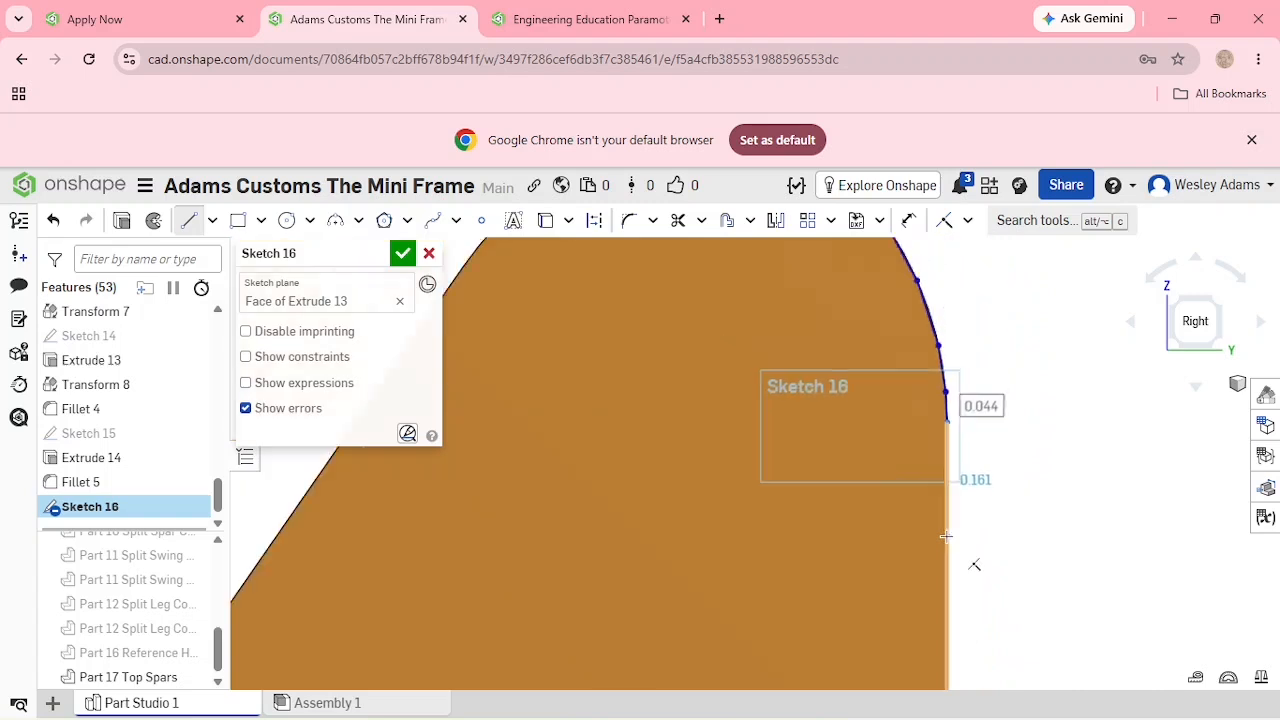
# Draw a line about 0.419 long down the vertical edge, plus a segment about 0.135 long onto the lower curve.
pyautogui.moveTo(1012, 660); pyautogui.dragTo(925, 425, button='middle')
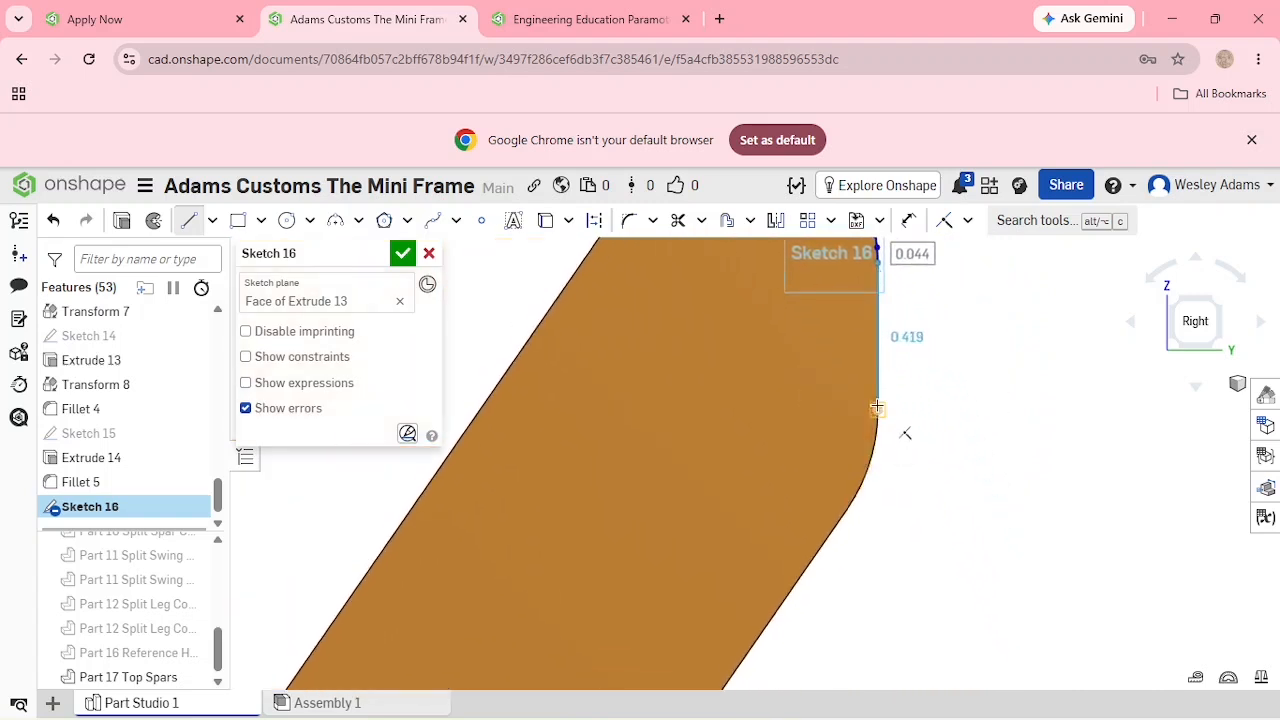
pyautogui.click(877, 410)
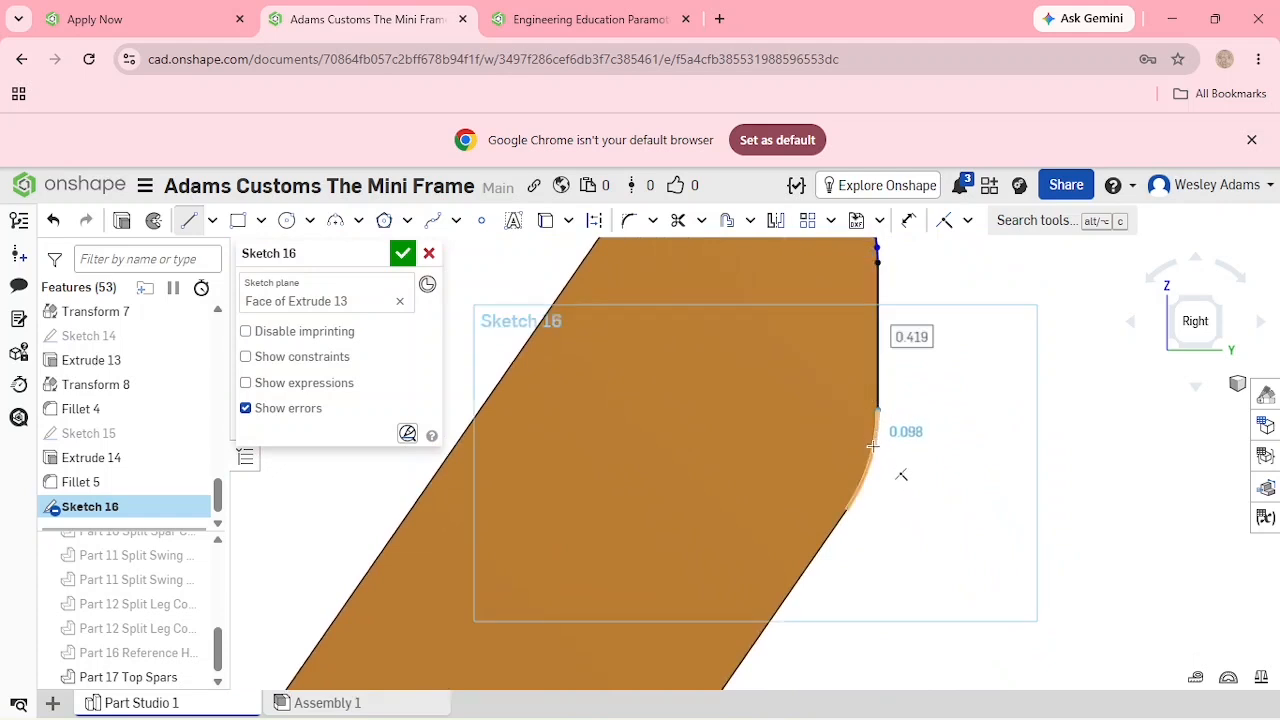
pyautogui.scroll(5, 872, 449)
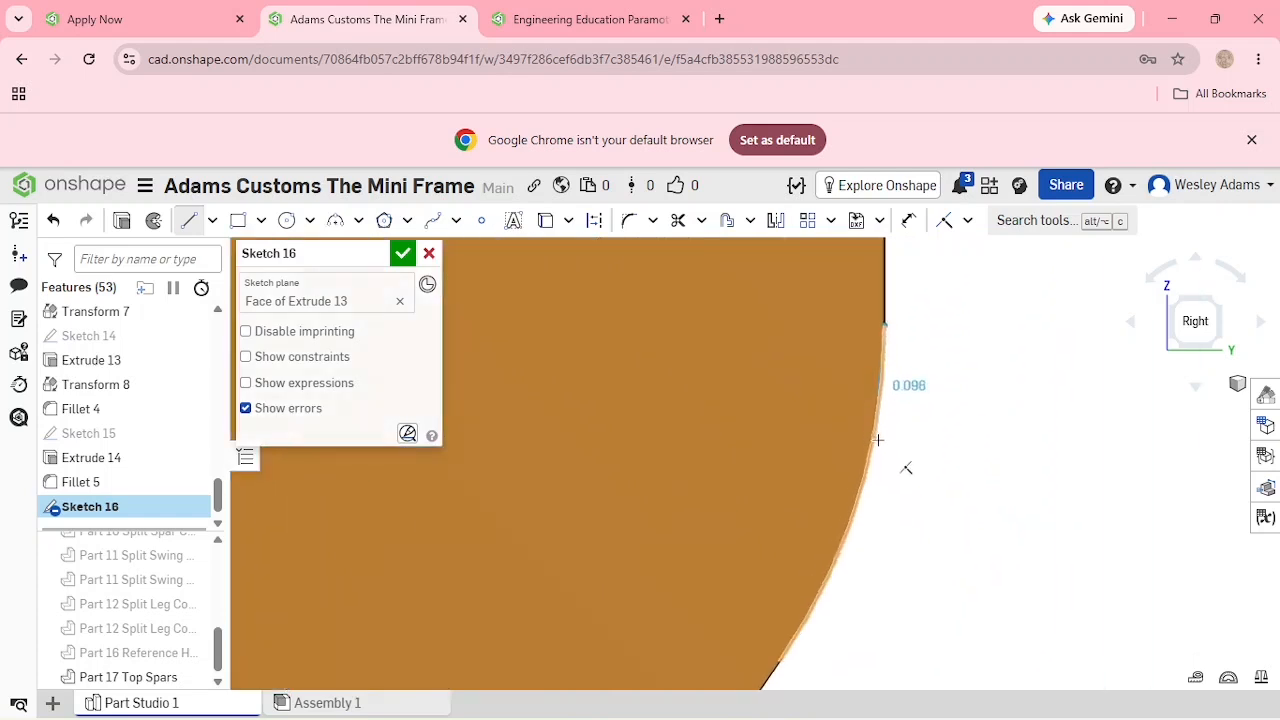
pyautogui.scroll(-2, 878, 439)
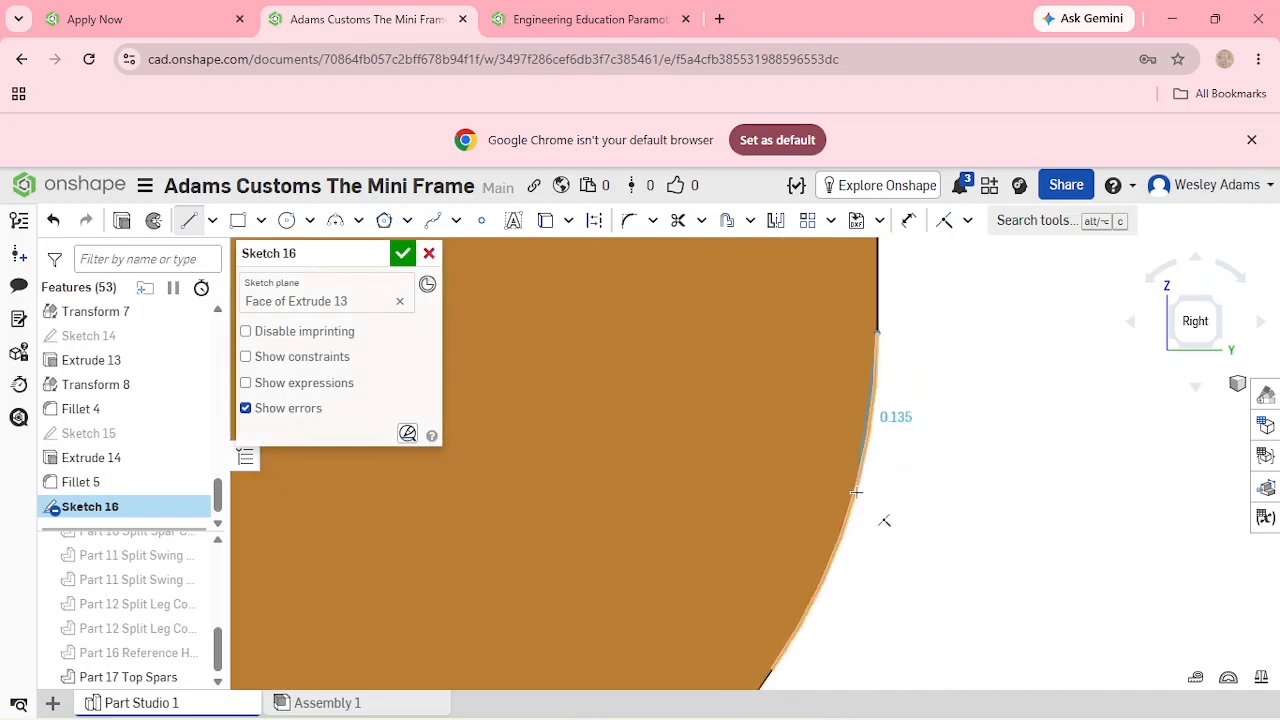
pyautogui.click(856, 492)
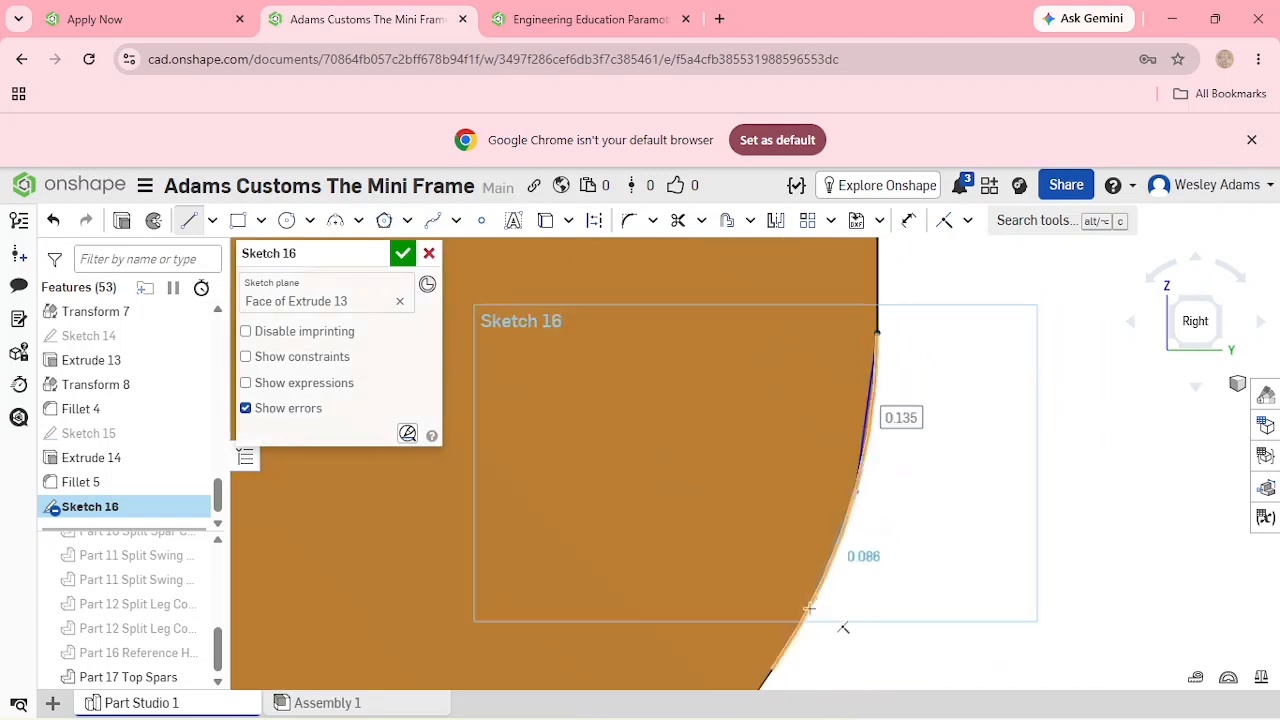
pyautogui.click(781, 630)
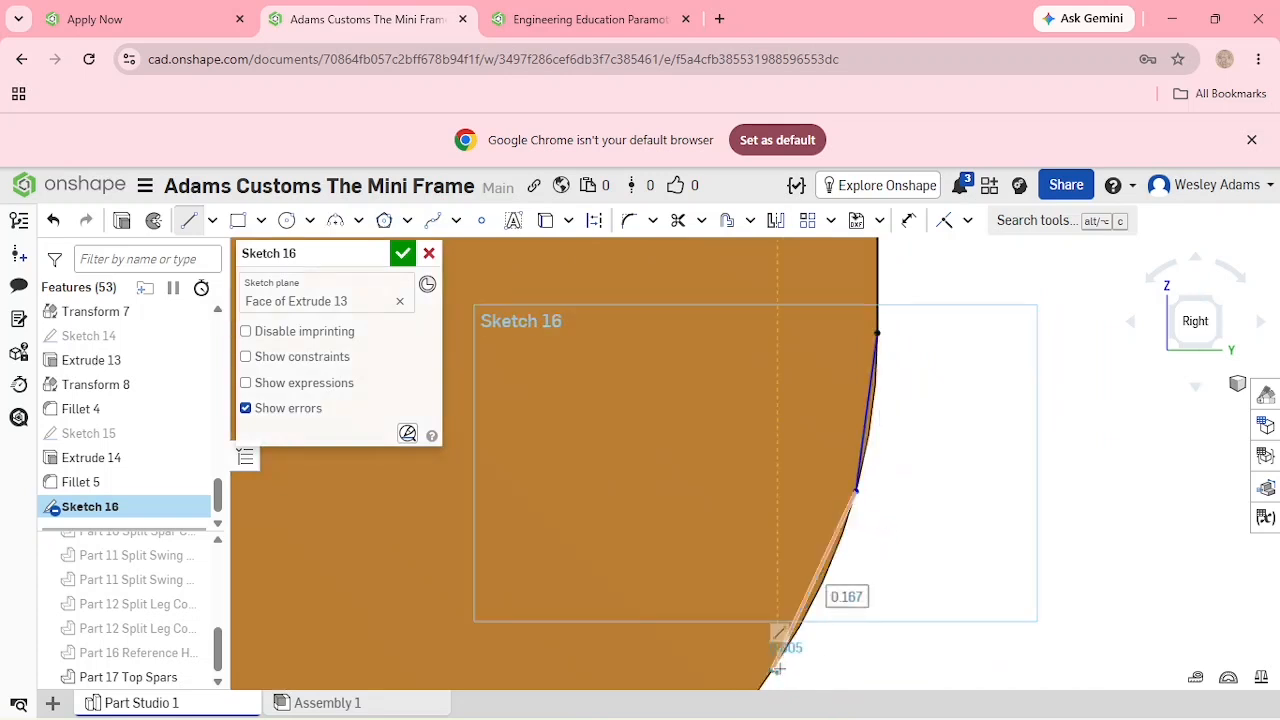
pyautogui.click(778, 668)
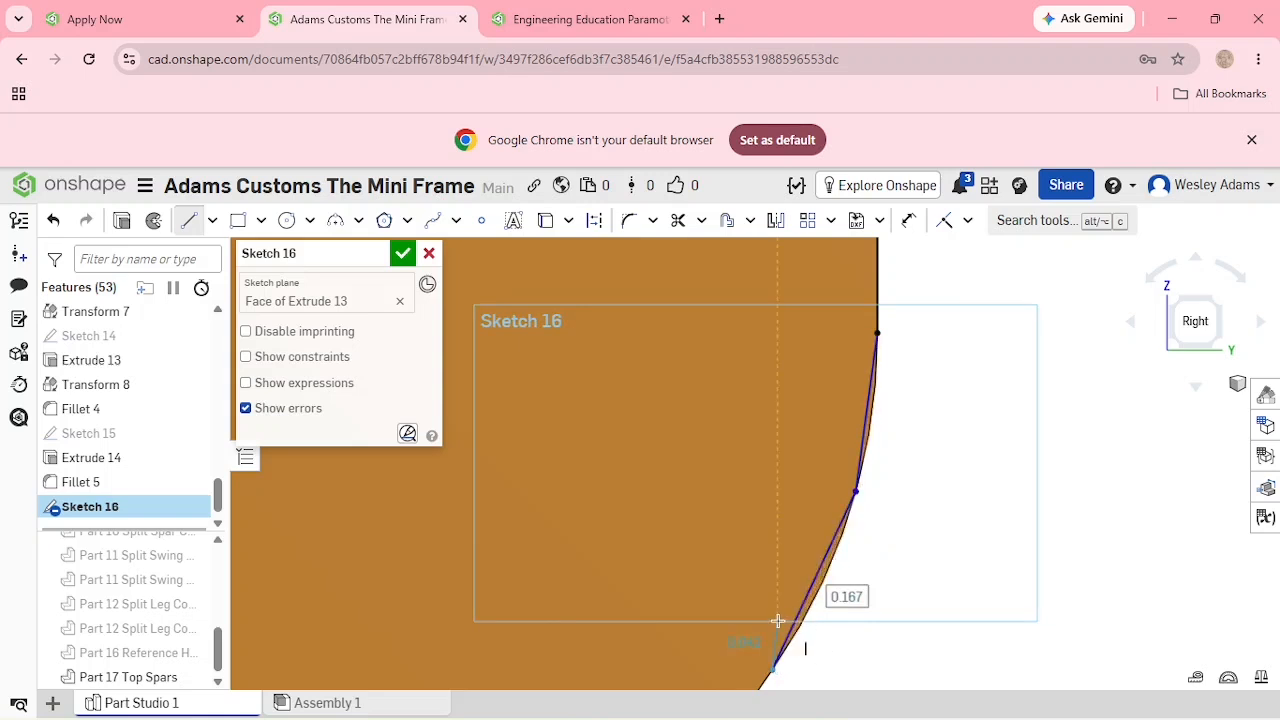
pyautogui.press('Escape')
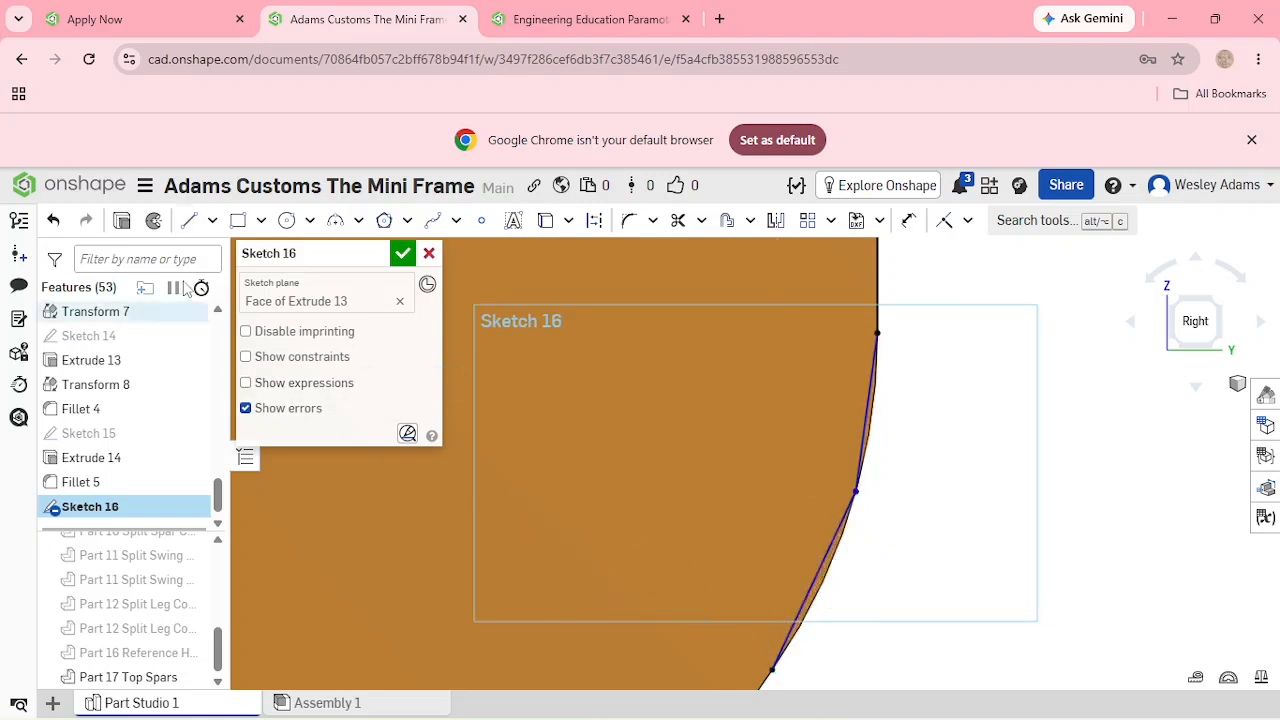
pyautogui.click(55, 222)
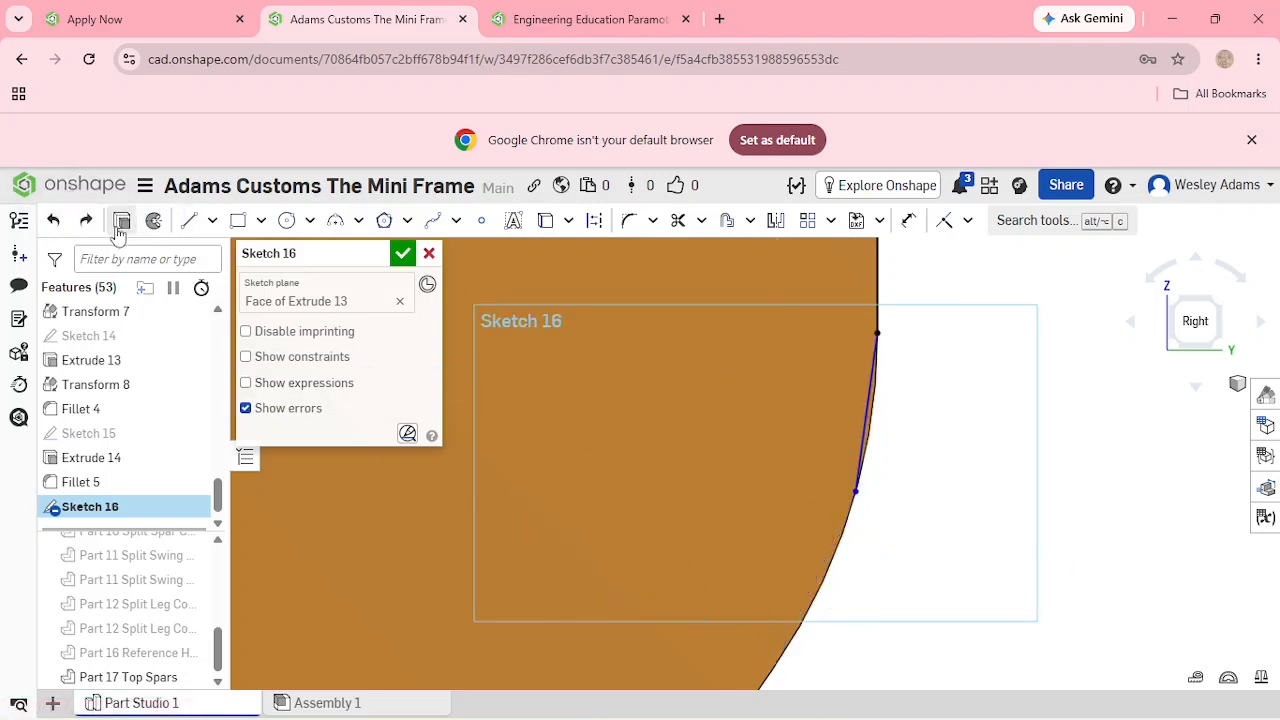
# Trace the rest of the lower curve to the slanted edge with connected lines about 0.089 and 0.078 long.
pyautogui.click(188, 220)
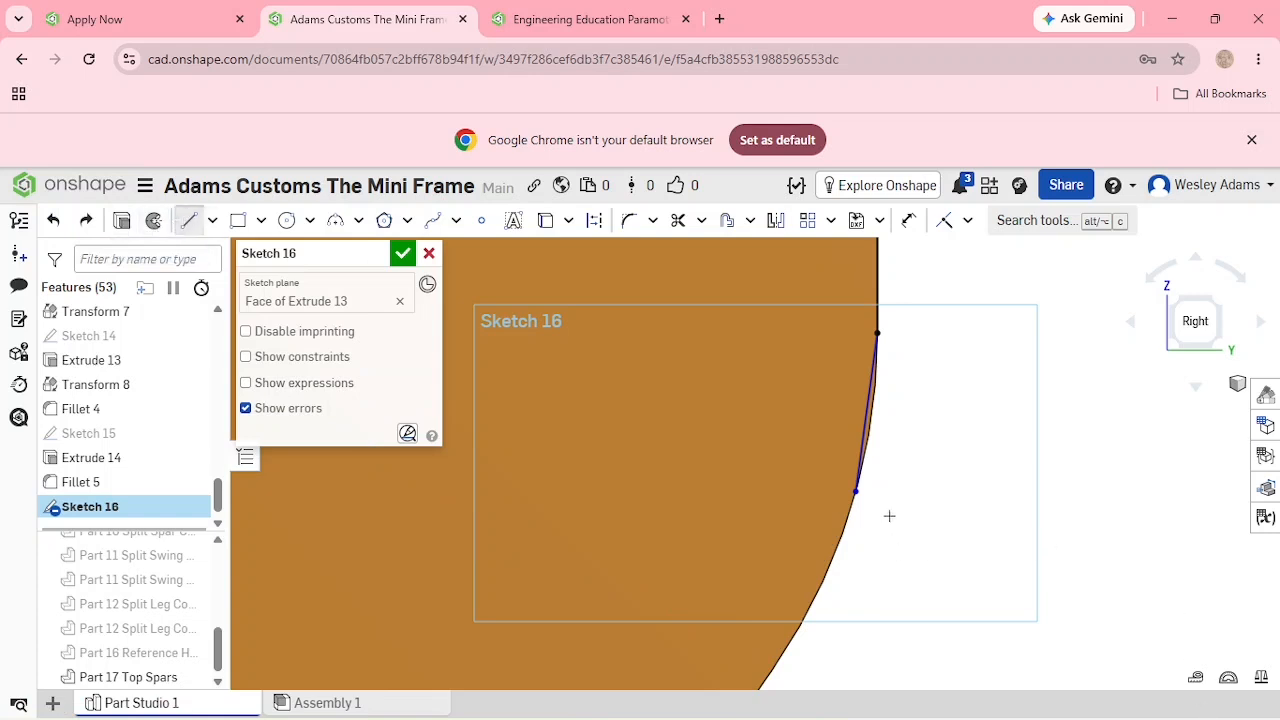
pyautogui.click(857, 492)
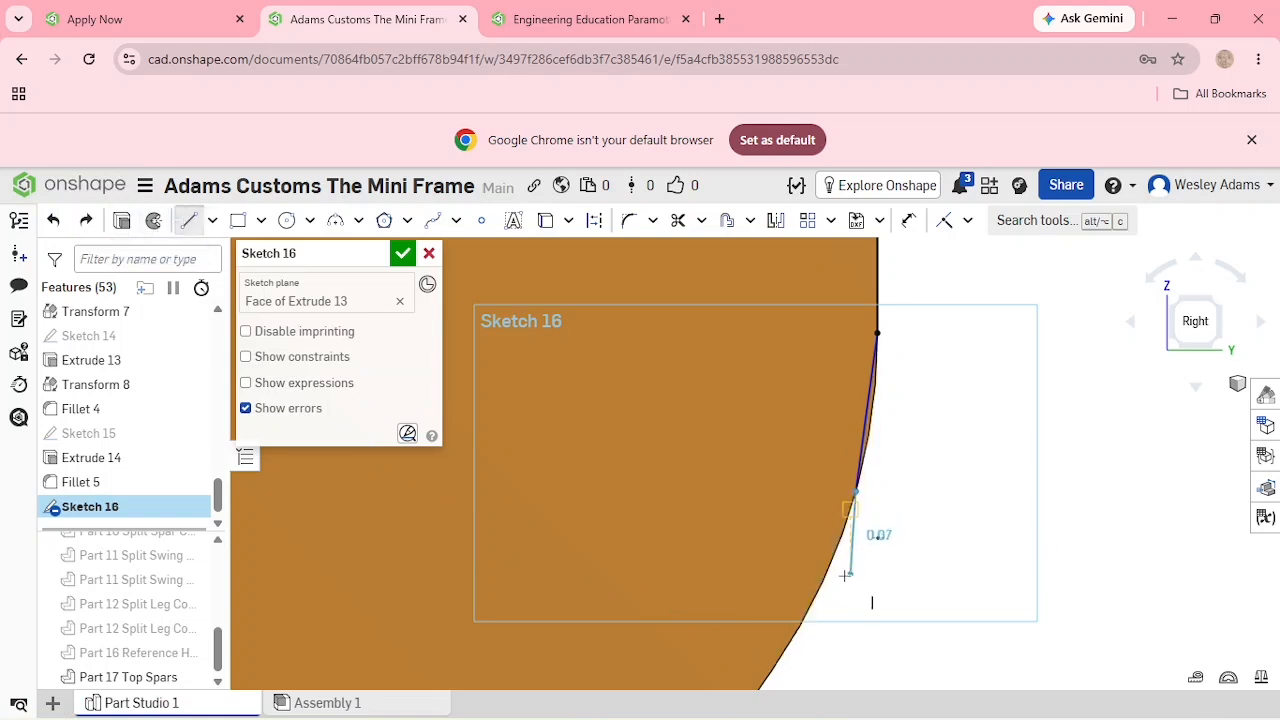
pyautogui.click(819, 592)
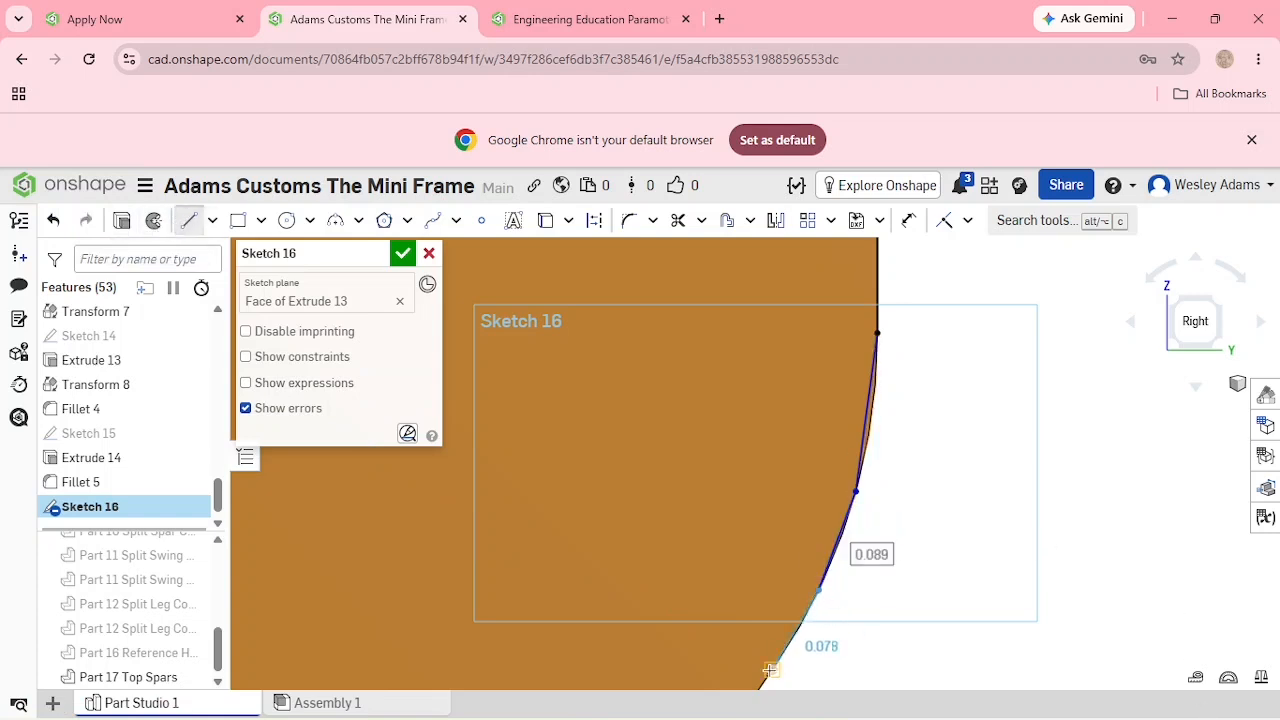
pyautogui.scroll(-3, 770, 669)
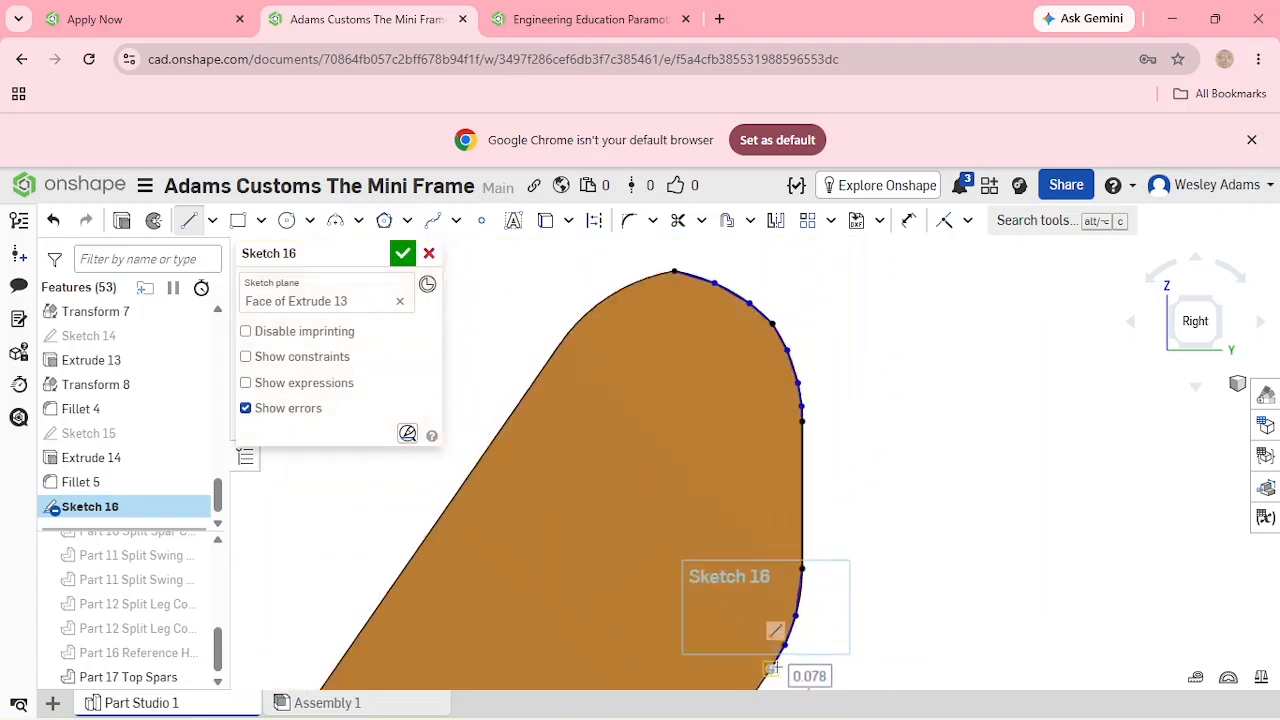
pyautogui.moveTo(789, 663)
pyautogui.mouseDown(button='middle')
pyautogui.moveTo(866, 429)
pyautogui.moveTo(870, 463)
pyautogui.mouseUp(button='middle')
# Draw a line about 1.025 long across the spar from the lower curve's end to the opposite slanted edge.
pyautogui.click(189, 222)
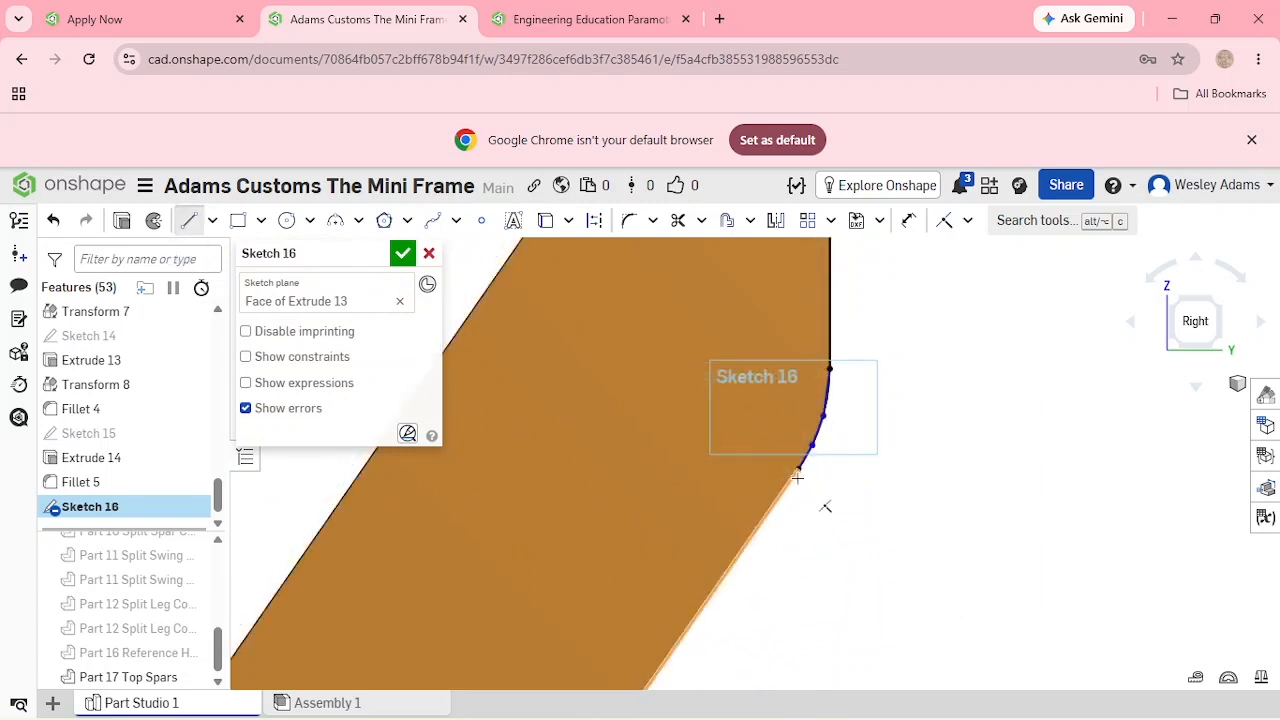
pyautogui.scroll(5, 797, 478)
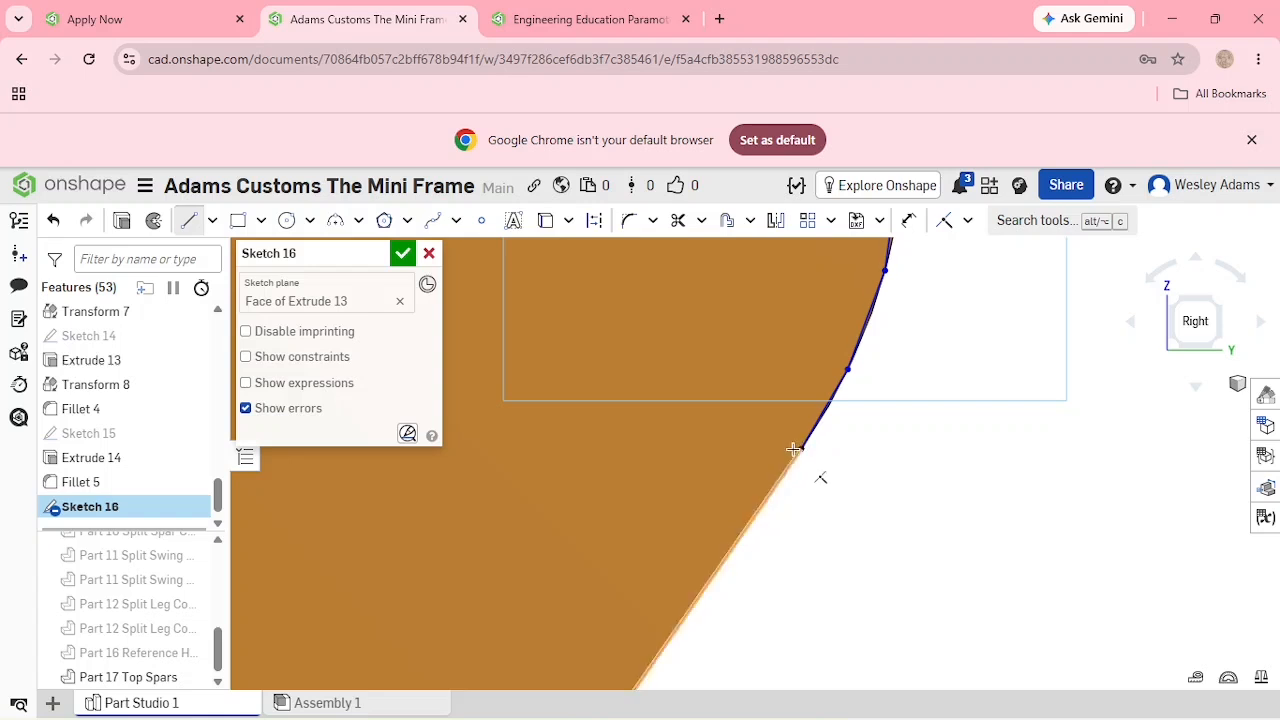
pyautogui.click(801, 450)
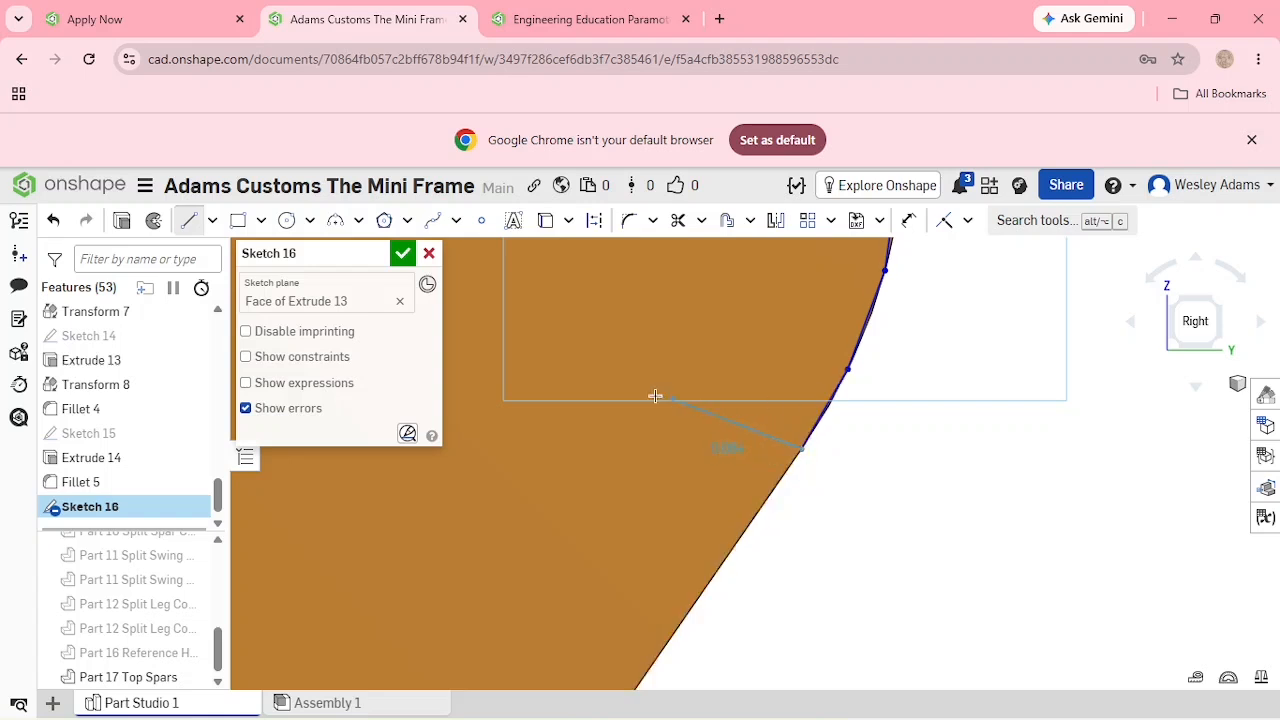
pyautogui.moveTo(606, 374); pyautogui.dragTo(966, 502, button='middle')
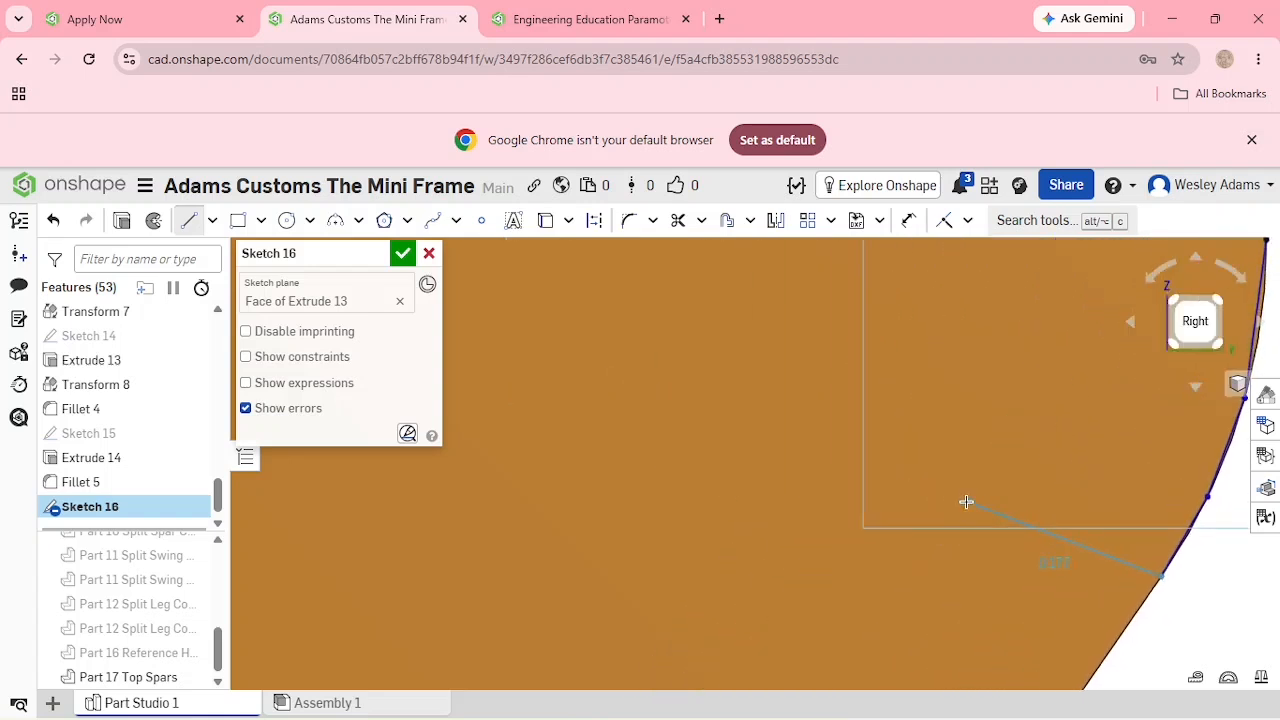
pyautogui.scroll(-3, 966, 502)
pyautogui.scroll(-2, 966, 502)
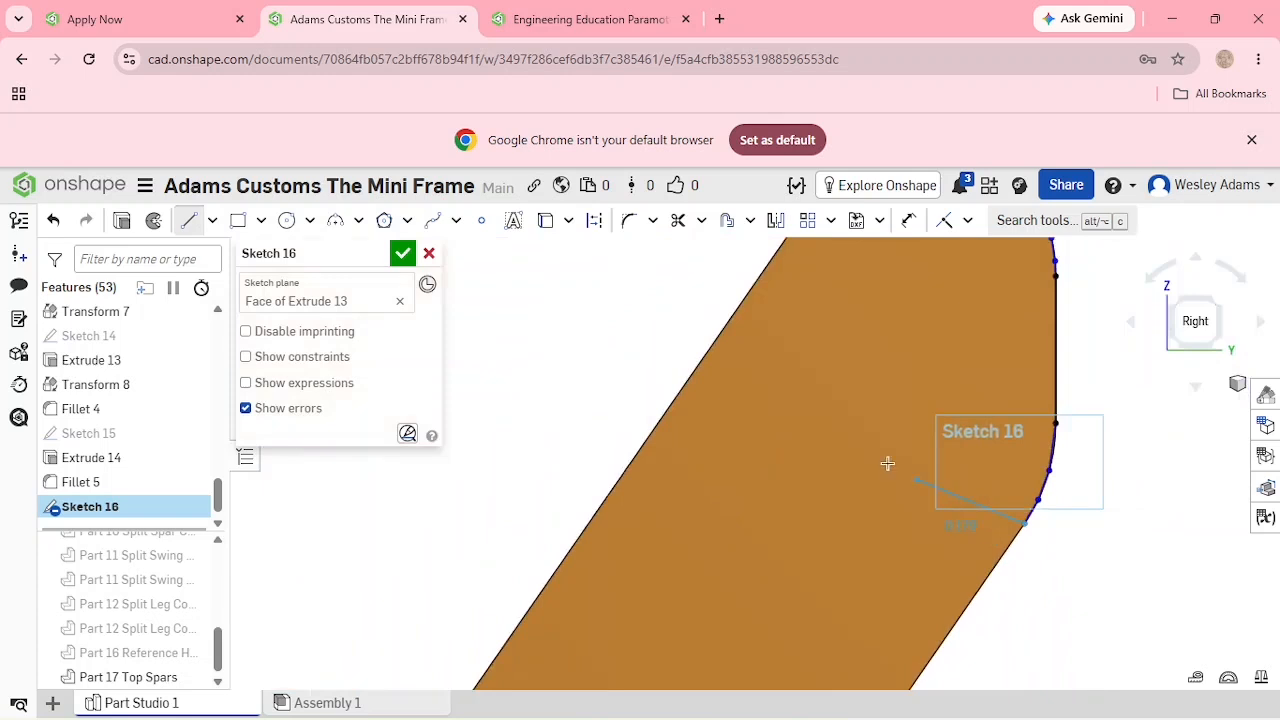
pyautogui.click(711, 353)
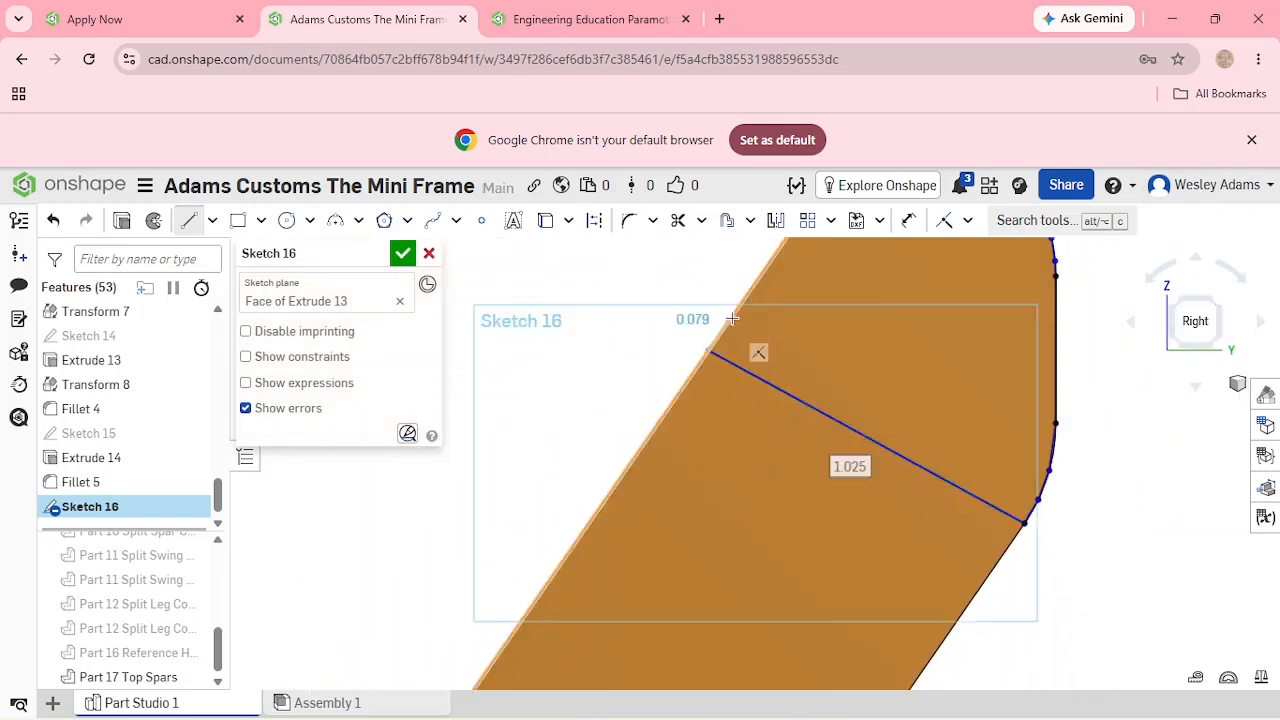
# Draw a line about 0.525 in long up the slanted edge, followed by segments about 0.105 and 0.106 in long along the adjoining curve.
pyautogui.moveTo(738, 309); pyautogui.dragTo(664, 473, button='middle')
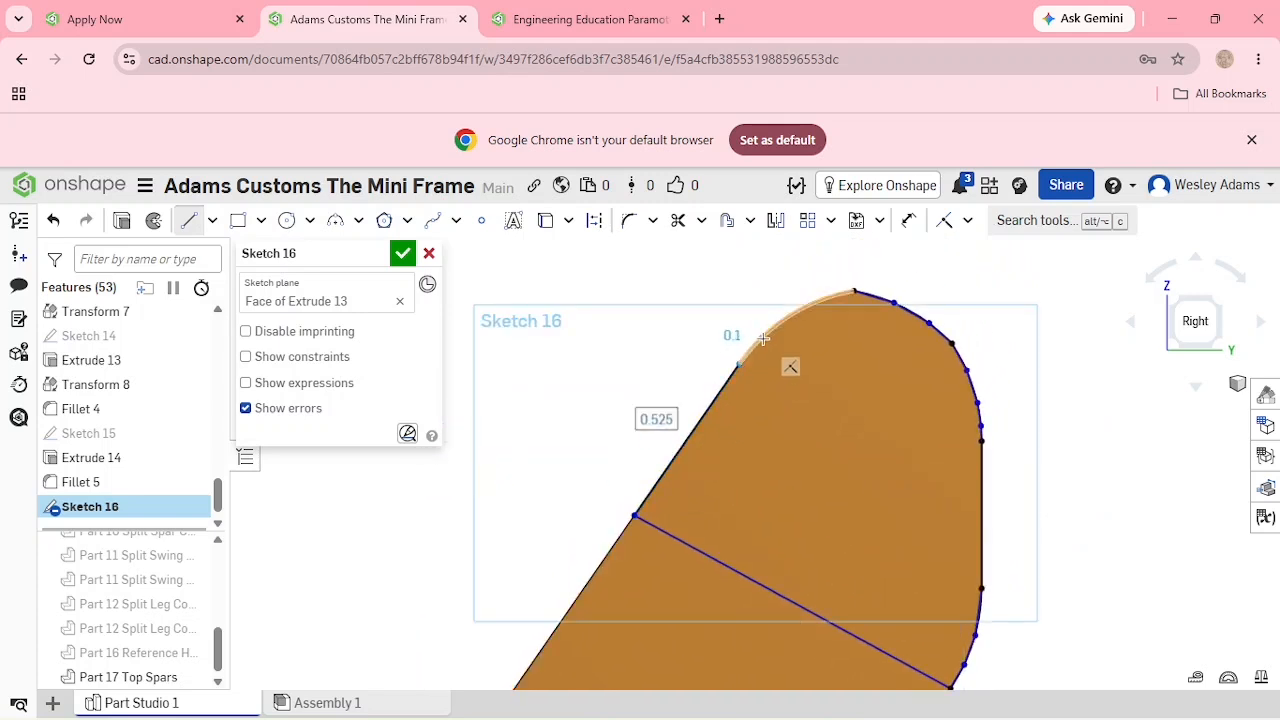
pyautogui.scroll(4, 760, 340)
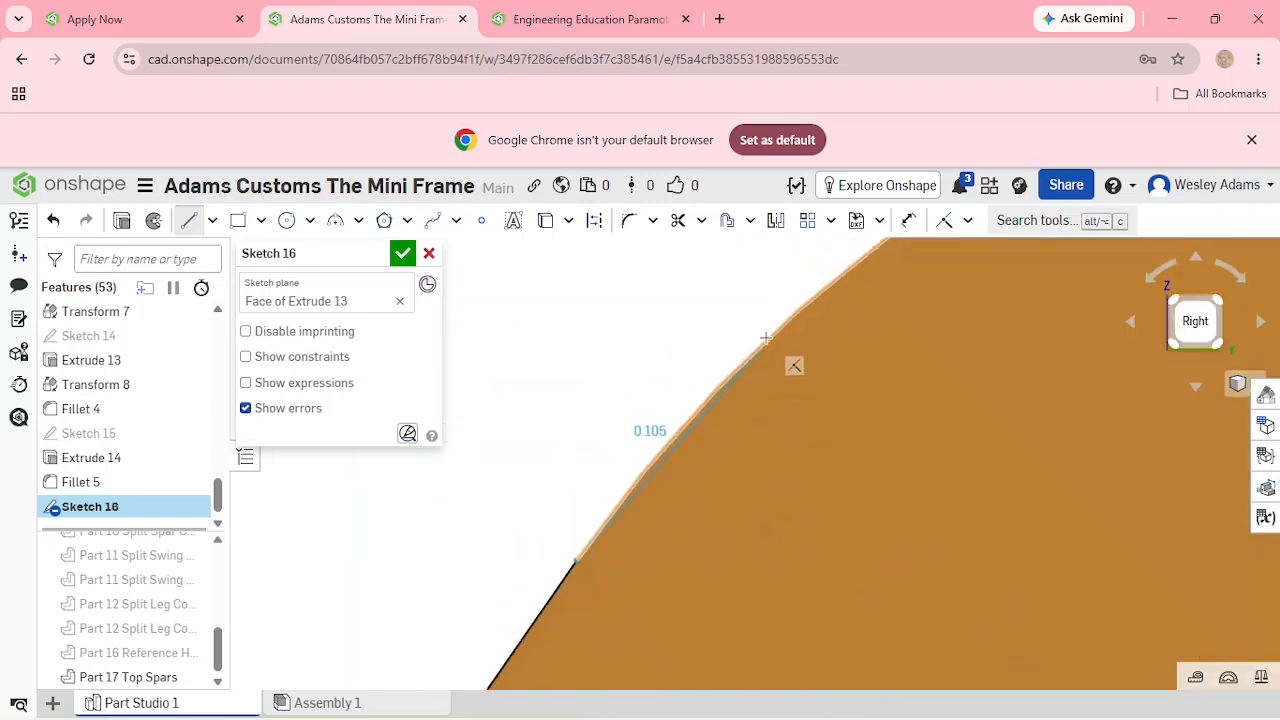
pyautogui.click(770, 340)
pyautogui.moveTo(829, 300); pyautogui.dragTo(637, 523, button='middle')
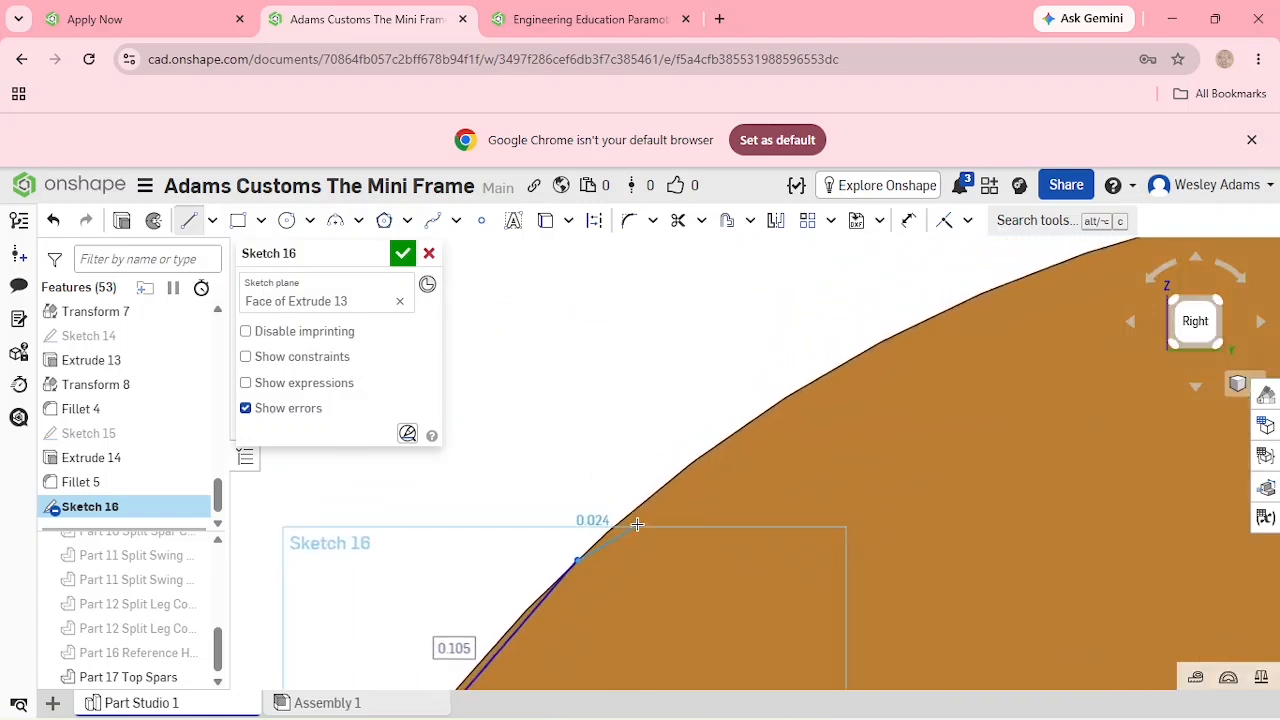
pyautogui.click(815, 383)
# Close the outline at the apex with connected lines along the upper curve, starting about 0.068 in long and ending about 0.061 in long.
pyautogui.moveTo(951, 366)
pyautogui.mouseDown(button='middle')
pyautogui.moveTo(862, 470)
pyautogui.moveTo(990, 383)
pyautogui.mouseUp(button='middle')
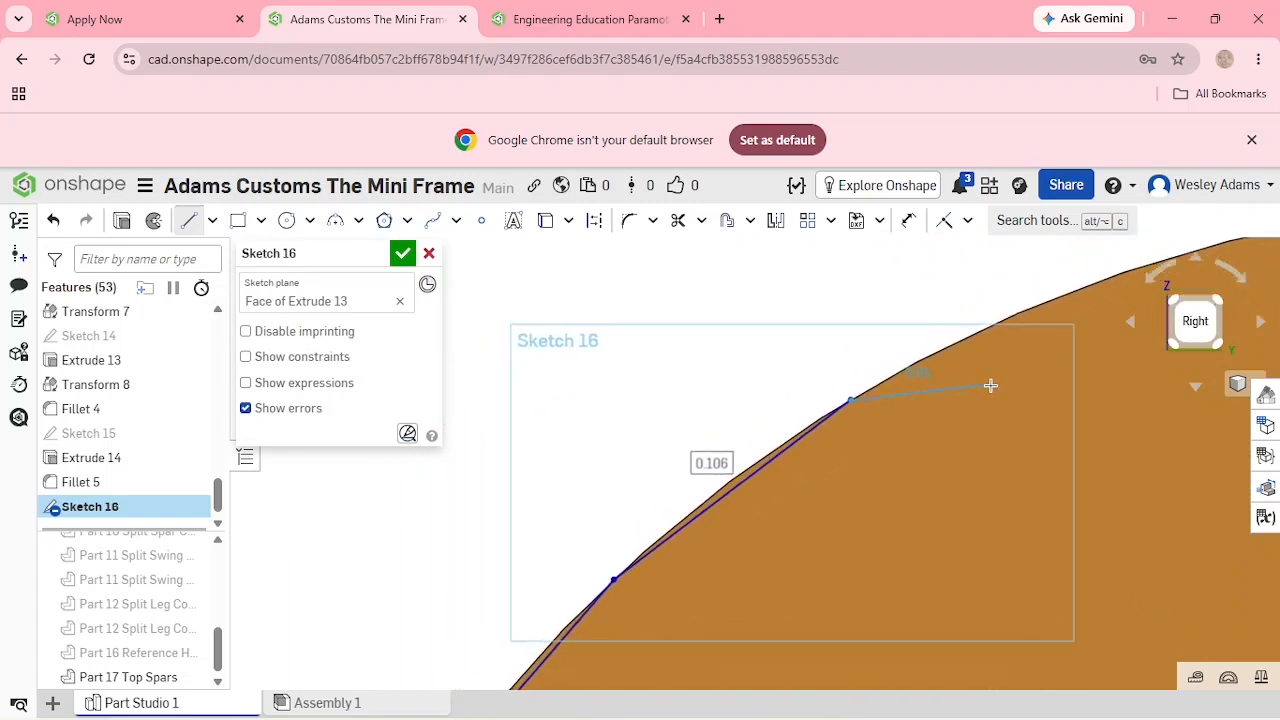
pyautogui.click(1020, 316)
pyautogui.moveTo(1020, 316)
pyautogui.mouseDown(button='middle')
pyautogui.moveTo(1000, 305)
pyautogui.moveTo(849, 489)
pyautogui.moveTo(691, 562)
pyautogui.mouseUp(button='middle')
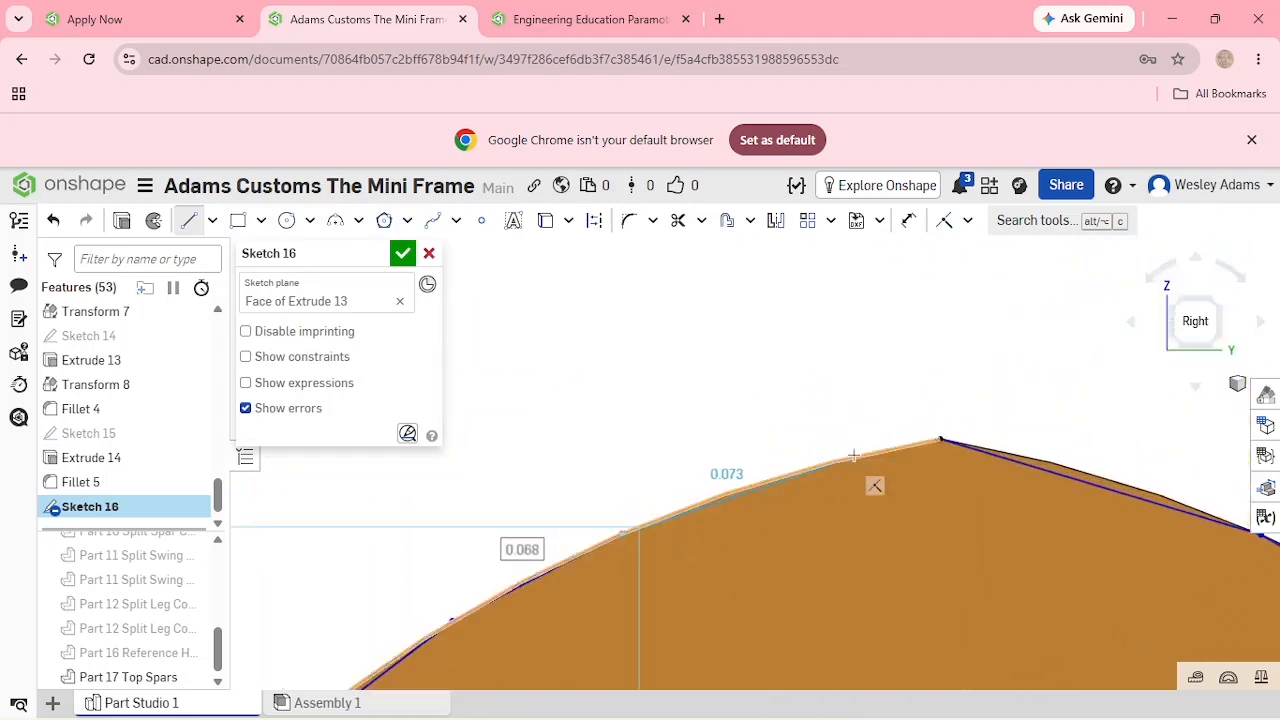
pyautogui.click(772, 479)
pyautogui.click(940, 440)
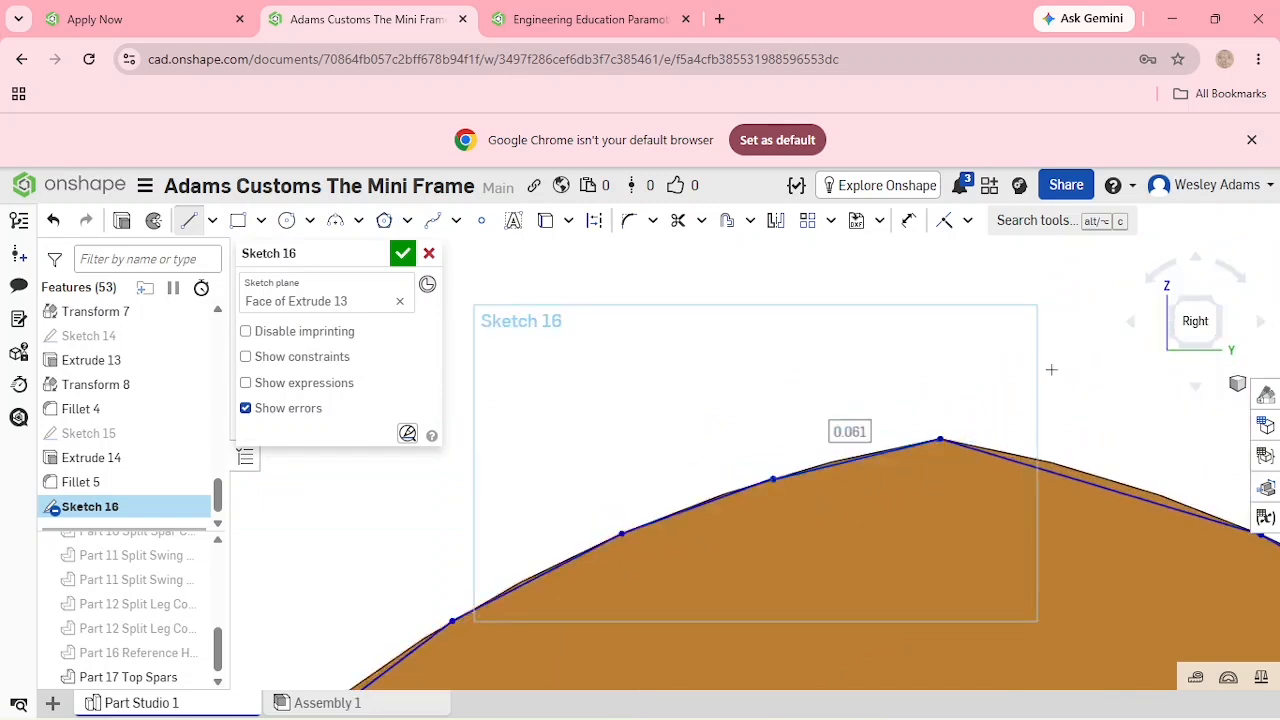
# Dimension the last short segment ending at the apex and finish the sketch.
pyautogui.click(908, 220)
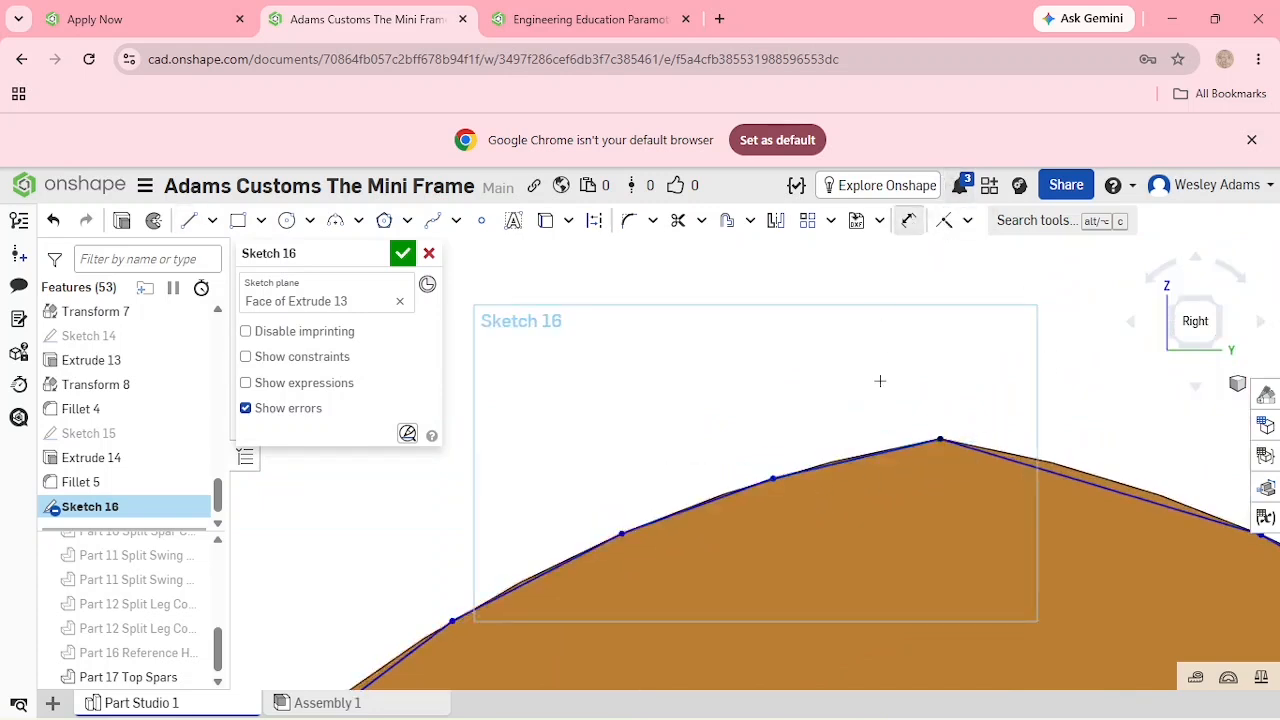
pyautogui.click(877, 475)
pyautogui.click(827, 378)
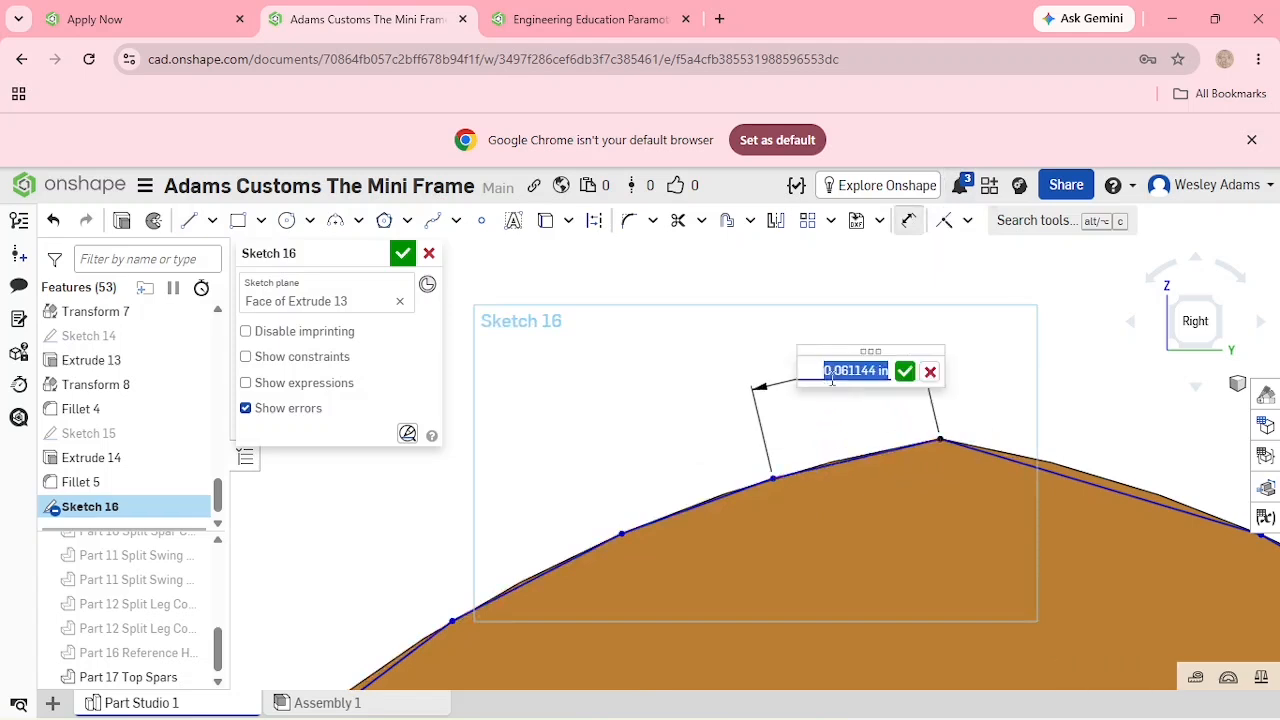
pyautogui.click(899, 373)
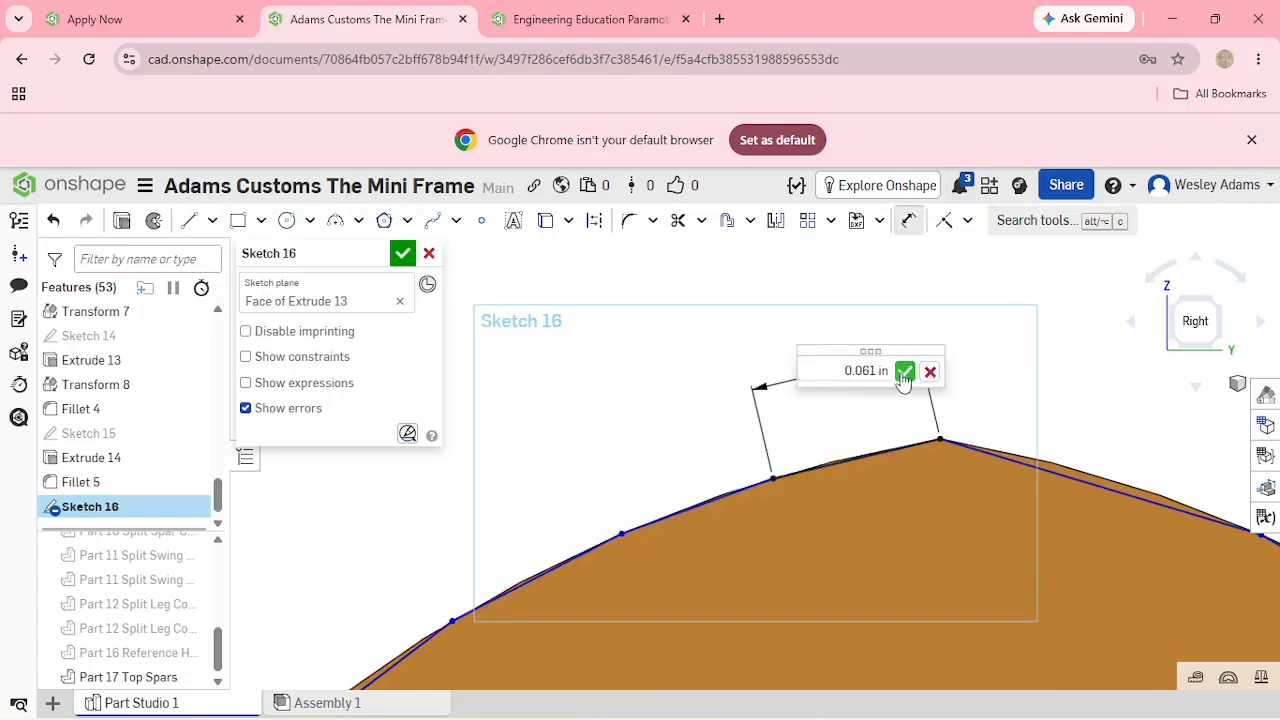
pyautogui.click(904, 372)
pyautogui.scroll(-5, 905, 378)
pyautogui.scroll(-3, 921, 380)
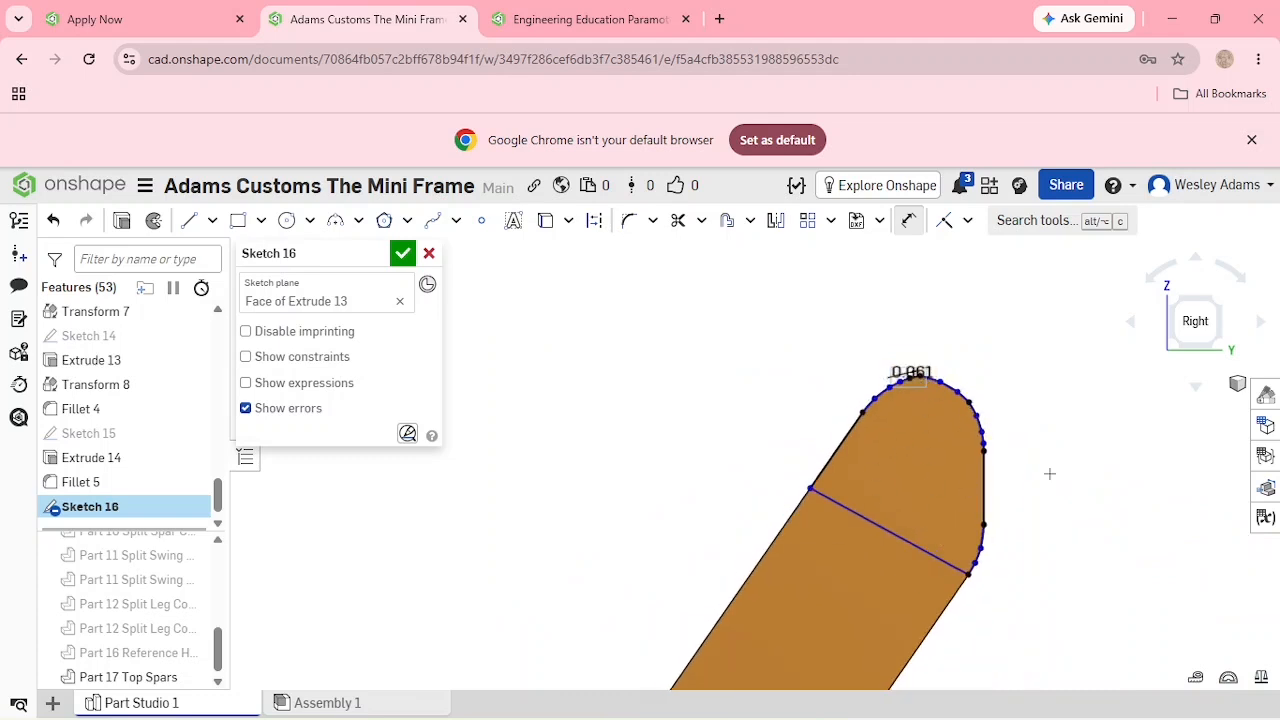
pyautogui.moveTo(1057, 524); pyautogui.dragTo(984, 484, button='middle')
pyautogui.scroll(1, 987, 487)
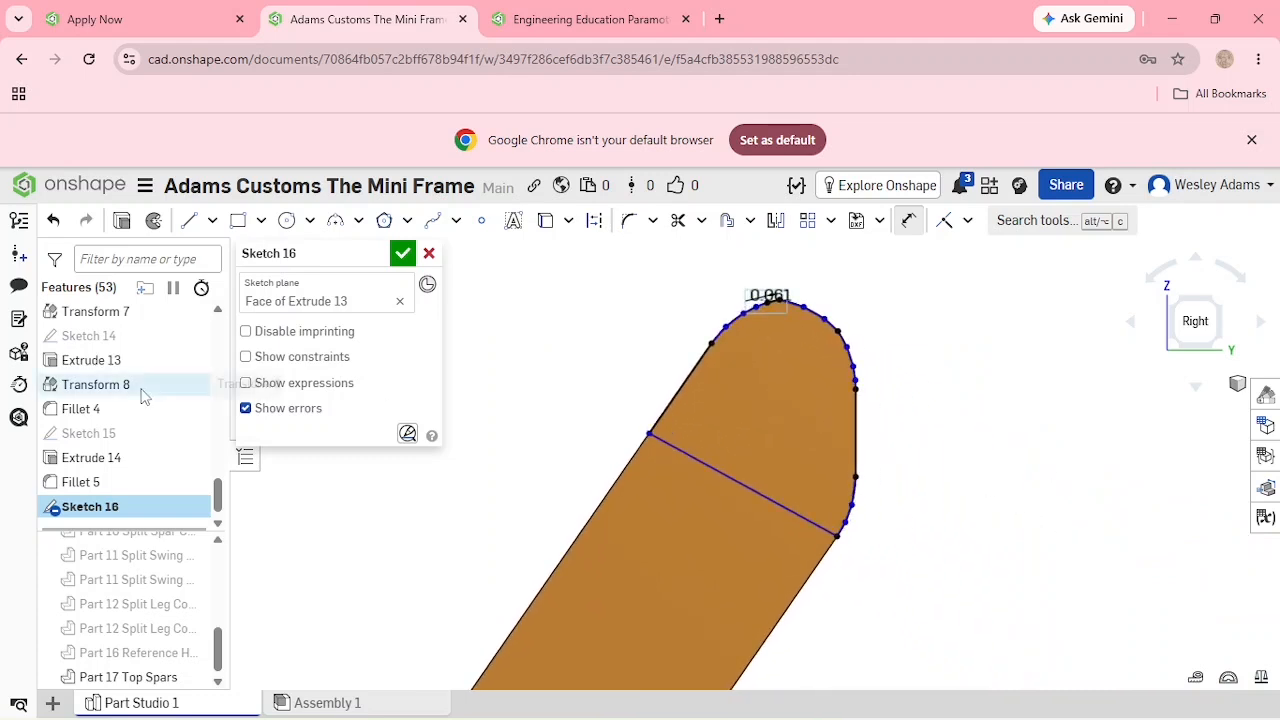
pyautogui.click(401, 253)
# Extrude the traced tip outline 0.125 in as a new part.
pyautogui.click(1176, 308)
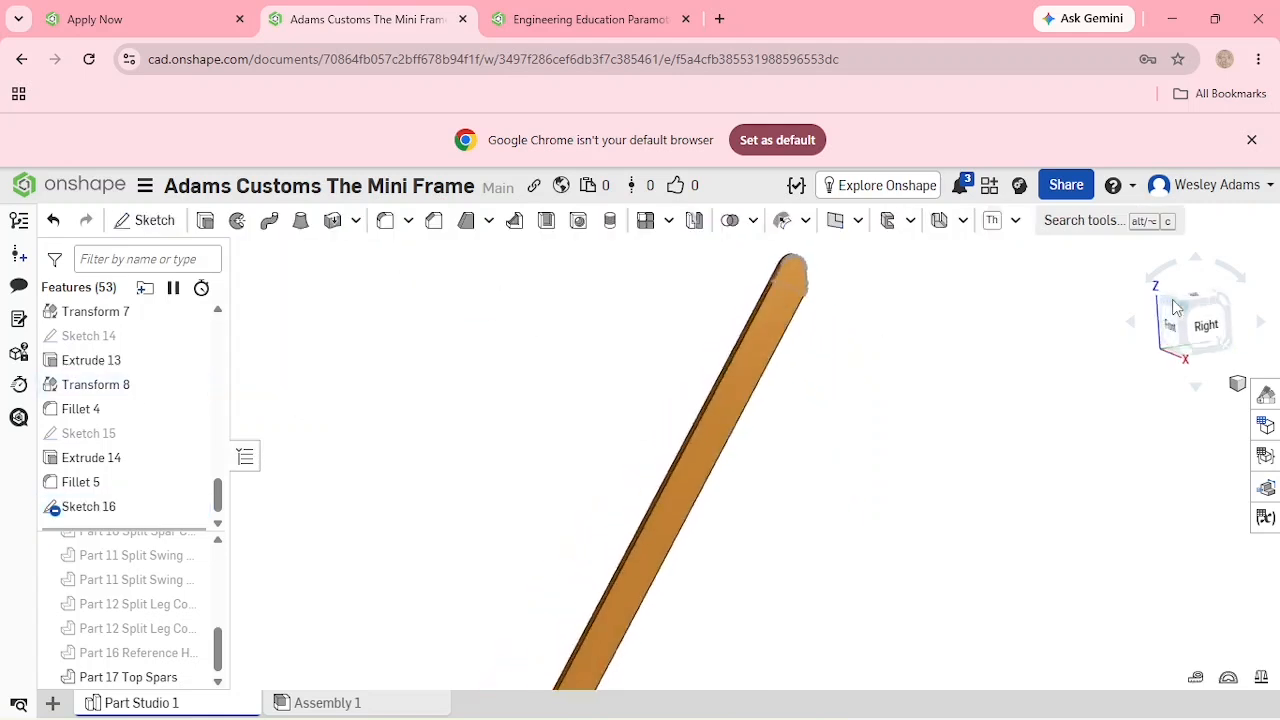
pyautogui.scroll(3, 748, 397)
pyautogui.moveTo(821, 341); pyautogui.dragTo(726, 570, button='middle')
pyautogui.scroll(2, 728, 489)
pyautogui.click(204, 222)
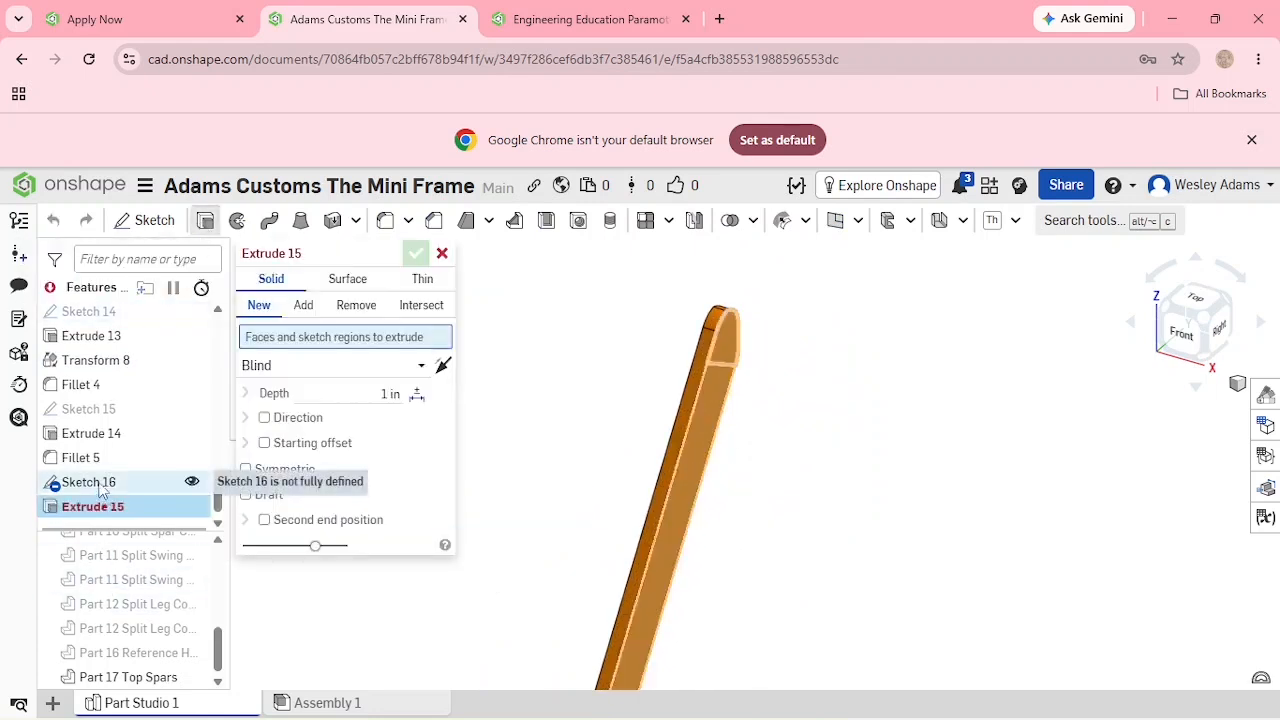
pyautogui.click(100, 484)
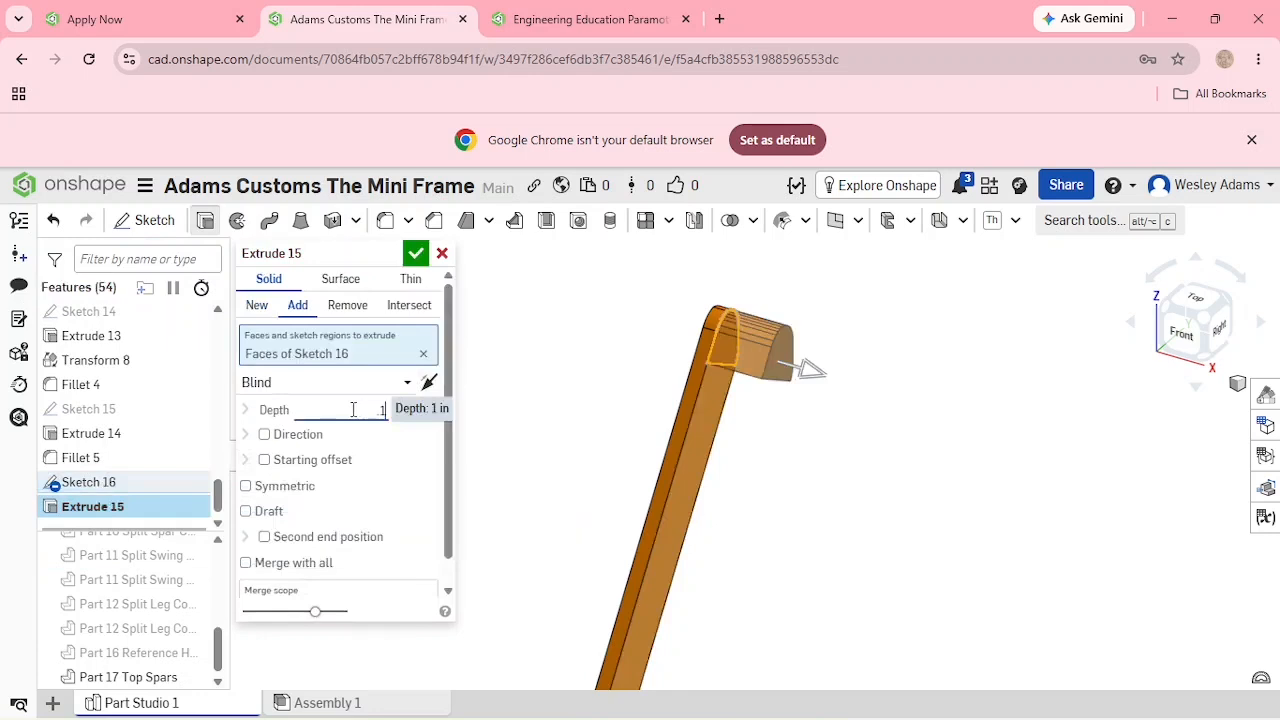
pyautogui.click(256, 306)
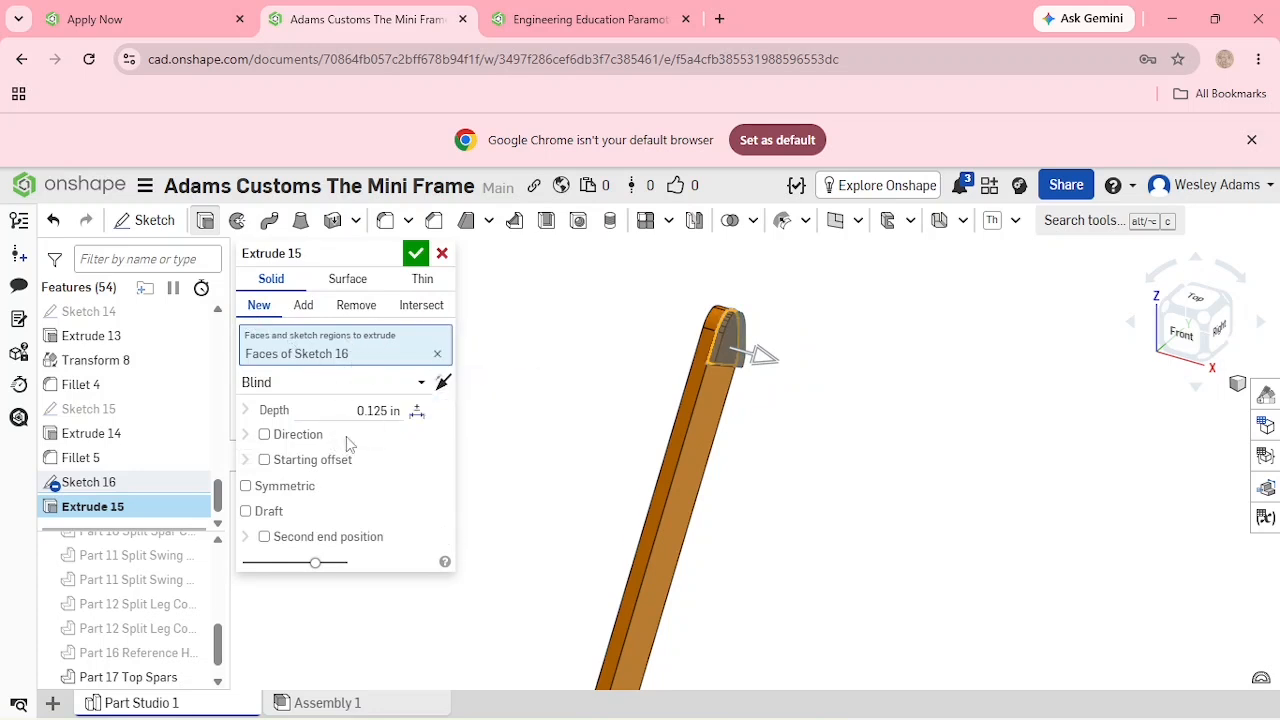
pyautogui.click(441, 256)
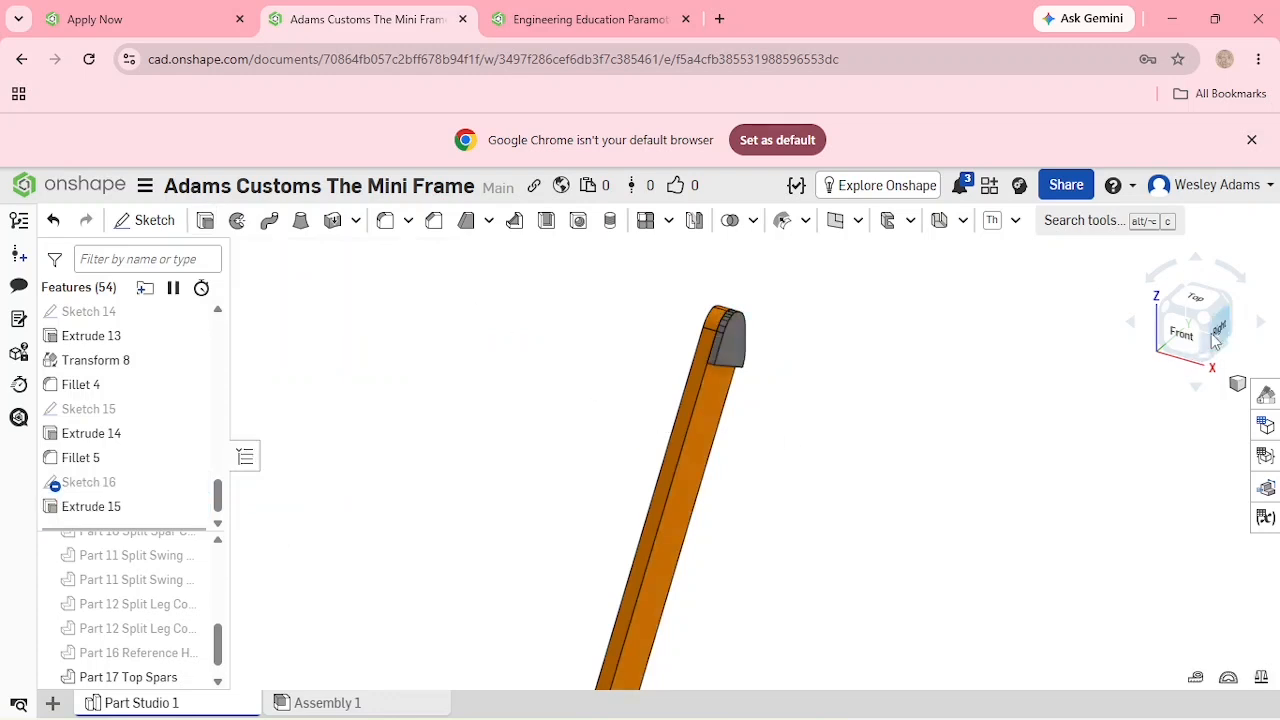
# Start a sketch on the outer face of the newly extruded tip plate.
pyautogui.click(1218, 338)
pyautogui.scroll(3, 894, 331)
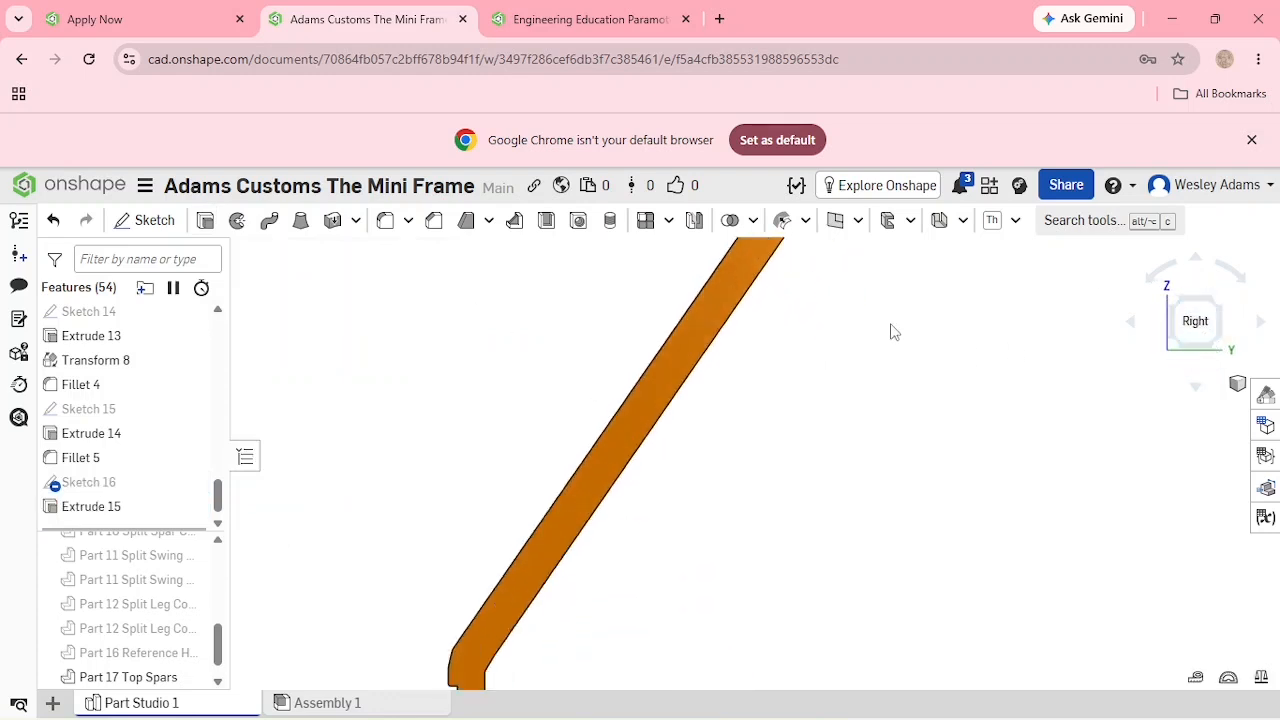
pyautogui.scroll(5, 823, 446)
pyautogui.scroll(-3, 809, 563)
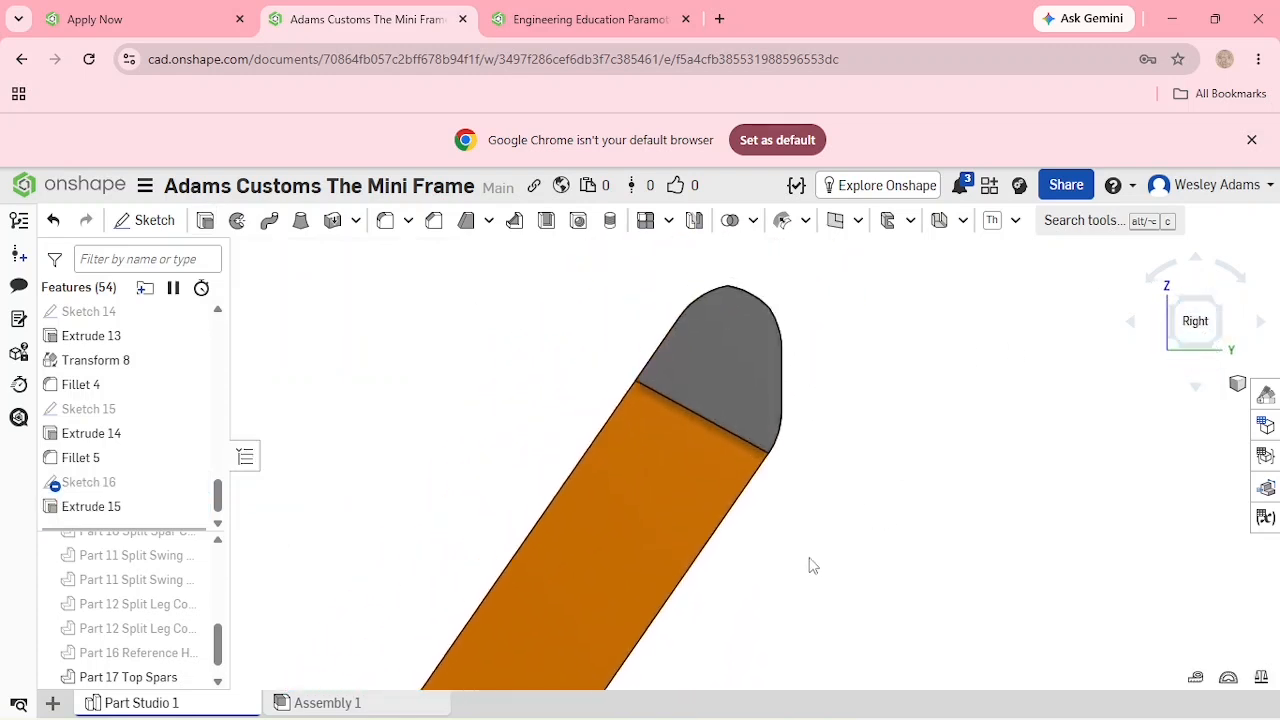
pyautogui.scroll(2, 812, 468)
pyautogui.scroll(-4, 813, 450)
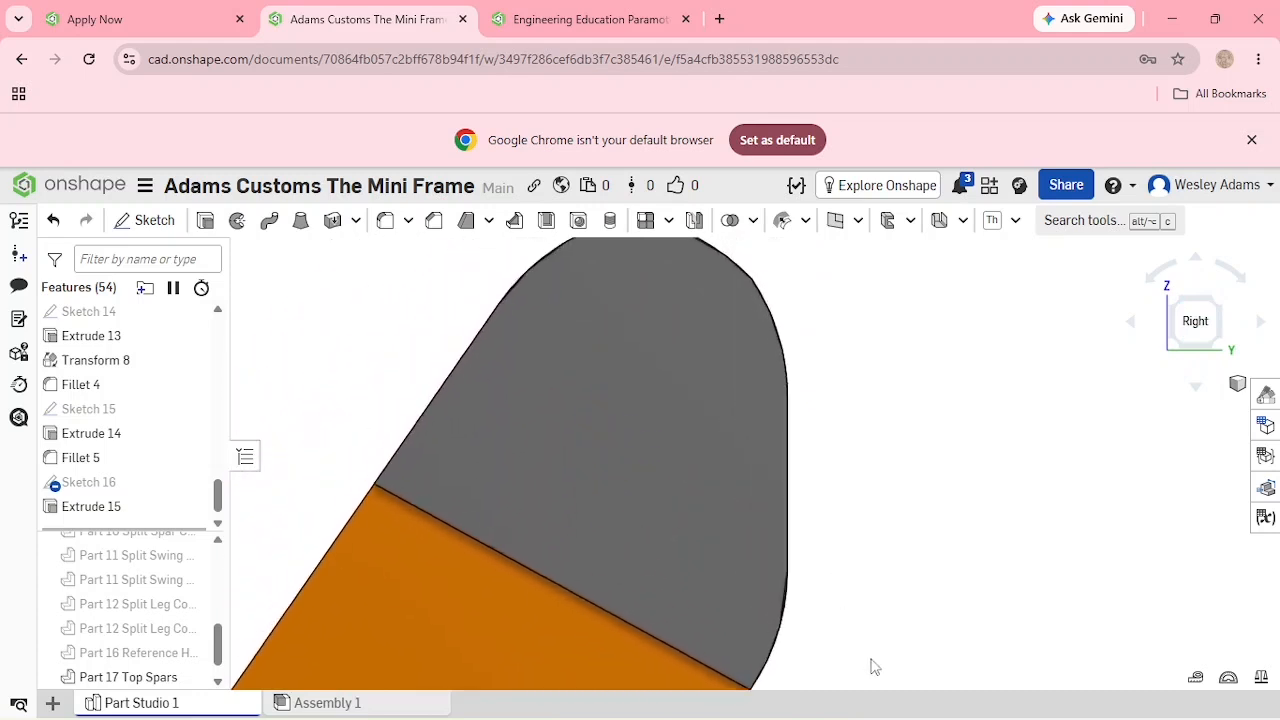
pyautogui.click(180, 242)
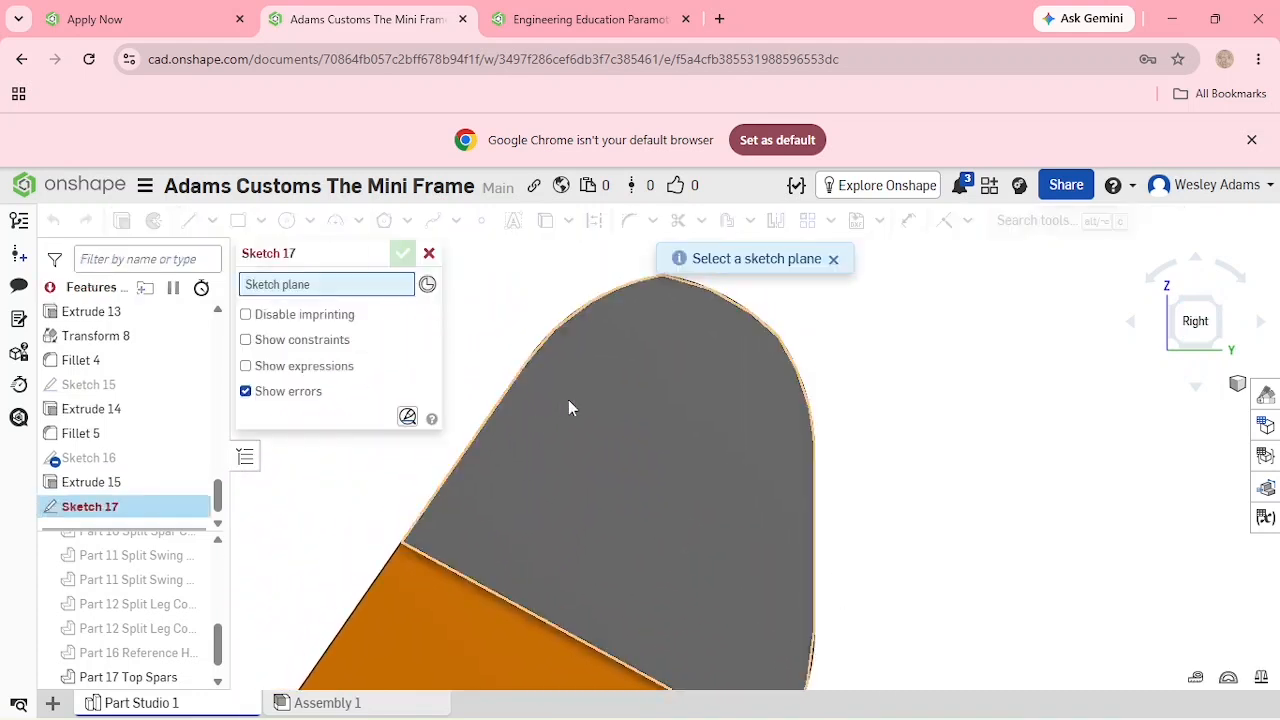
pyautogui.click(598, 400)
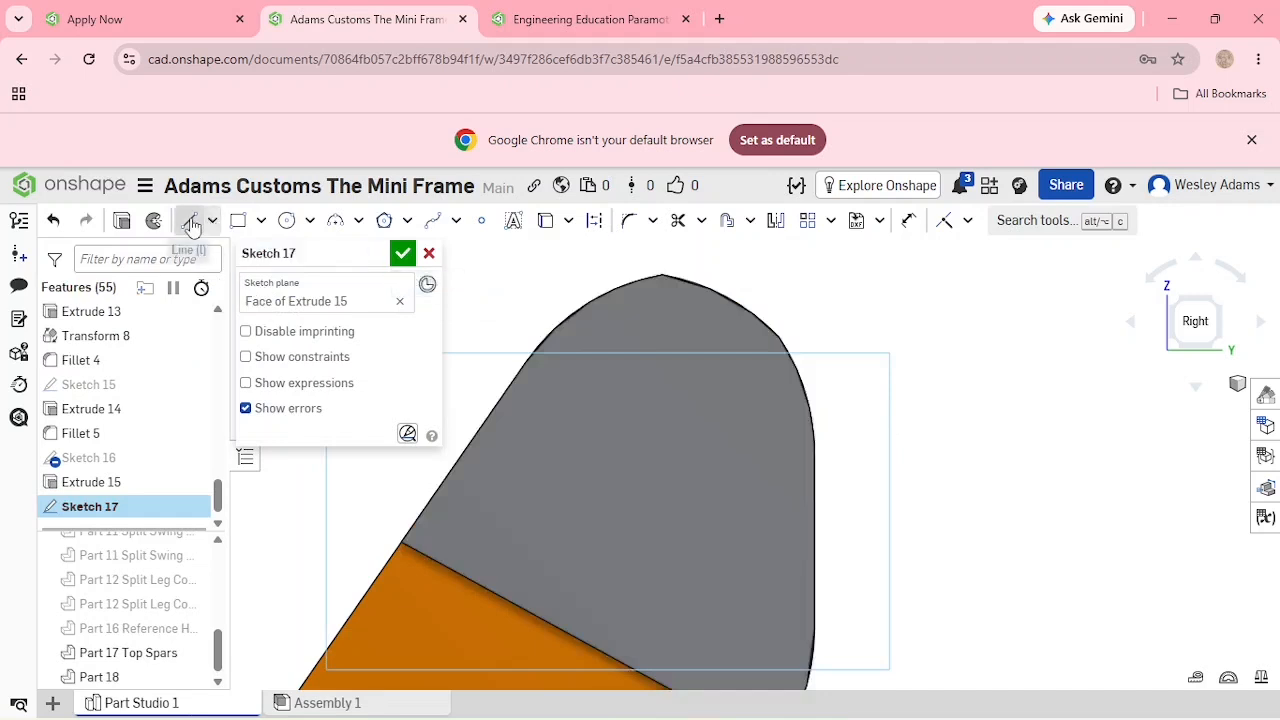
# Draw a circle within the rounded upper part of the plate face and set its diameter to 0.62 in.
pyautogui.click(653, 439)
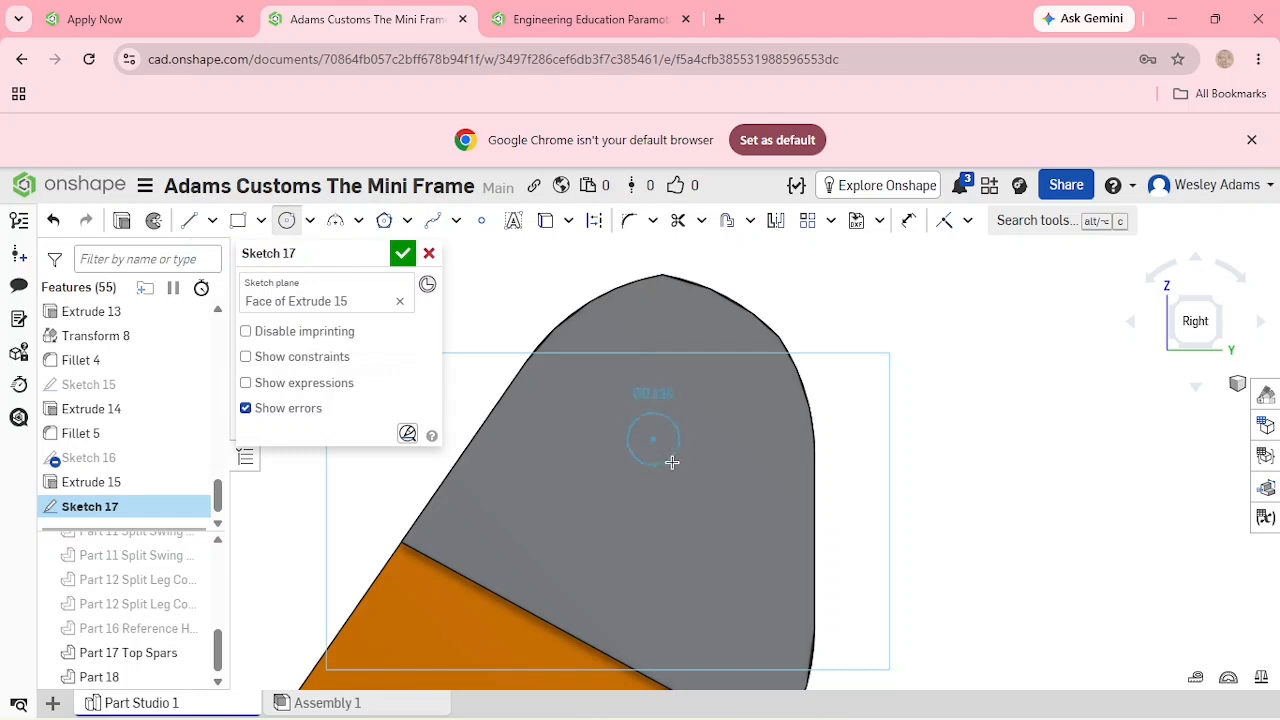
pyautogui.click(721, 553)
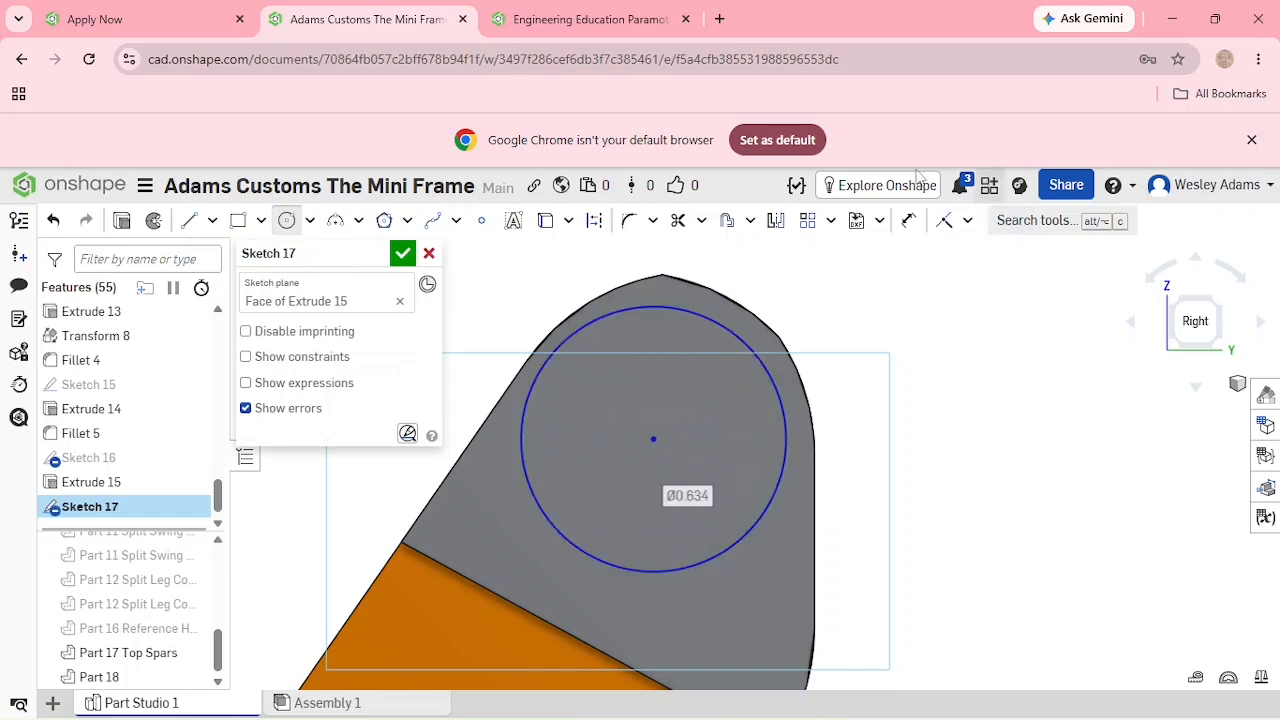
pyautogui.click(908, 220)
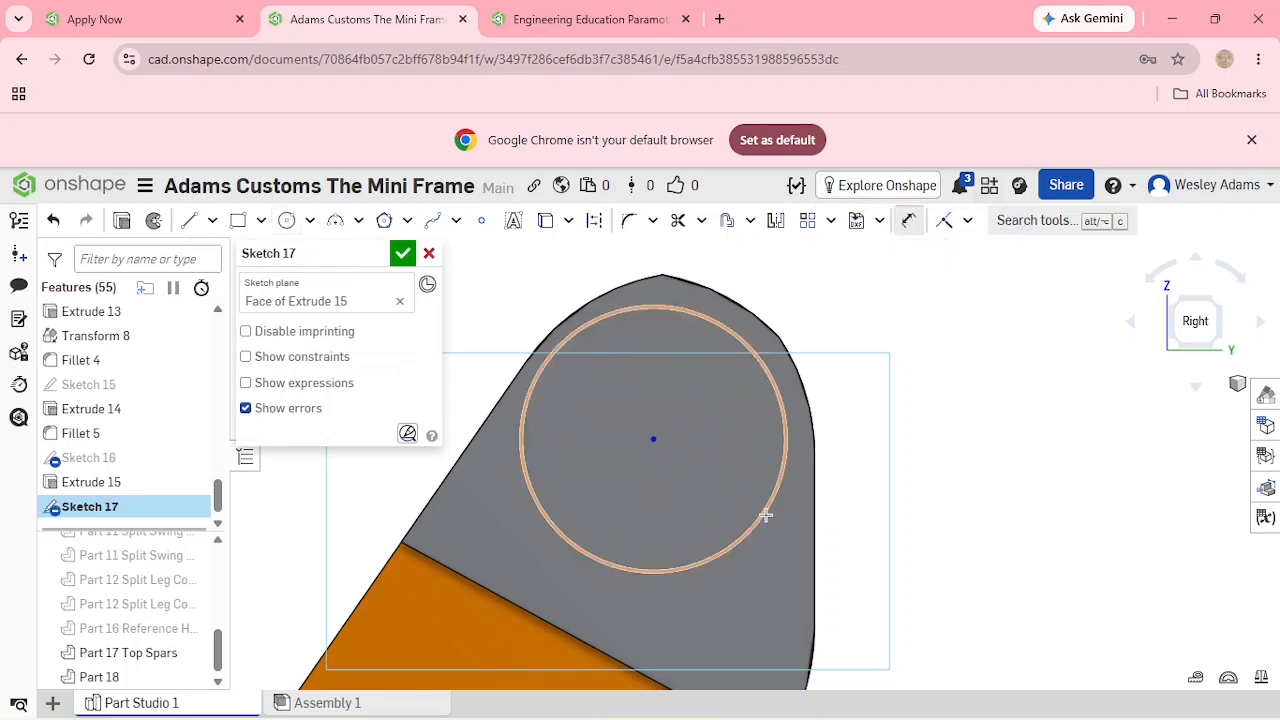
pyautogui.click(763, 514)
pyautogui.click(962, 520)
pyautogui.press('BackSpace')
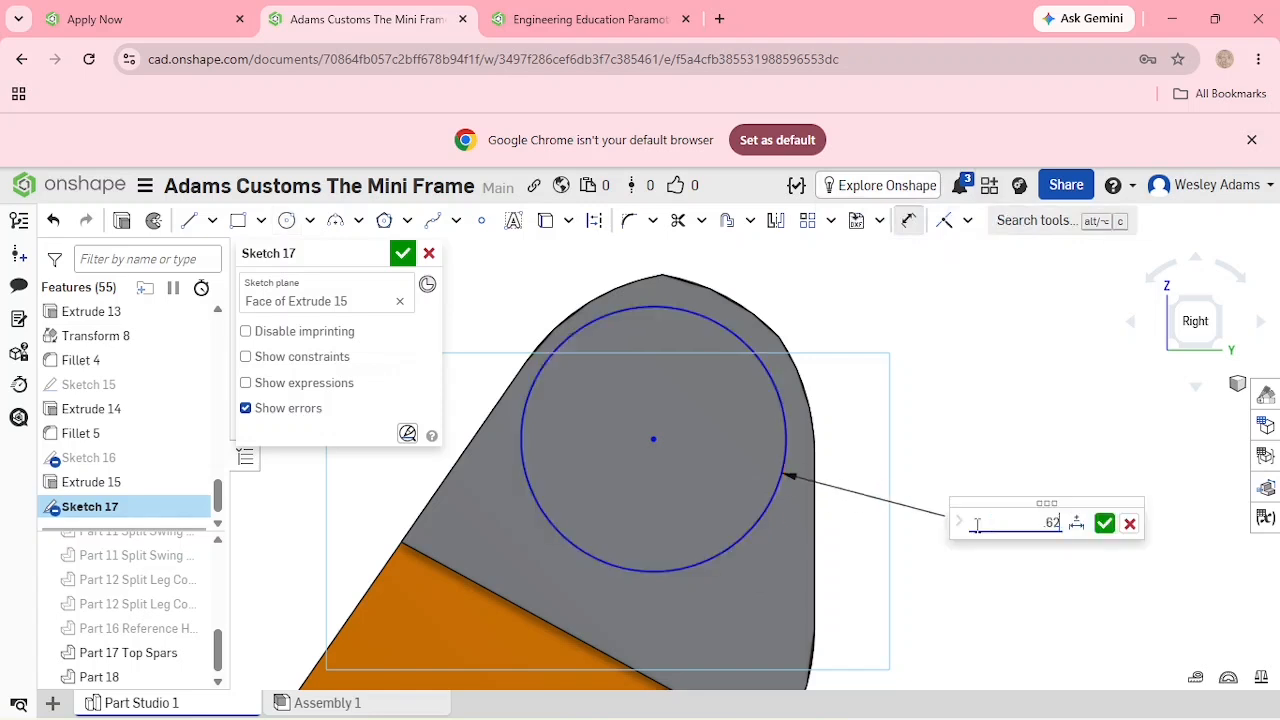
pyautogui.press('Return')
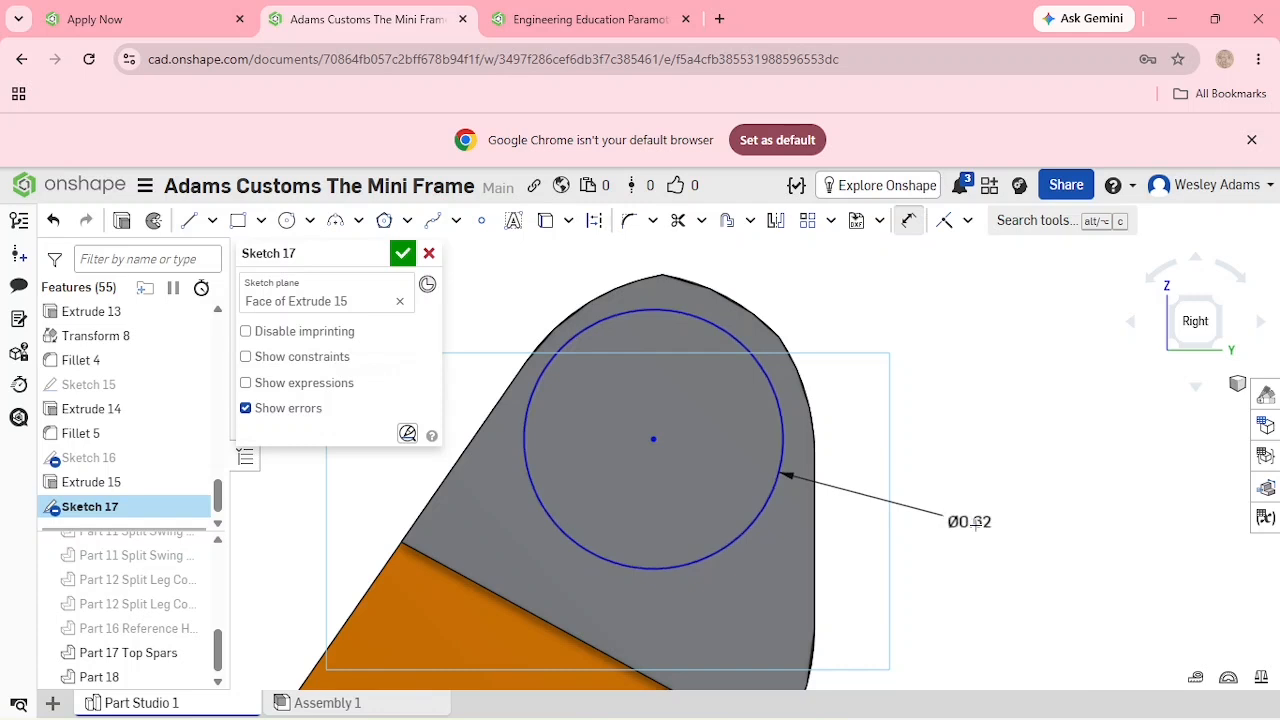
# Shift the circle slightly upward and set the vertical distance from its centre to the plate's apex to 0.322 in.
pyautogui.click(910, 228)
pyautogui.moveTo(651, 435)
pyautogui.mouseDown()
pyautogui.moveTo(650, 413)
pyautogui.moveTo(644, 422)
pyautogui.mouseUp()
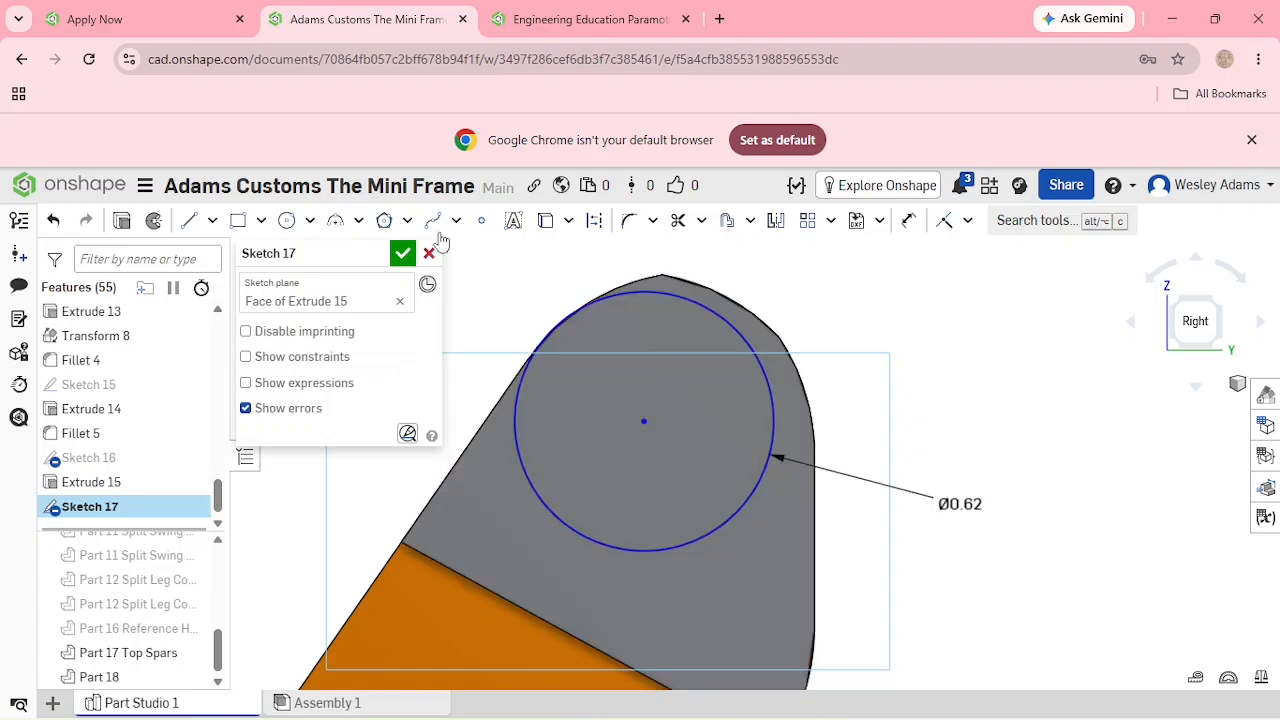
pyautogui.click(908, 222)
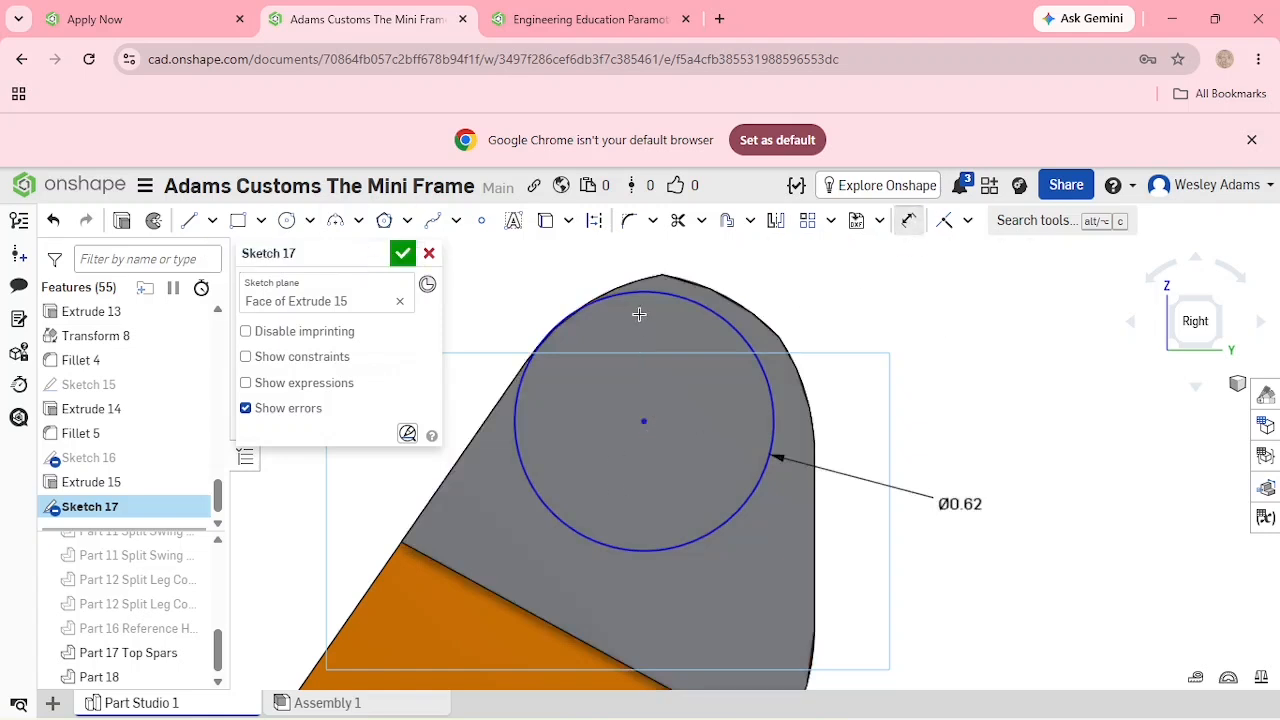
pyautogui.click(645, 420)
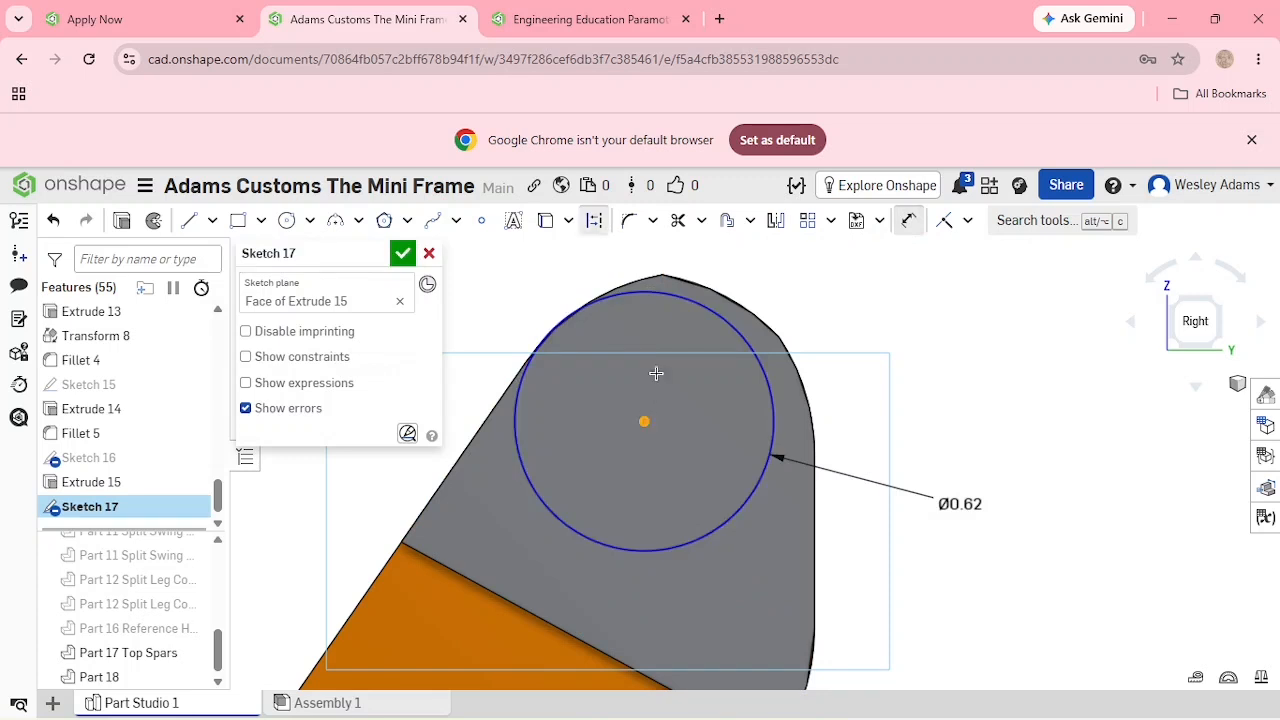
pyautogui.click(662, 276)
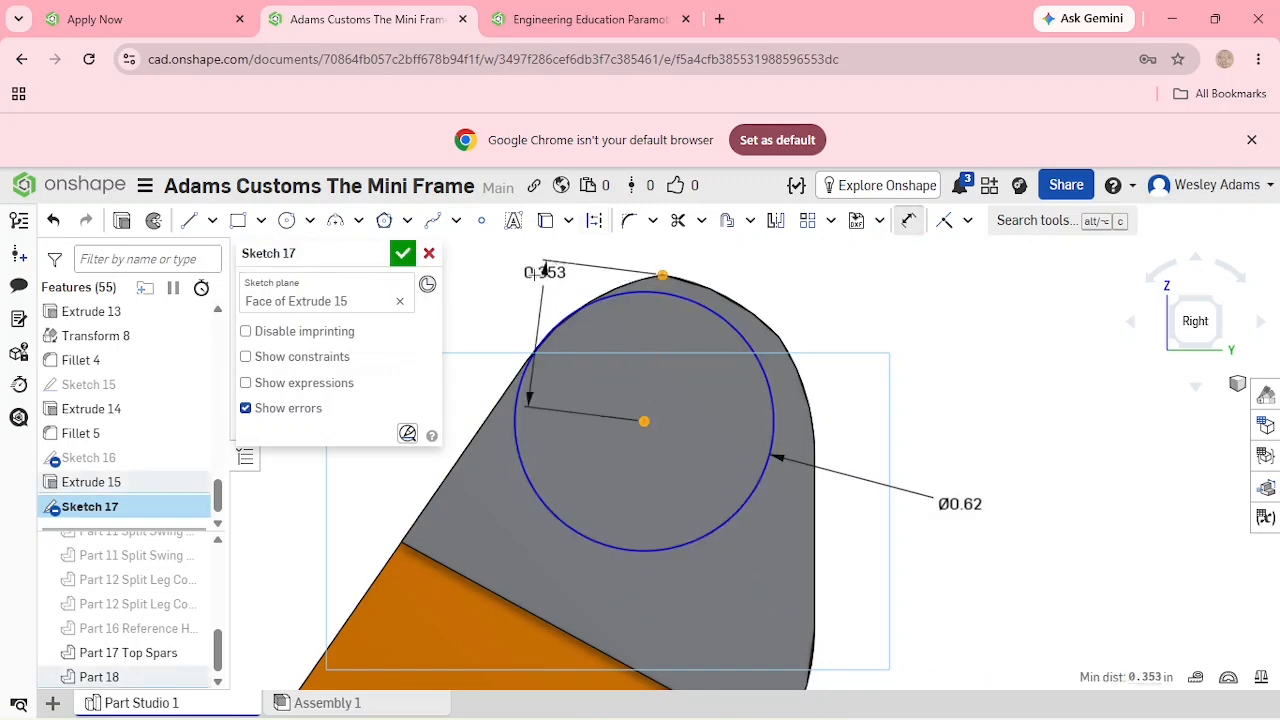
pyautogui.click(497, 307)
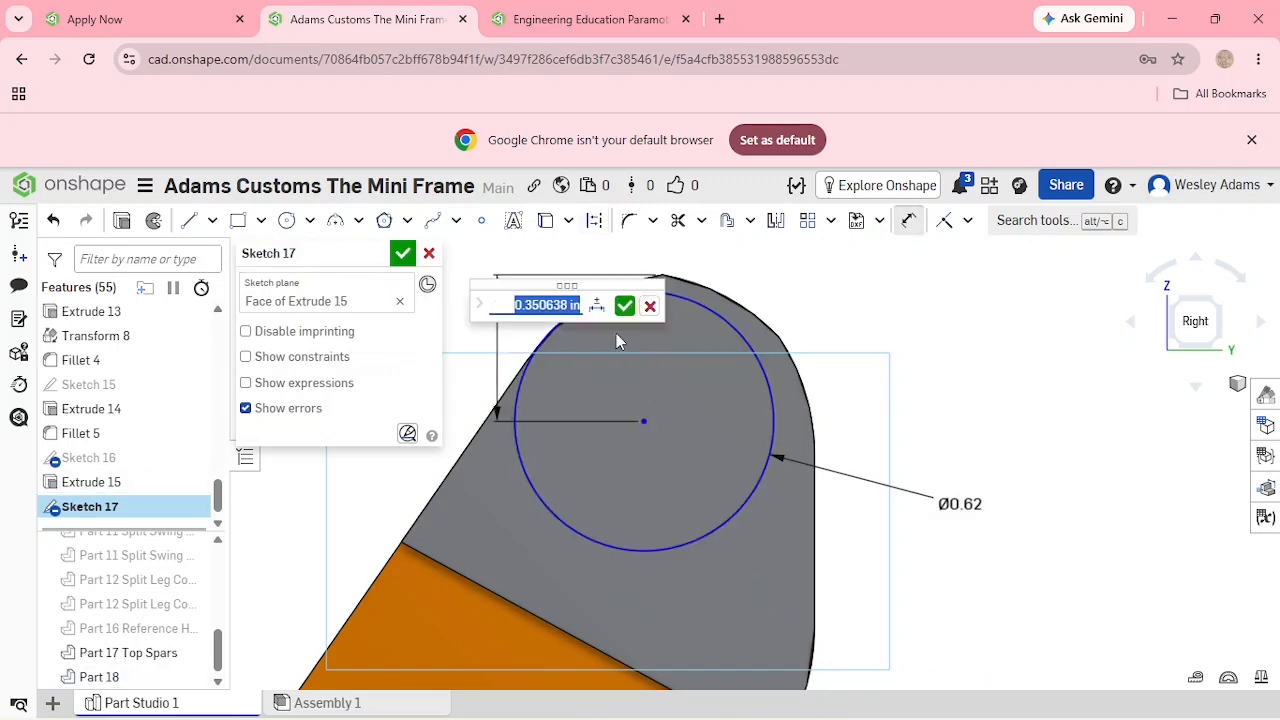
pyautogui.press('BackSpace')
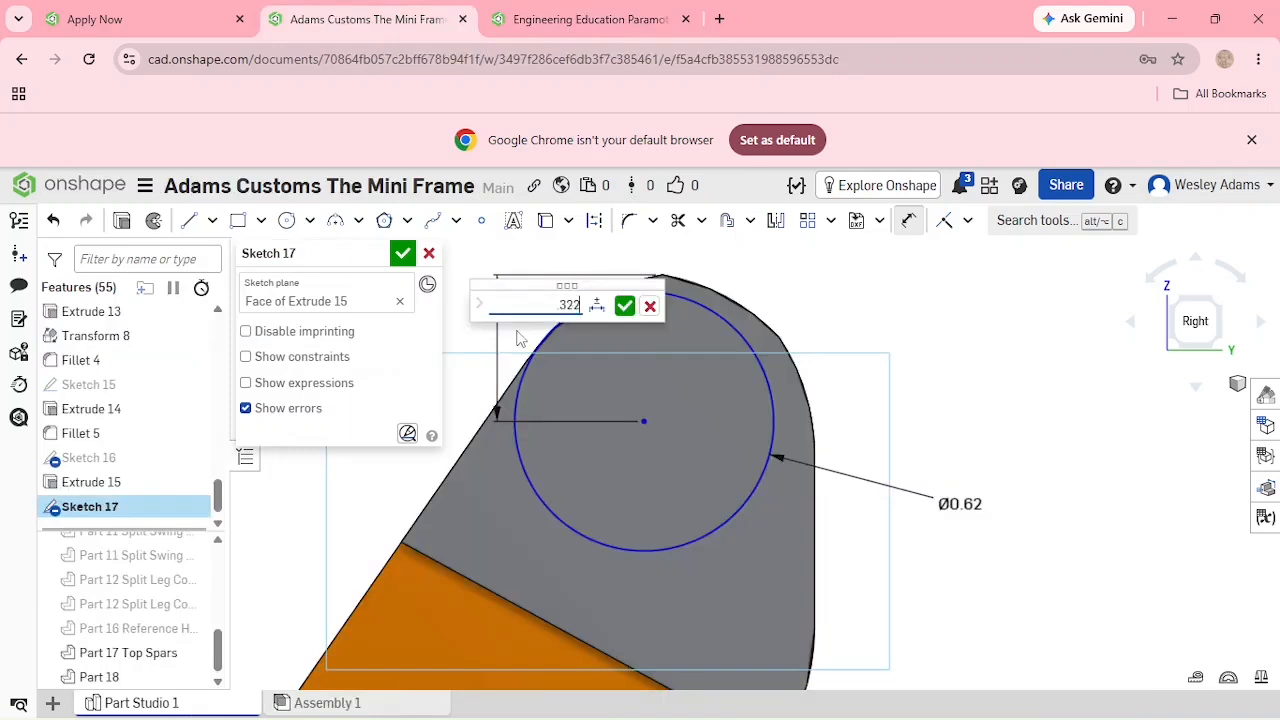
pyautogui.click(624, 305)
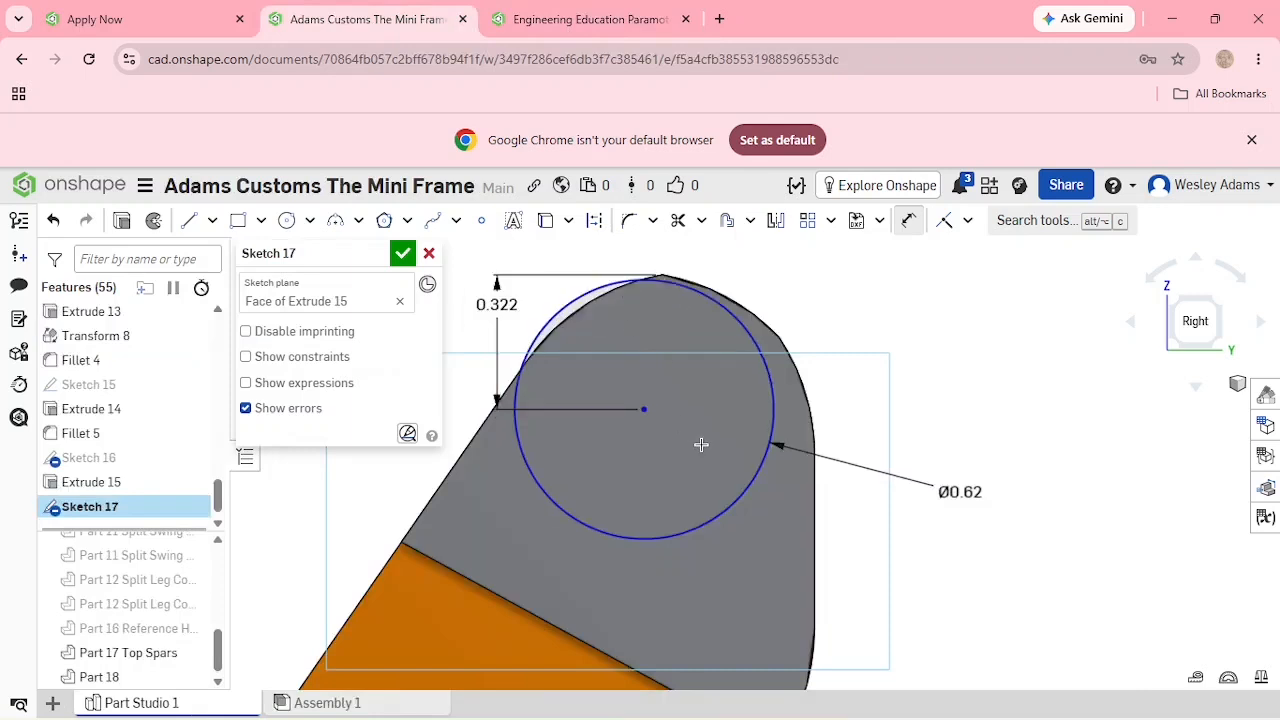
# Delete the circle's vertical 0.322 in dimension and shift the circle slightly toward the plate's vertical edge.
pyautogui.moveTo(592, 356); pyautogui.dragTo(566, 340, button='right')
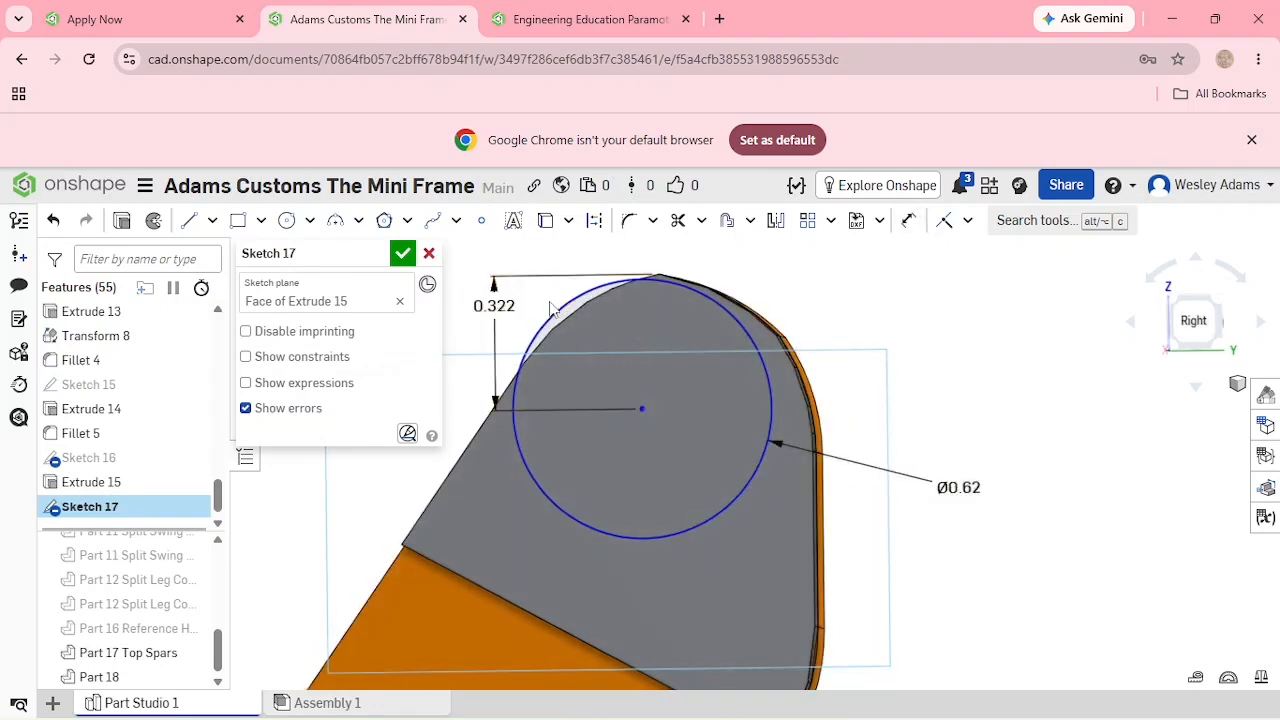
pyautogui.click(503, 296)
pyautogui.press('Delete')
pyautogui.moveTo(634, 412); pyautogui.dragTo(653, 415)
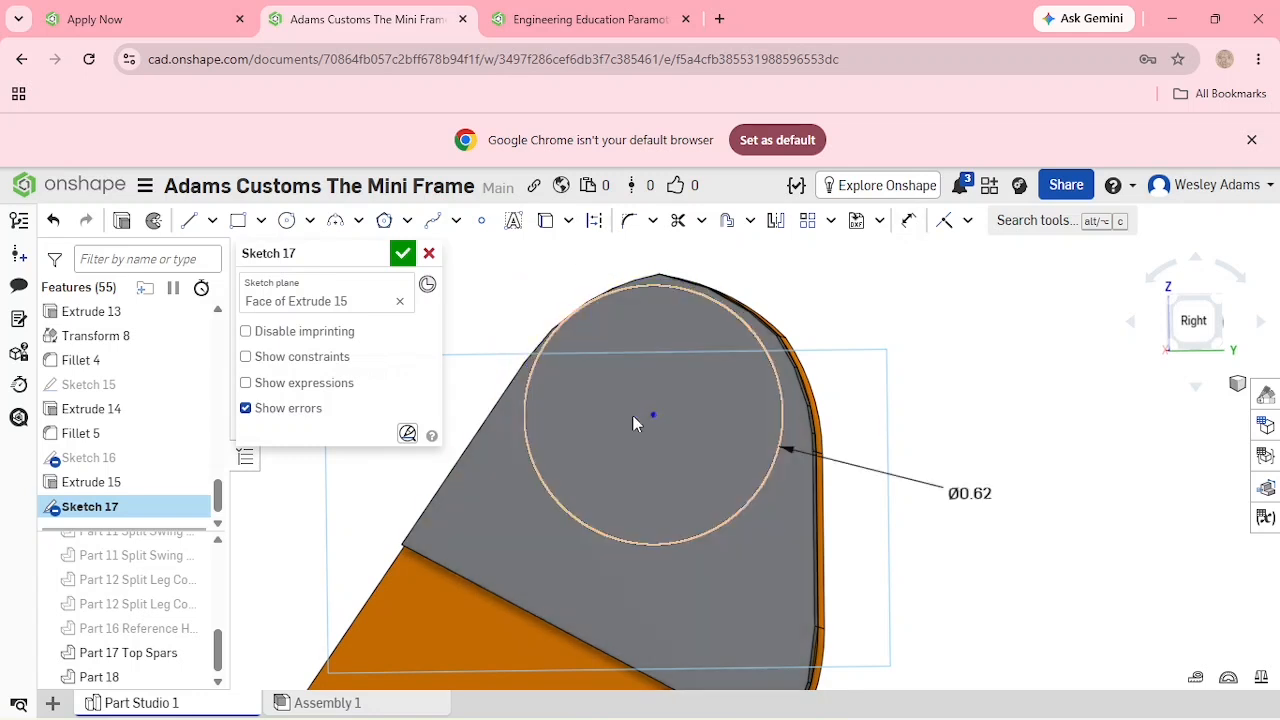
# Nudge the 0.62 in circle sideways on the plate face and dimension the vertical distance from its centre to the plate's apex.
pyautogui.moveTo(482, 341)
pyautogui.mouseDown(button='right')
pyautogui.moveTo(504, 352)
pyautogui.moveTo(474, 346)
pyautogui.moveTo(488, 336)
pyautogui.mouseUp(button='right')
pyautogui.moveTo(647, 413); pyautogui.dragTo(644, 413)
pyautogui.click(909, 221)
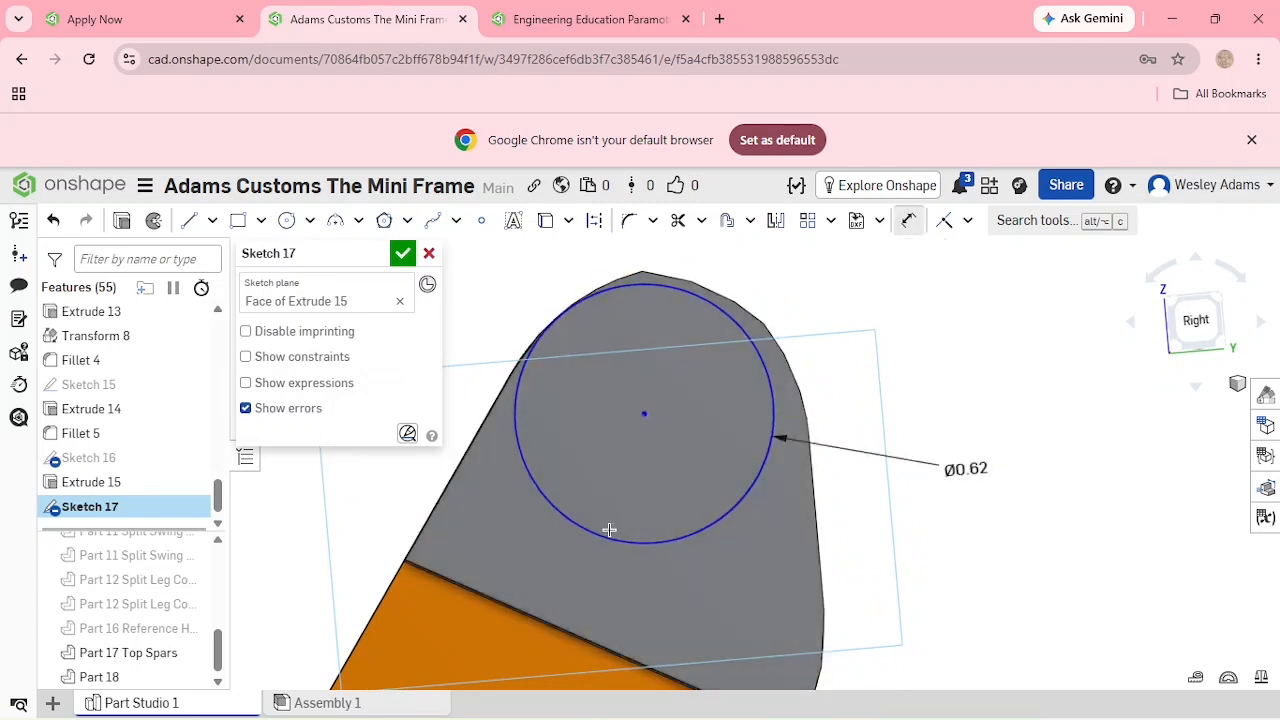
pyautogui.click(645, 415)
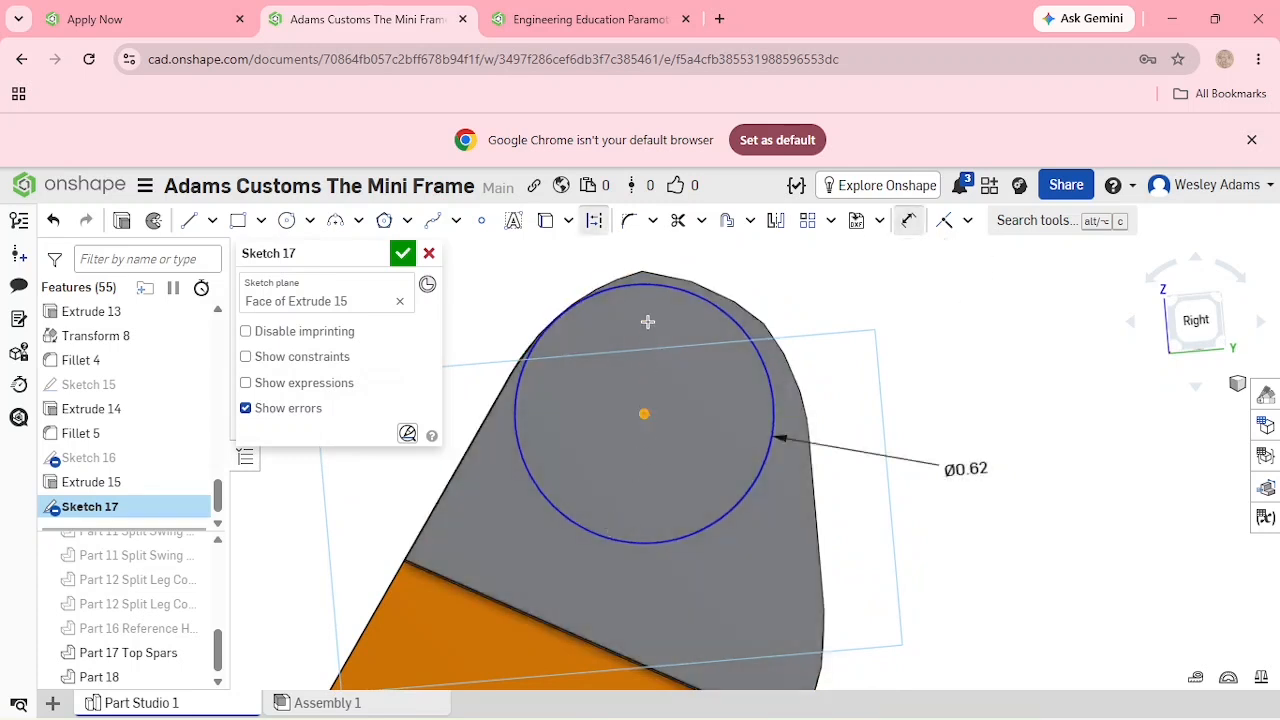
pyautogui.click(642, 271)
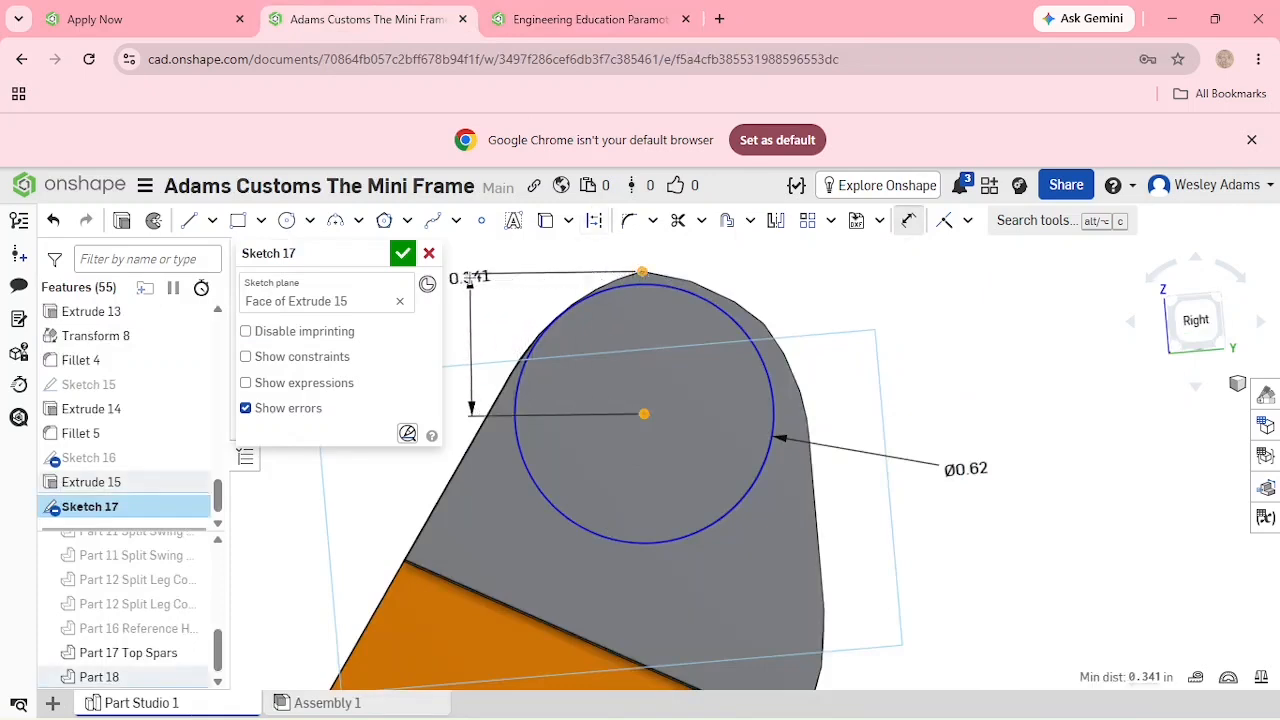
pyautogui.click(470, 275)
pyautogui.click(597, 276)
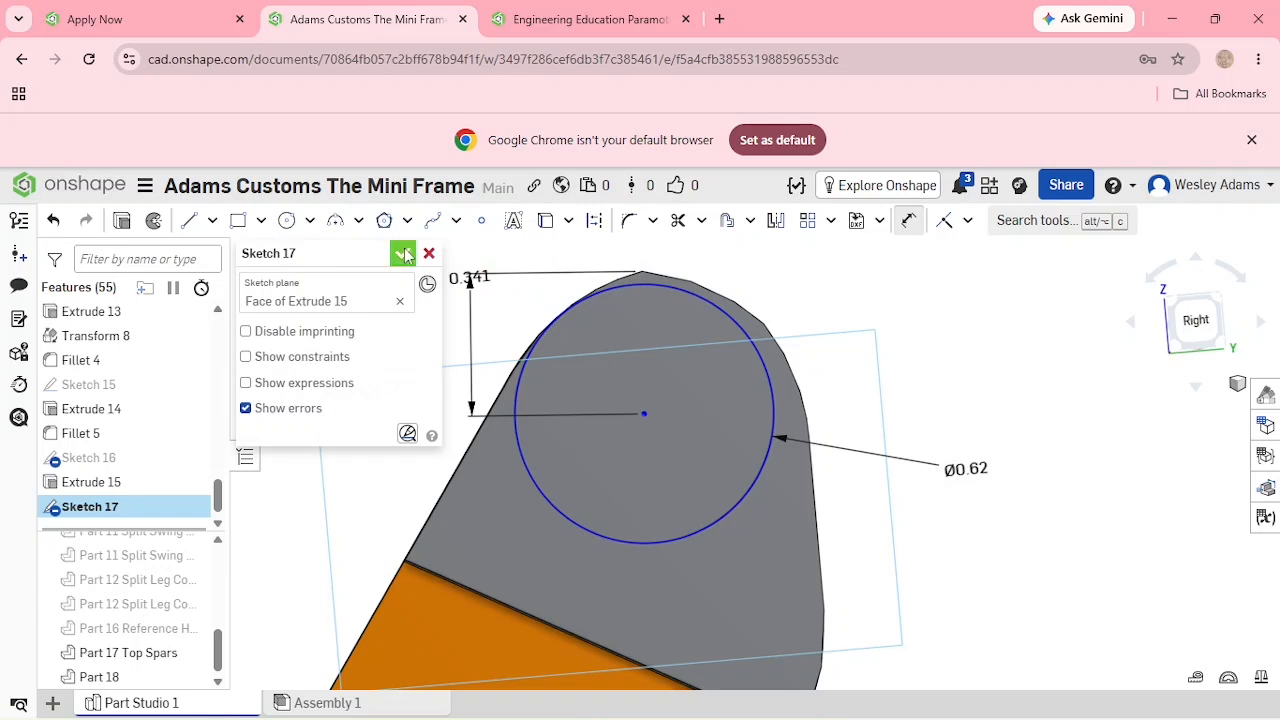
pyautogui.moveTo(471, 277); pyautogui.dragTo(476, 248)
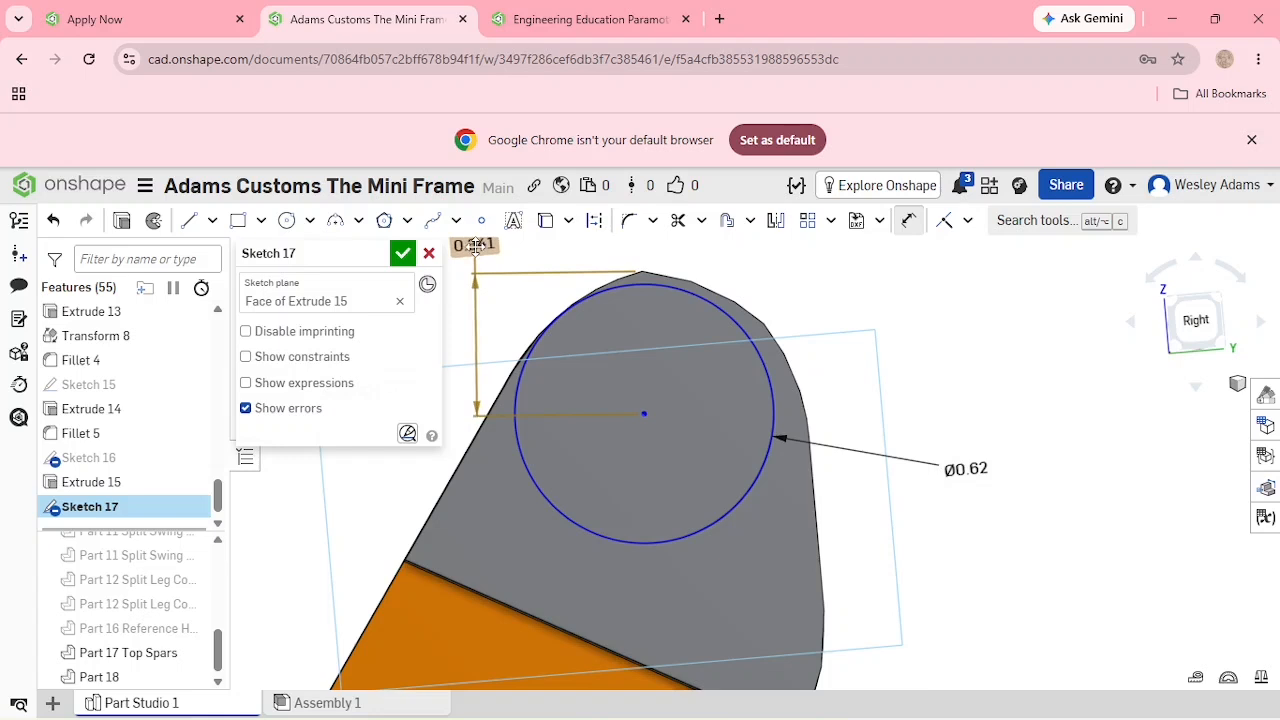
# Draw a concentric circle inside the 0.62 in circle, set its diameter to 0.25 in, and finish the sketch.
pyautogui.click(283, 224)
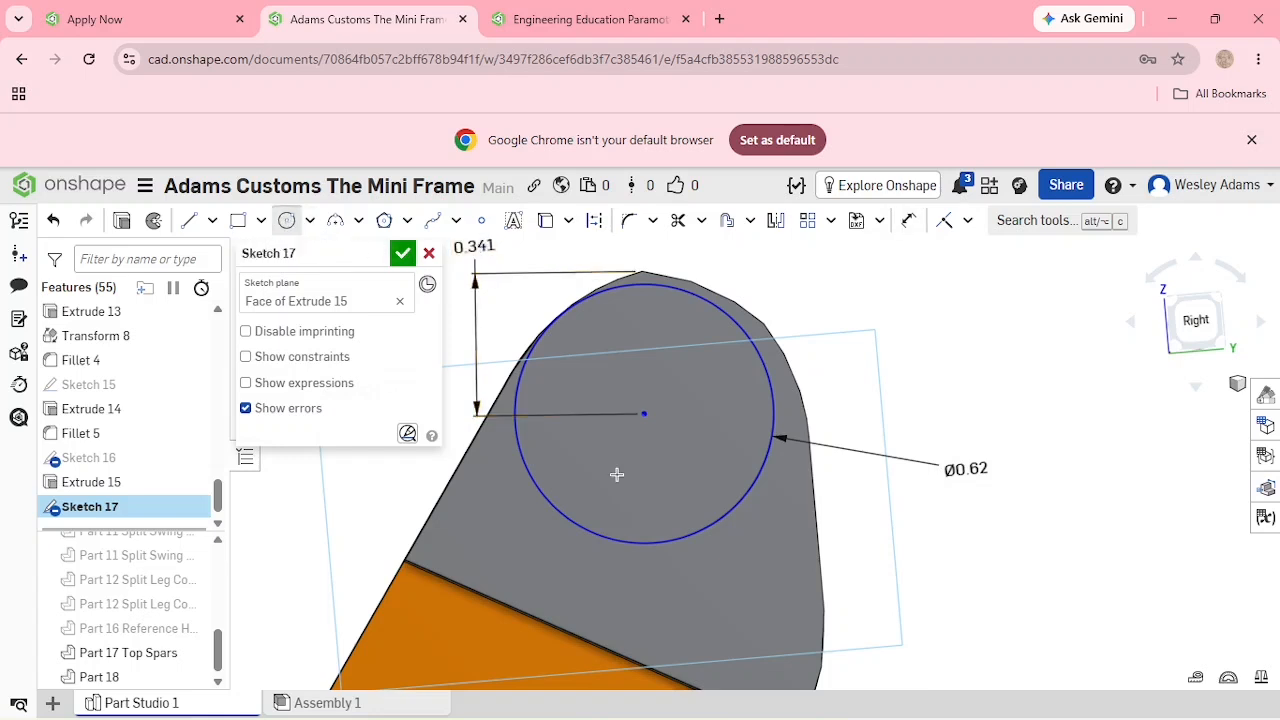
pyautogui.click(644, 414)
pyautogui.click(677, 466)
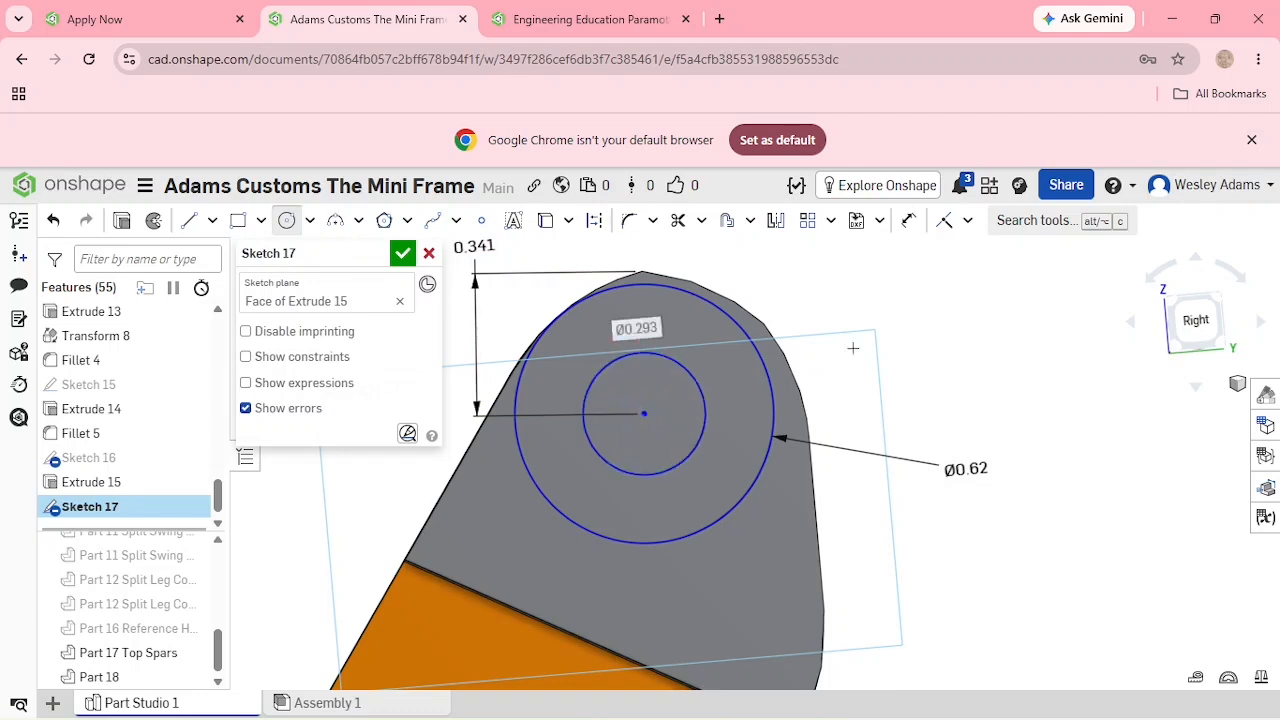
pyautogui.click(903, 228)
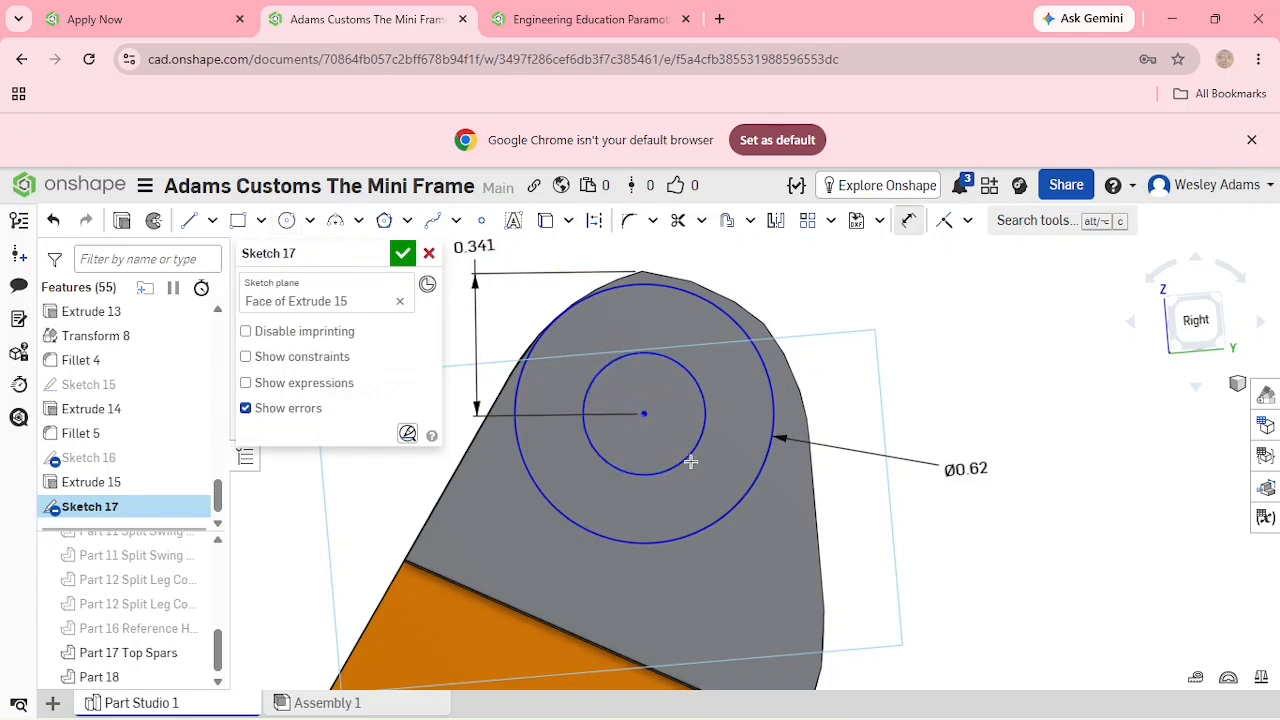
pyautogui.click(691, 457)
pyautogui.click(886, 551)
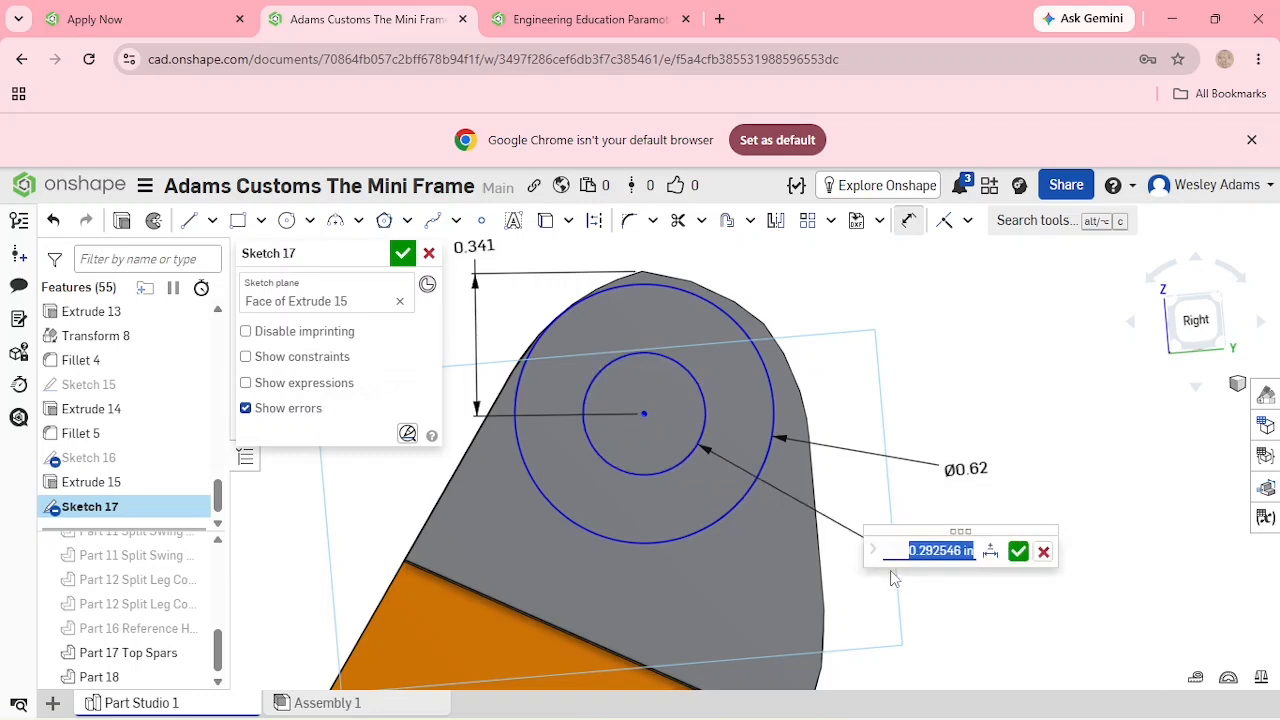
pyautogui.press('BackSpace')
pyautogui.write('.25')
pyautogui.press('Return')
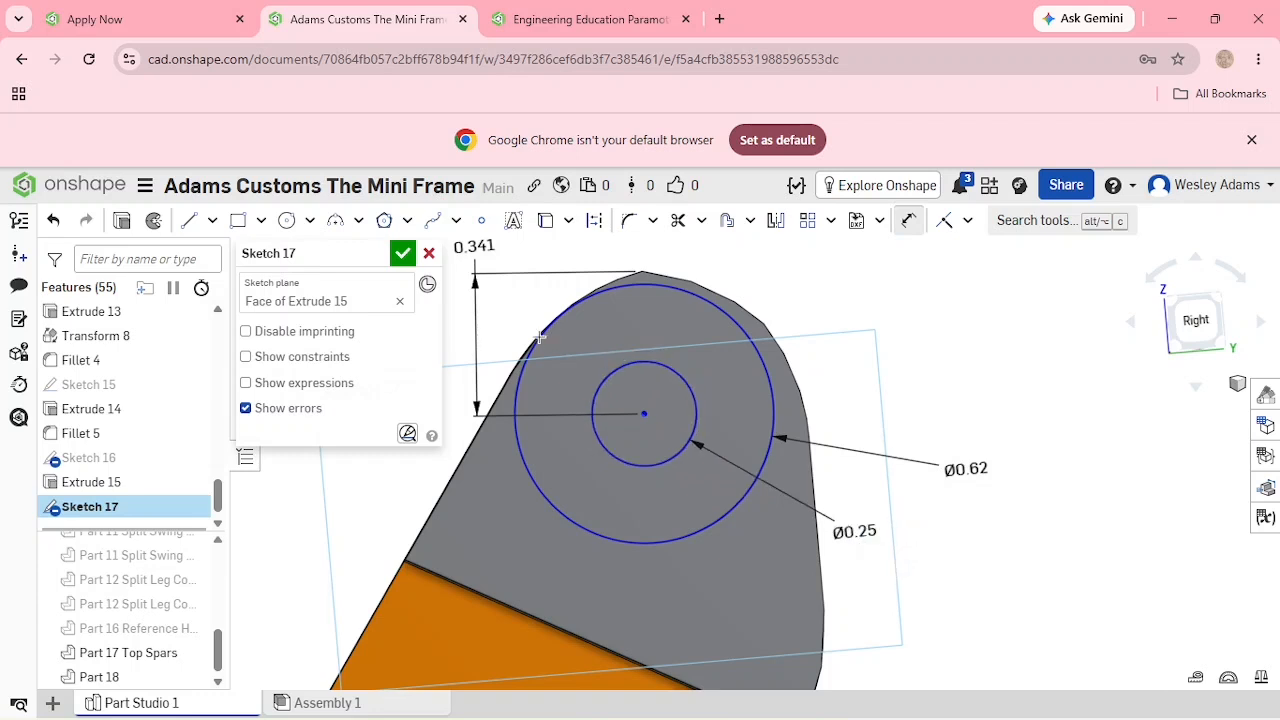
pyautogui.click(402, 256)
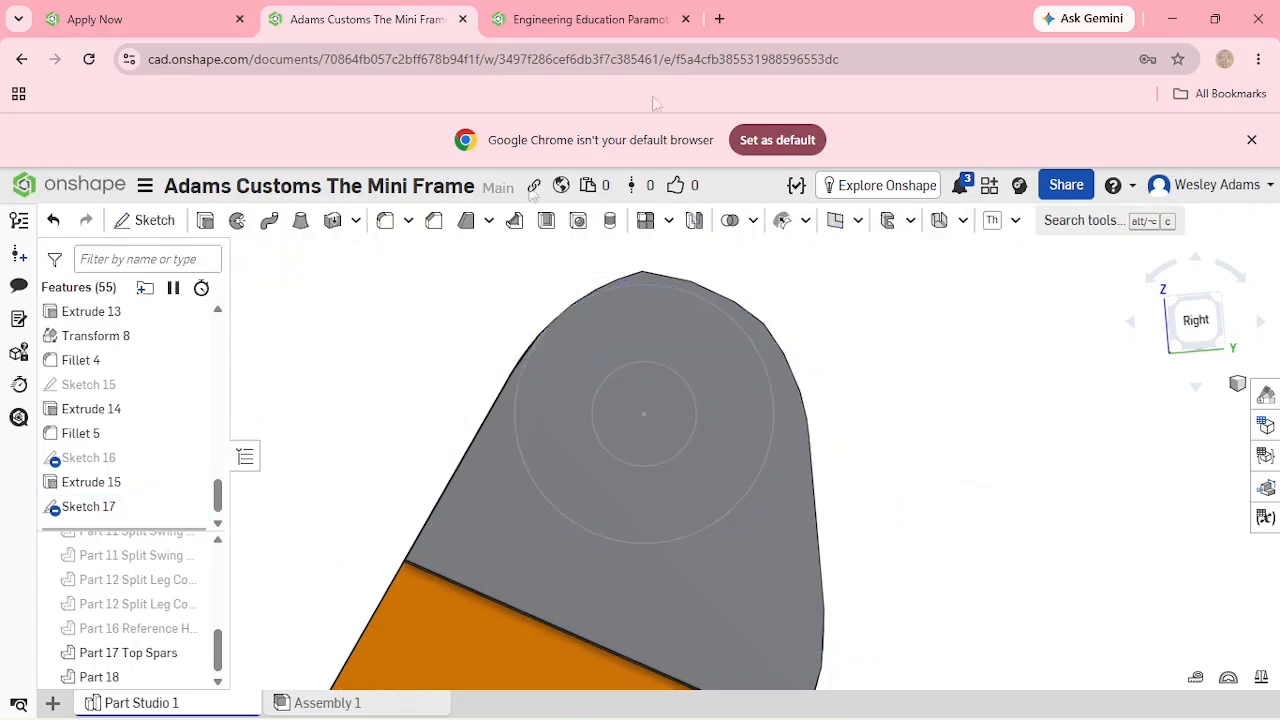
# Extrude the ring between the two concentric circles outward from the plate as an added blind boss.
pyautogui.click(1172, 309)
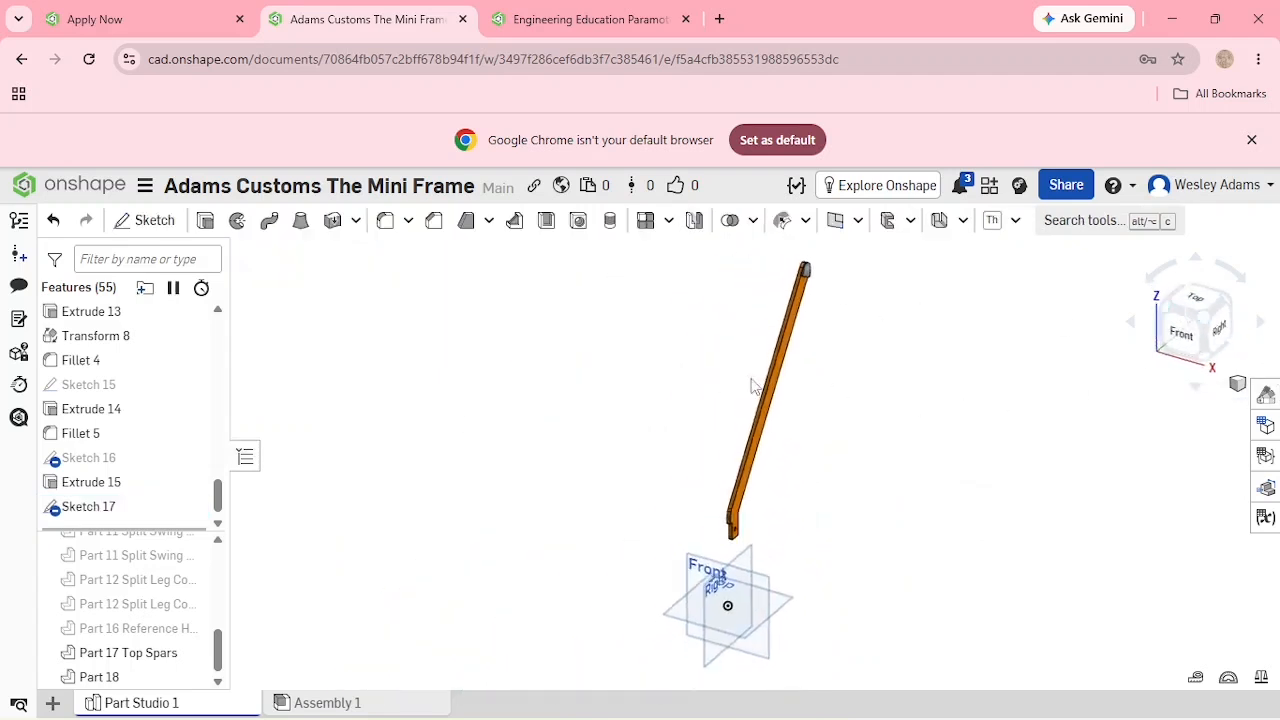
pyautogui.scroll(5, 846, 363)
pyautogui.scroll(1, 823, 471)
pyautogui.scroll(-2, 766, 461)
pyautogui.scroll(4, 766, 461)
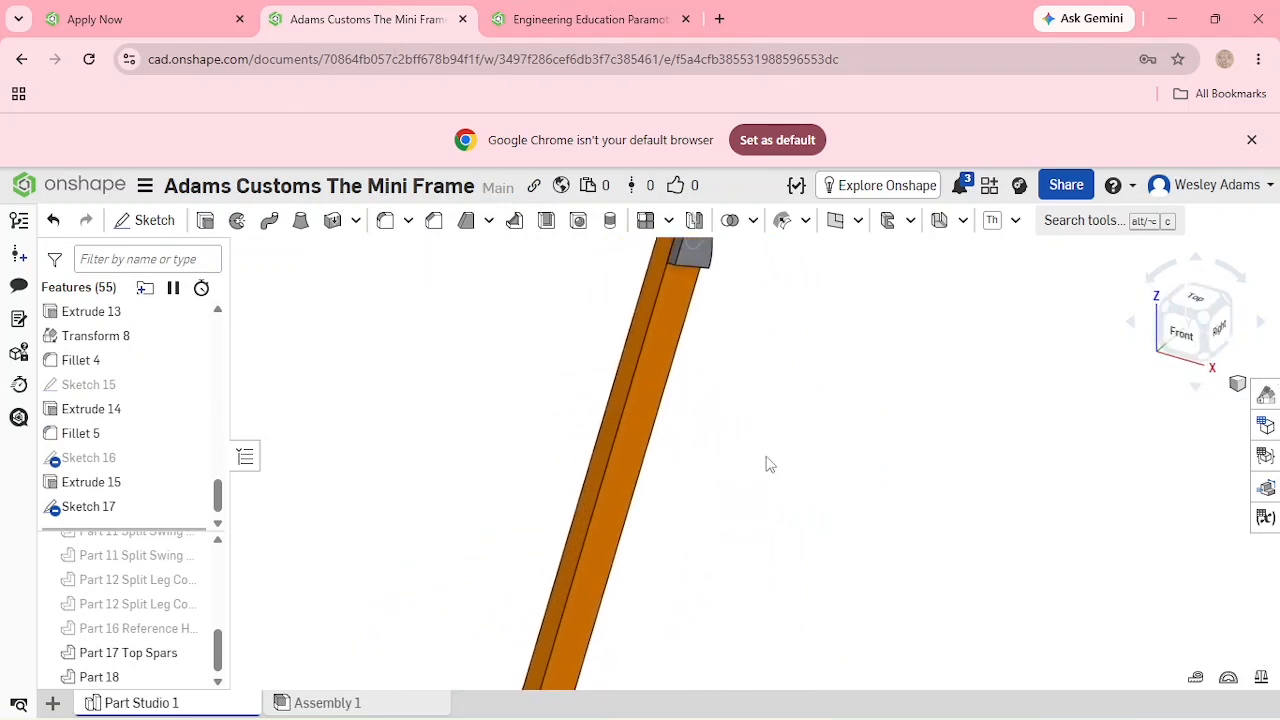
pyautogui.moveTo(771, 363); pyautogui.dragTo(786, 652, button='middle')
pyautogui.moveTo(794, 400); pyautogui.dragTo(794, 519, button='middle')
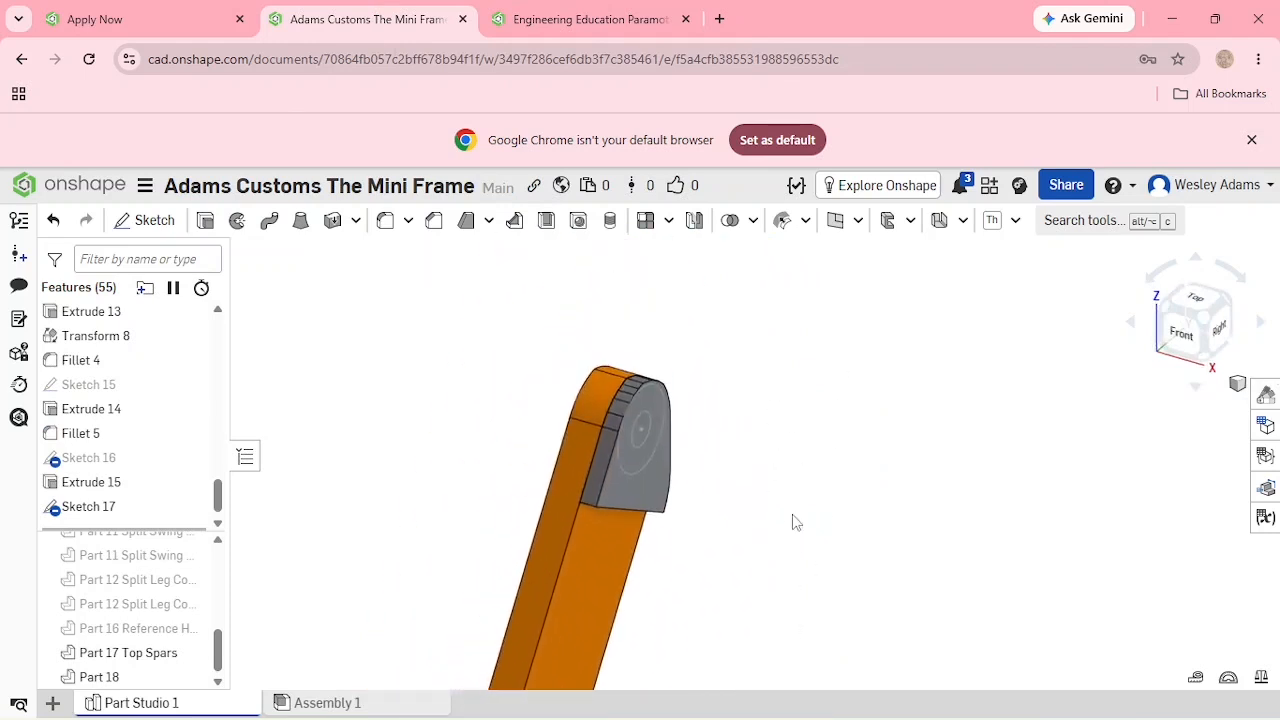
pyautogui.click(210, 222)
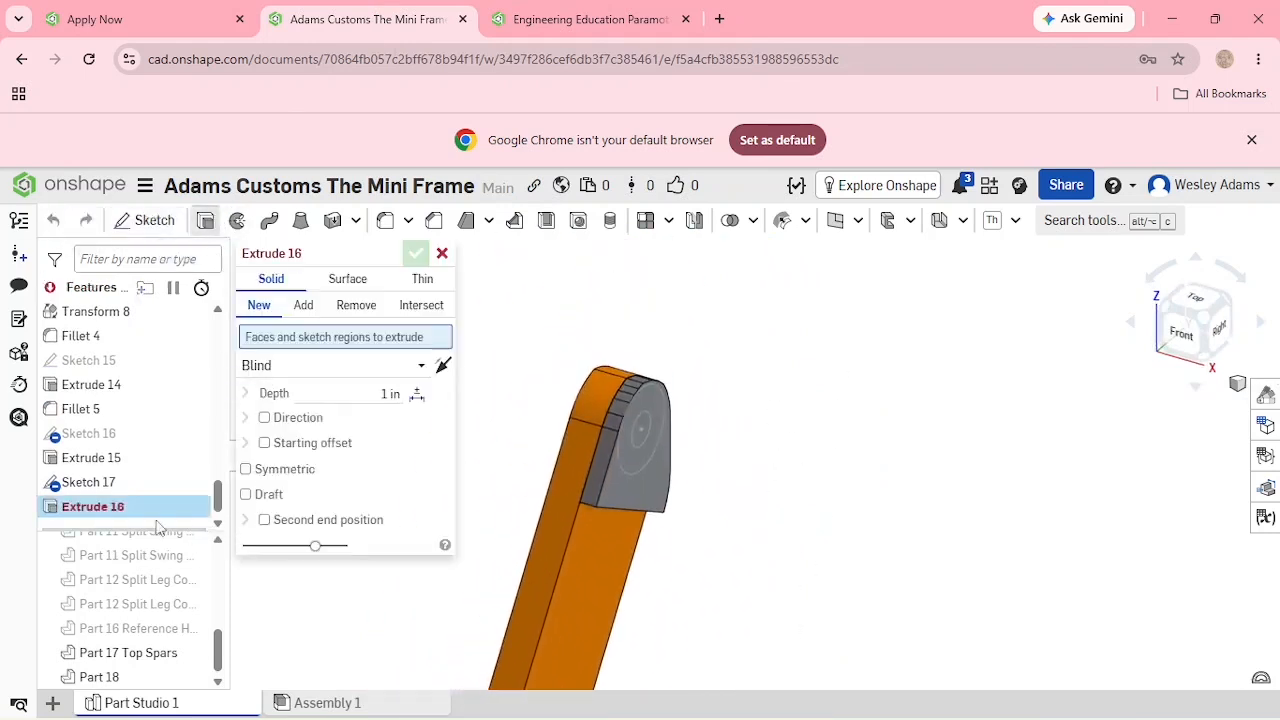
pyautogui.click(117, 483)
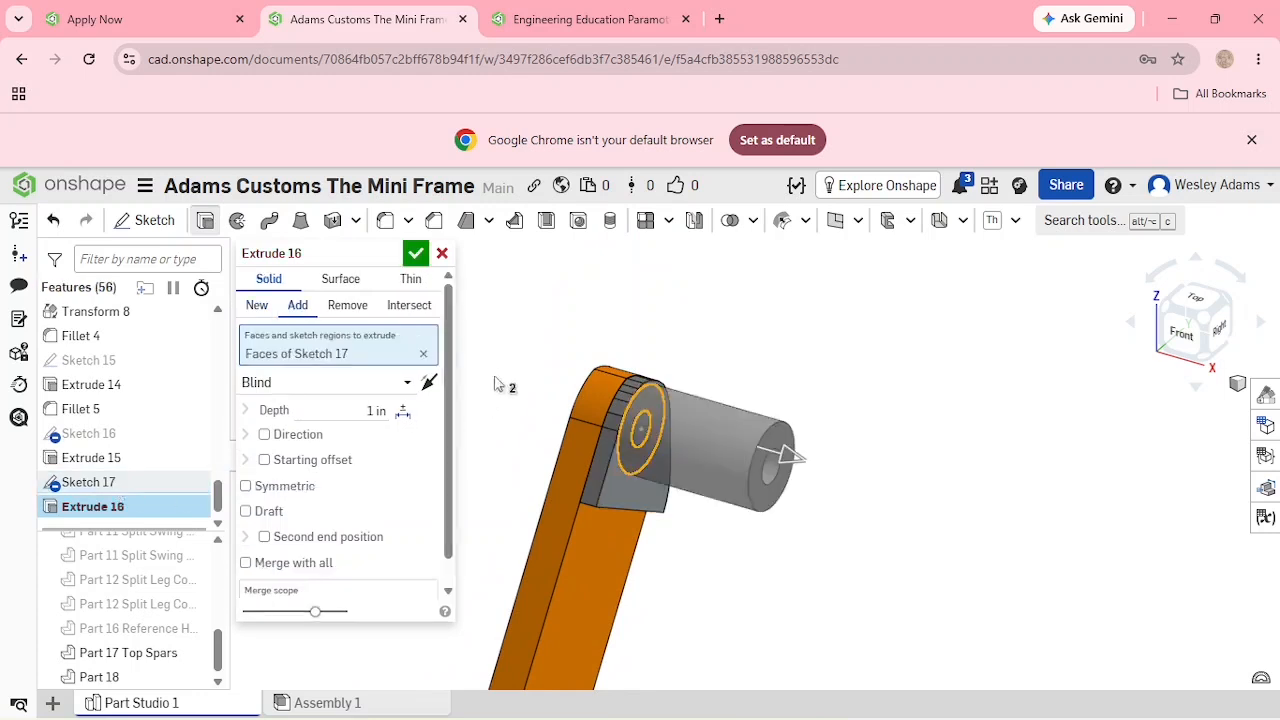
pyautogui.click(337, 412)
pyautogui.press('BackSpace')
pyautogui.click(415, 253)
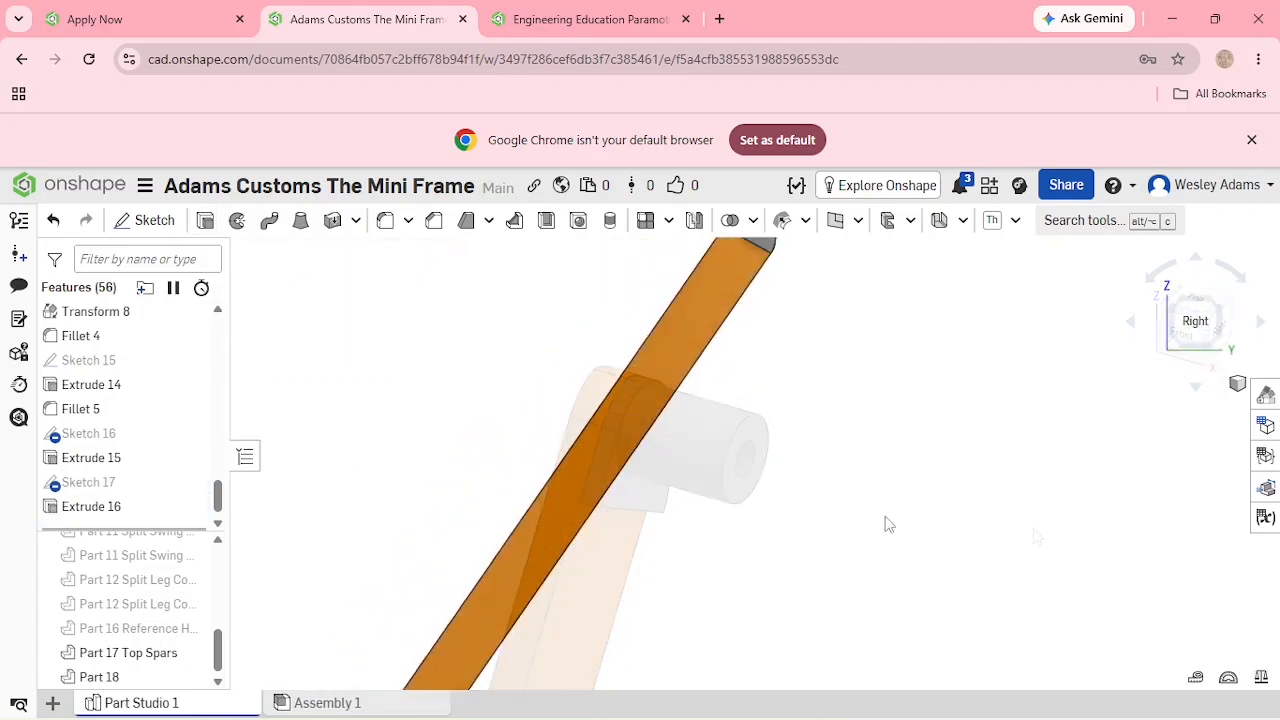
# Start a sketch on the plate face surrounding the tubular boss.
pyautogui.moveTo(886, 523); pyautogui.dragTo(882, 590, button='middle')
pyautogui.scroll(4, 820, 400)
pyautogui.moveTo(796, 362); pyautogui.dragTo(837, 571, button='middle')
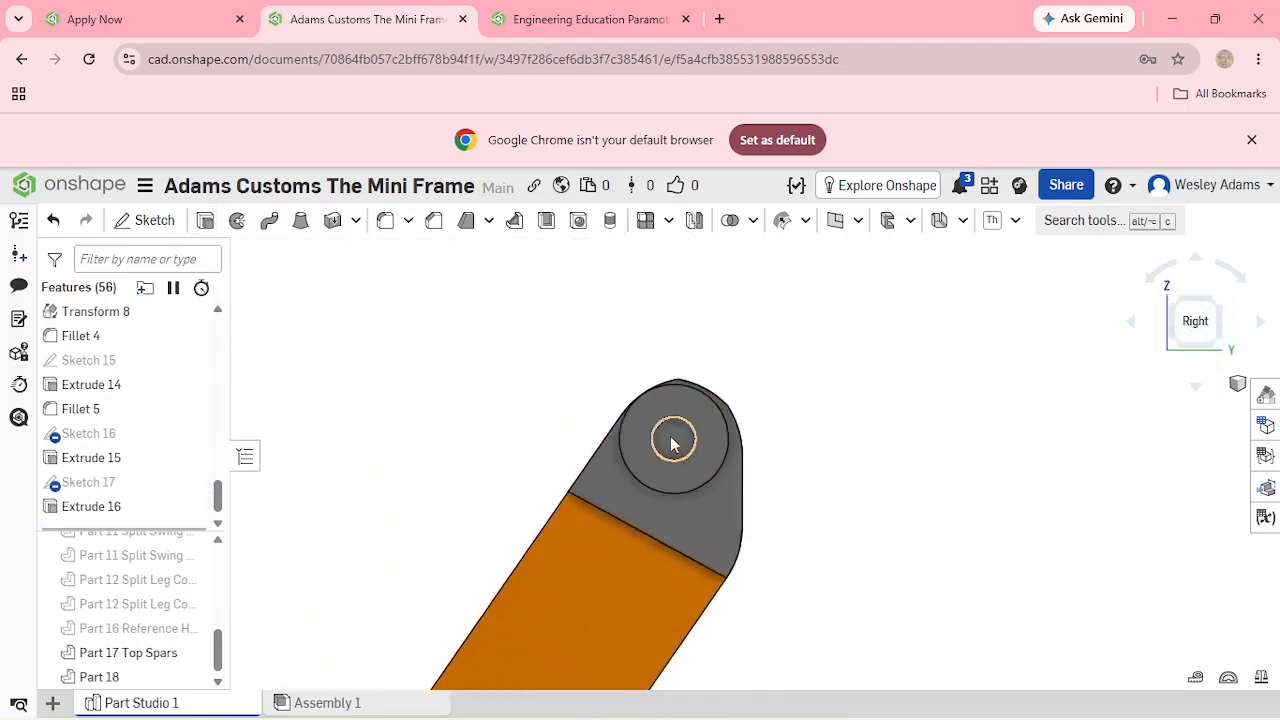
pyautogui.click(150, 220)
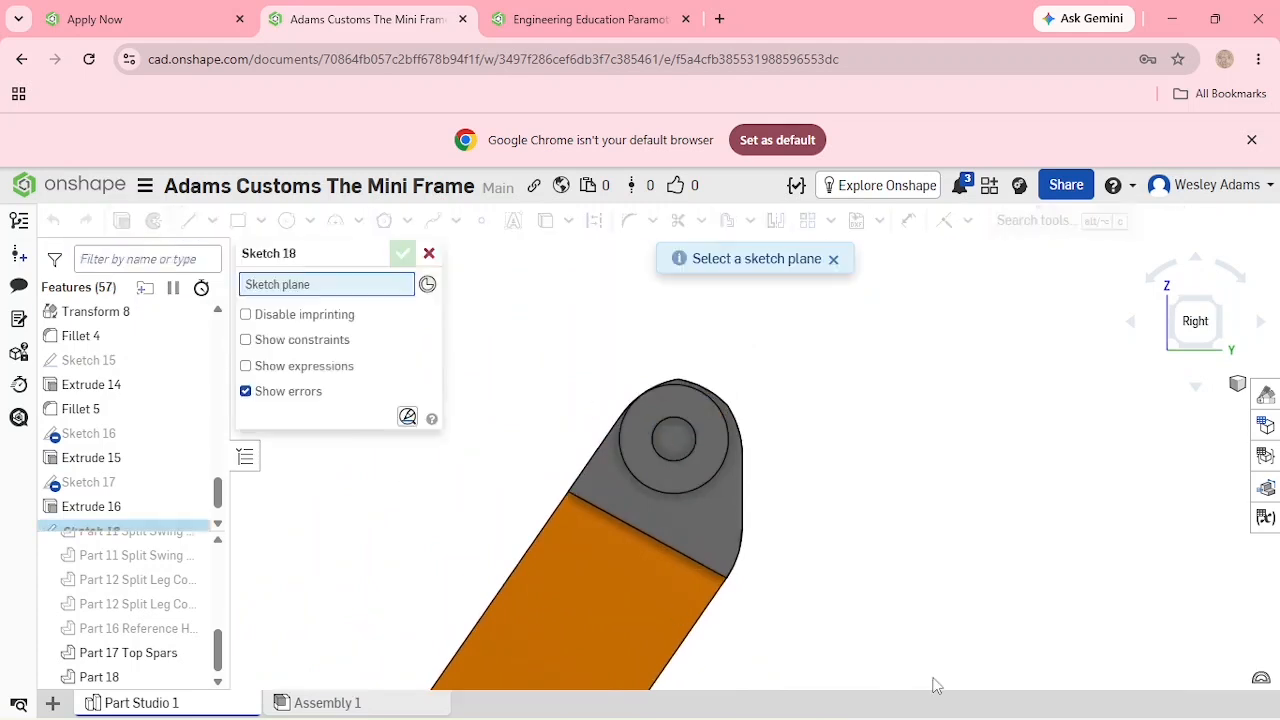
pyautogui.click(690, 526)
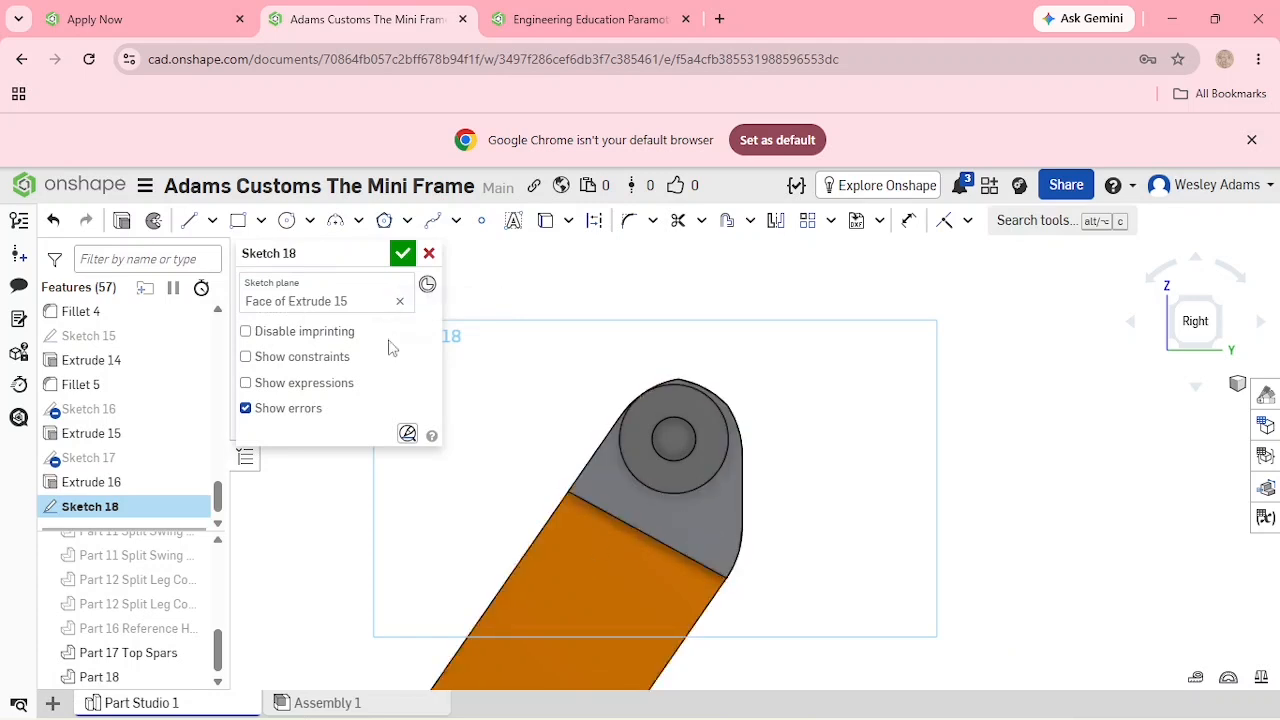
# Draw a circle concentric with the boss, set its diameter to 0.25 in, and finish the sketch.
pyautogui.click(287, 222)
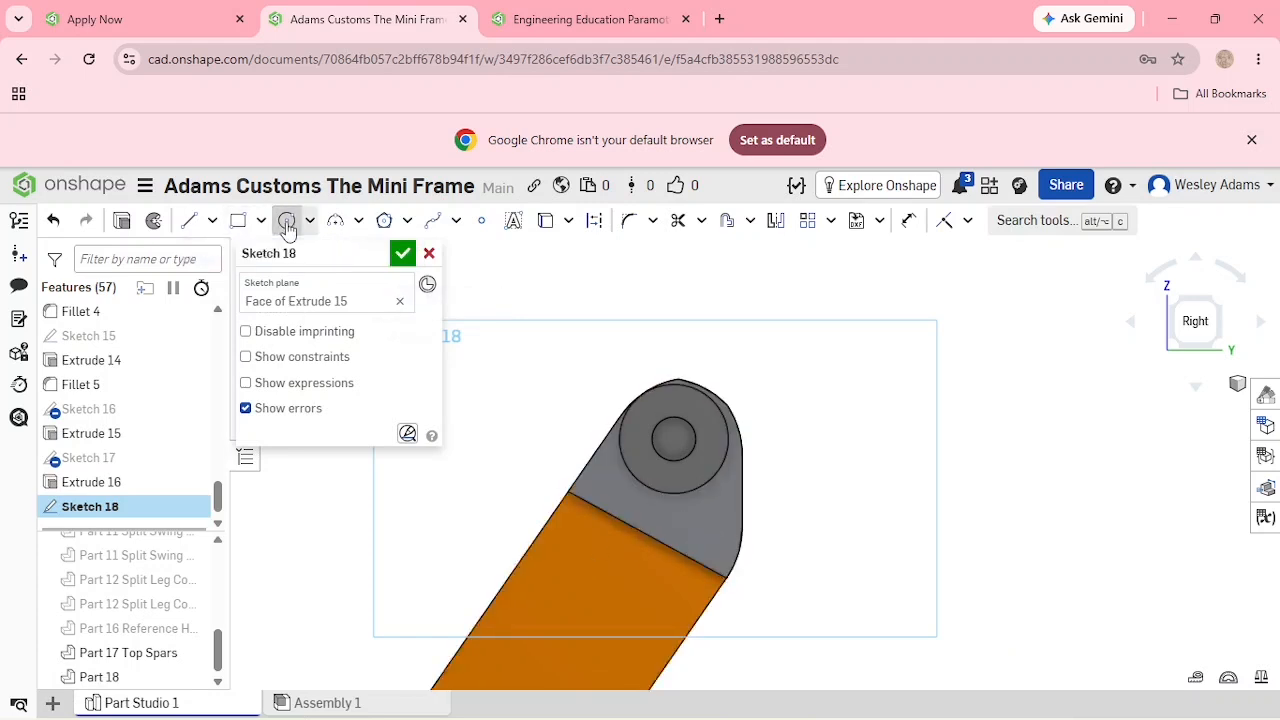
pyautogui.click(675, 439)
pyautogui.click(697, 466)
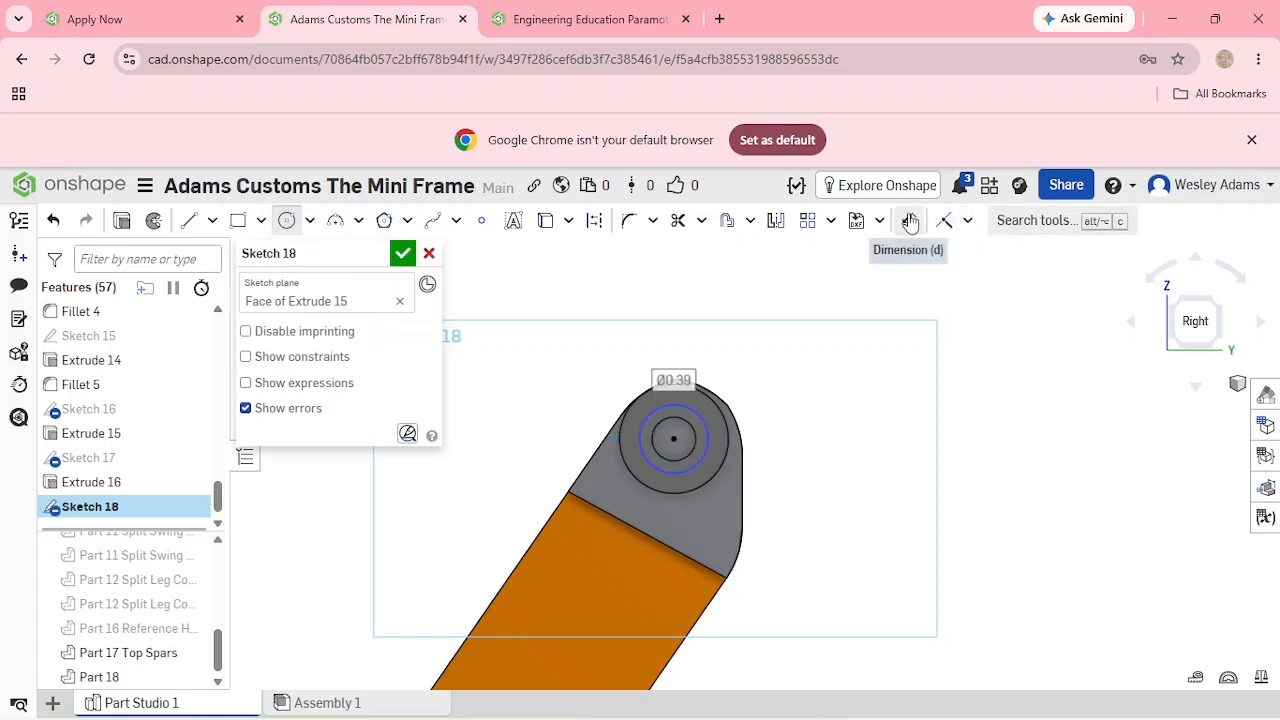
pyautogui.click(910, 222)
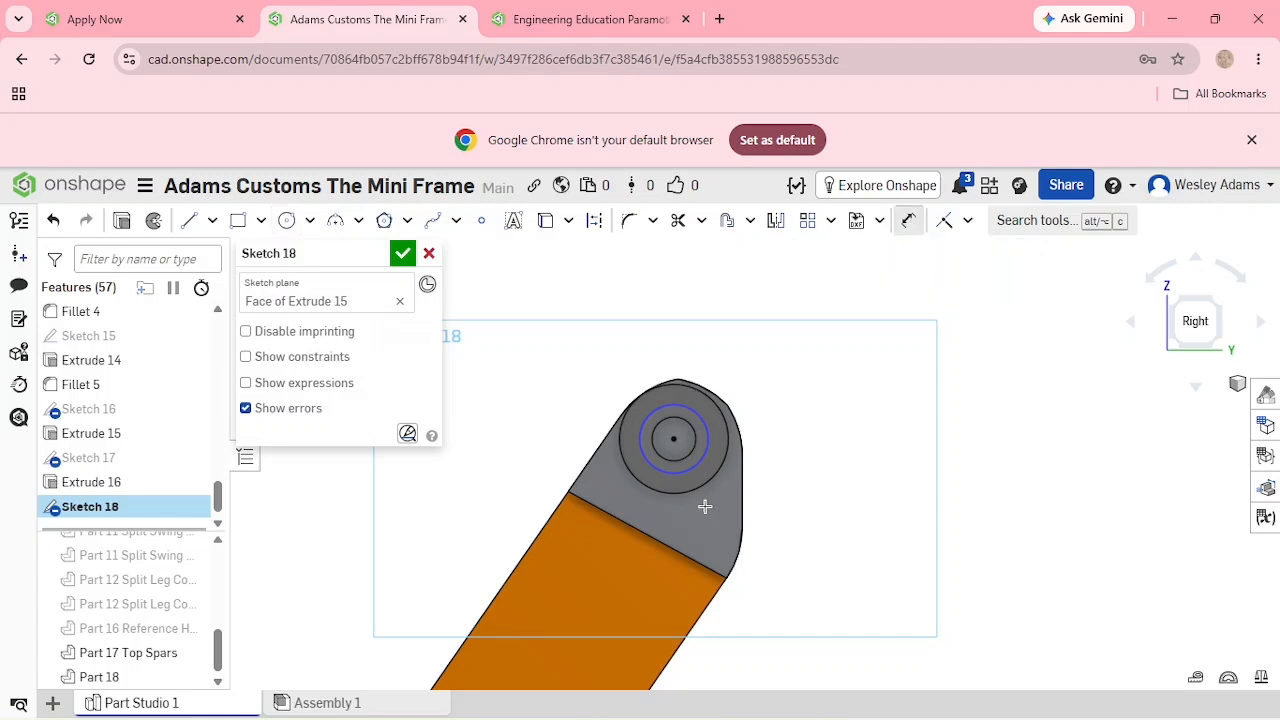
pyautogui.click(710, 446)
pyautogui.click(845, 418)
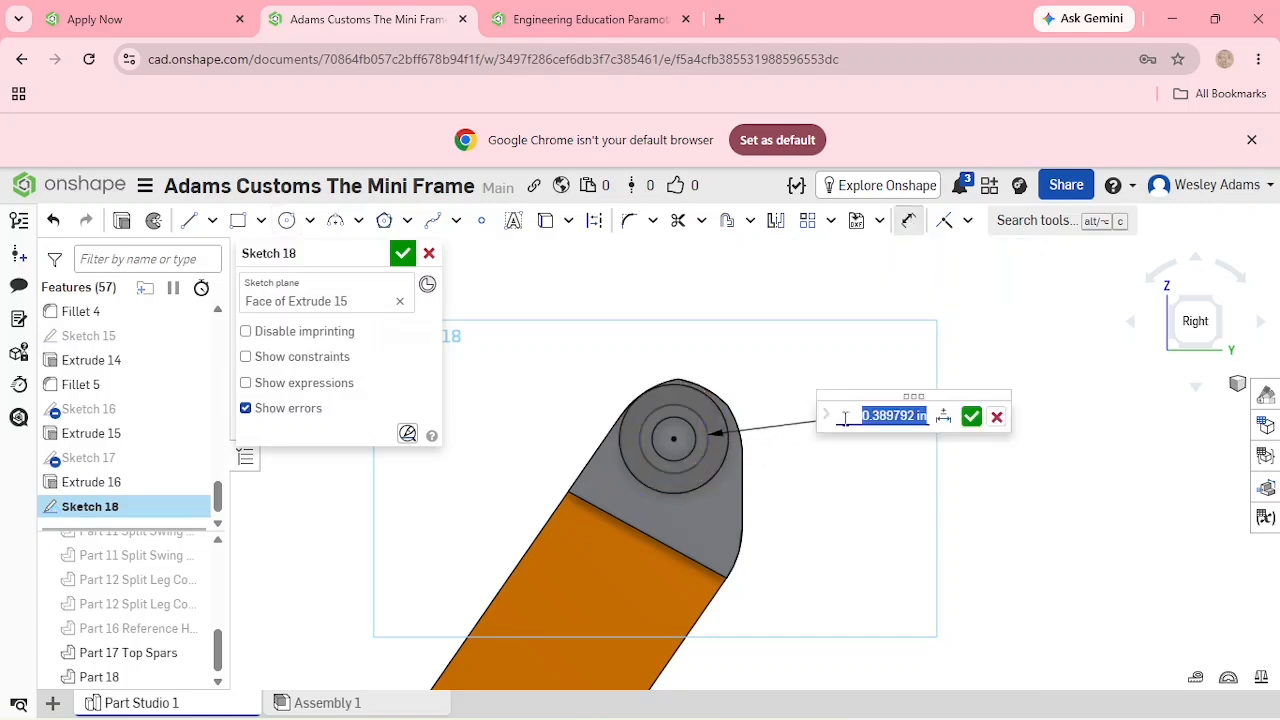
pyautogui.write('.25')
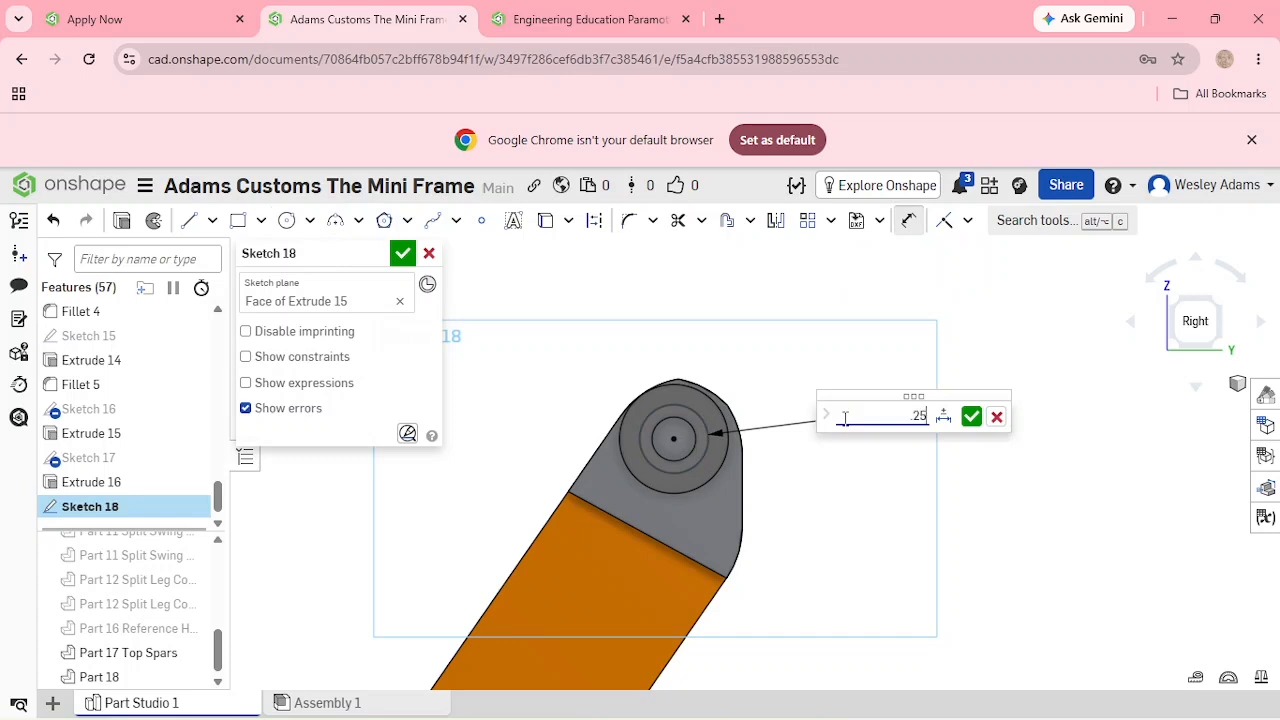
pyautogui.click(970, 418)
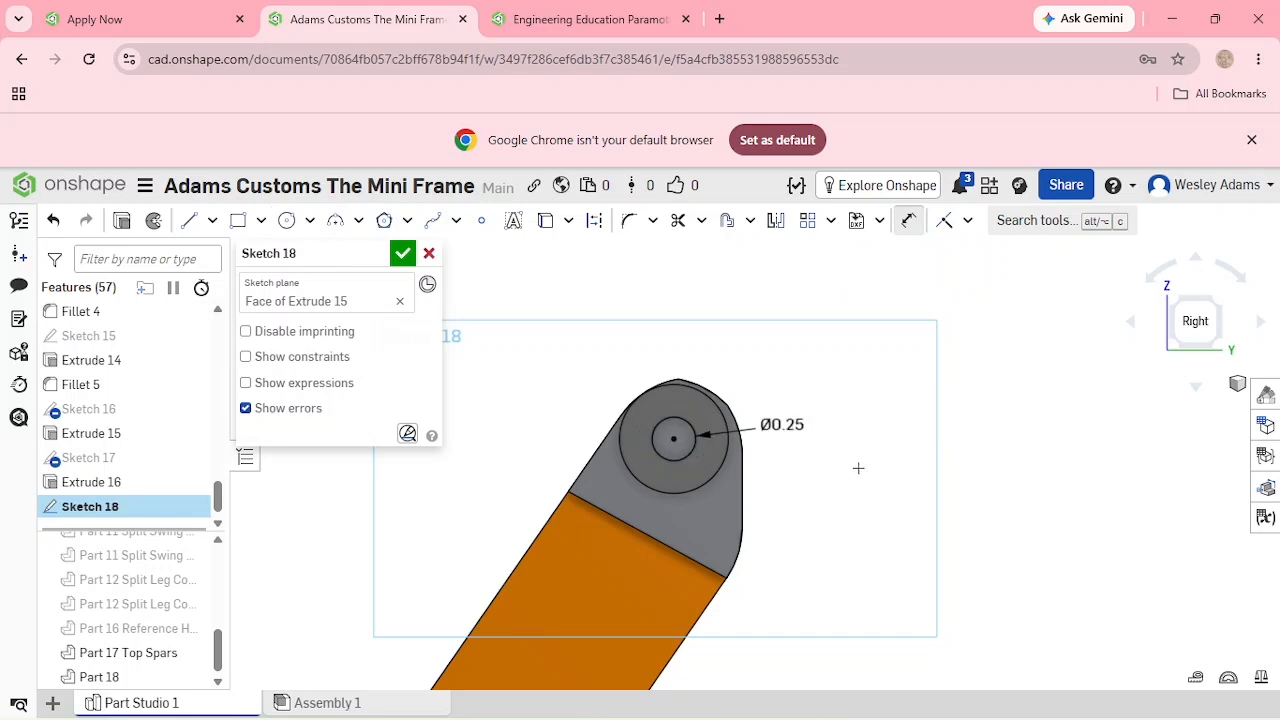
pyautogui.click(403, 254)
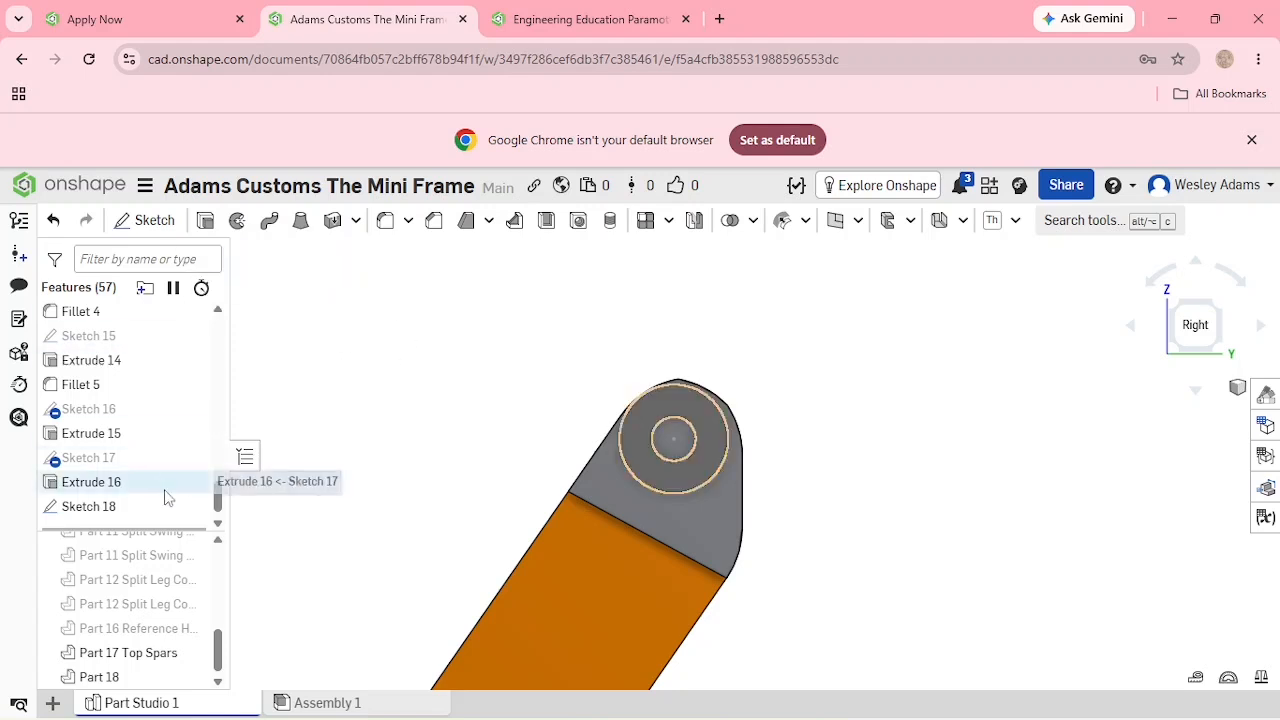
# Reopen the 0.25 in circle's sketch and draw a 0.125 in diameter circle near the corner of the plate's slanted and lower edges.
pyautogui.doubleClick(128, 507)
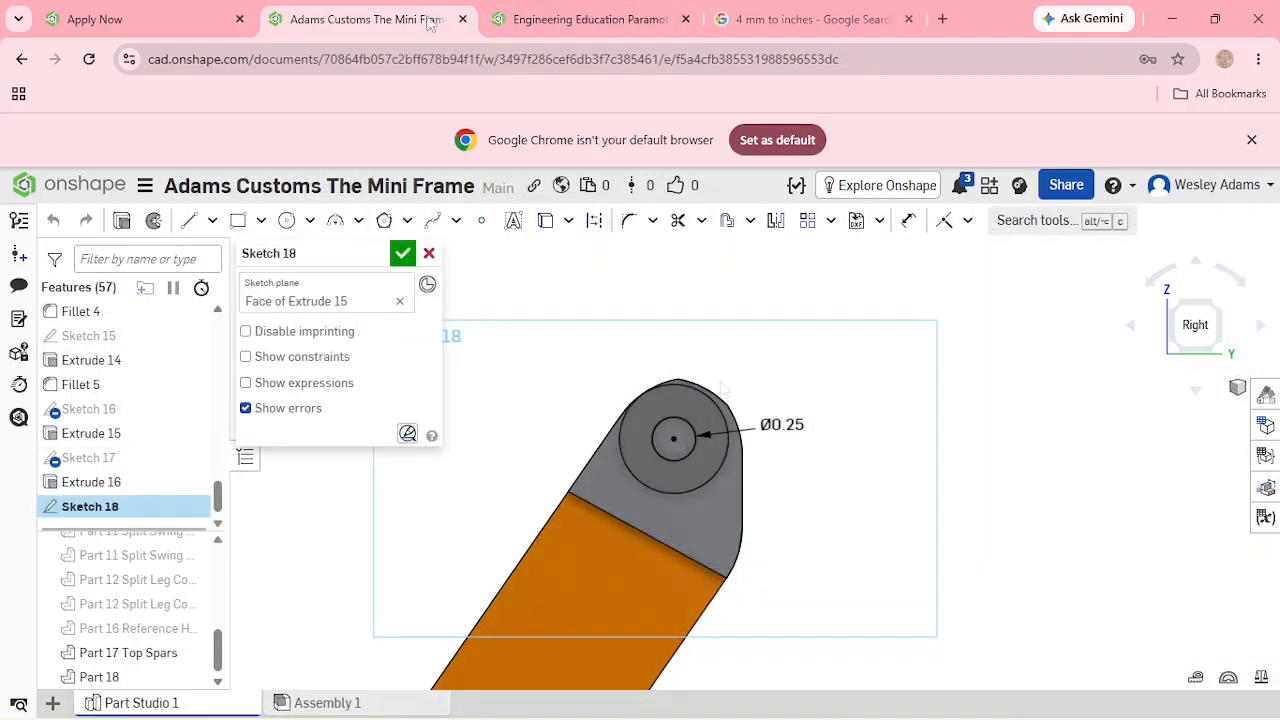
pyautogui.click(286, 220)
pyautogui.scroll(4, 590, 492)
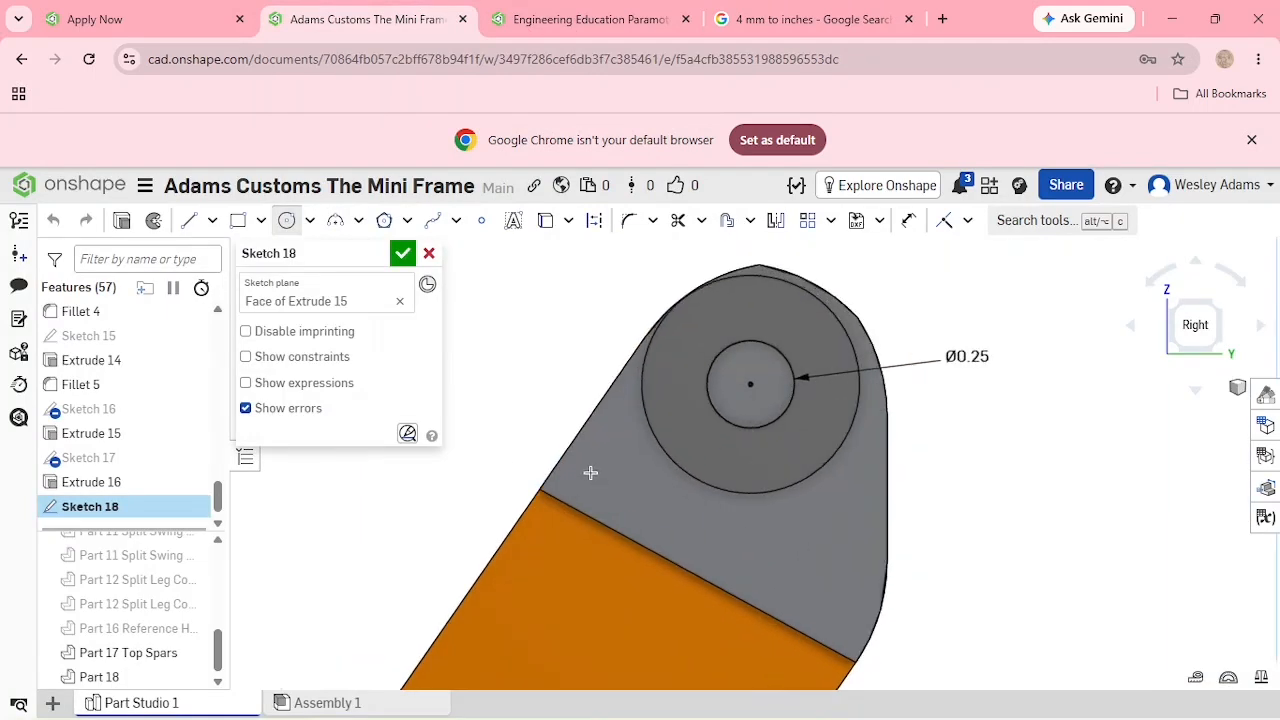
pyautogui.click(590, 472)
pyautogui.click(601, 487)
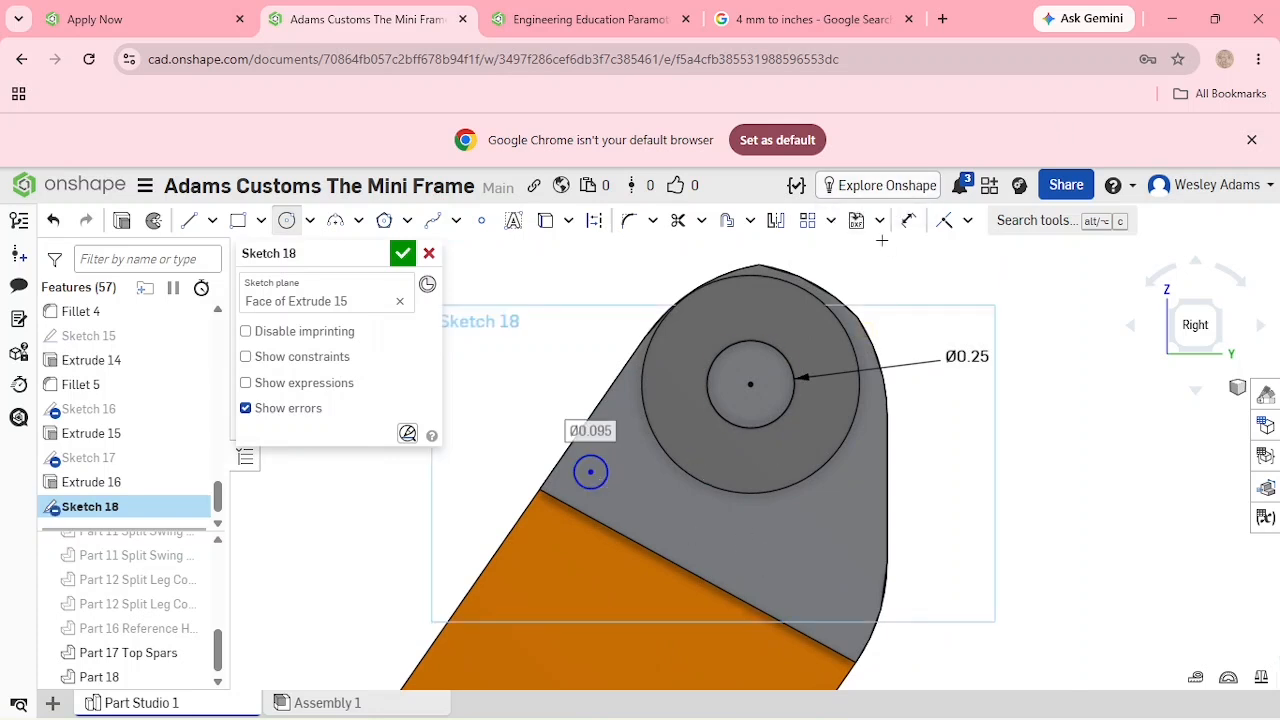
pyautogui.click(907, 220)
pyautogui.click(603, 483)
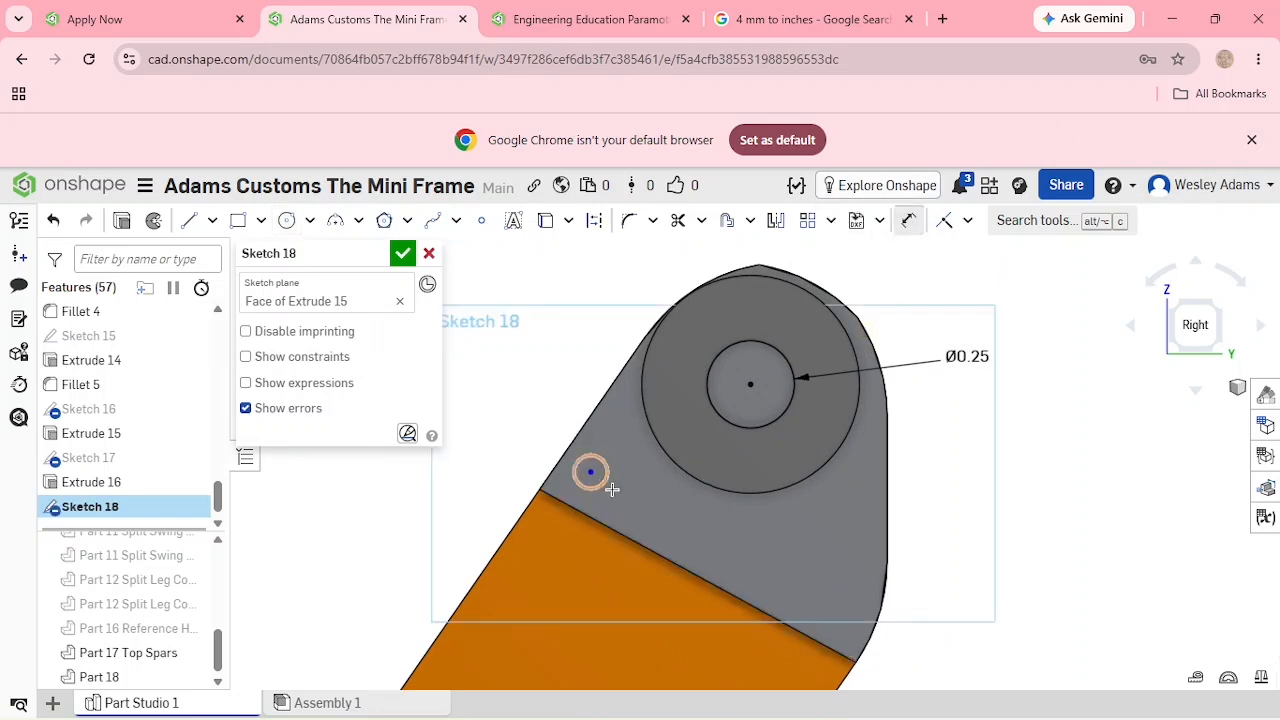
pyautogui.click(652, 516)
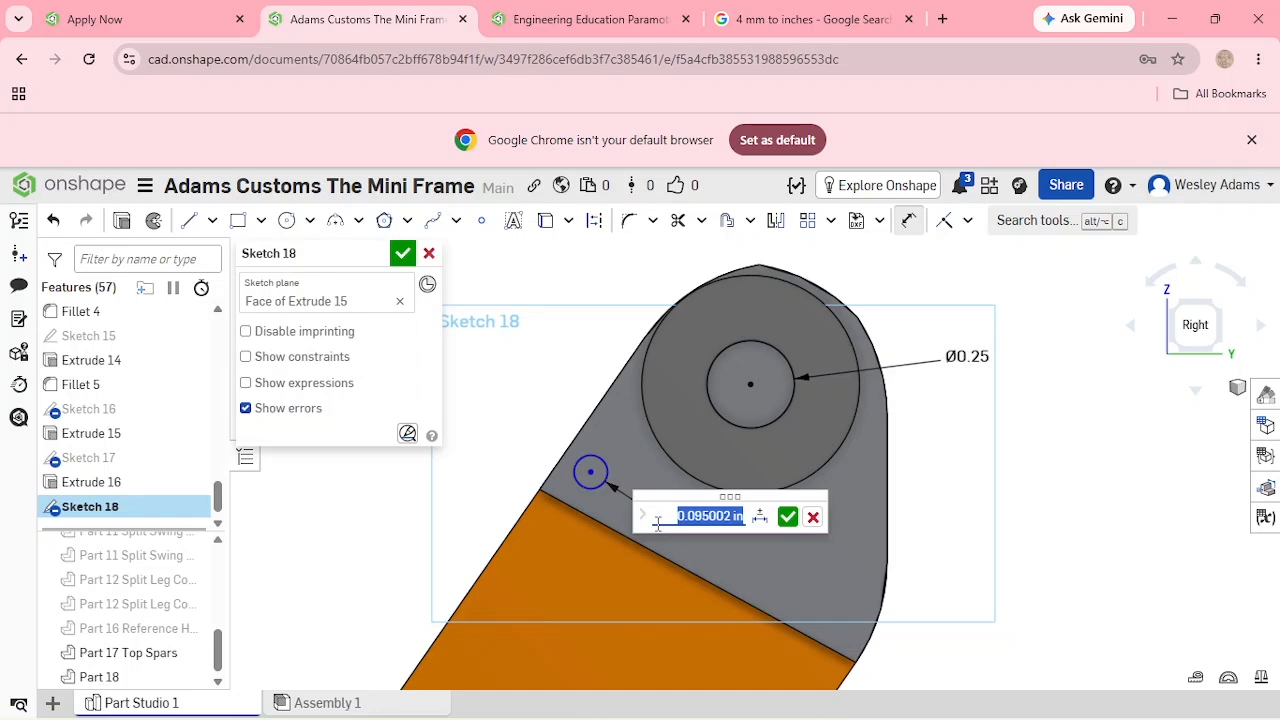
pyautogui.write('1')
pyautogui.press('Return')
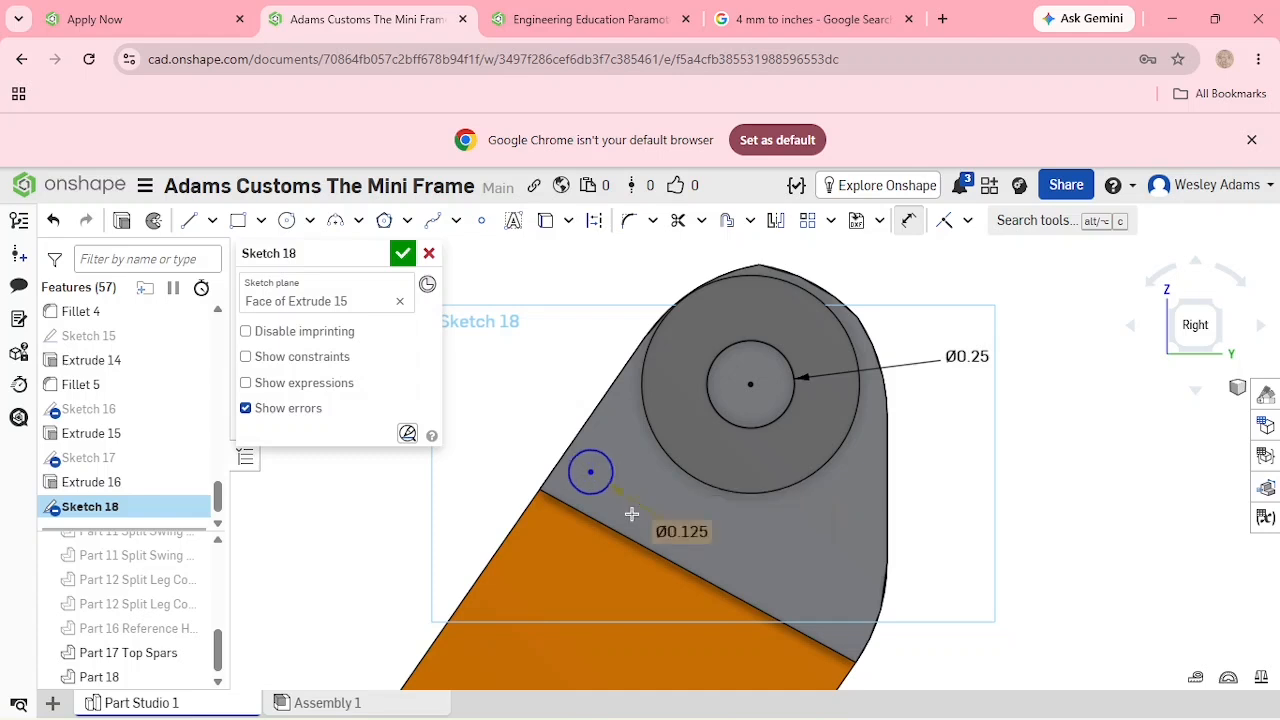
# Set the distance from the small circle's centre to the plate's lower edge to 0.125 in.
pyautogui.press('d')
pyautogui.click(590, 473)
pyautogui.click(570, 505)
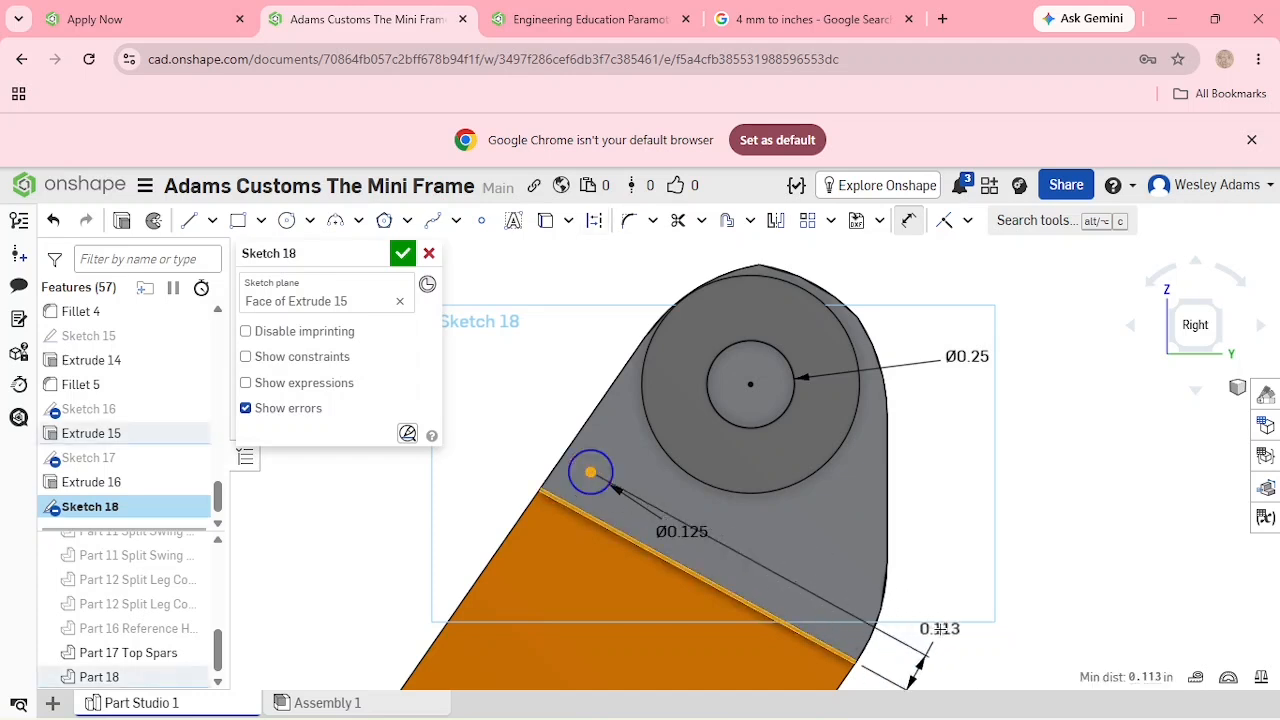
pyautogui.click(932, 660)
pyautogui.press('BackSpace')
pyautogui.write('.125')
pyautogui.press('Return')
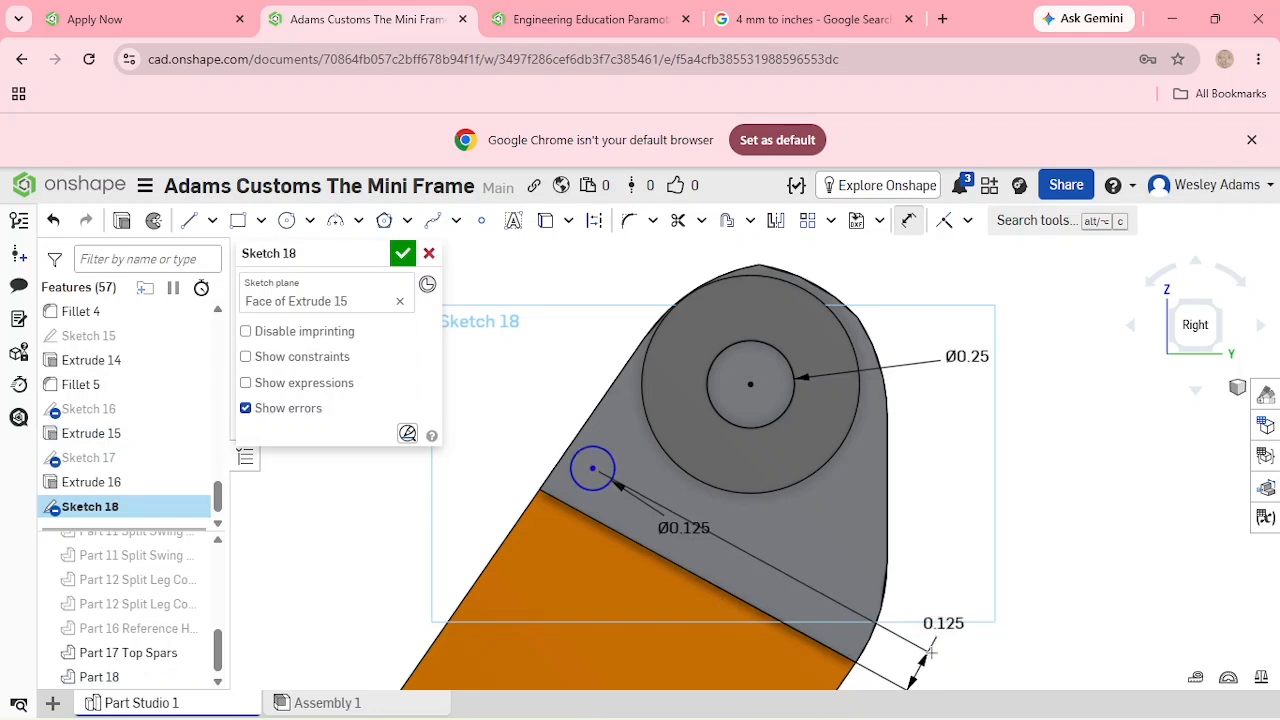
# Set the distance from the small circle's centre to the plate's slanted edge to 0.125 in and reposition both distance dimensions beside the circle.
pyautogui.click(593, 468)
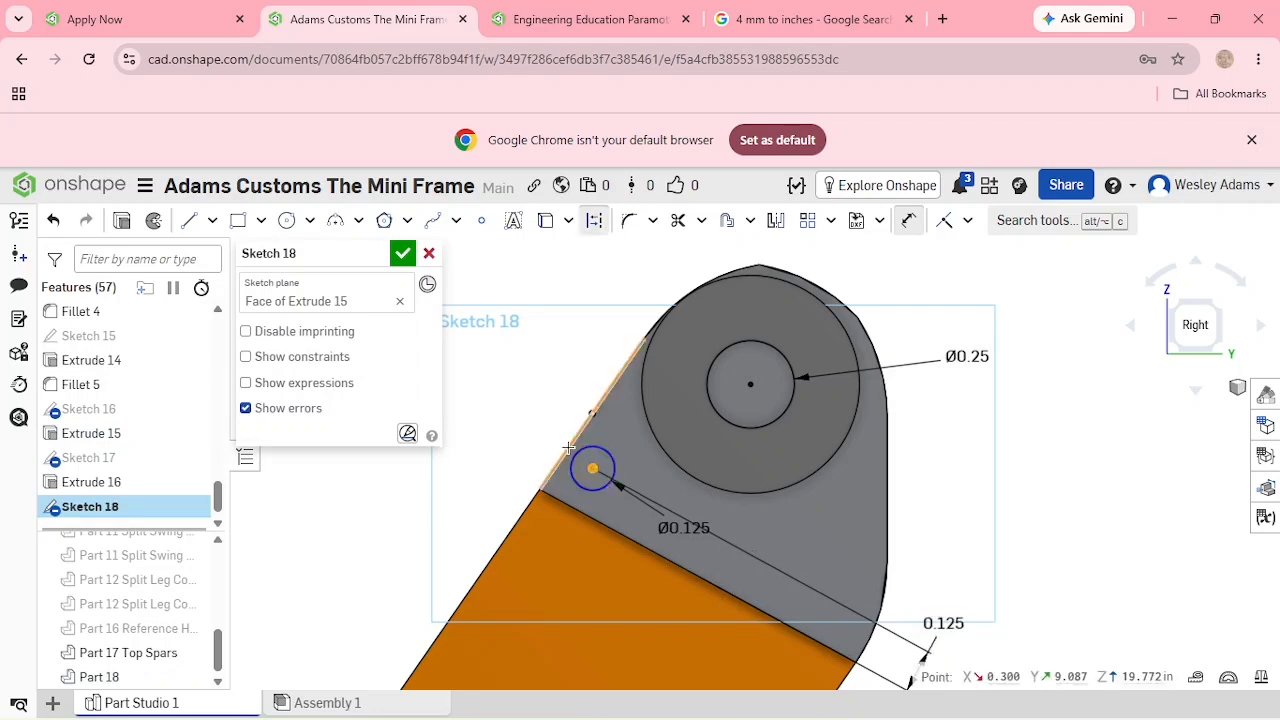
pyautogui.click(568, 447)
pyautogui.click(486, 415)
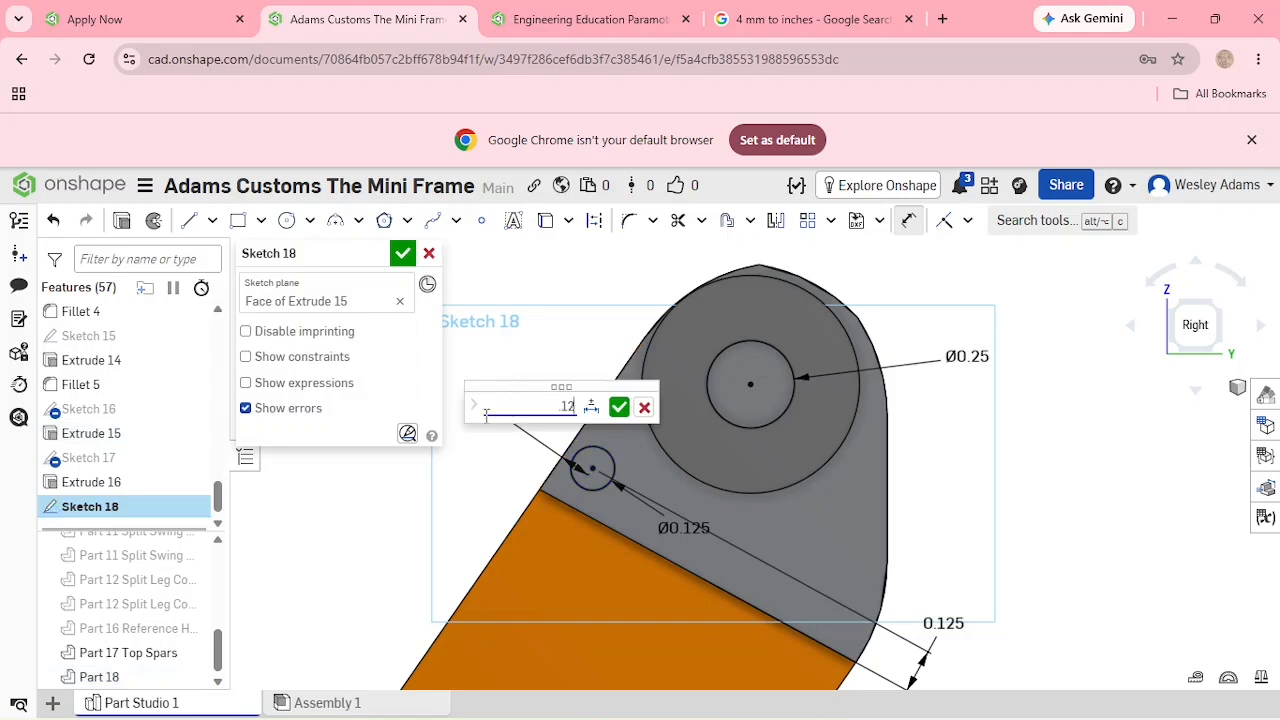
pyautogui.write('5')
pyautogui.press('Return')
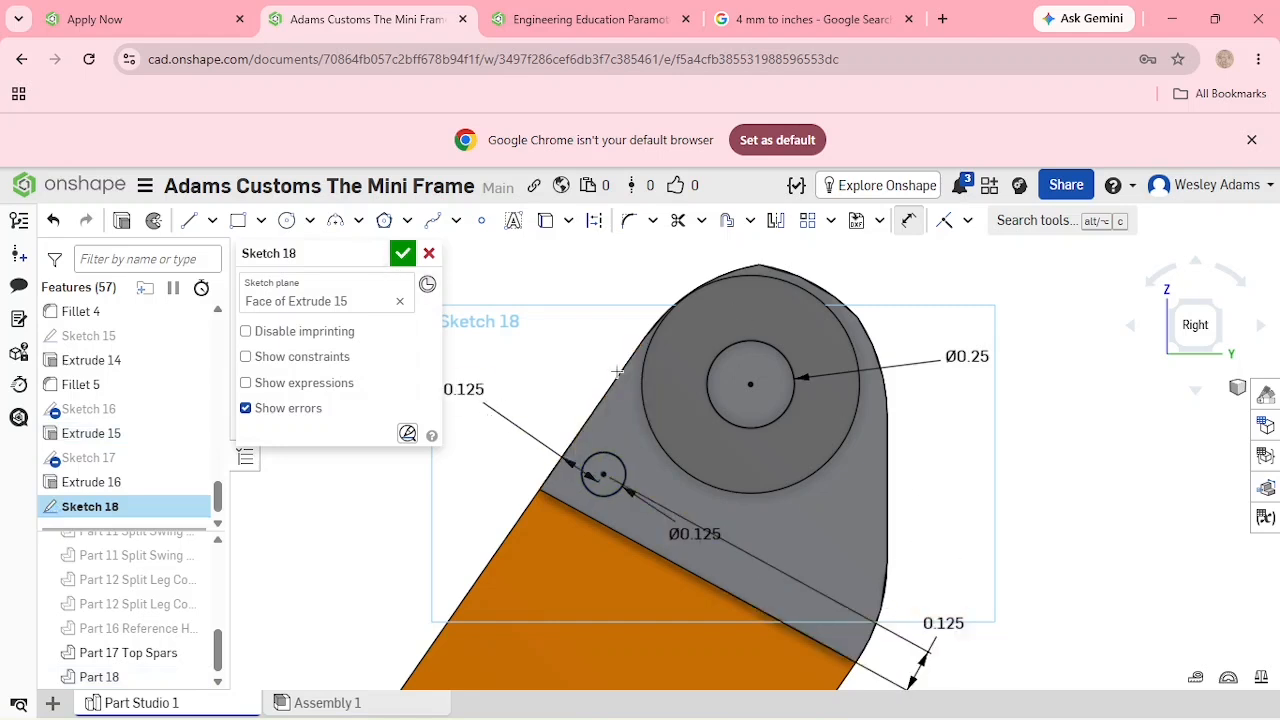
pyautogui.moveTo(933, 615); pyautogui.dragTo(500, 488)
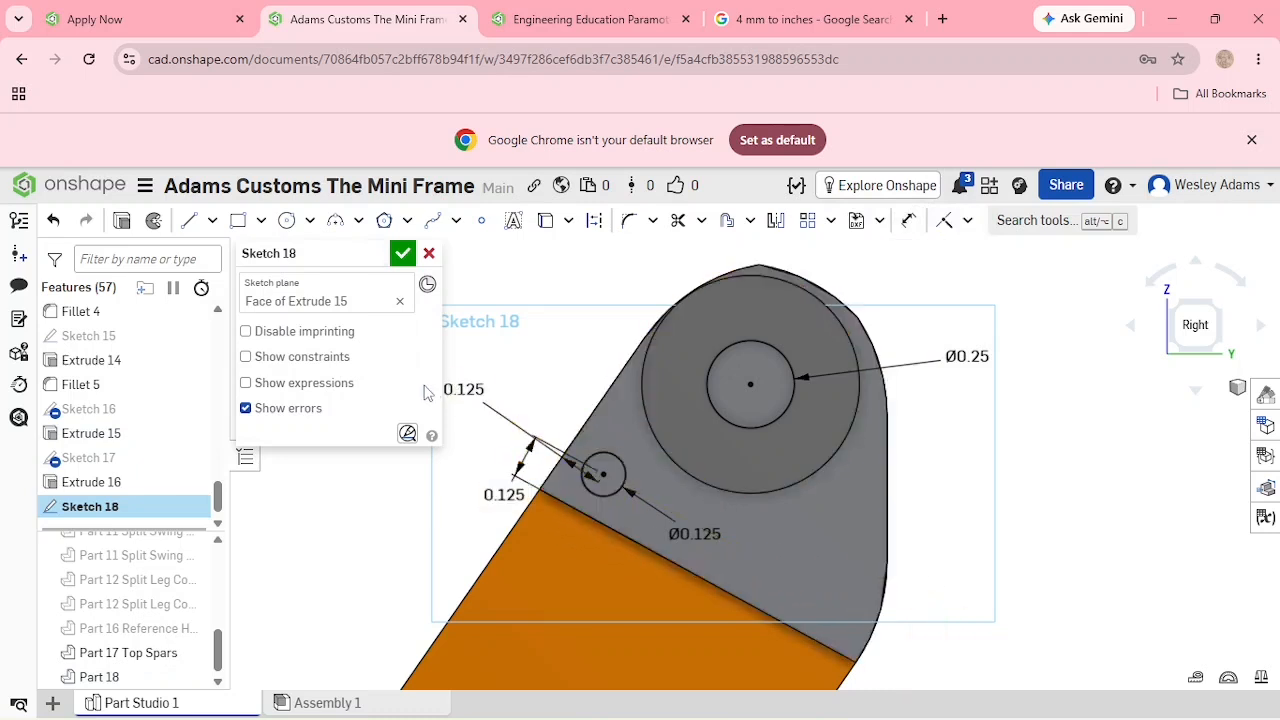
pyautogui.moveTo(457, 390); pyautogui.dragTo(525, 362)
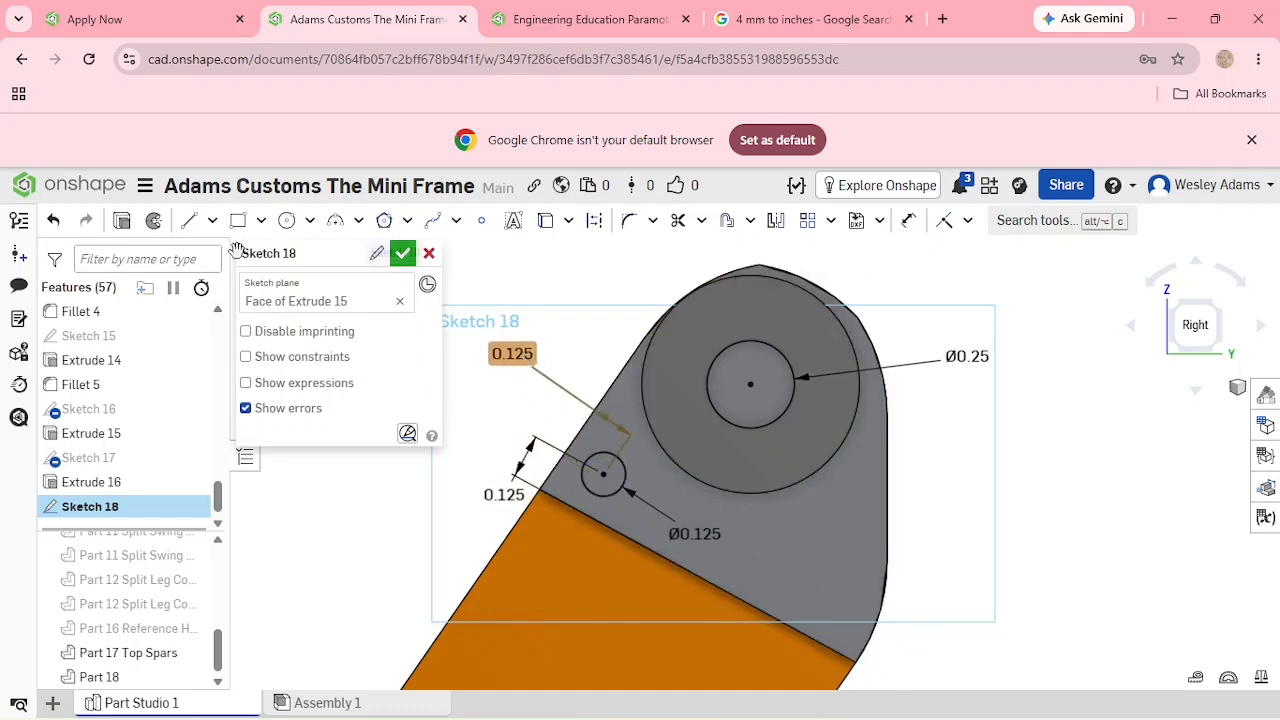
# Draw a second small circle near the corner of the plate's lower and curved edges and set its diameter to 0.125 in.
pyautogui.click(286, 220)
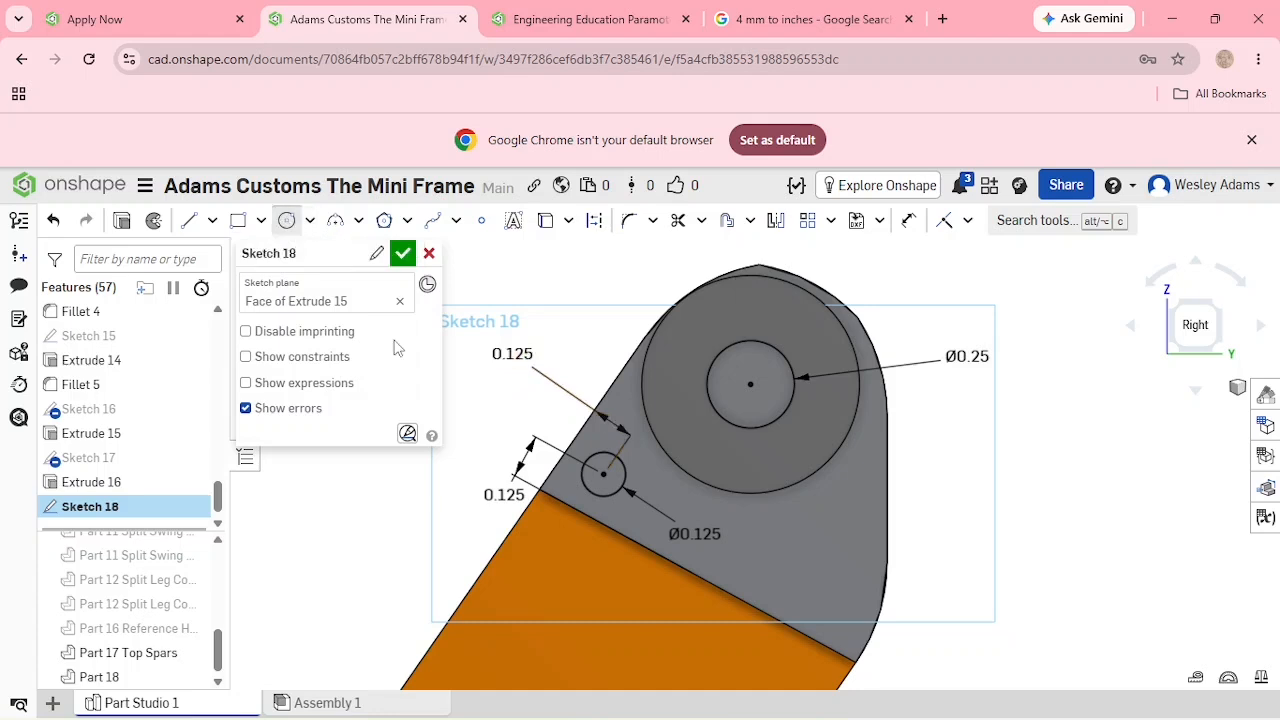
pyautogui.click(835, 598)
pyautogui.click(848, 610)
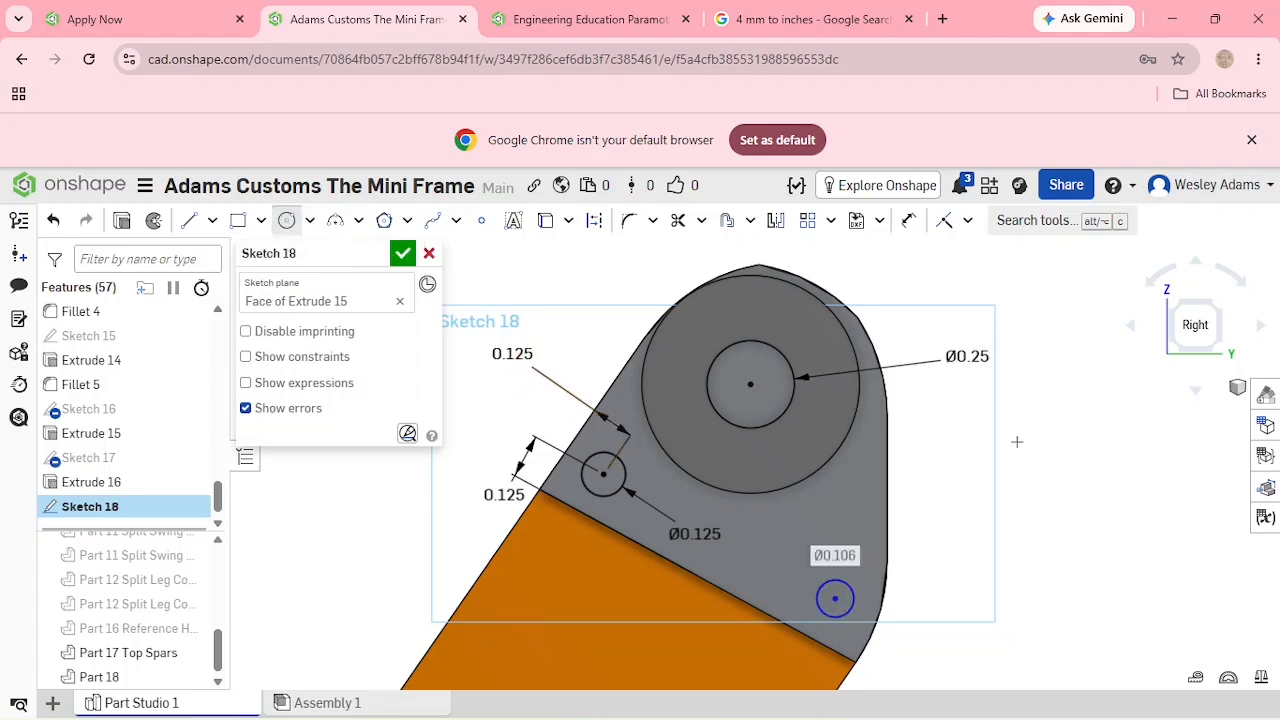
pyautogui.click(908, 220)
pyautogui.click(852, 590)
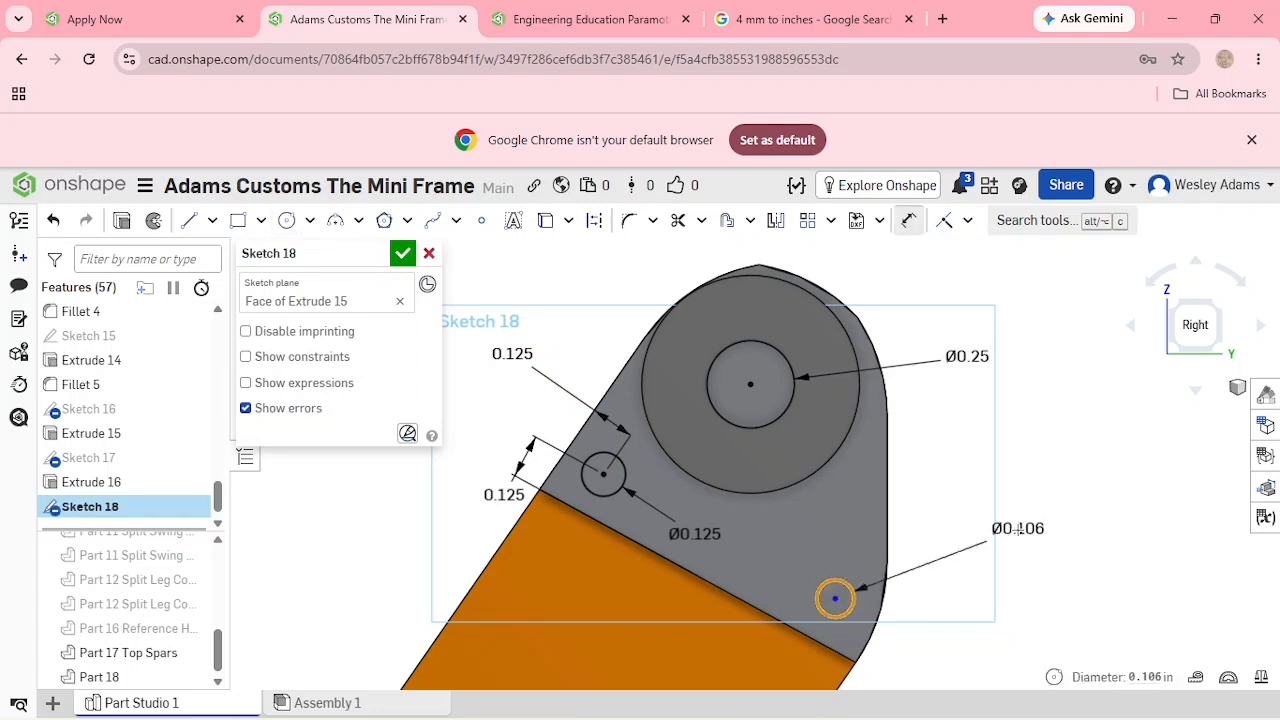
pyautogui.click(1018, 529)
pyautogui.press('BackSpace')
pyautogui.write('.12')
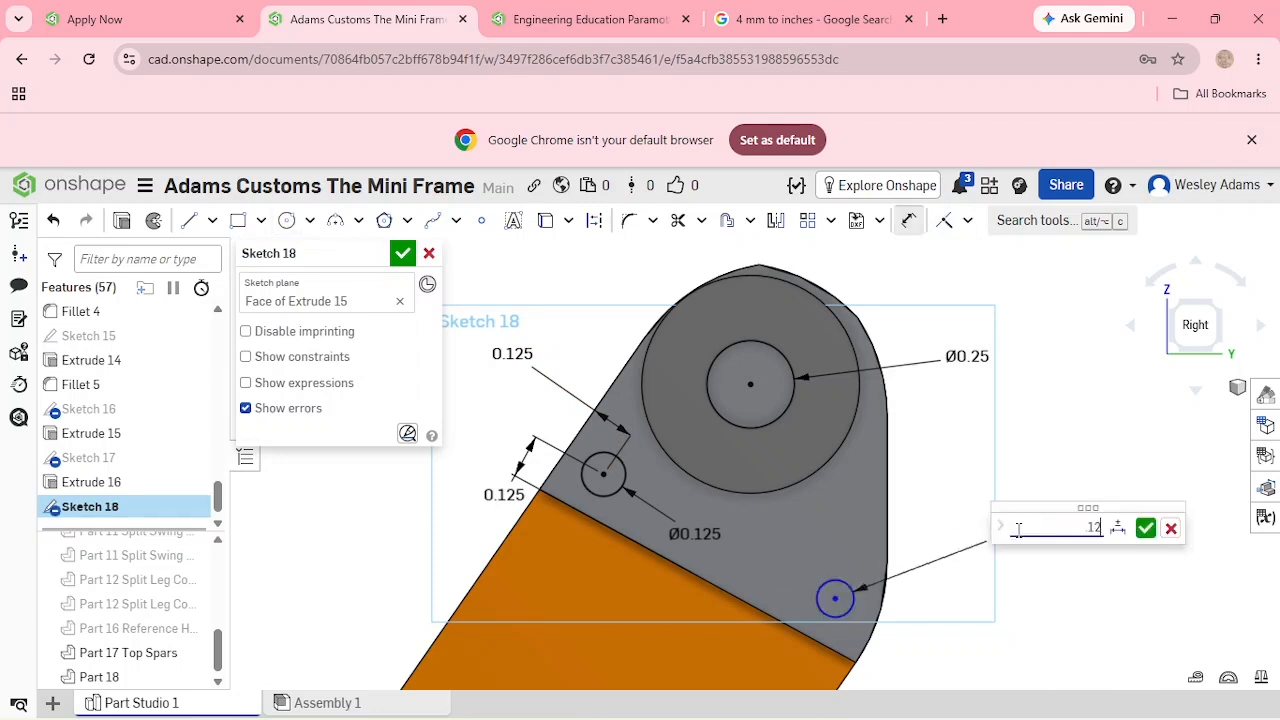
pyautogui.write('5')
pyautogui.press('Return')
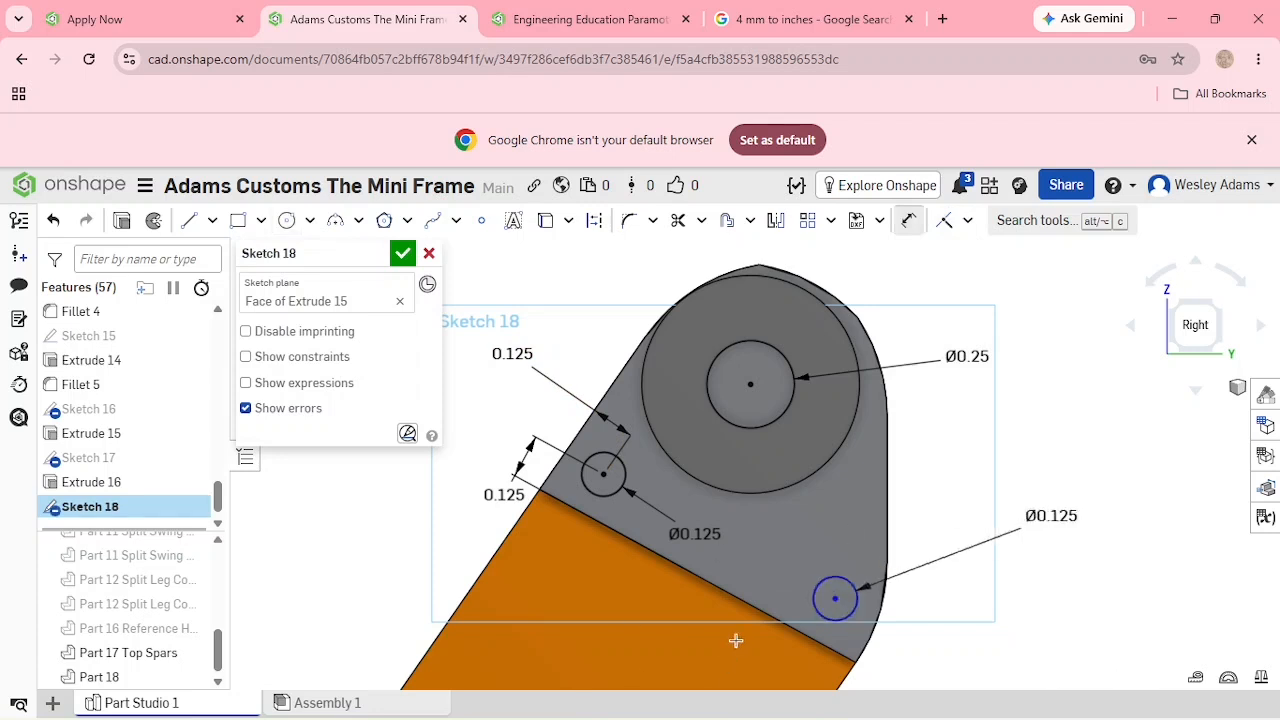
# Set the distance from the second small circle's centre to the plate's lower edge to 0.125 in.
pyautogui.click(835, 598)
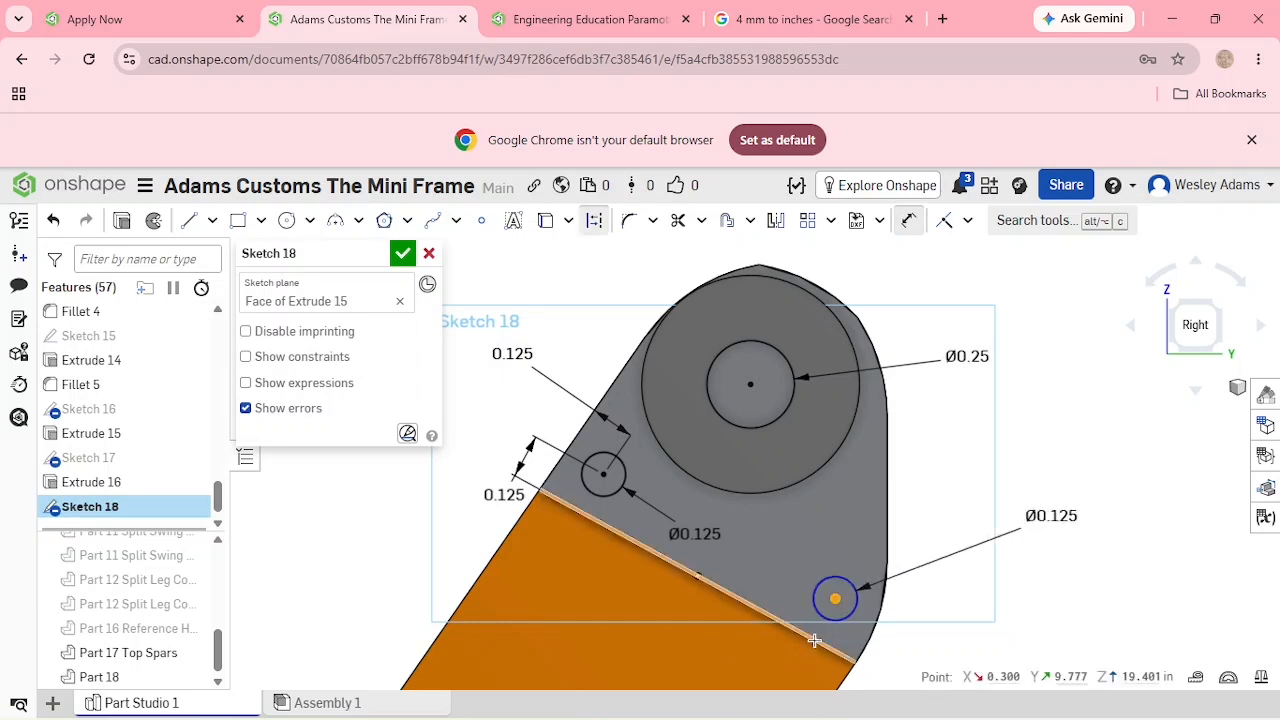
pyautogui.click(814, 640)
pyautogui.click(937, 657)
pyautogui.write('.125')
pyautogui.press('Return')
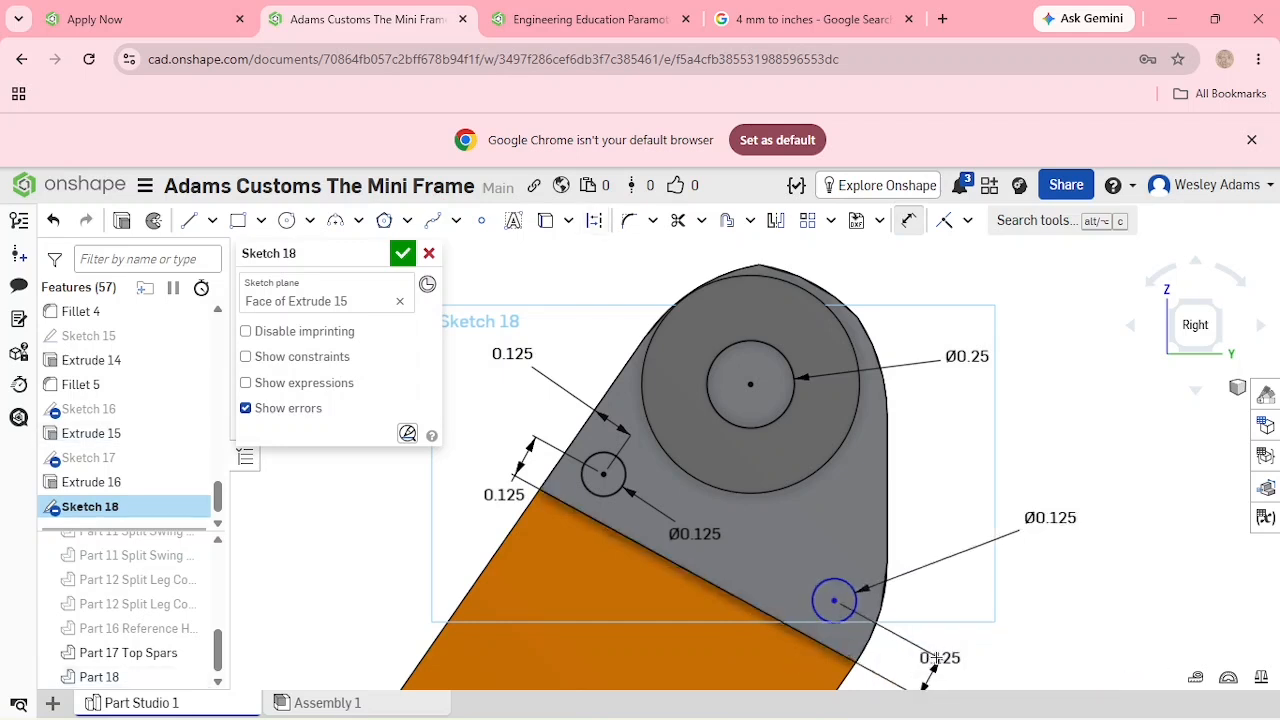
# Set the distance from the second small circle's centre to the nearby vertex on the curved edge to 0.125 in and finish the sketch.
pyautogui.click(836, 601)
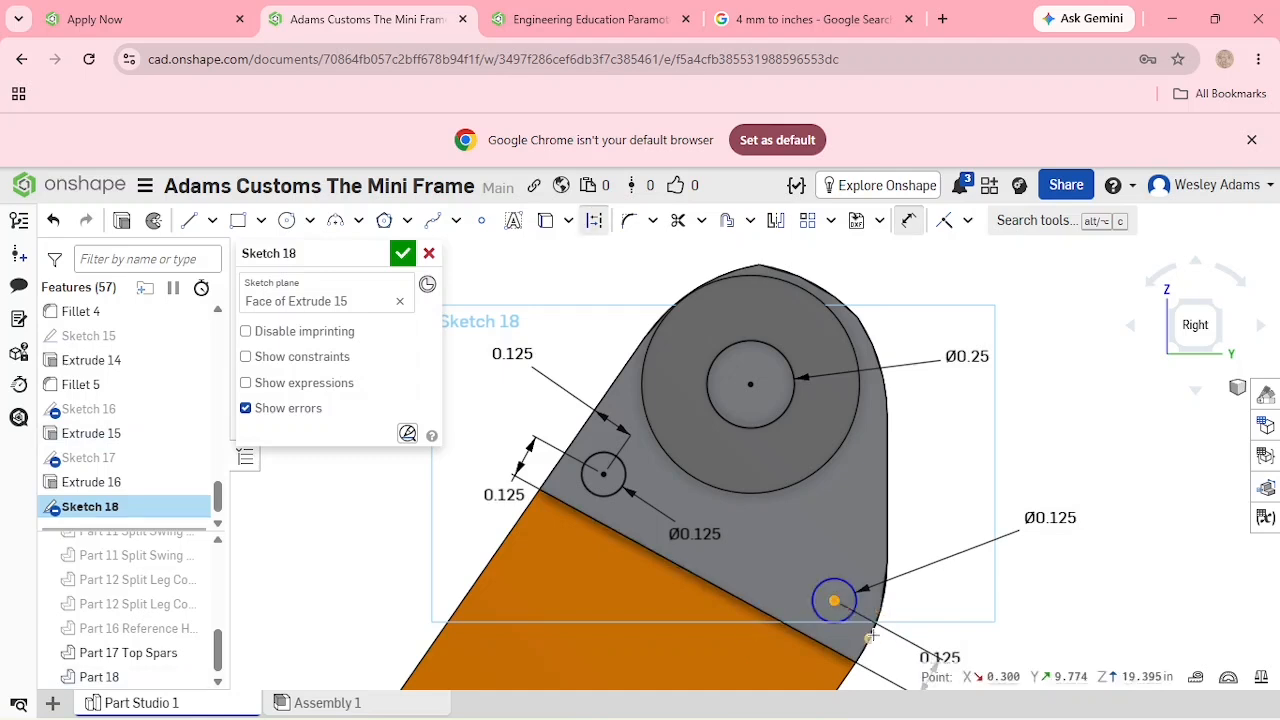
pyautogui.click(869, 640)
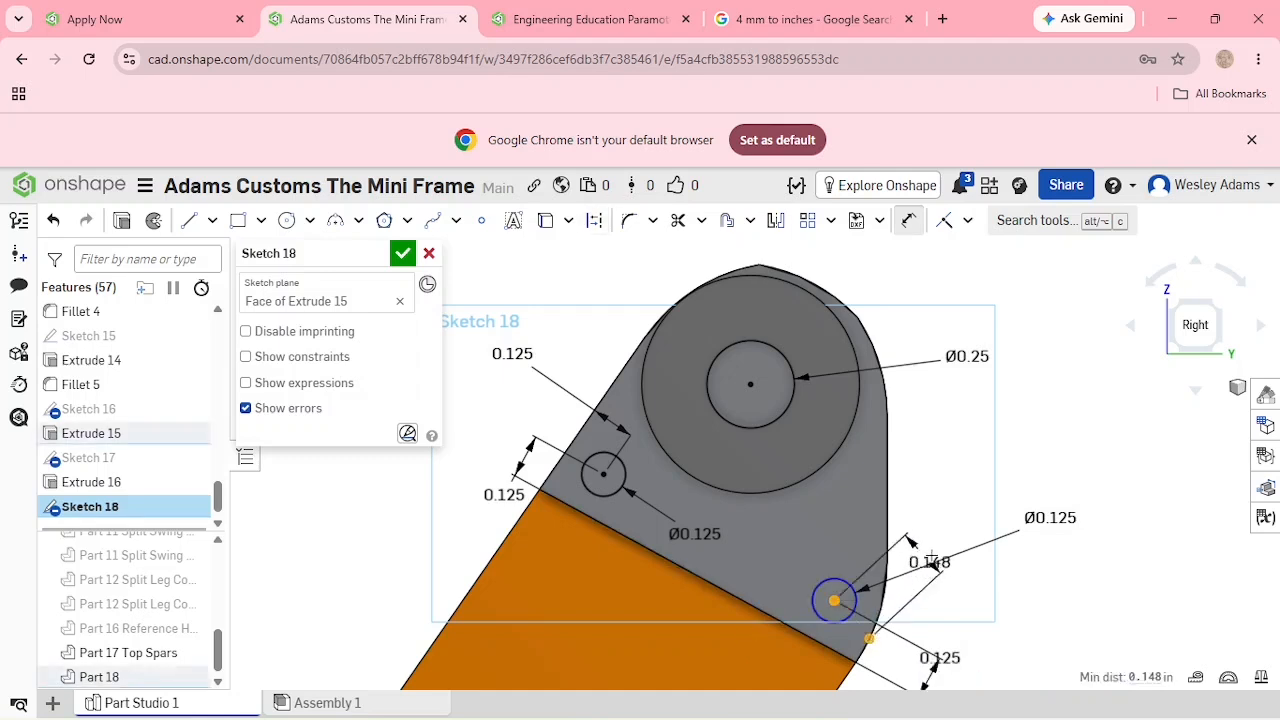
pyautogui.click(930, 545)
pyautogui.press('BackSpace')
pyautogui.write('.125')
pyautogui.press('Return')
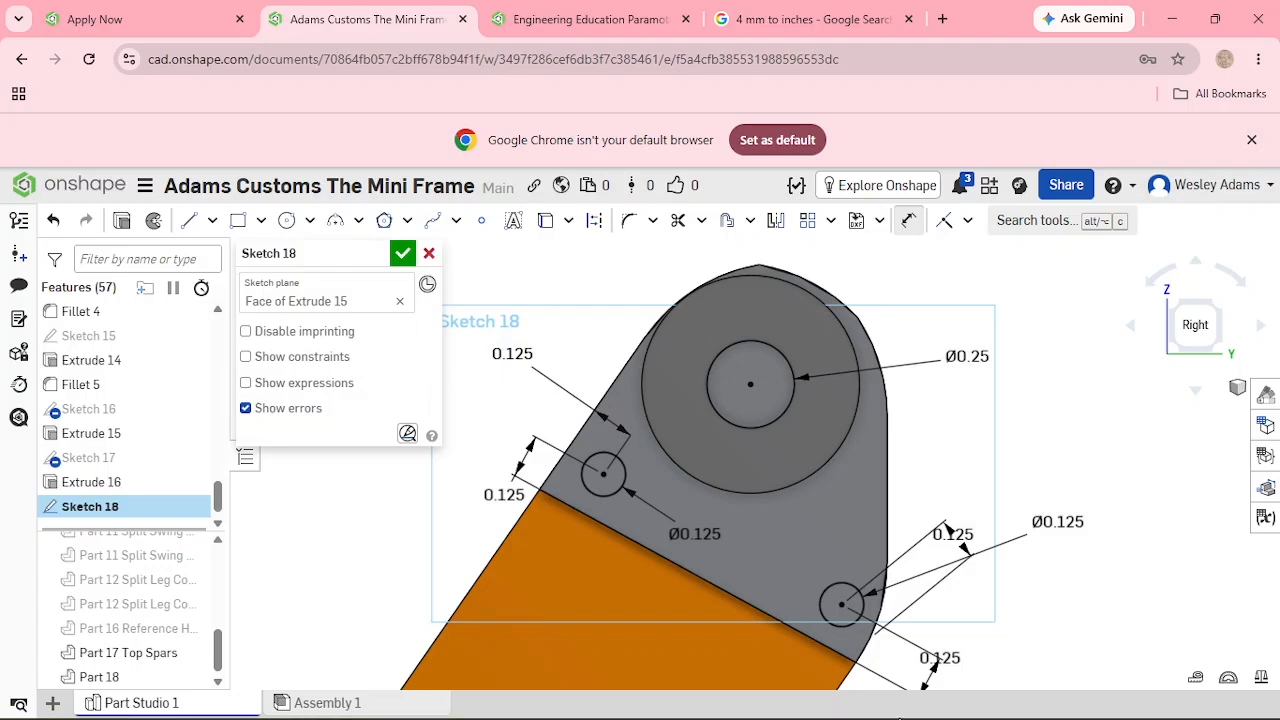
pyautogui.click(402, 255)
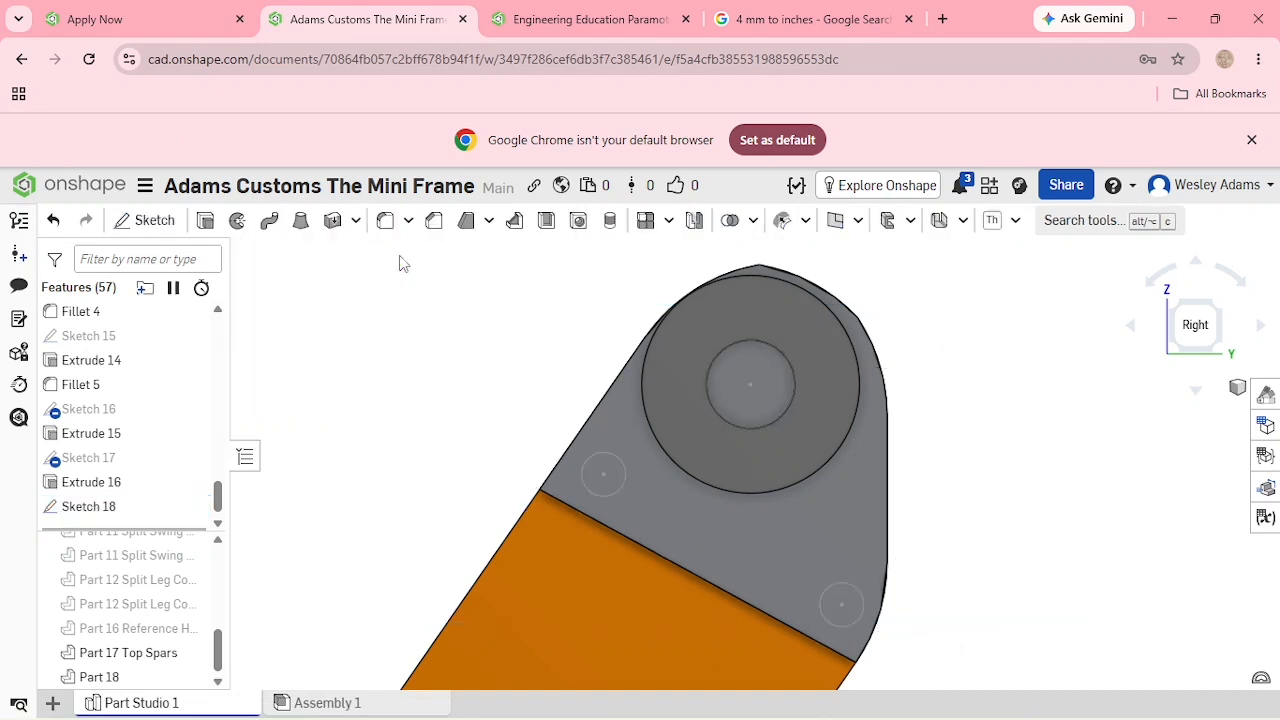
# Extrude all three circles of Sketch 18 as a blind 1 in Remove cut with Merge with all enabled.
pyautogui.click(1176, 308)
pyautogui.scroll(5, 893, 343)
pyautogui.moveTo(737, 332); pyautogui.dragTo(739, 507, button='middle')
pyautogui.scroll(2, 737, 318)
pyautogui.moveTo(737, 318); pyautogui.dragTo(756, 565, button='middle')
pyautogui.scroll(3, 755, 471)
pyautogui.moveTo(755, 470); pyautogui.dragTo(755, 657, button='middle')
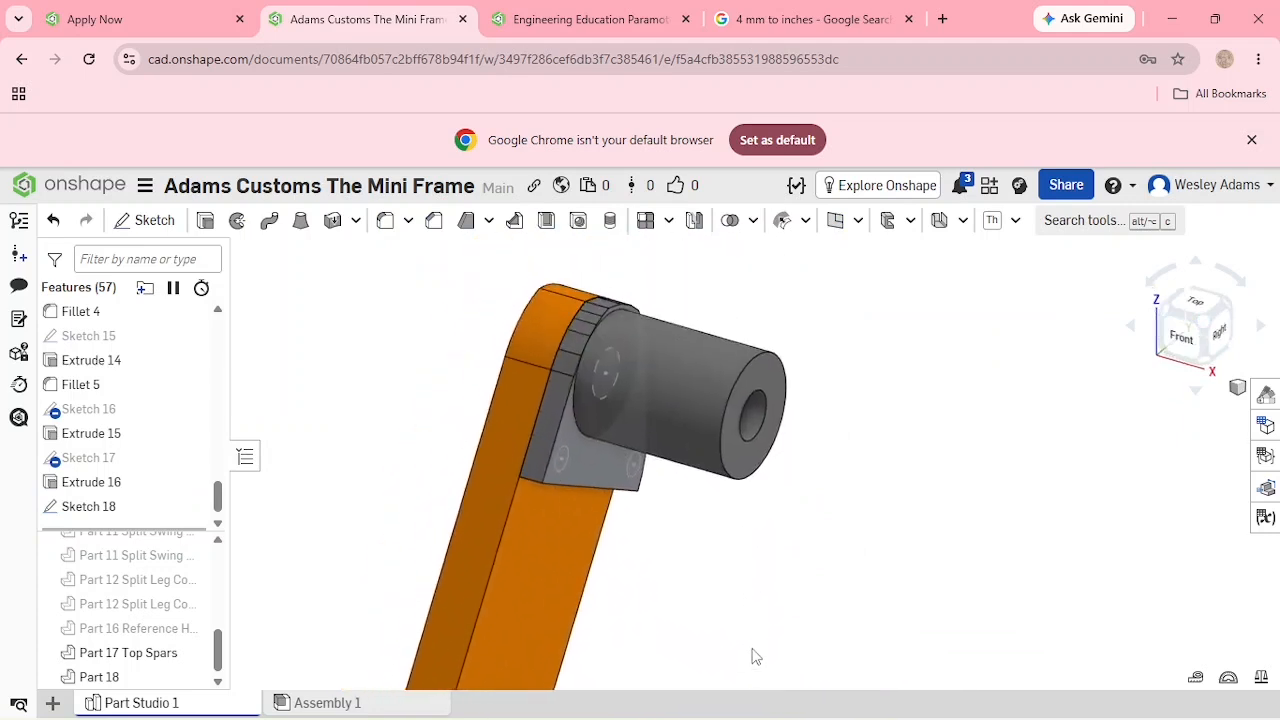
pyautogui.click(204, 222)
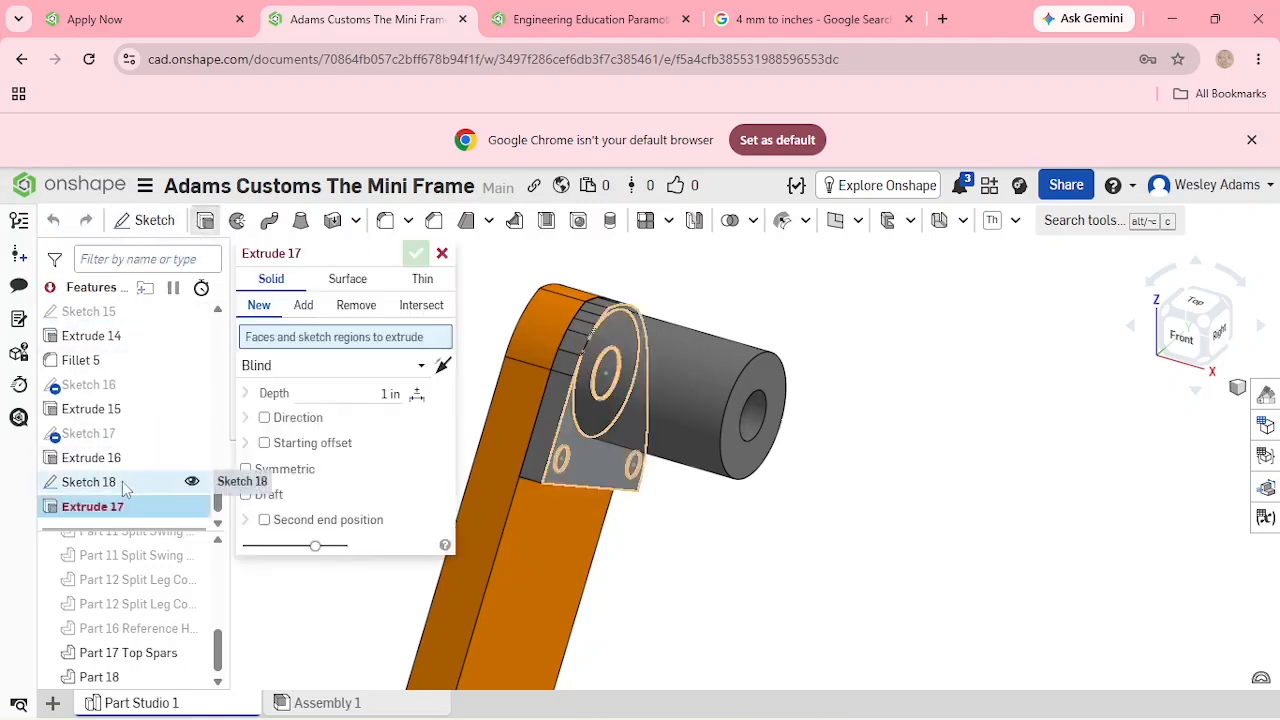
pyautogui.click(215, 494)
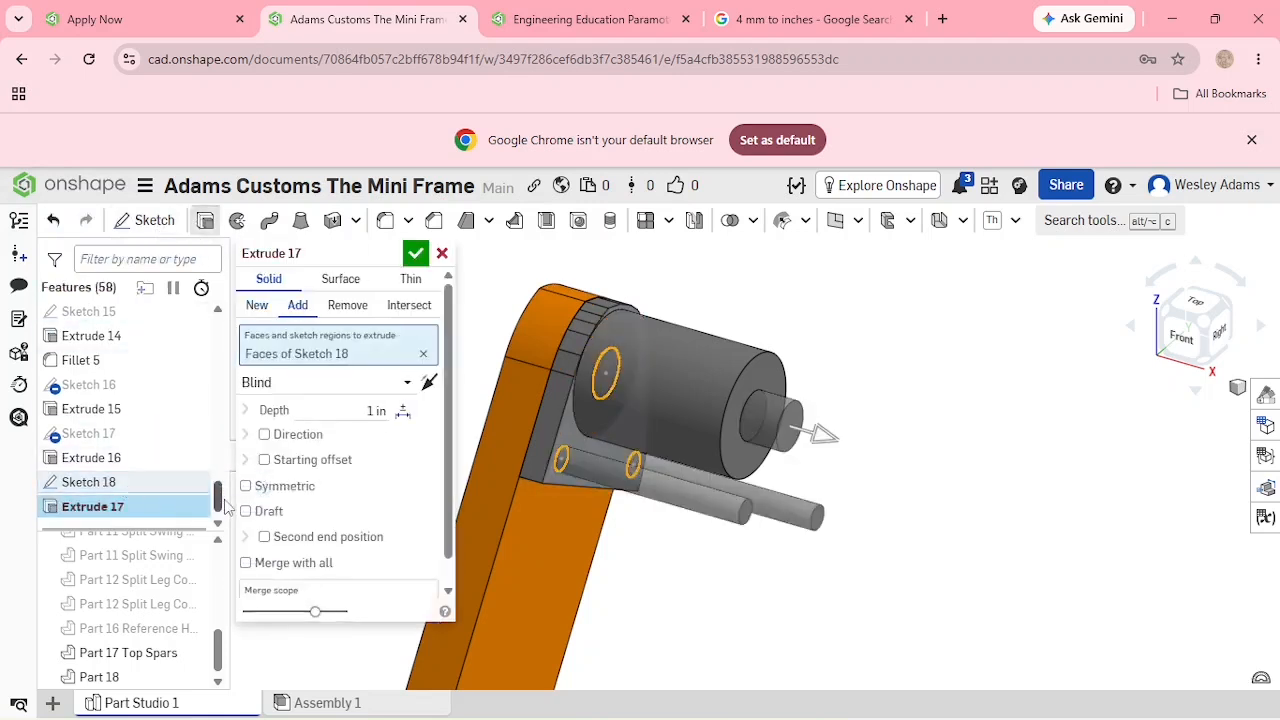
pyautogui.click(345, 305)
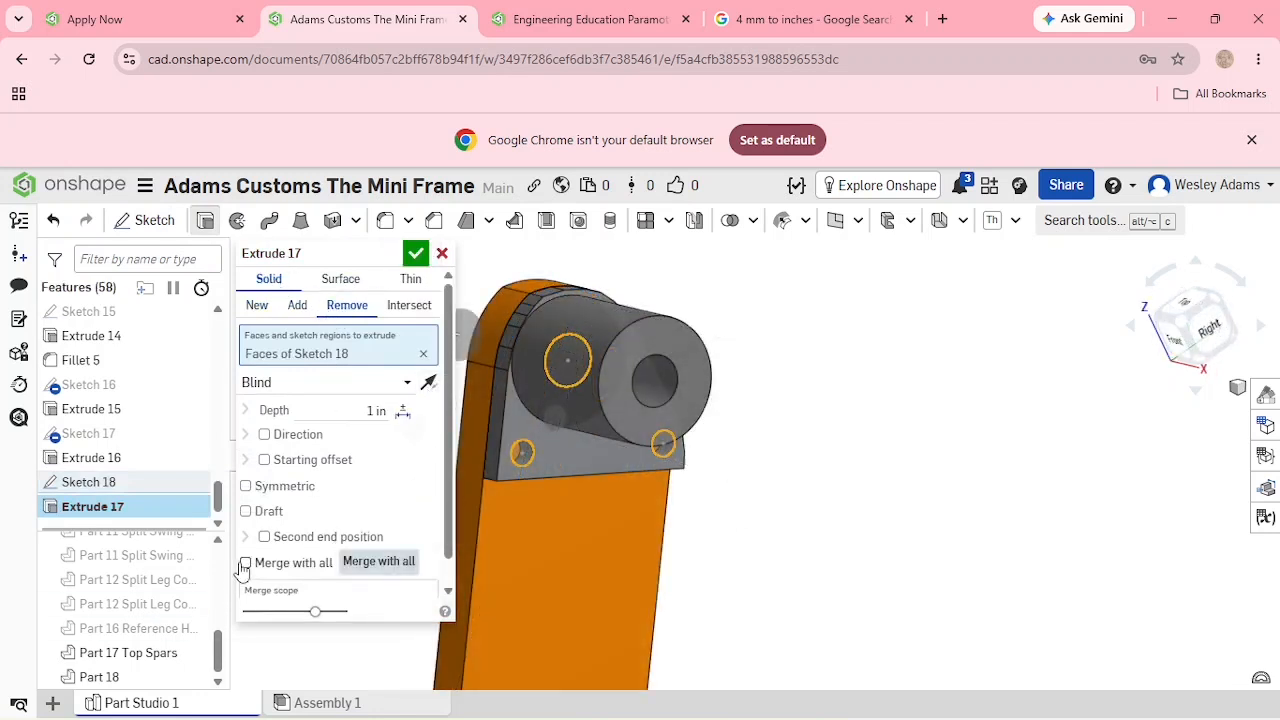
pyautogui.click(244, 564)
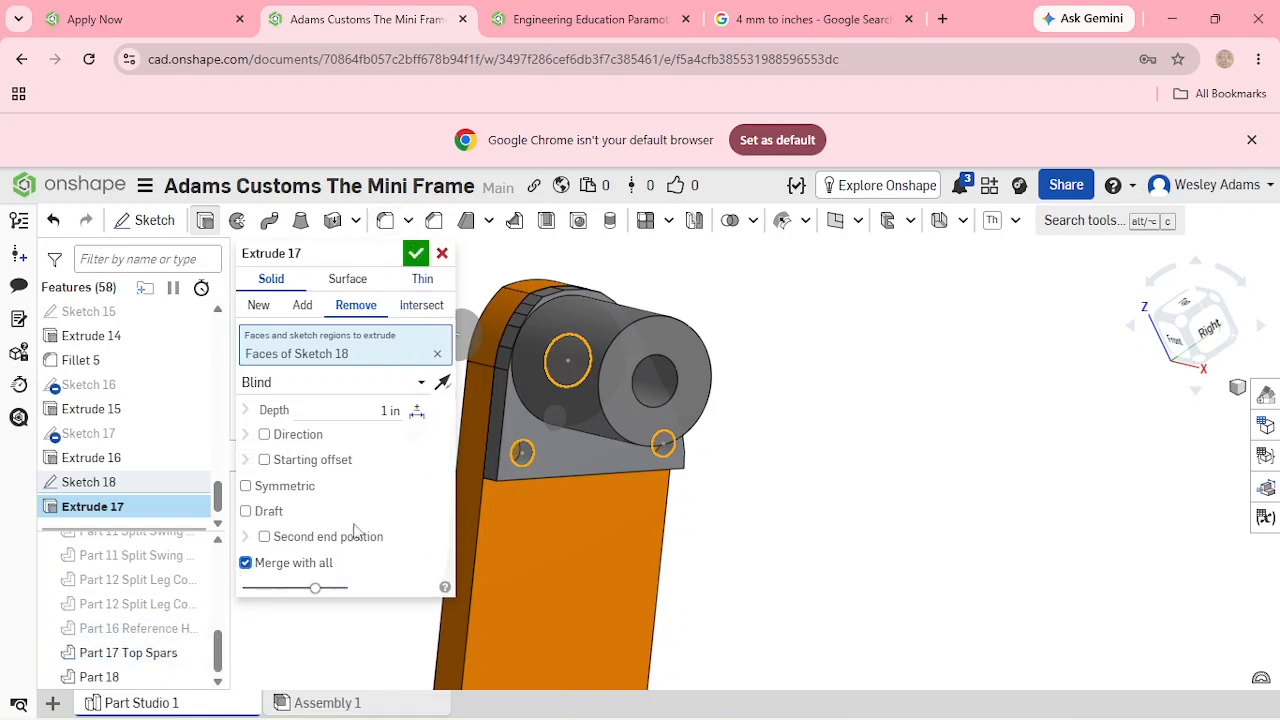
pyautogui.click(415, 253)
# Inspect the new holes, reopen the hole cut Extrude 17 to review its settings, and close it.
pyautogui.moveTo(521, 563); pyautogui.dragTo(584, 558, button='right')
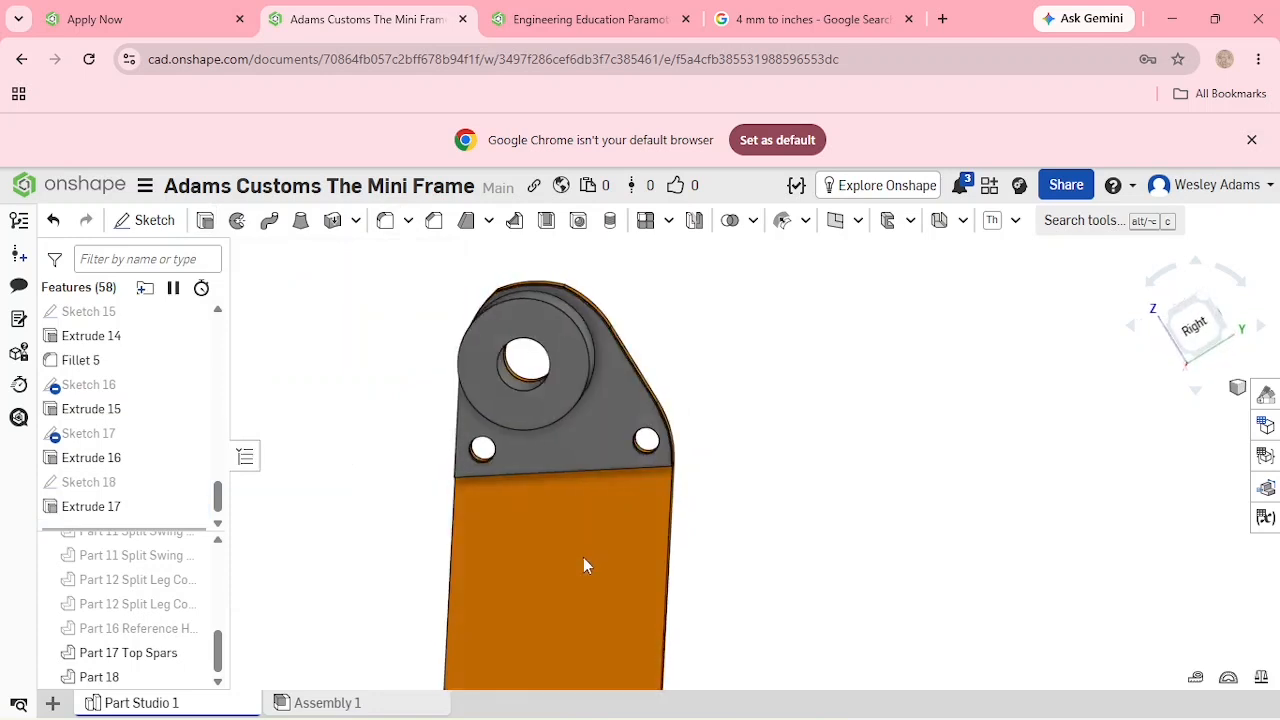
pyautogui.doubleClick(147, 511)
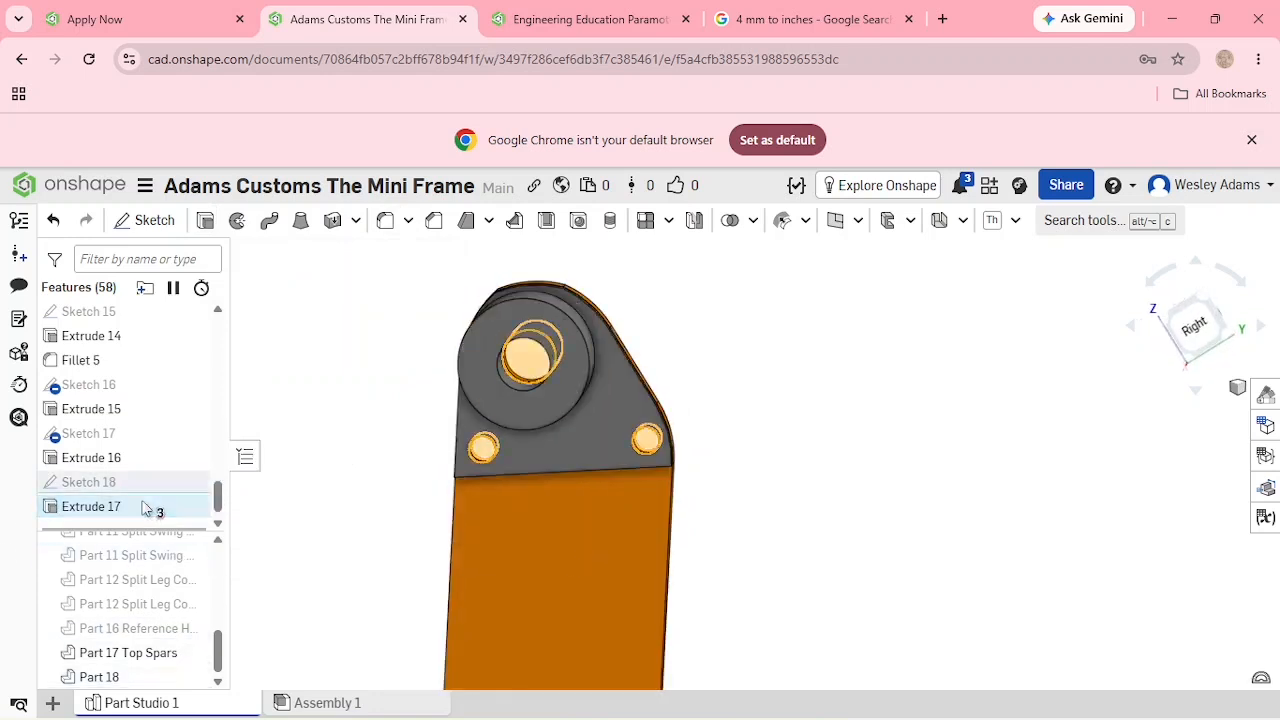
pyautogui.moveTo(914, 531); pyautogui.dragTo(927, 530, button='right')
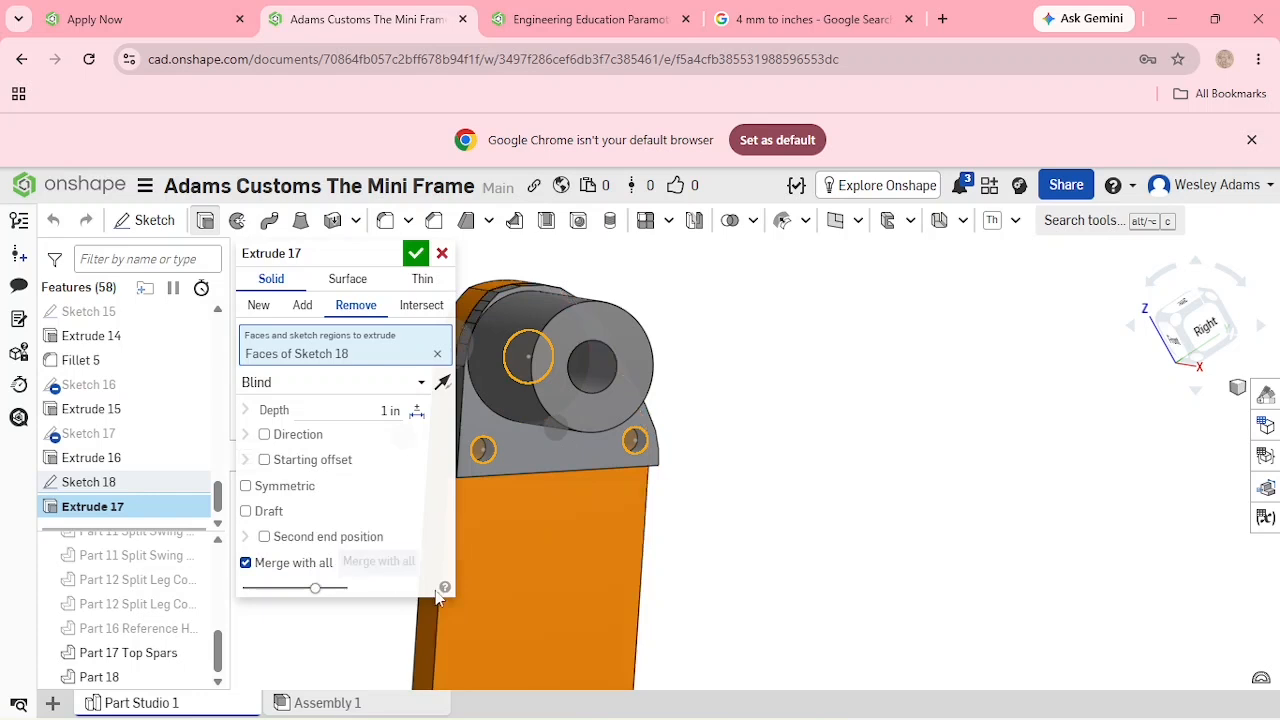
pyautogui.click(413, 259)
pyautogui.moveTo(857, 411); pyautogui.dragTo(890, 420, button='right')
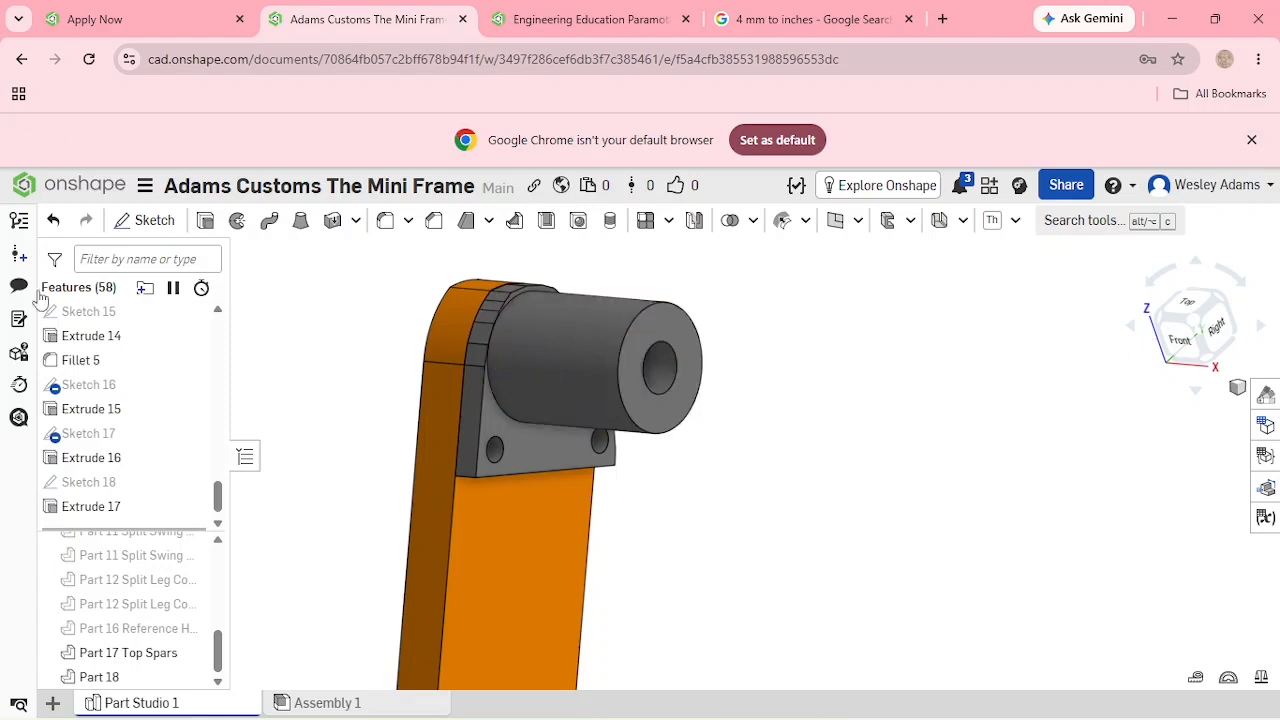
# Rename Part 18, the tip plate with the boss, as "Part 18 Spar Hoop Connection".
pyautogui.click(1183, 341)
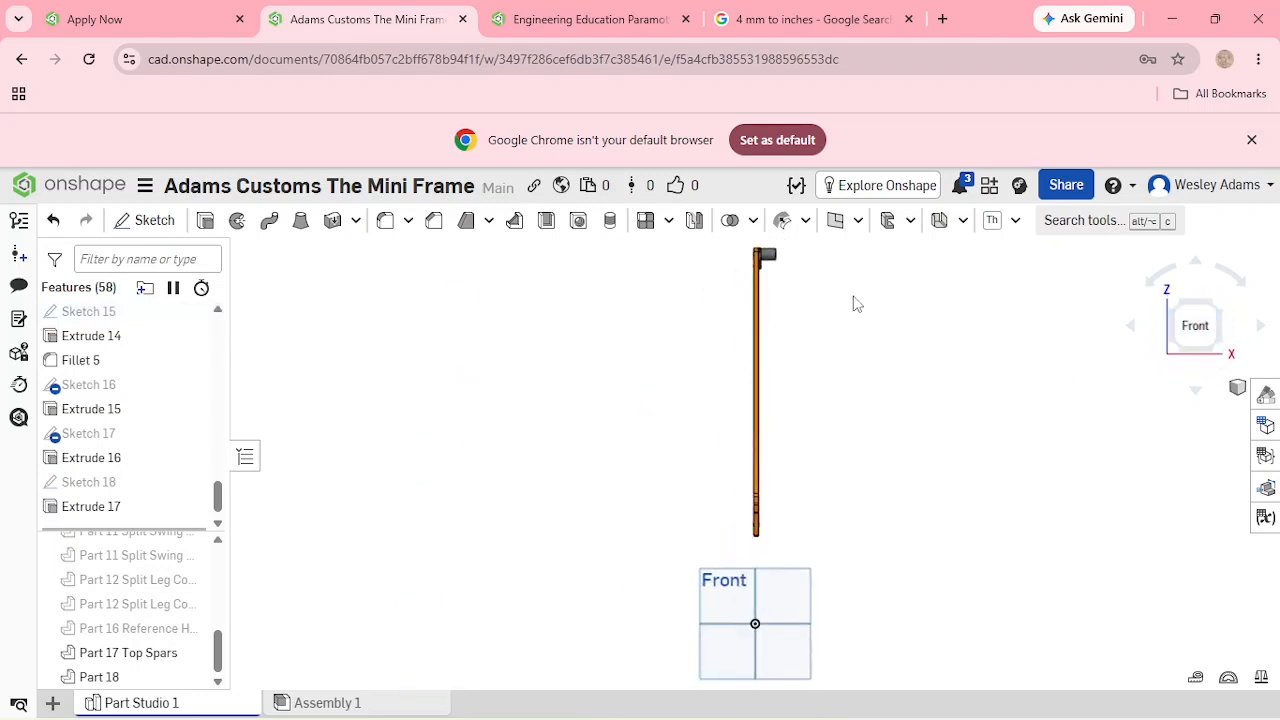
pyautogui.scroll(3, 850, 300)
pyautogui.scroll(5, 657, 450)
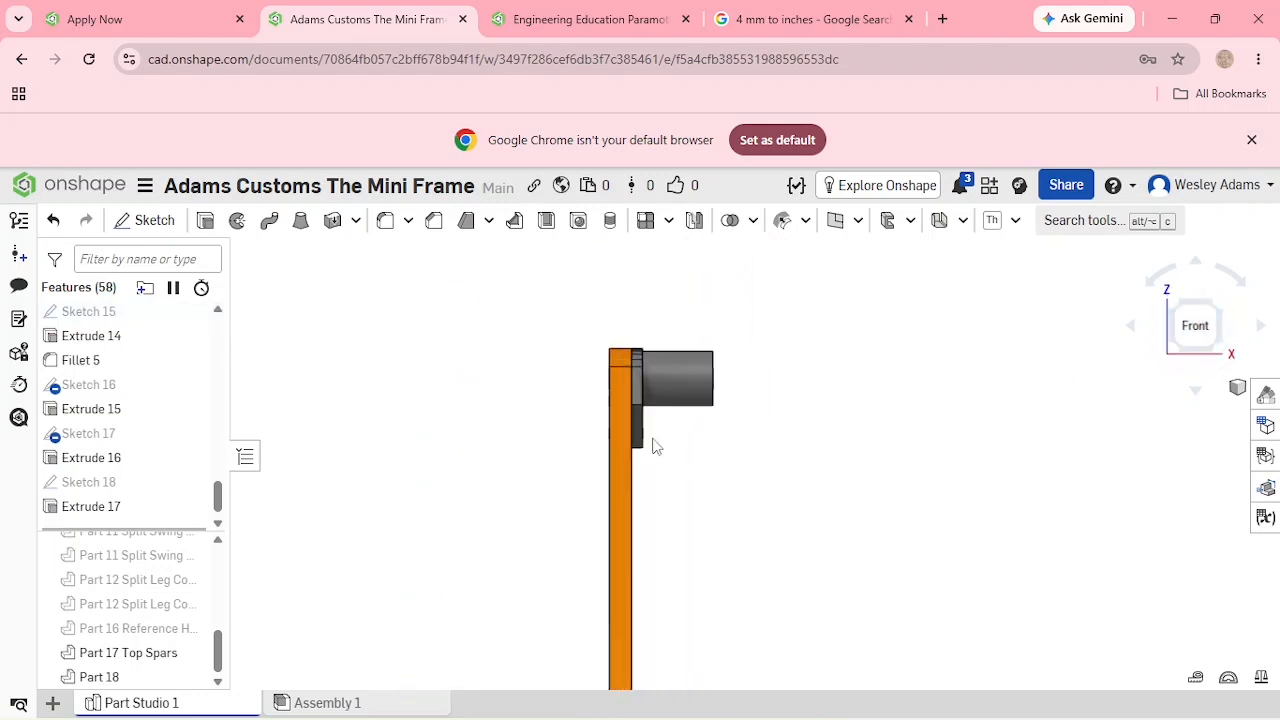
pyautogui.scroll(-3, 660, 444)
pyautogui.scroll(-2, 700, 450)
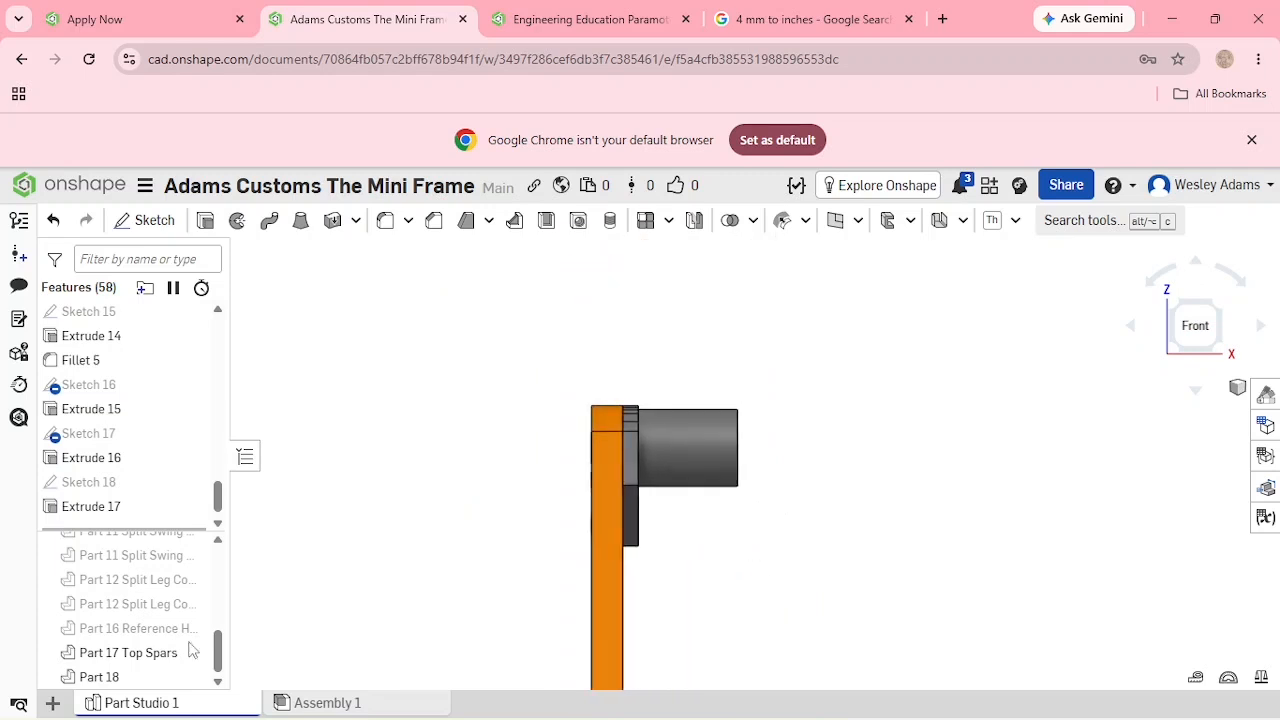
pyautogui.rightClick(143, 677)
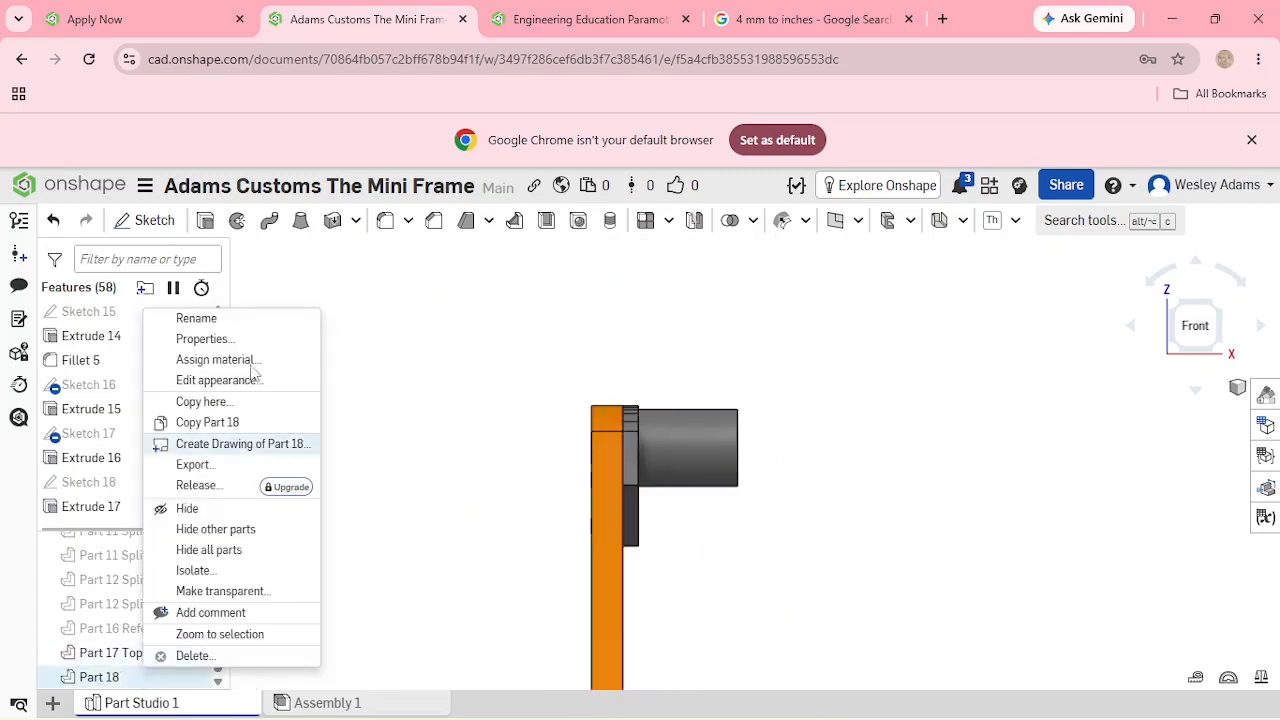
pyautogui.click(218, 316)
pyautogui.click(149, 677)
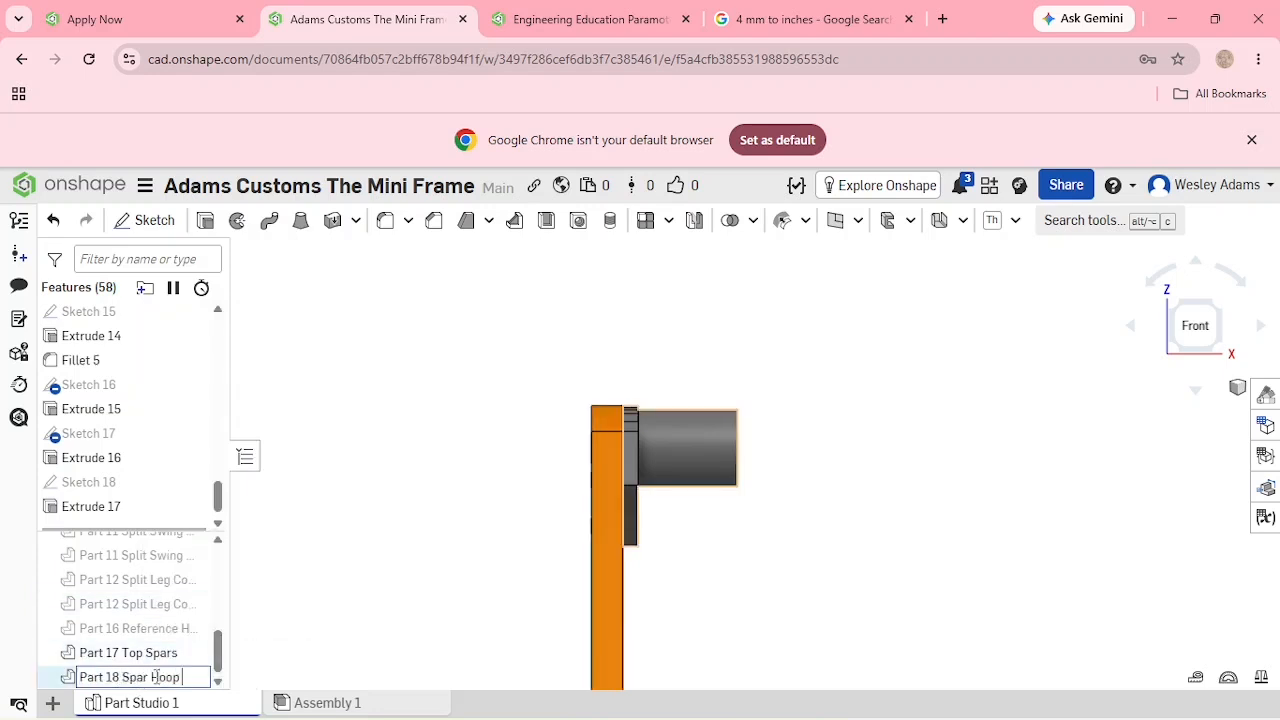
pyautogui.write('Spar Hoop Connection')
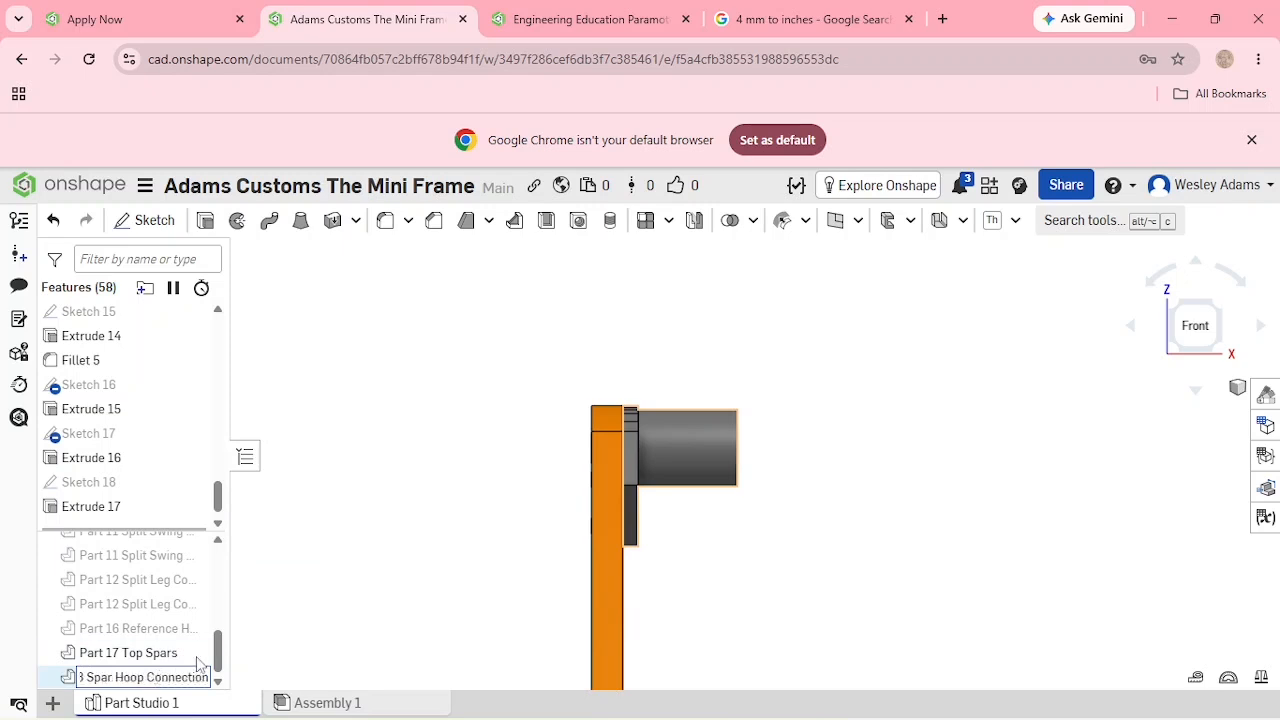
pyautogui.click(277, 647)
# Mirror Part 18 Spar Hoop Connection about the Right plane as a new part.
pyautogui.moveTo(1163, 494); pyautogui.dragTo(893, 338, button='right')
pyautogui.click(1182, 338)
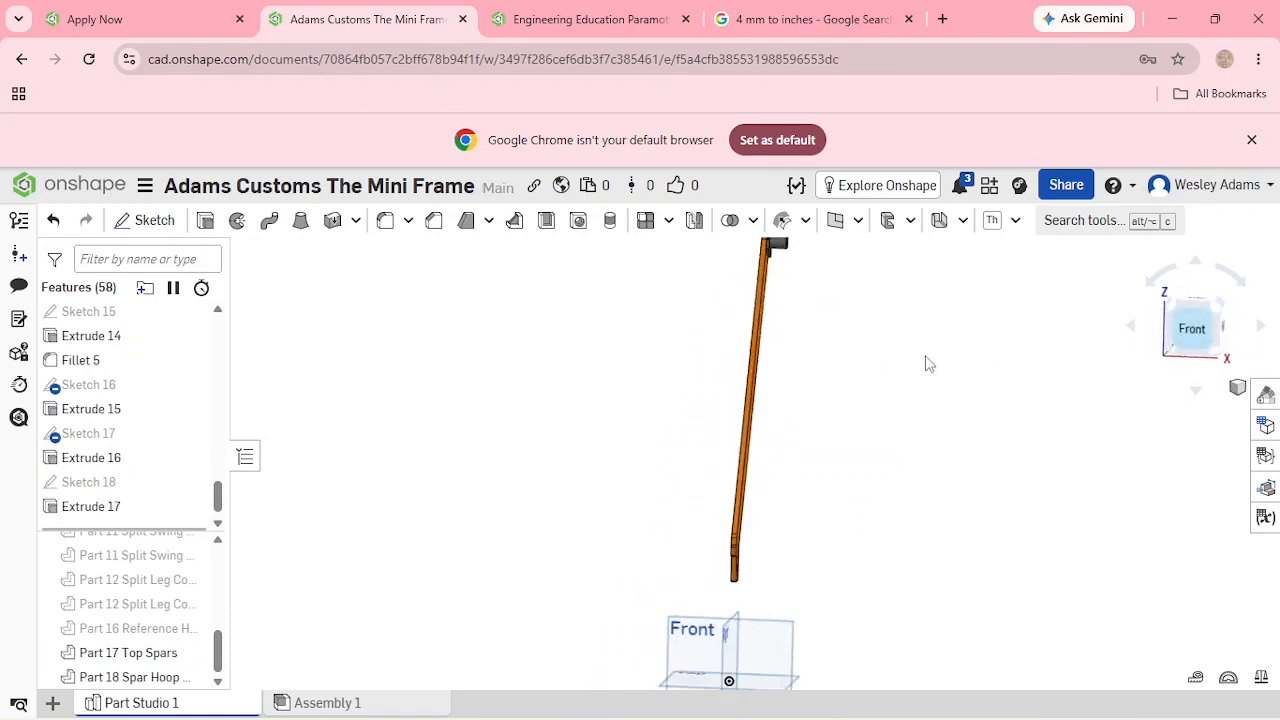
pyautogui.scroll(10, 672, 475)
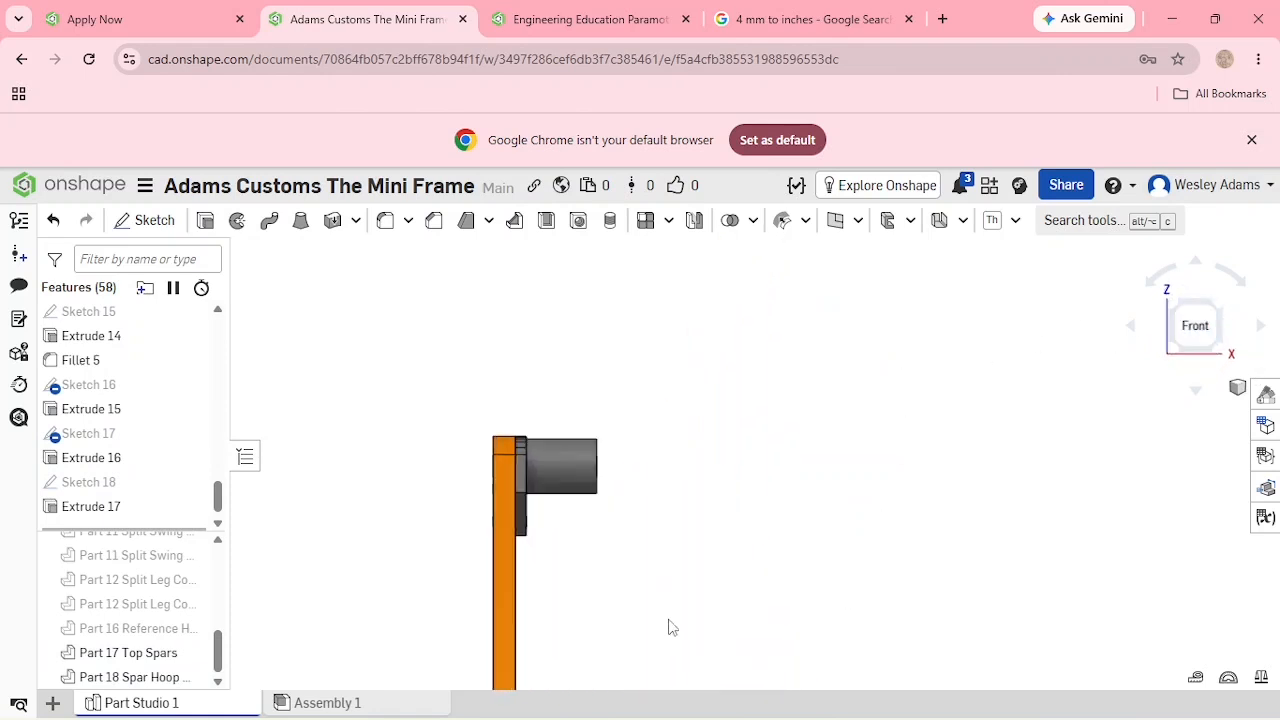
pyautogui.click(137, 682)
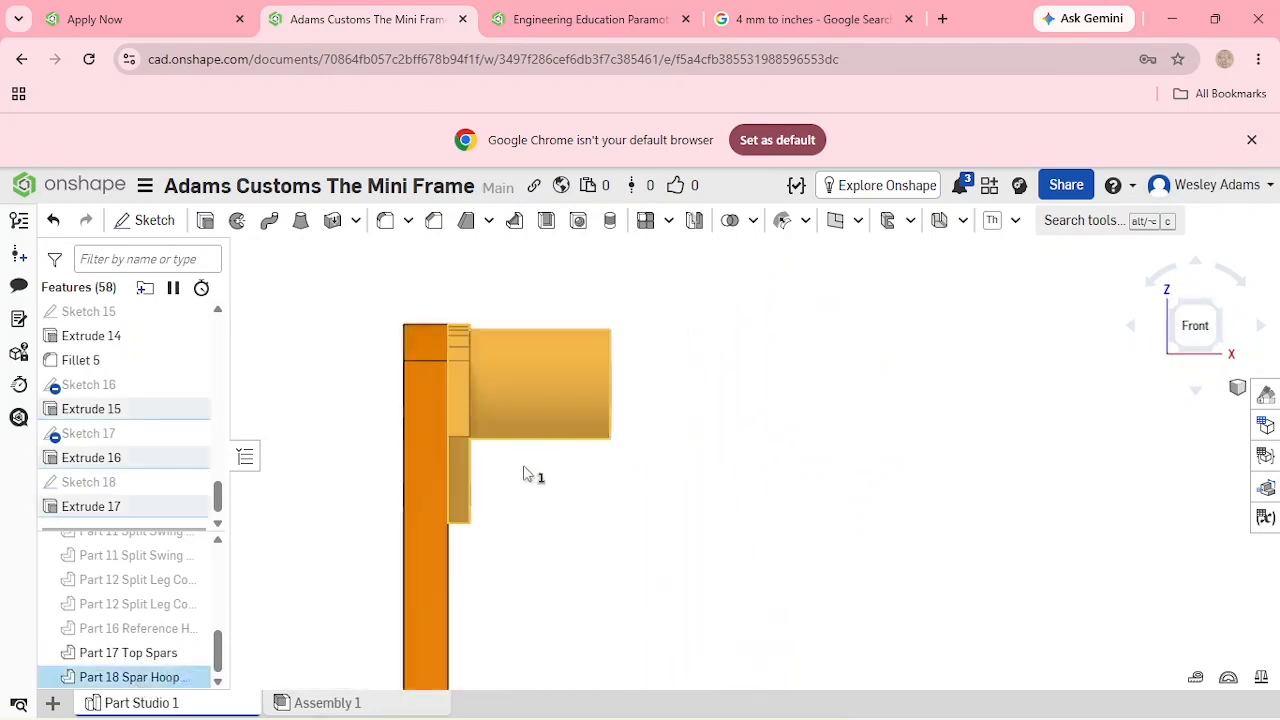
pyautogui.click(526, 515)
pyautogui.click(122, 680)
pyautogui.click(693, 221)
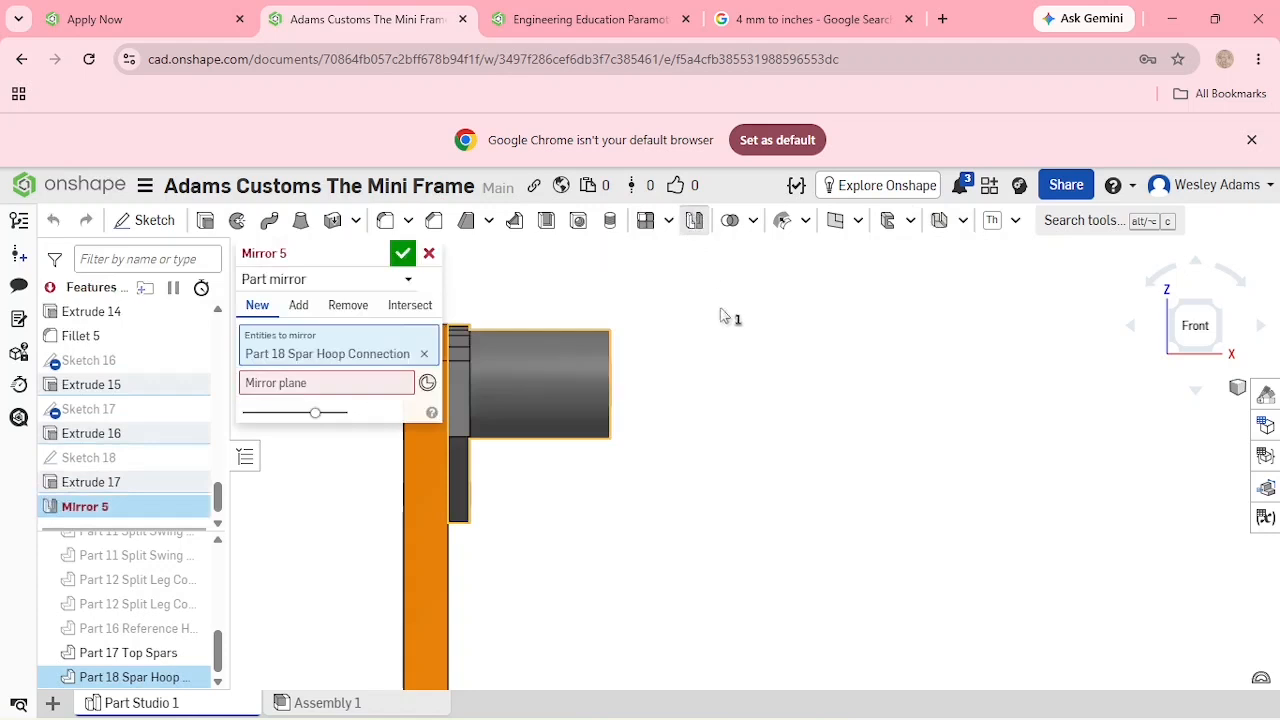
pyautogui.click(1228, 304)
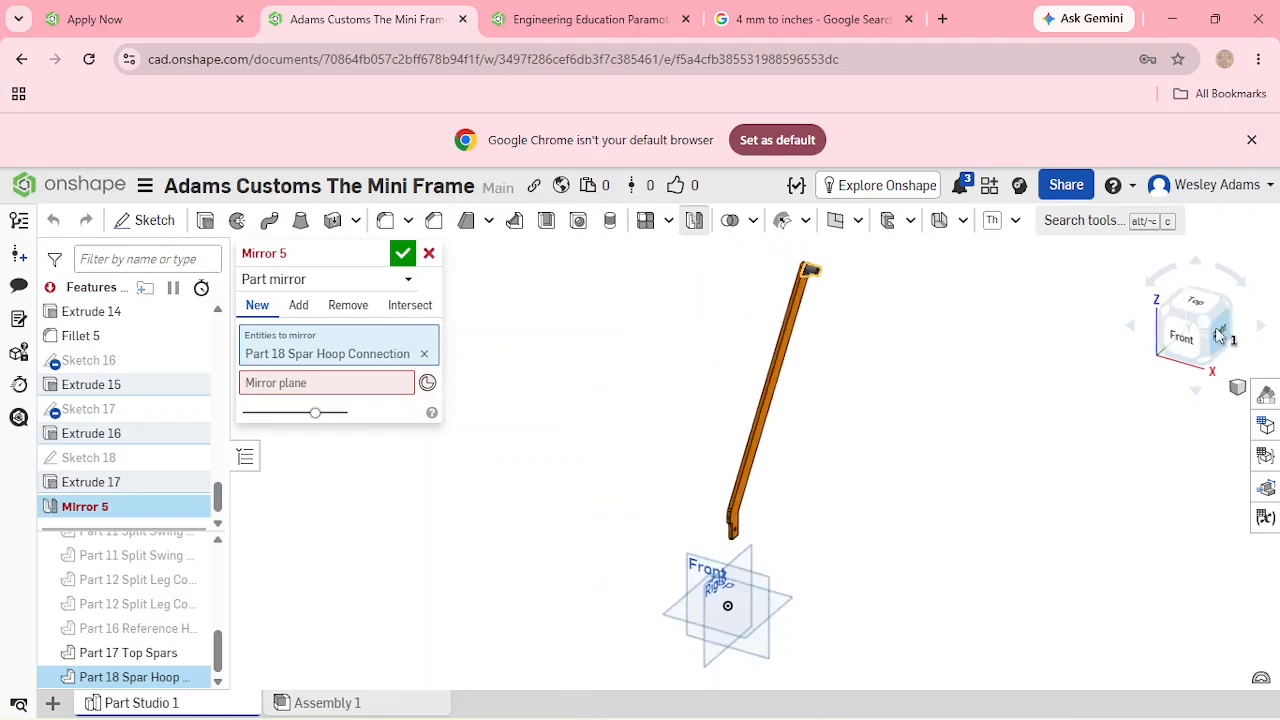
pyautogui.click(1216, 334)
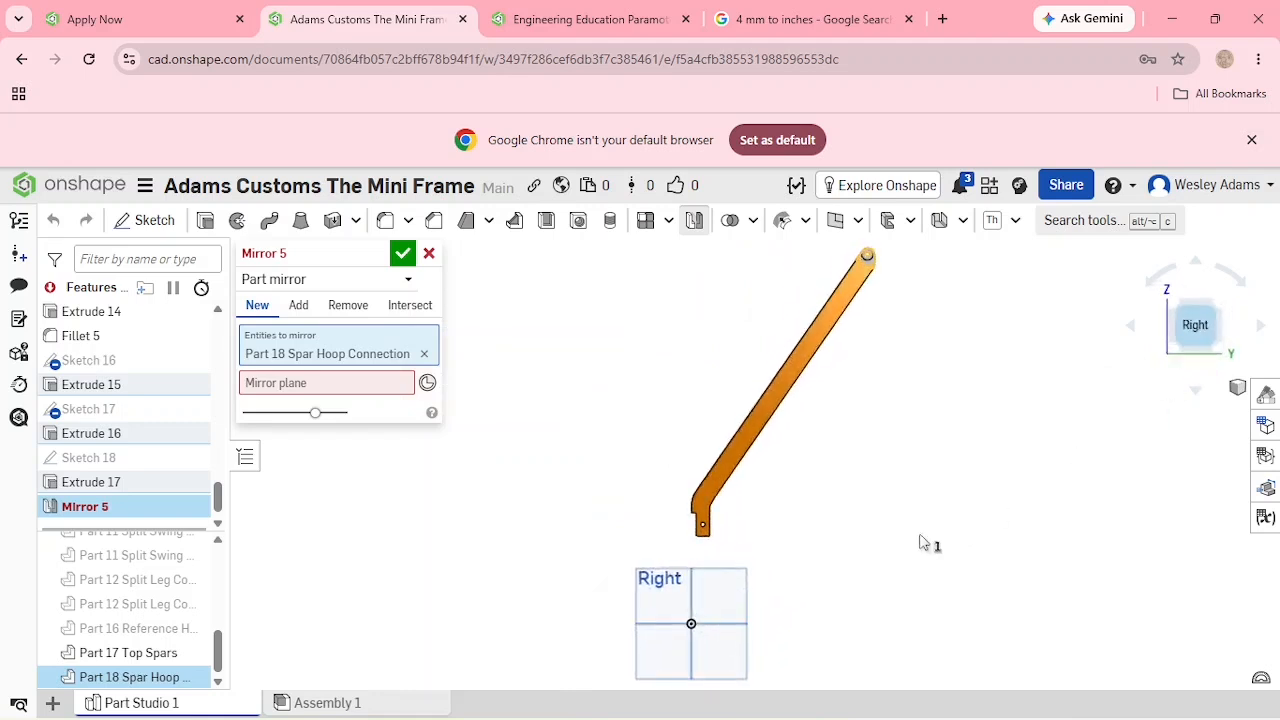
pyautogui.click(314, 392)
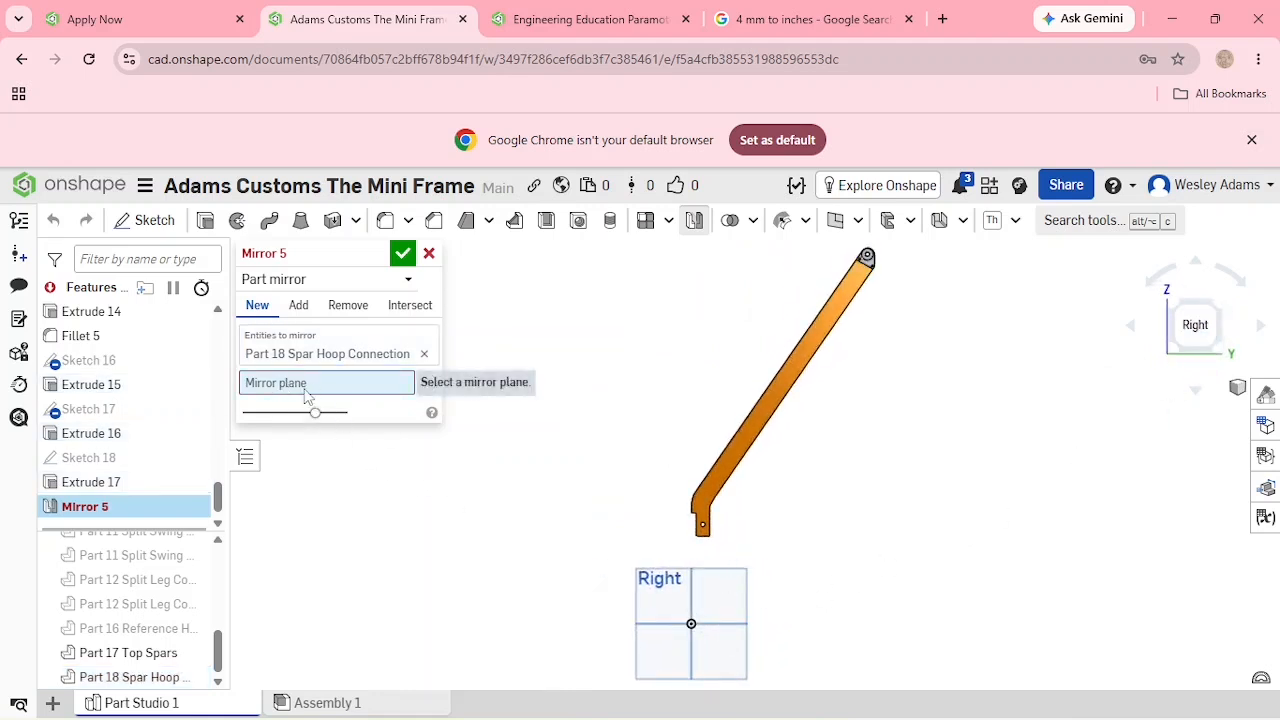
pyautogui.click(736, 575)
pyautogui.moveTo(886, 551); pyautogui.dragTo(979, 560, button='right')
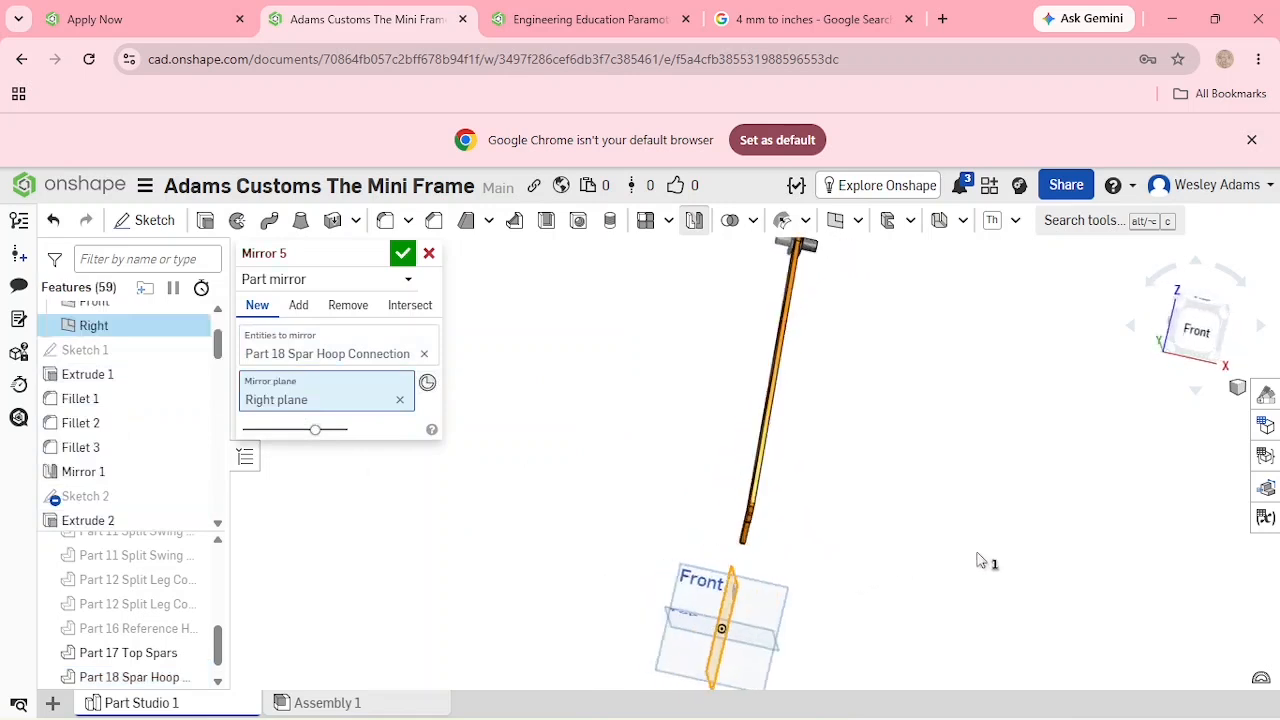
pyautogui.click(401, 255)
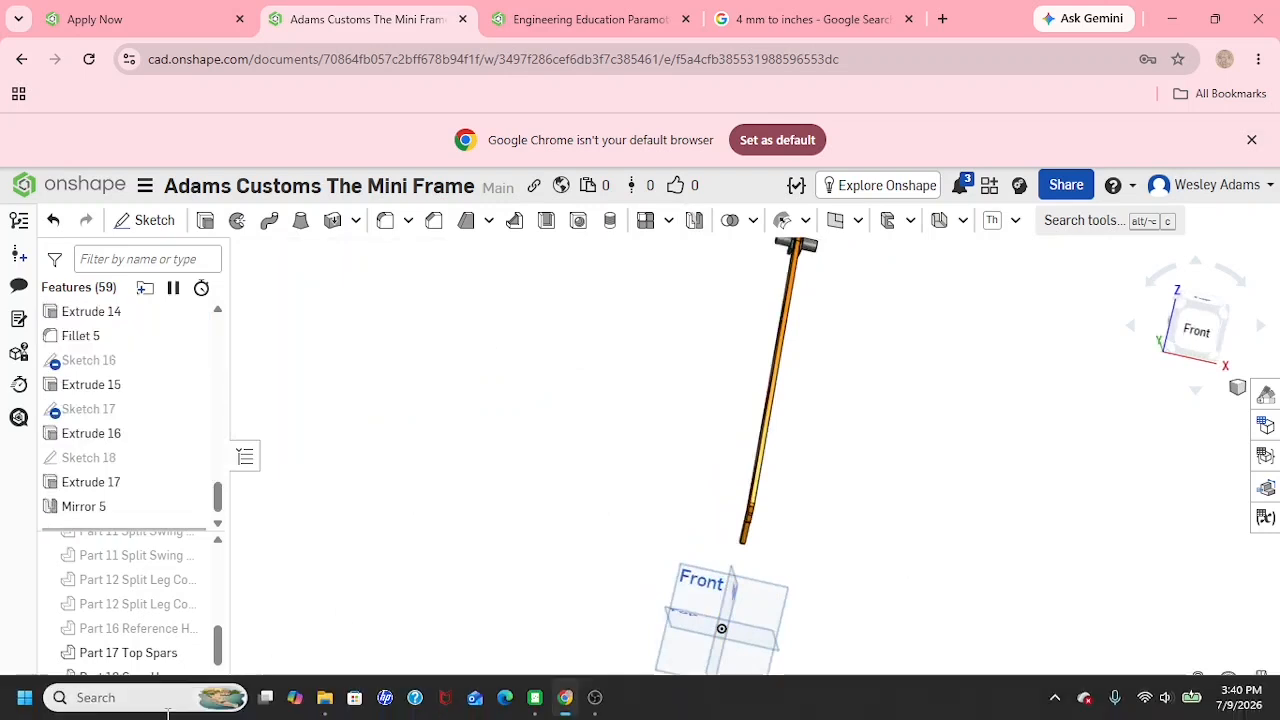
# Rename the mirrored Part 19 as "Part 19 Spar Hoop Connection Left".
pyautogui.scroll(-1, 185, 670)
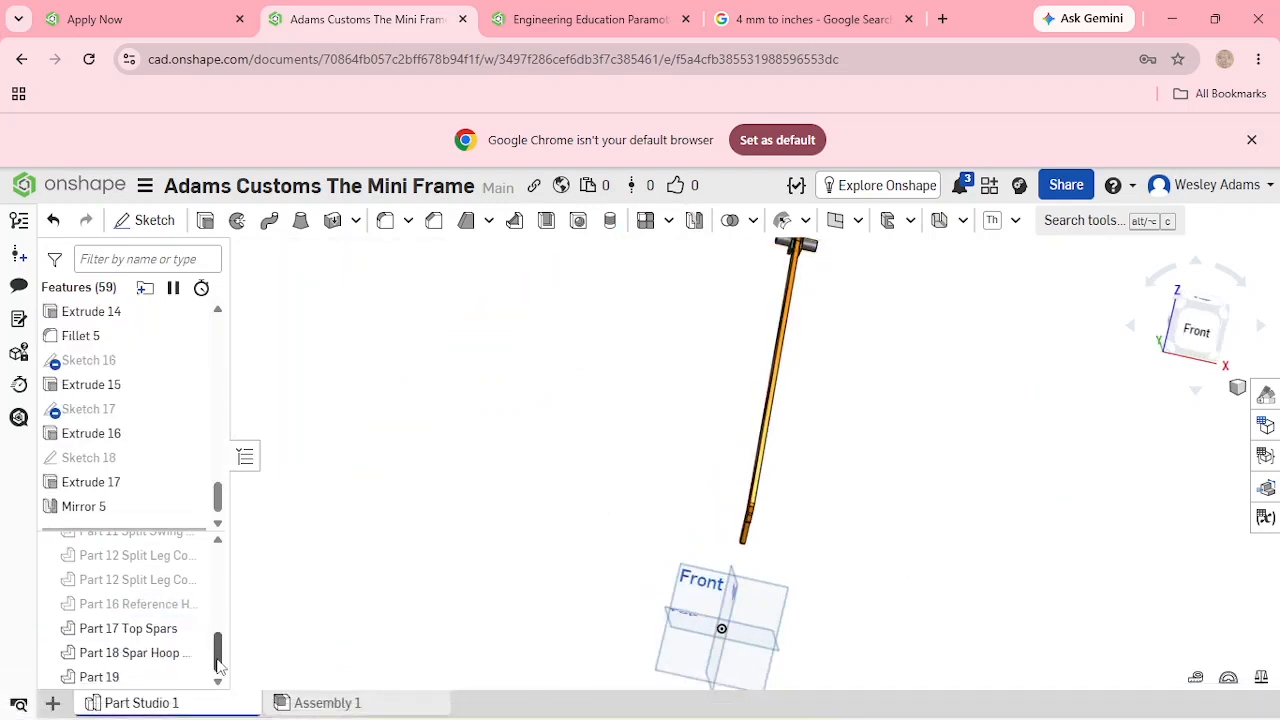
pyautogui.rightClick(155, 683)
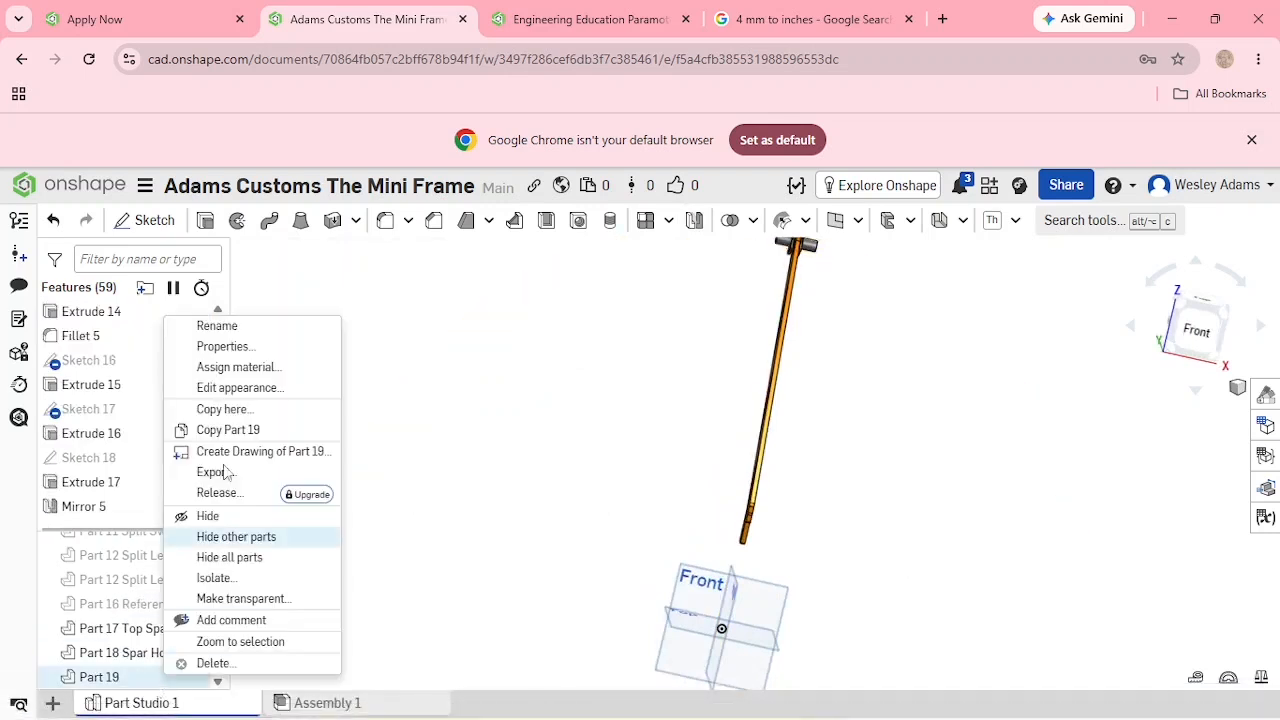
pyautogui.click(215, 326)
pyautogui.click(138, 676)
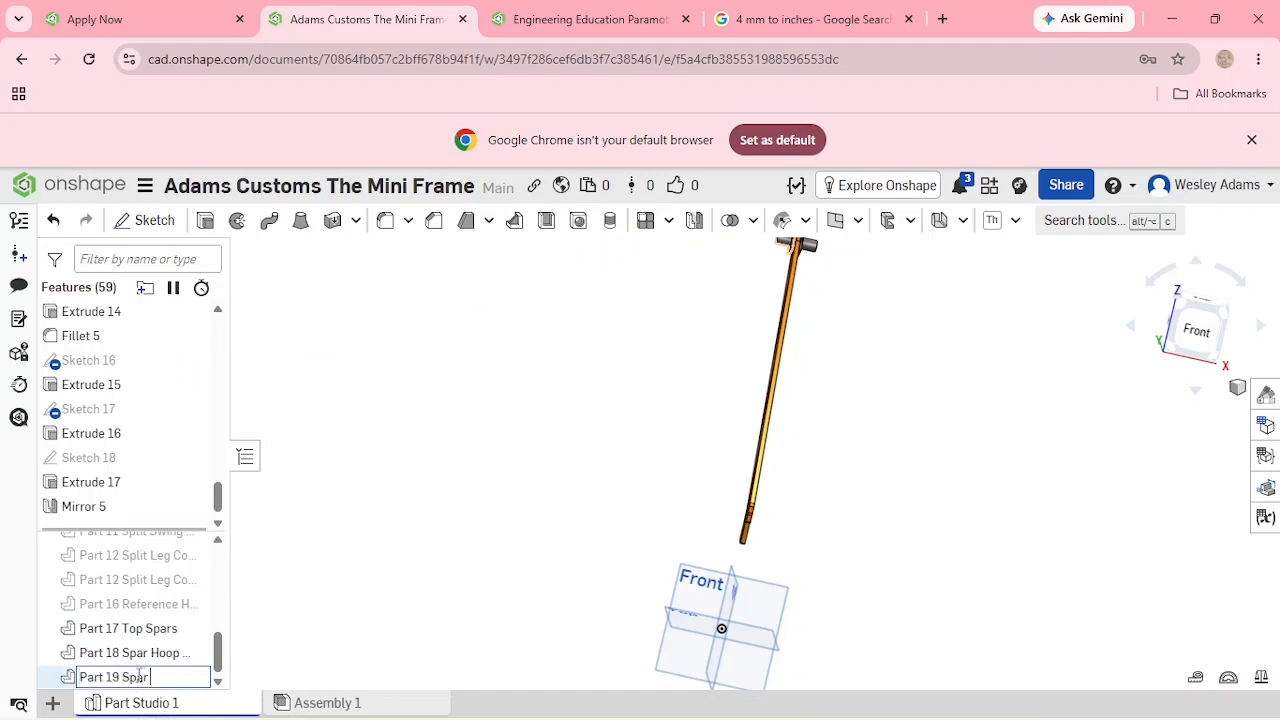
pyautogui.write('Spar Hoop Connection')
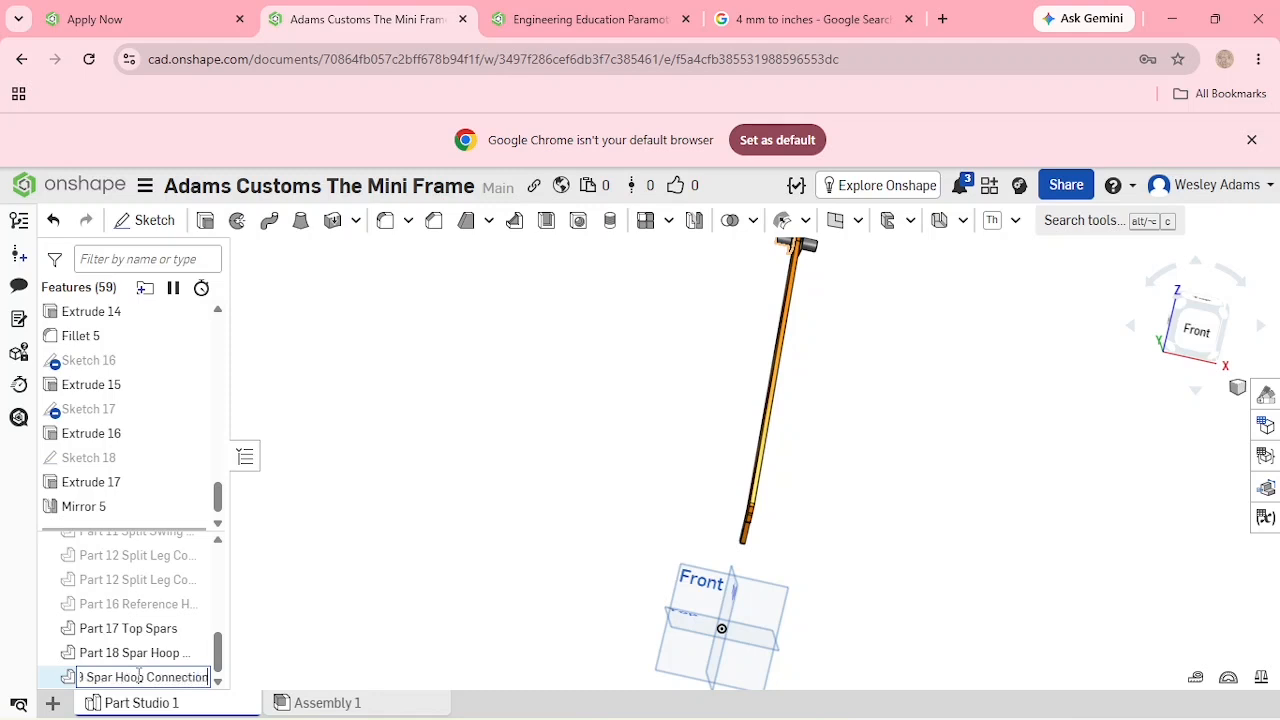
pyautogui.write(' Left')
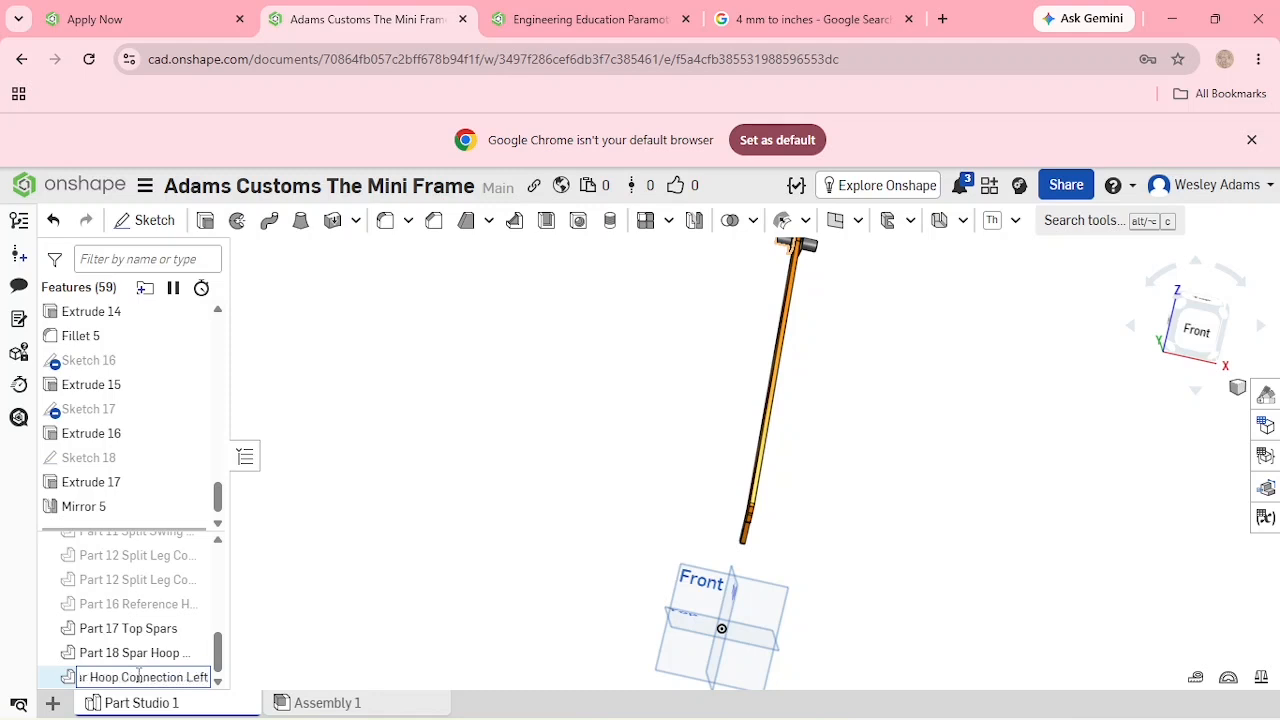
pyautogui.press('Return')
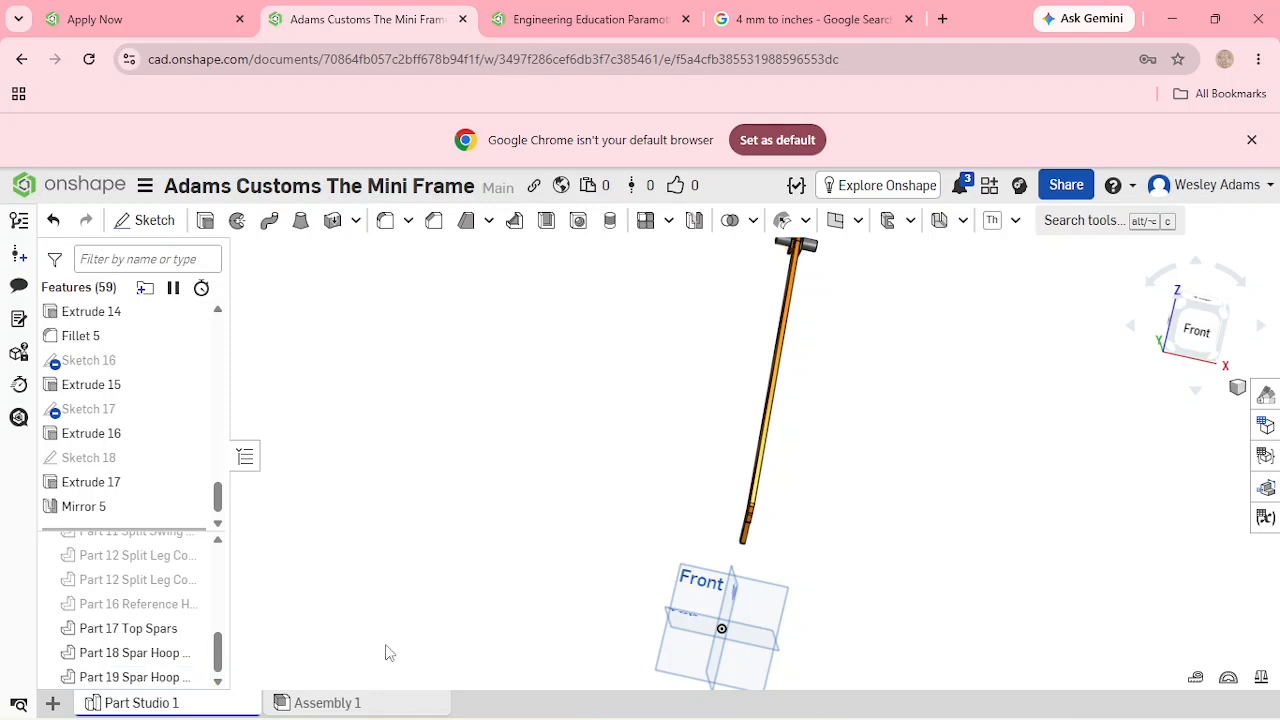
# Rename Part 18 as "Part 18 Spar Hoop Connection Right".
pyautogui.rightClick(162, 660)
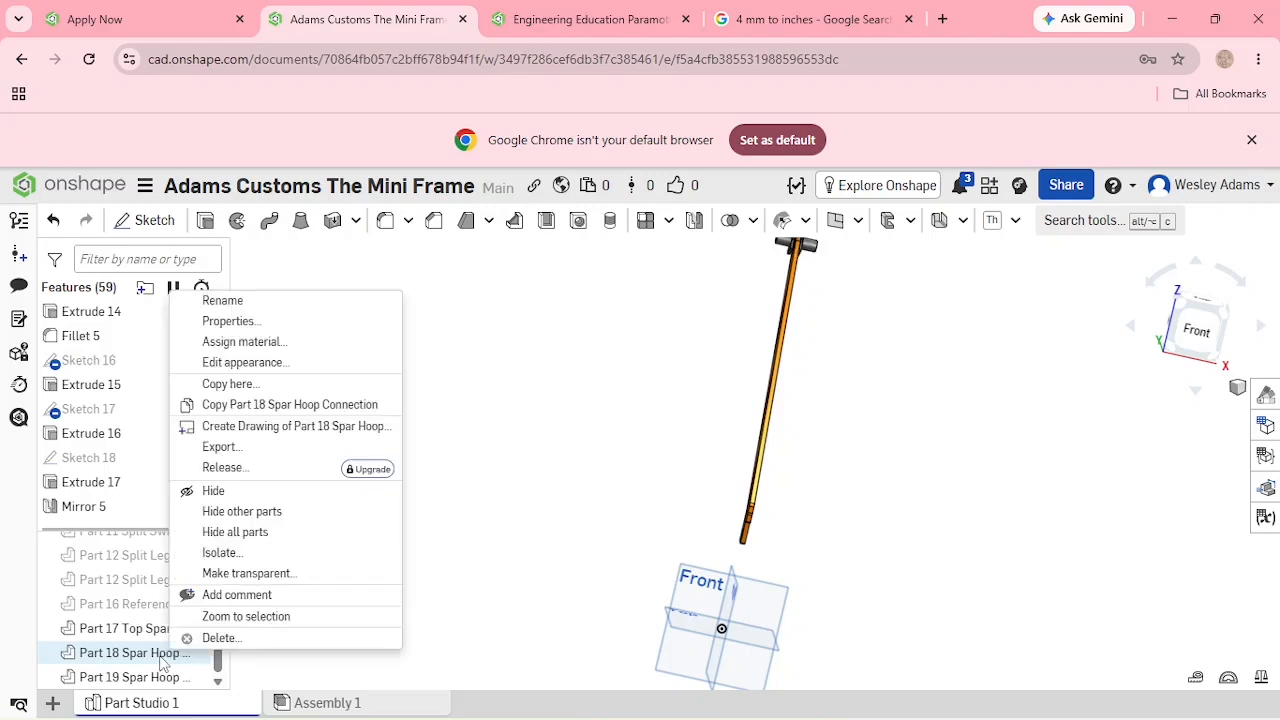
pyautogui.click(262, 299)
pyautogui.click(190, 656)
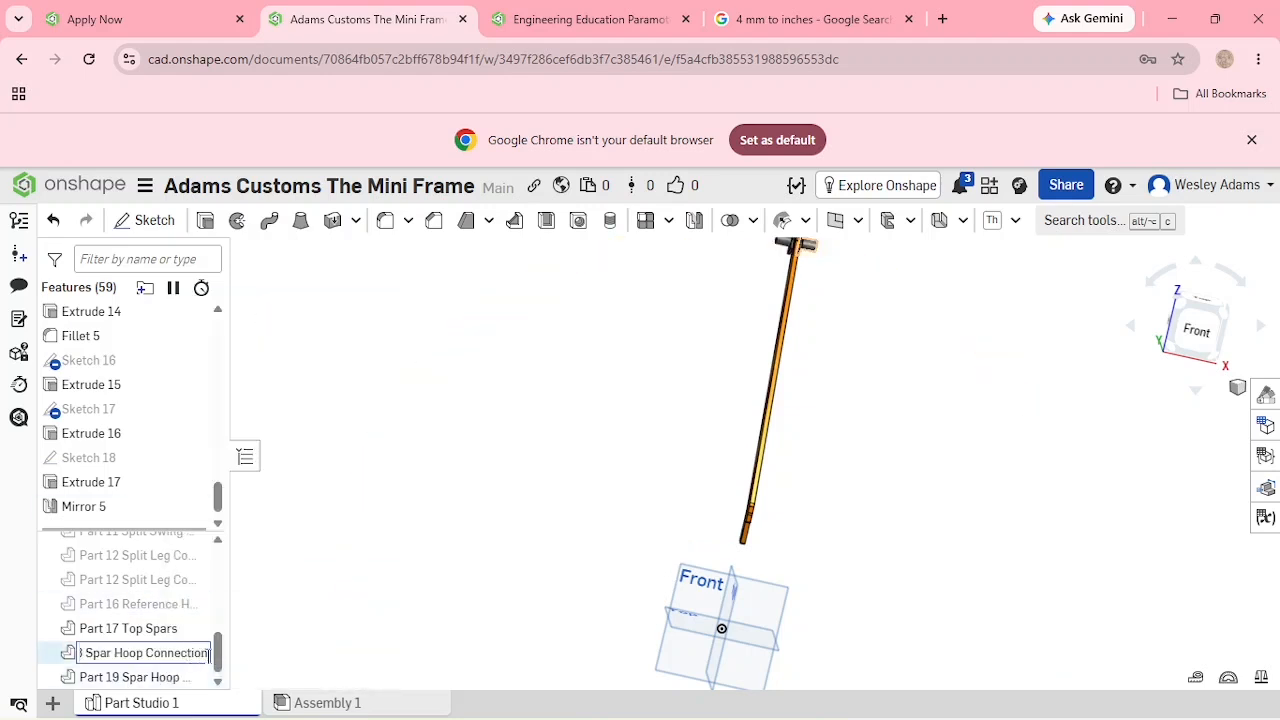
pyautogui.write('R')
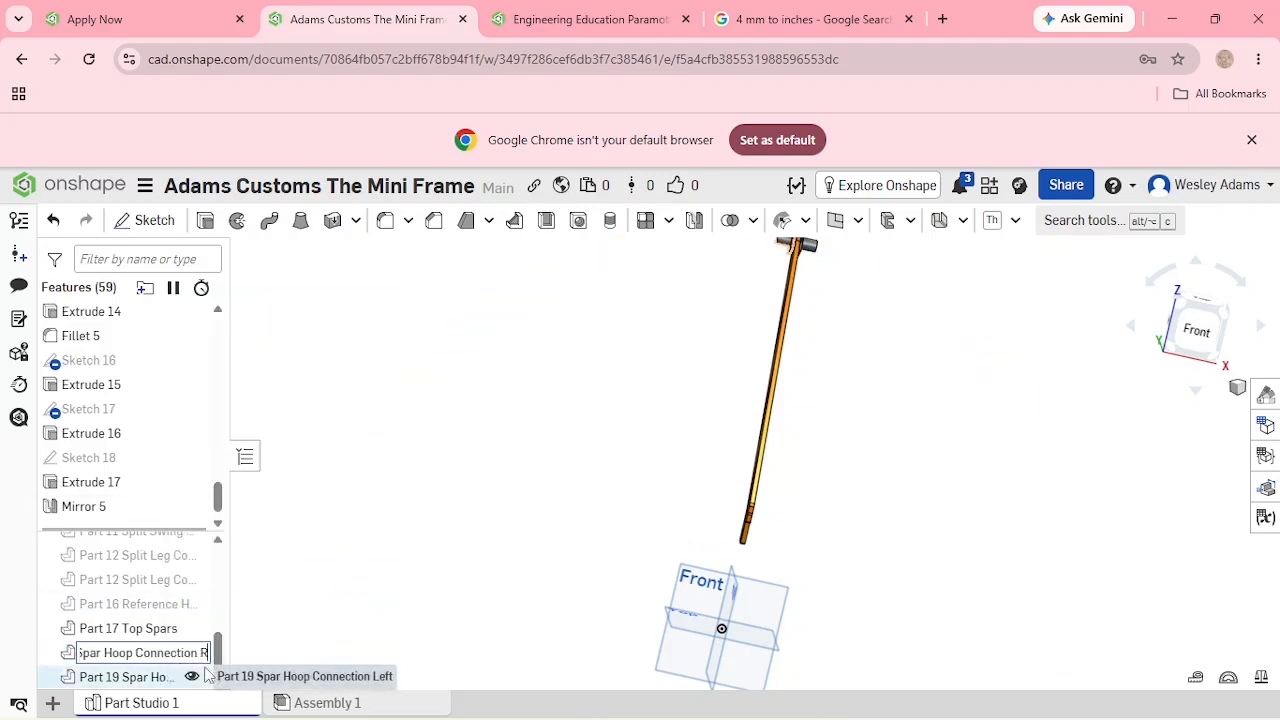
pyautogui.write('ight')
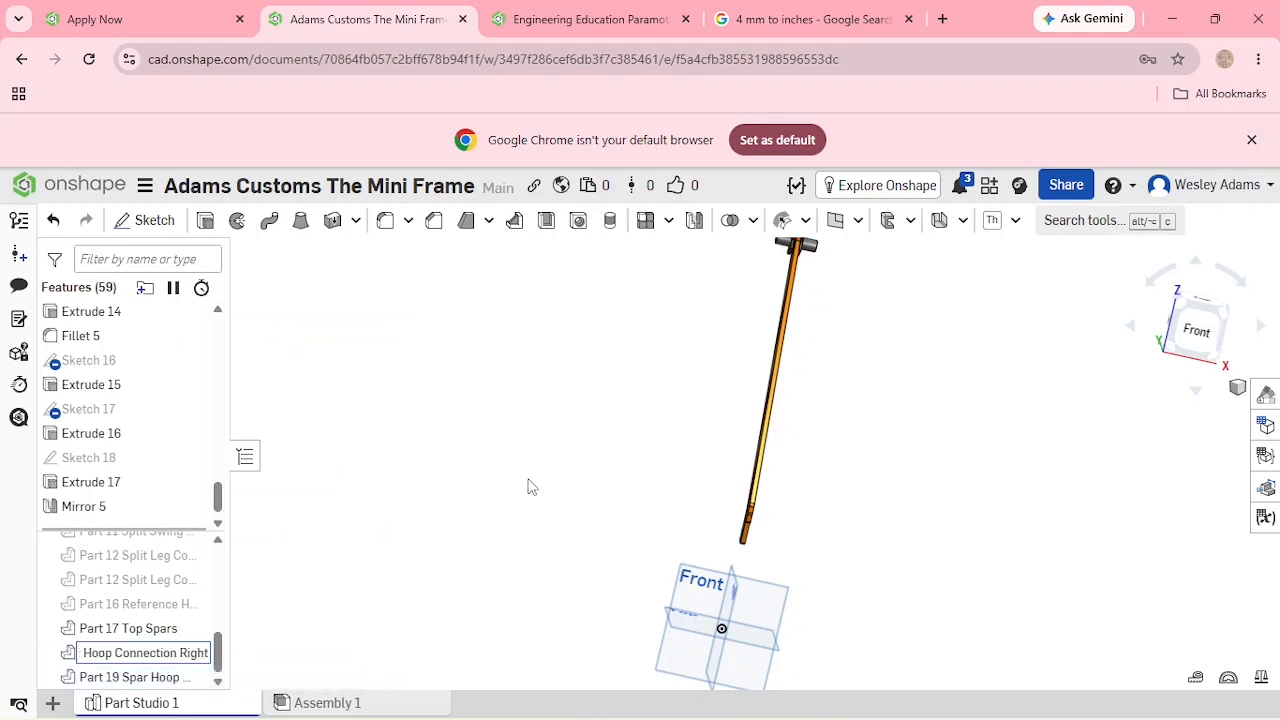
pyautogui.click(505, 497)
# Examine how the two Spar Hoop Connection parts sit on either side of the Top Spars tip.
pyautogui.click(1190, 335)
pyautogui.scroll(5, 790, 480)
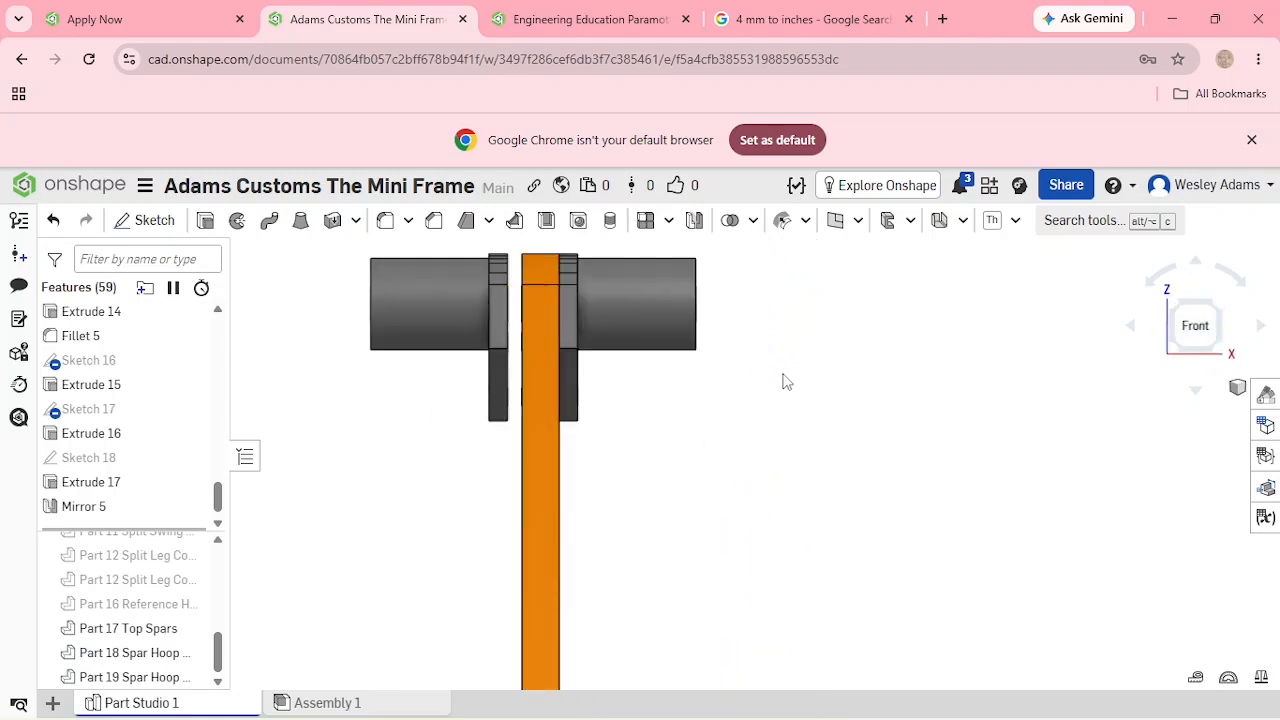
pyautogui.scroll(-2, 731, 432)
pyautogui.scroll(2, 731, 432)
pyautogui.scroll(-3, 731, 432)
pyautogui.scroll(-1, 731, 432)
pyautogui.moveTo(731, 432); pyautogui.dragTo(844, 583, button='right')
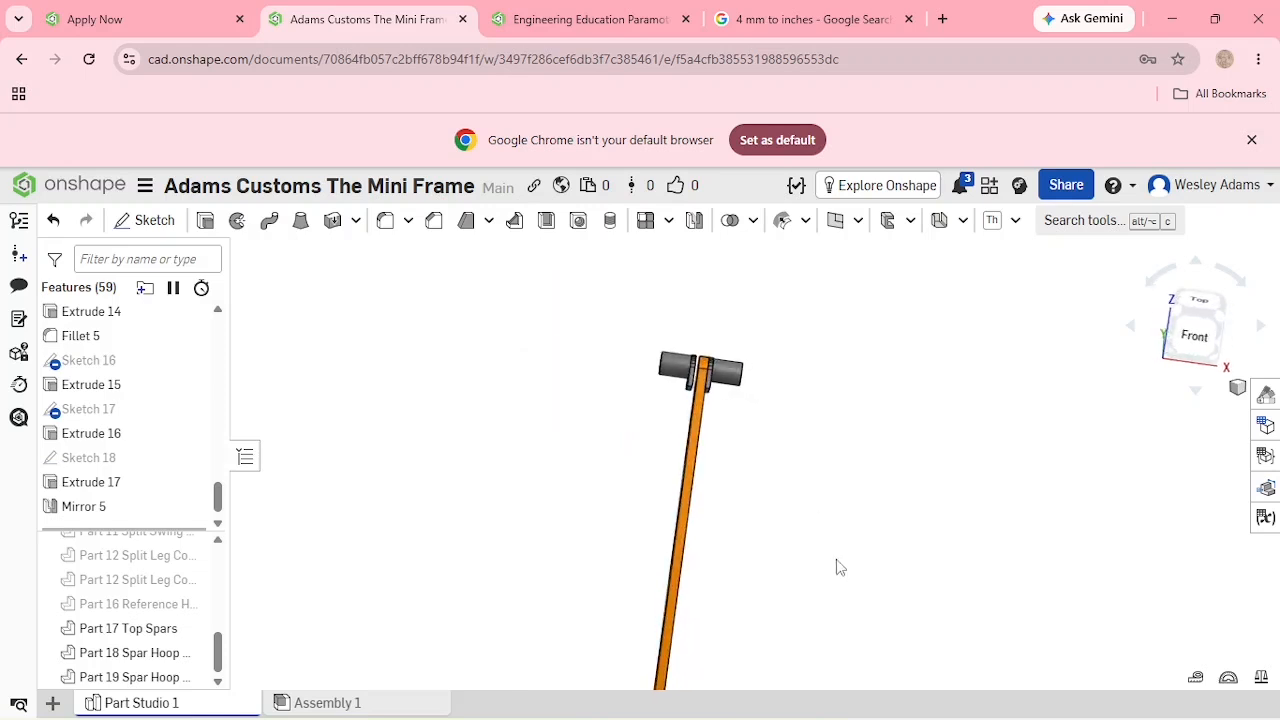
pyautogui.scroll(-1, 841, 569)
pyautogui.scroll(5, 814, 537)
pyautogui.scroll(1, 757, 486)
pyautogui.scroll(-1, 757, 486)
pyautogui.click(1194, 330)
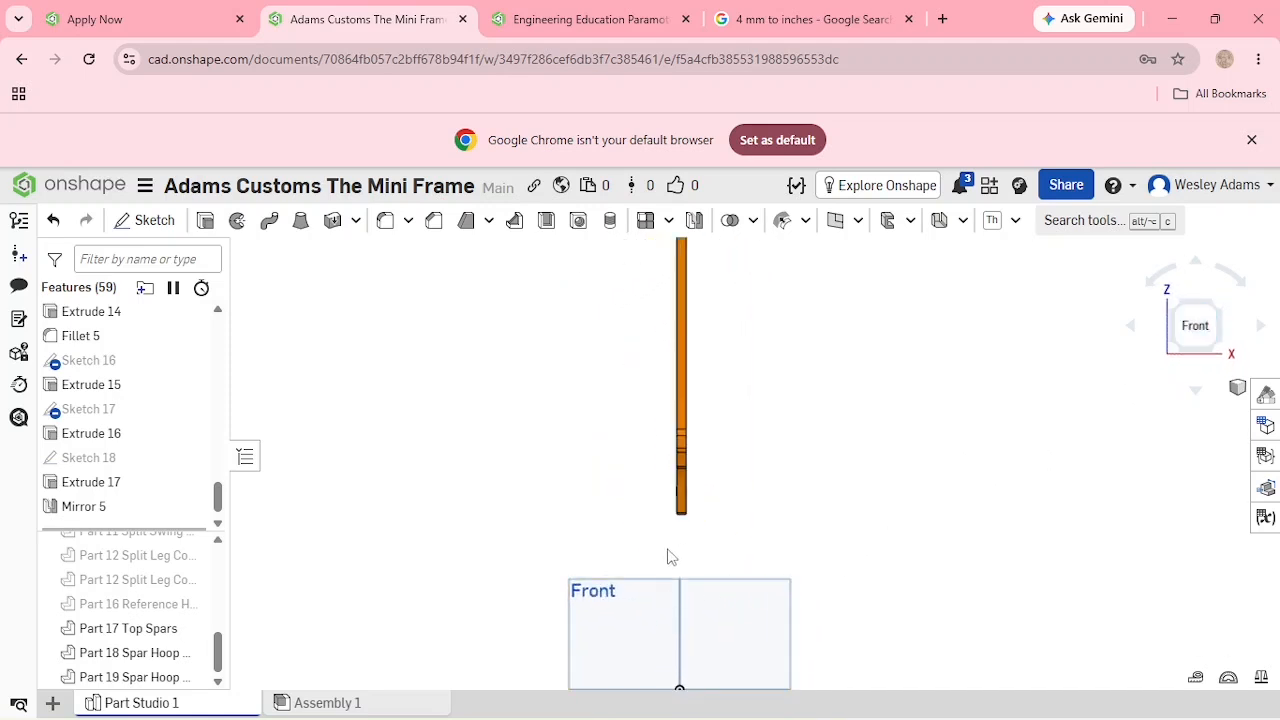
pyautogui.scroll(-2, 786, 480)
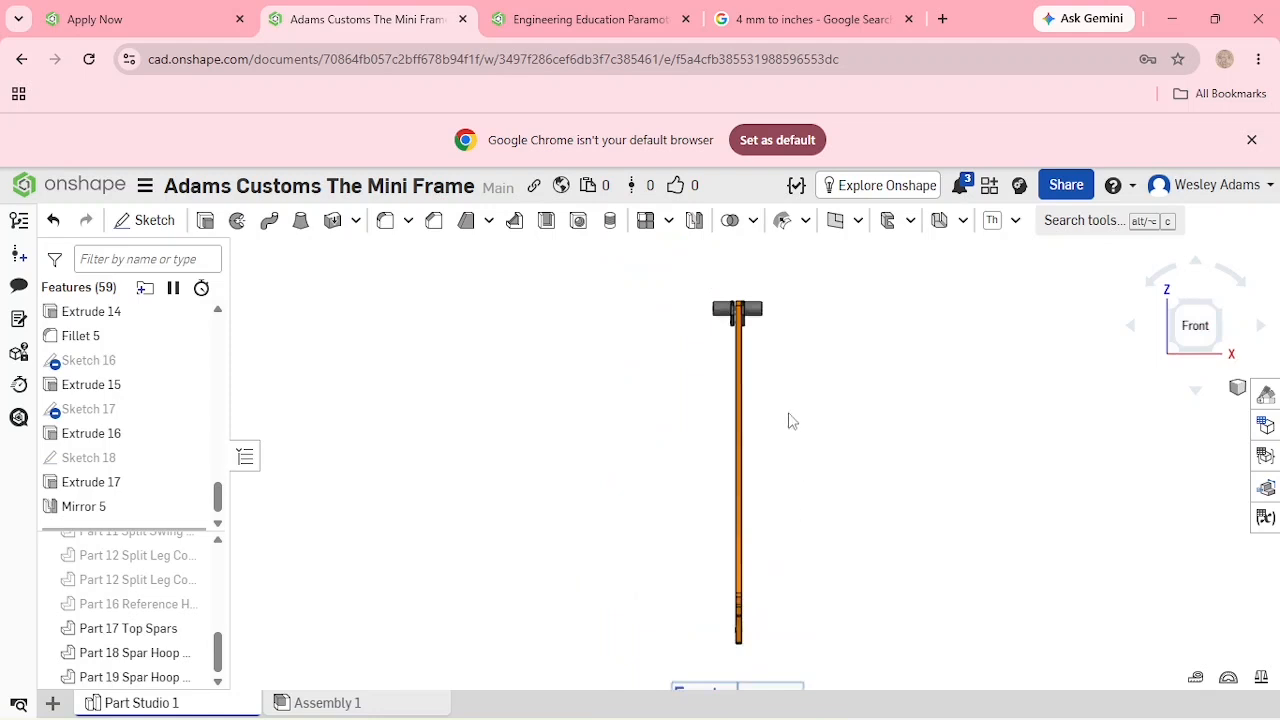
pyautogui.scroll(5, 742, 302)
pyautogui.scroll(4, 760, 389)
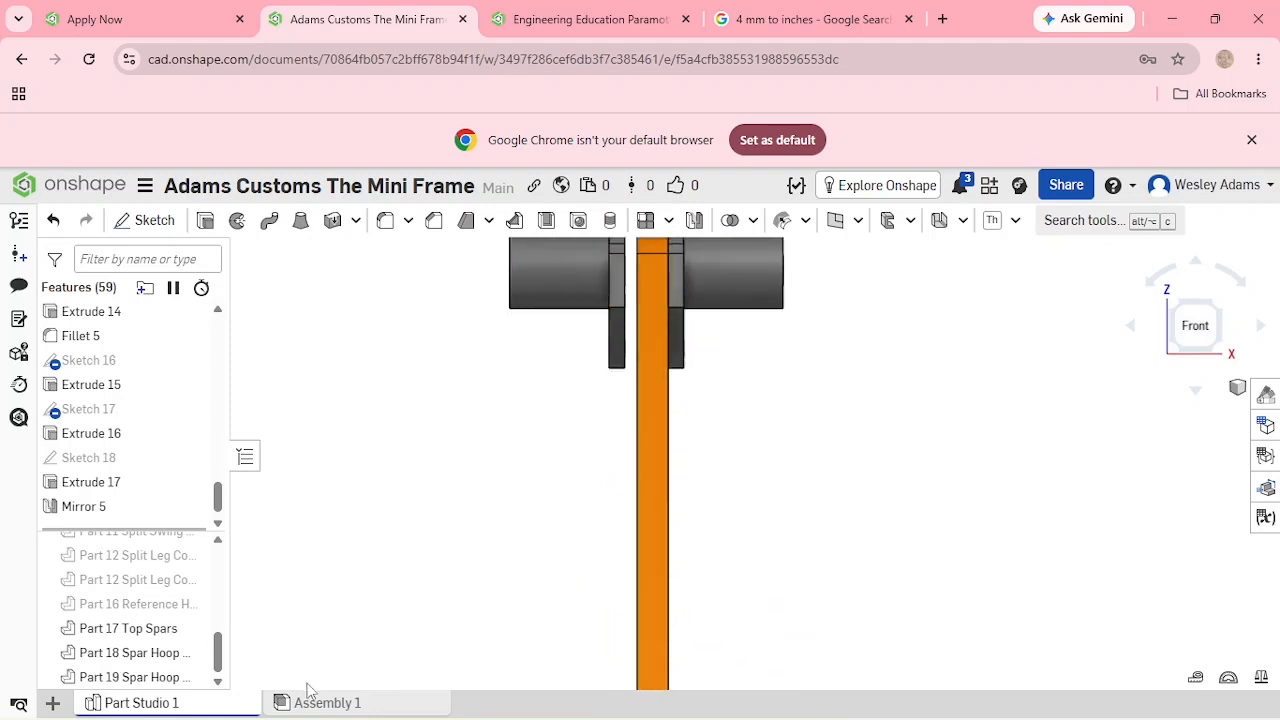
# Transform Part 19 with Translate by XYZ, moving it in positive X so its plate sits against the Top Spars.
pyautogui.click(150, 678)
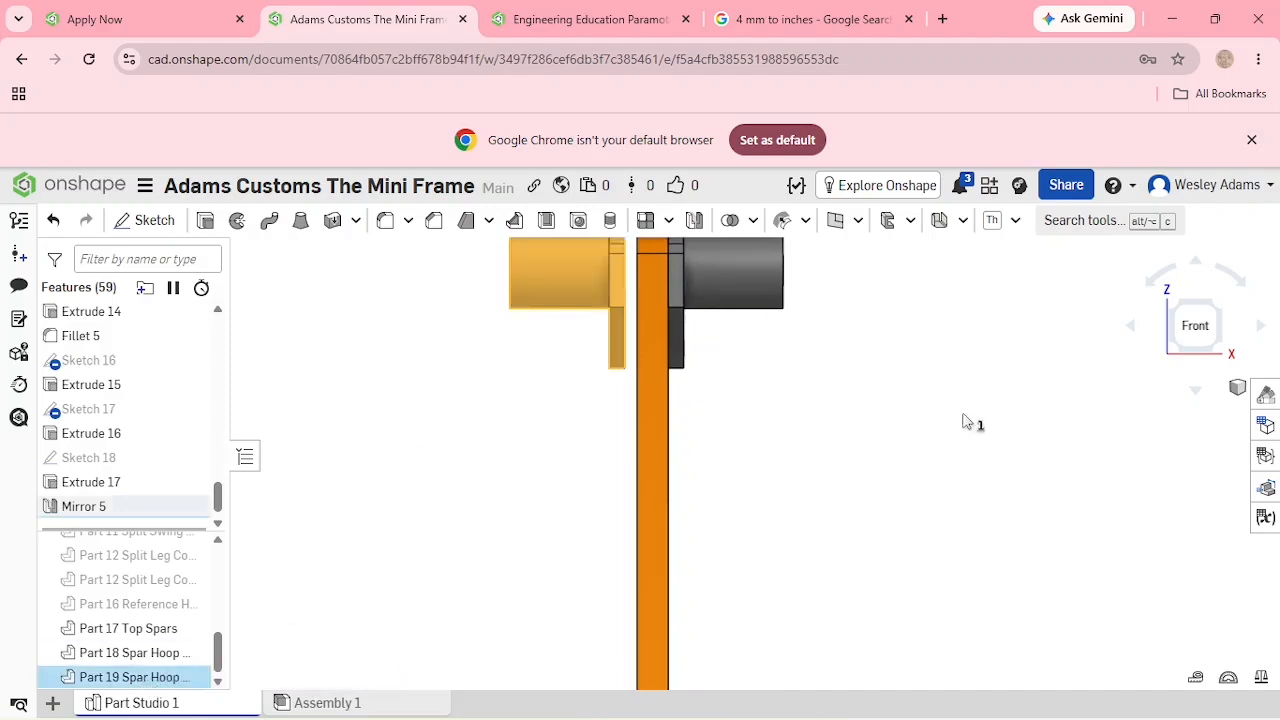
pyautogui.click(753, 221)
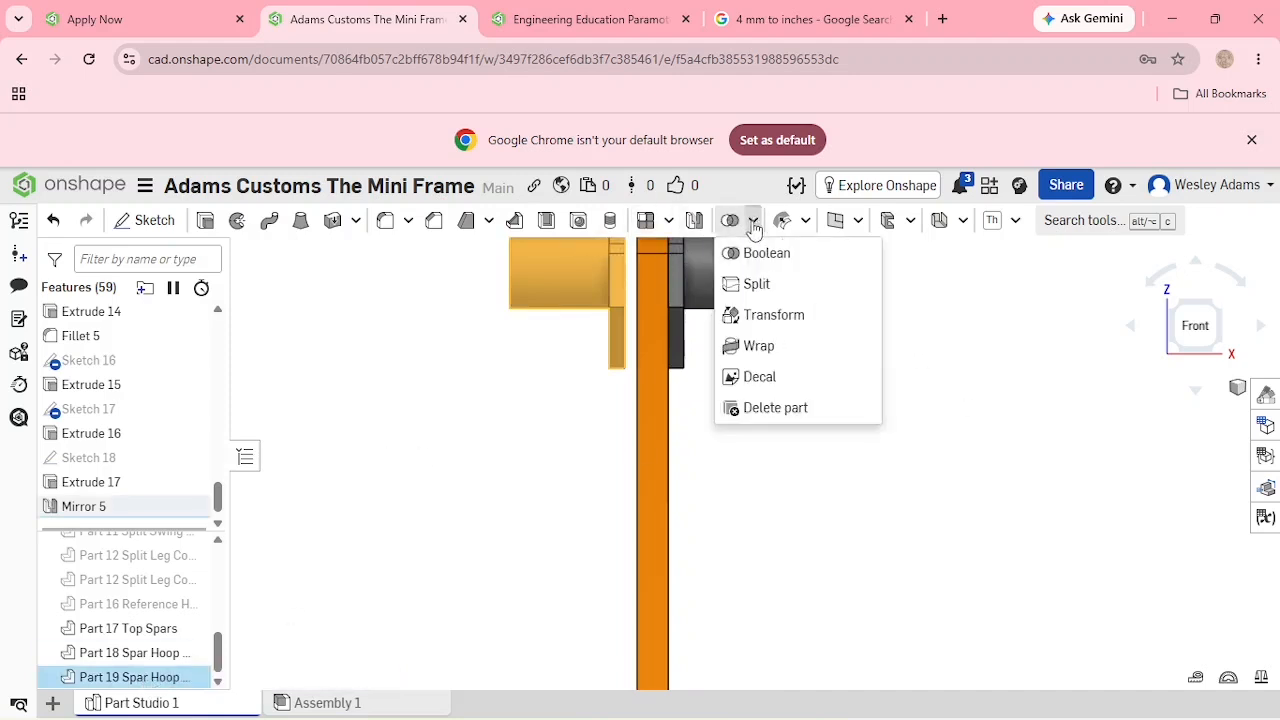
pyautogui.click(756, 325)
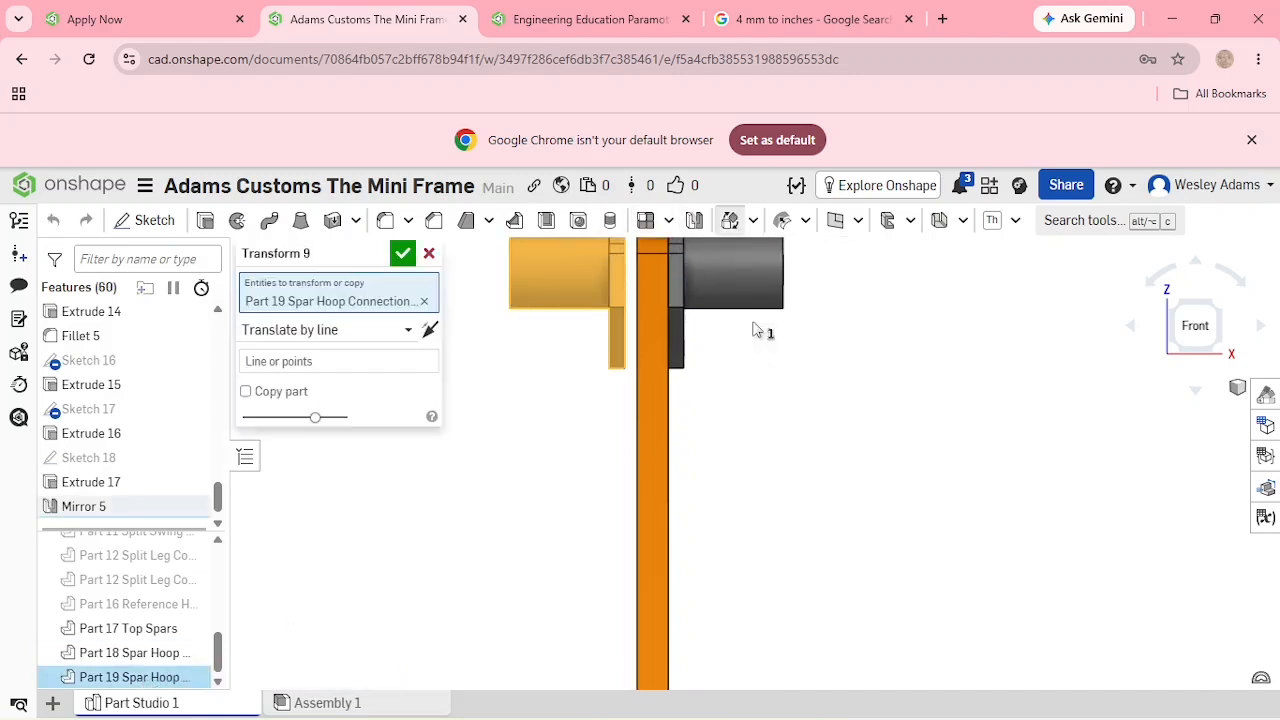
pyautogui.click(322, 329)
pyautogui.click(317, 408)
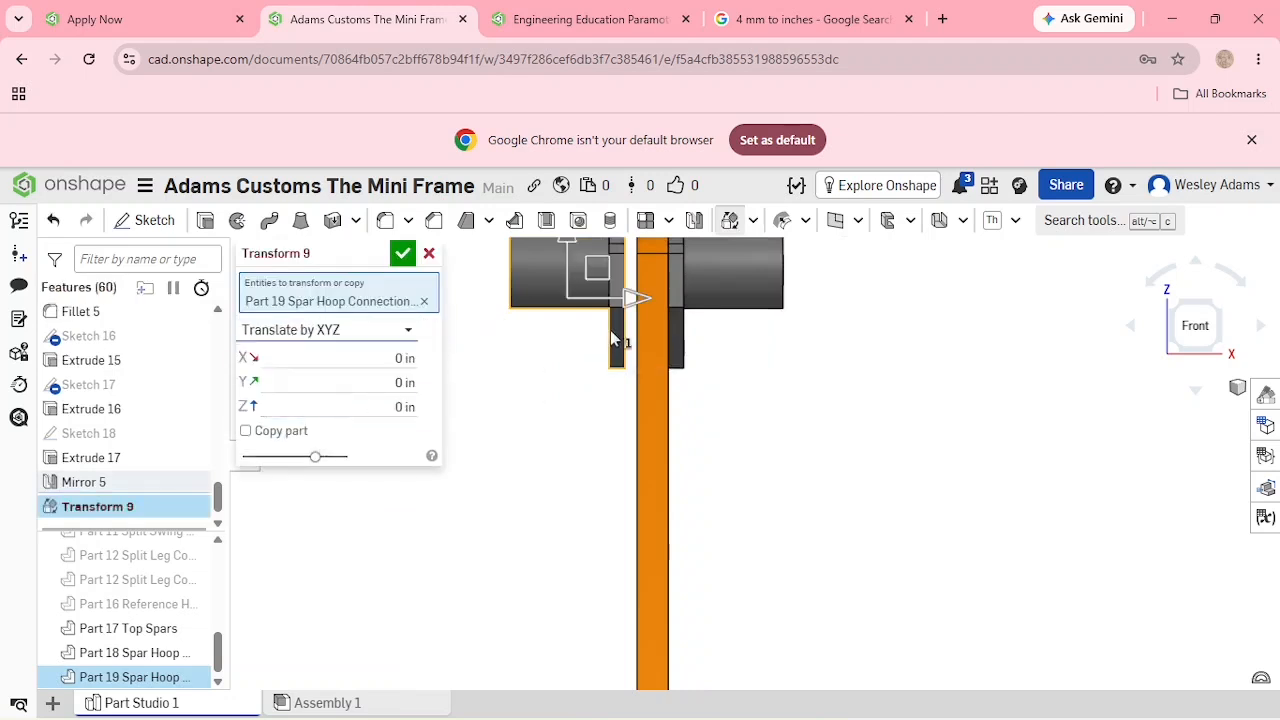
pyautogui.moveTo(644, 305); pyautogui.dragTo(653, 299)
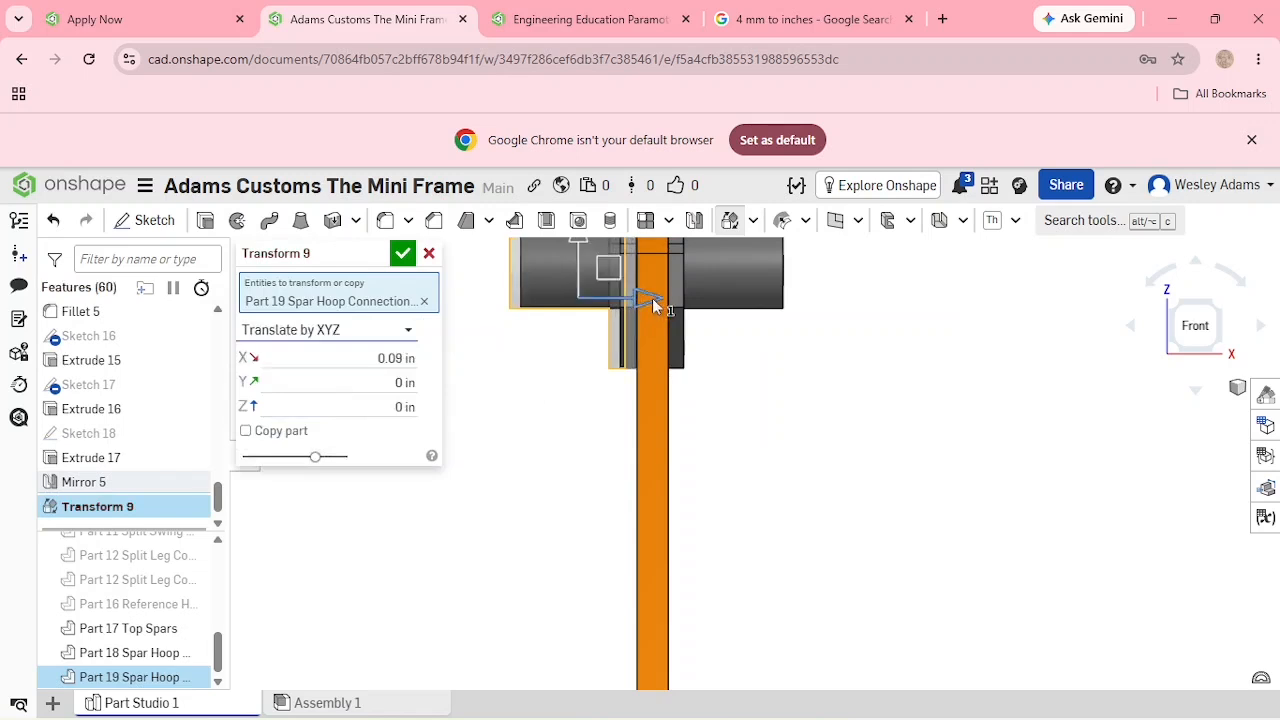
pyautogui.click(397, 359)
pyautogui.click(390, 359)
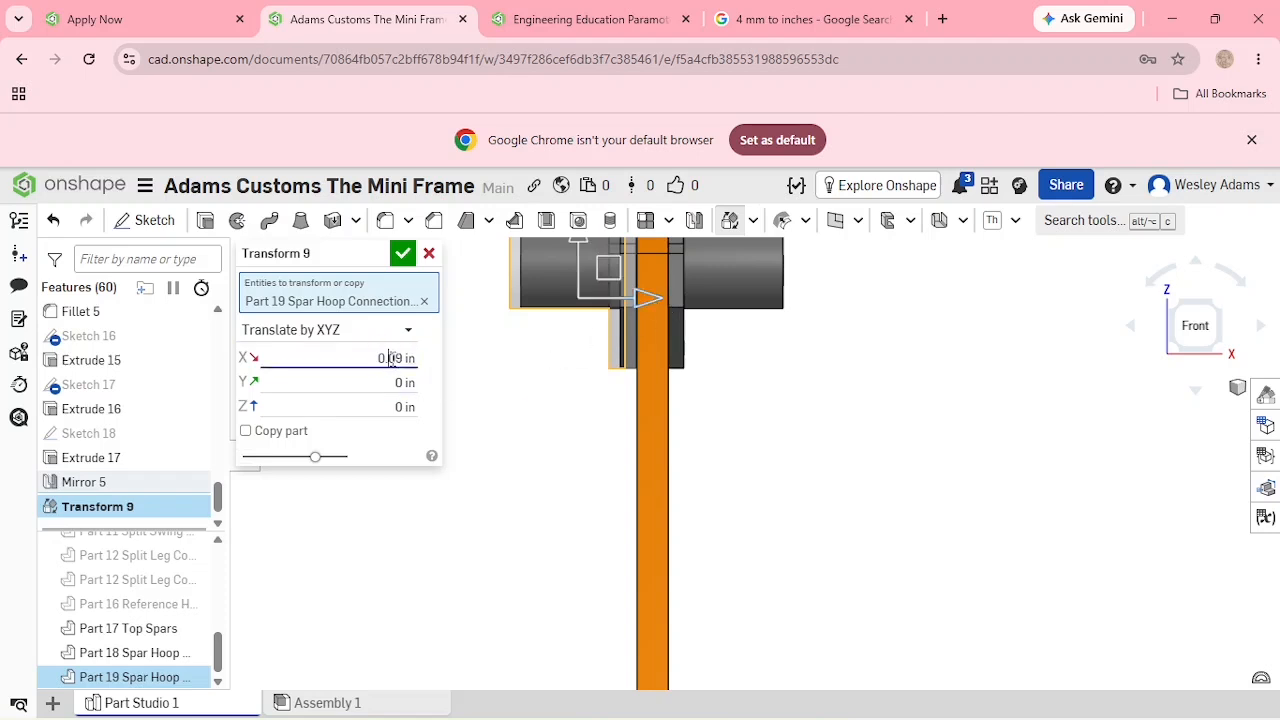
pyautogui.write('1')
pyautogui.click(404, 253)
# Sketch a circle about 0.461 in in diameter, concentric with the bore, on the outer end face of the Part 18 Spar Hoop Connection Right boss.
pyautogui.scroll(3, 540, 376)
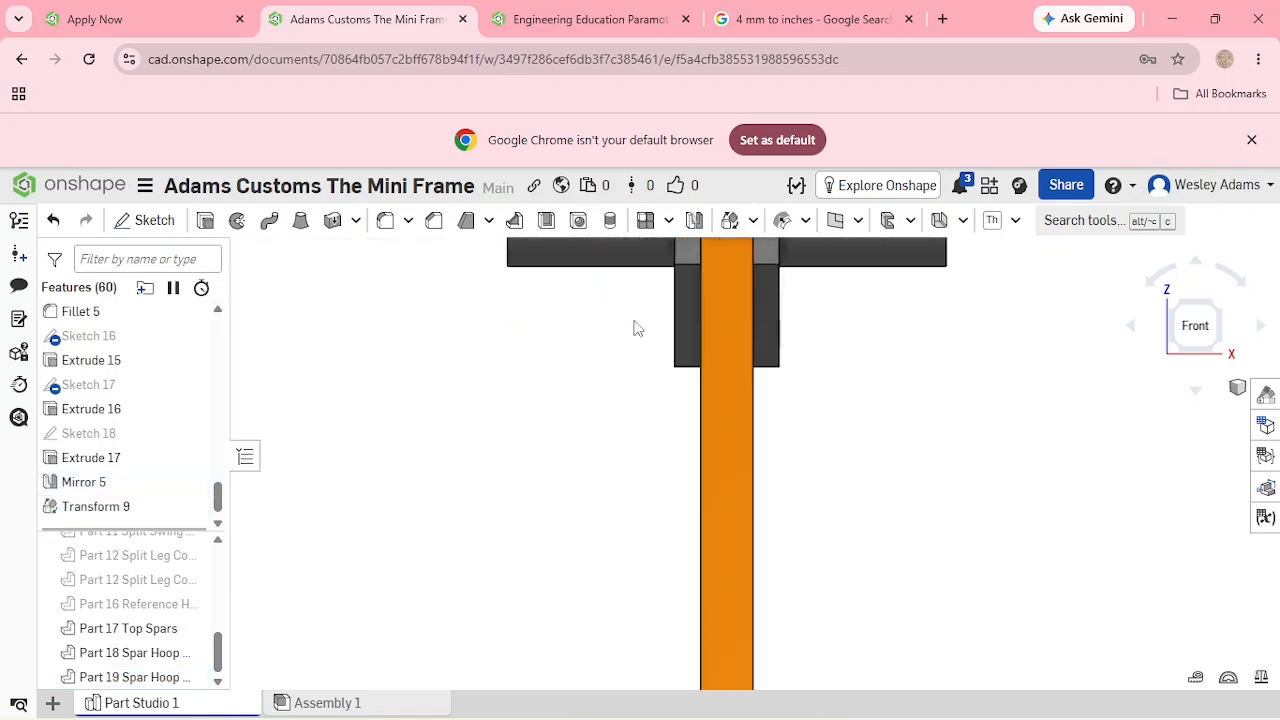
pyautogui.scroll(2, 749, 340)
pyautogui.scroll(-5, 766, 351)
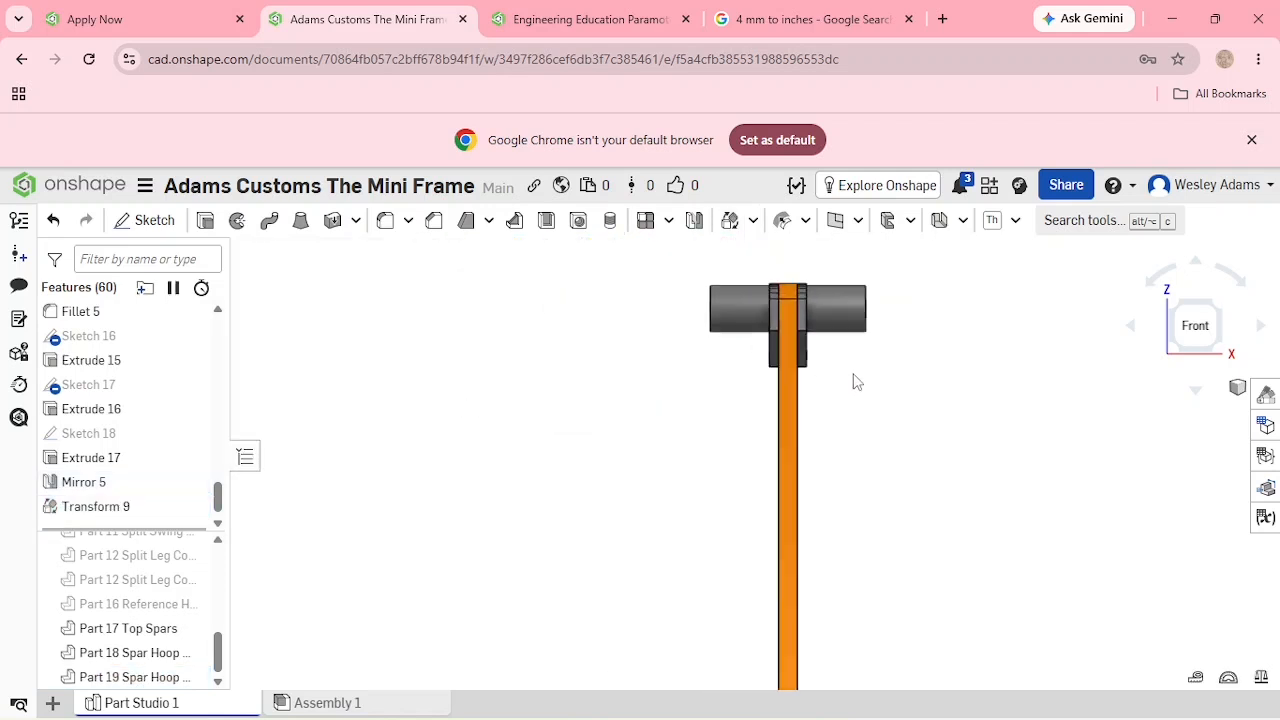
pyautogui.scroll(-2, 856, 381)
pyautogui.moveTo(940, 497); pyautogui.dragTo(785, 467, button='right')
pyautogui.click(1218, 336)
pyautogui.scroll(3, 917, 346)
pyautogui.scroll(5, 803, 443)
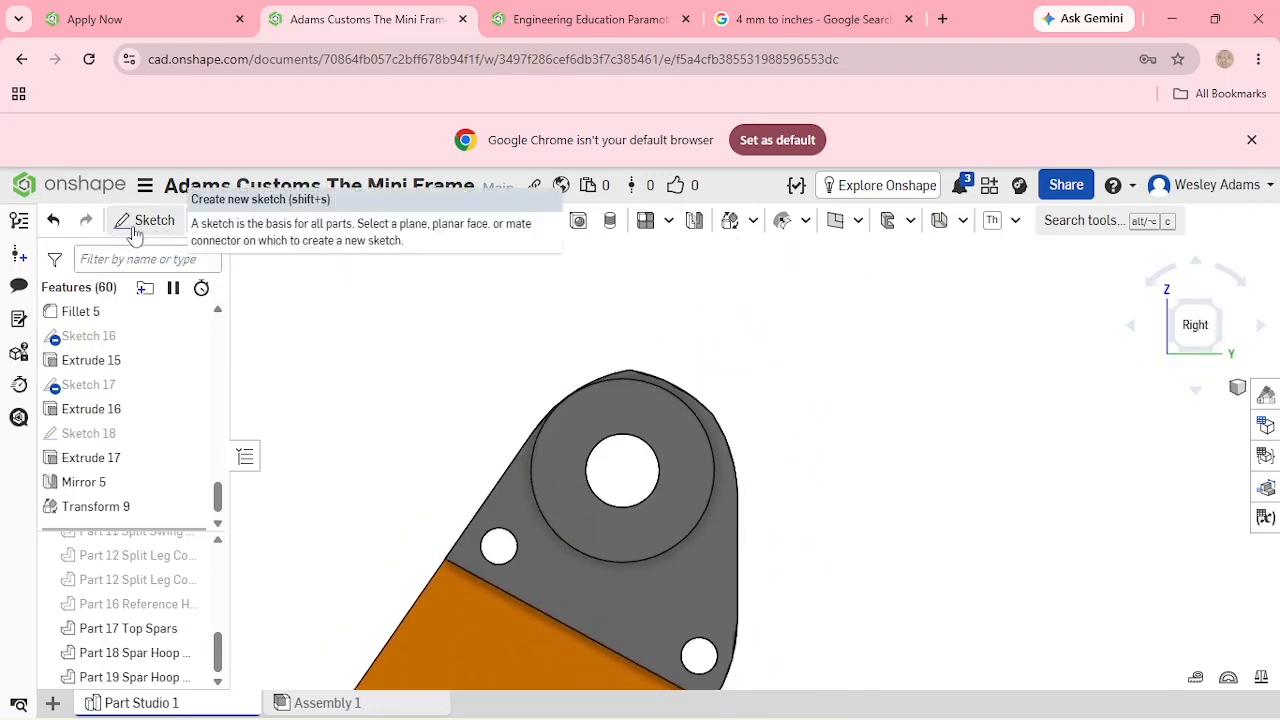
pyautogui.click(140, 221)
pyautogui.click(590, 511)
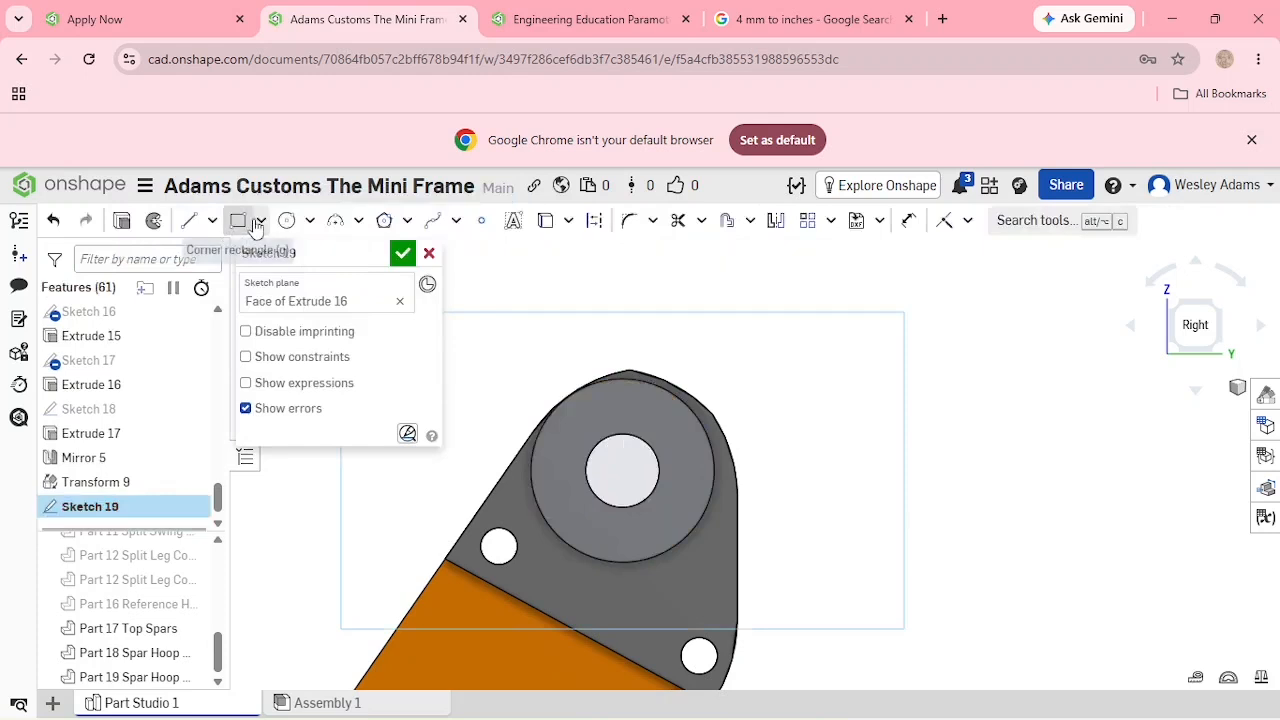
pyautogui.click(288, 221)
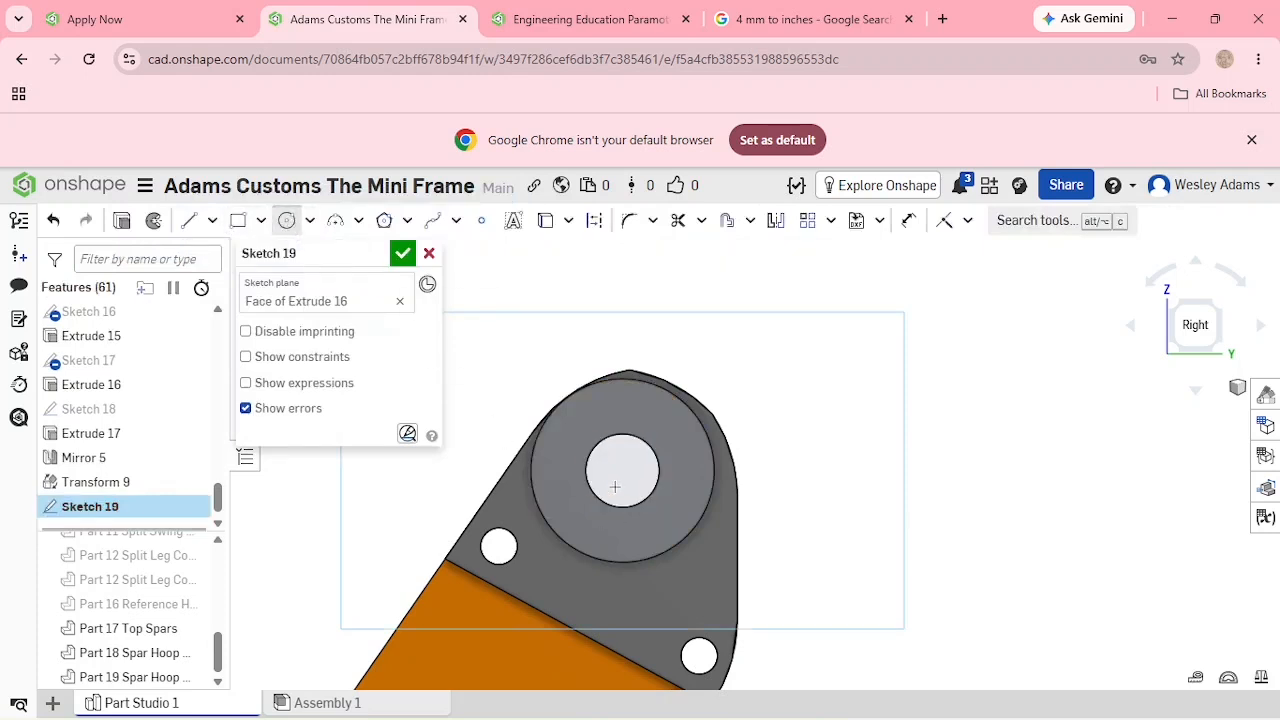
pyautogui.click(622, 471)
pyautogui.click(671, 517)
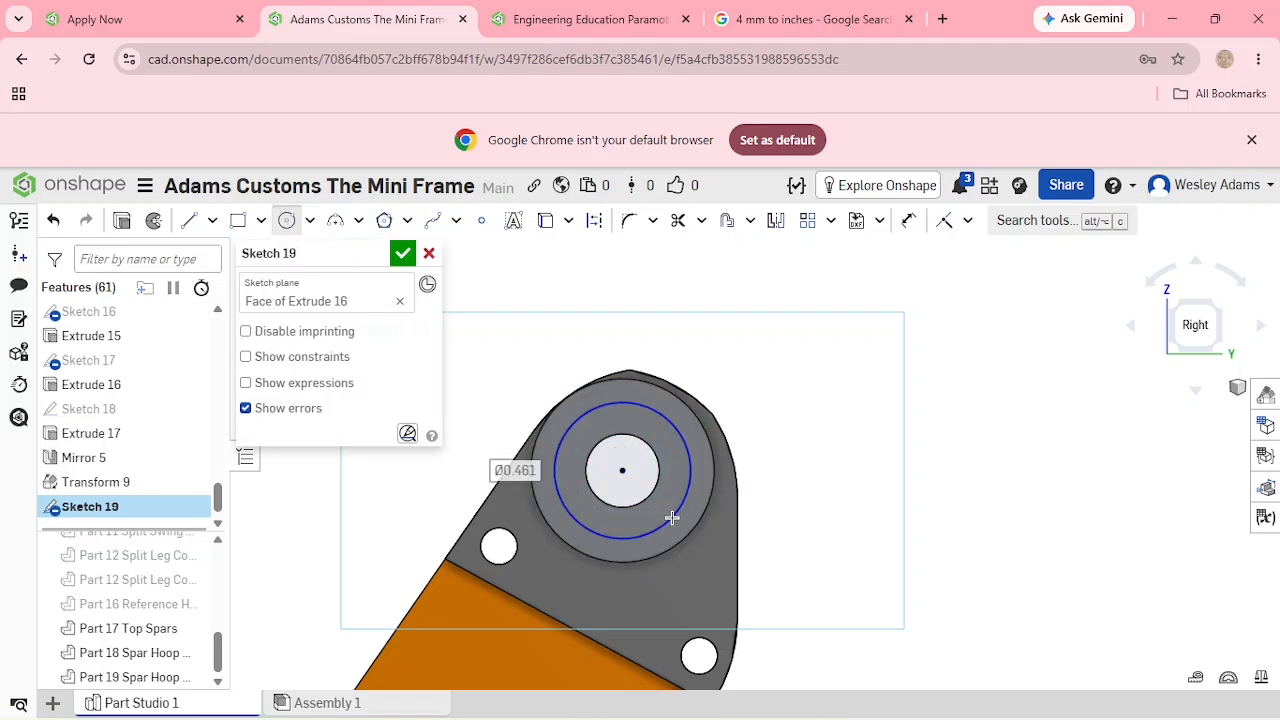
# Dimension the circle on the right boss end face to a diameter of 0.512 in and finish the sketch.
pyautogui.click(908, 220)
pyautogui.click(658, 418)
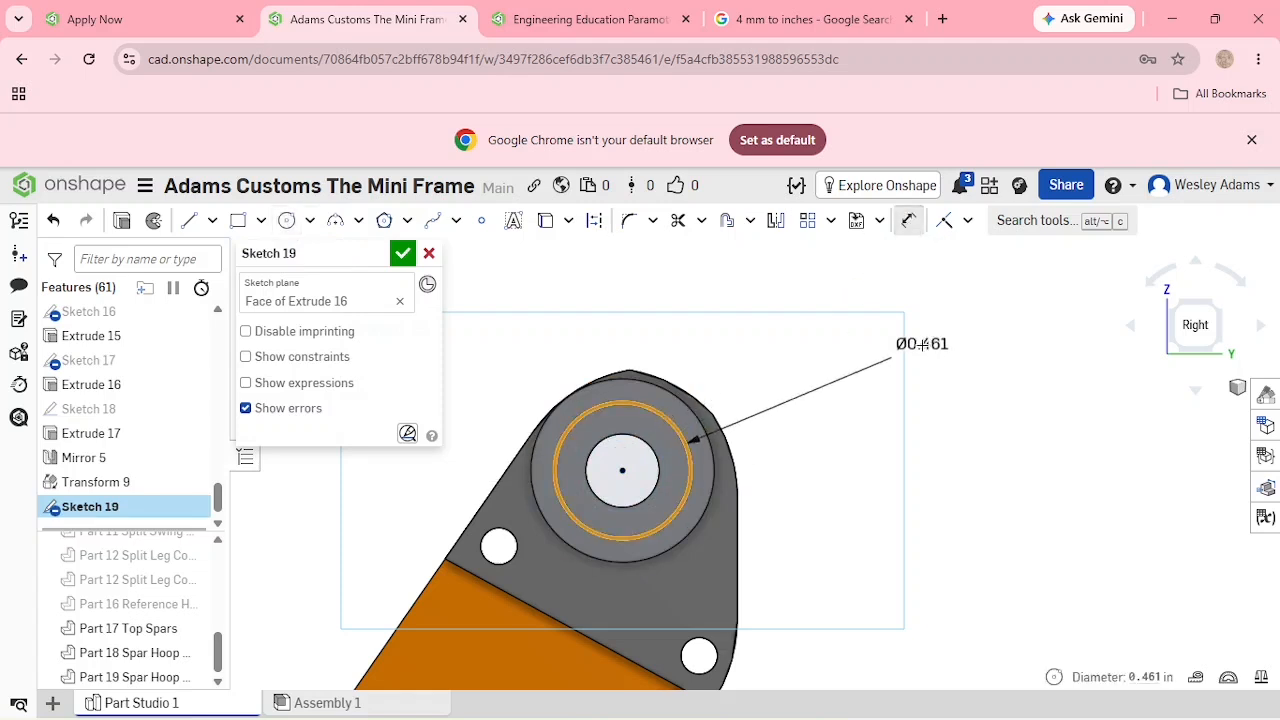
pyautogui.click(903, 375)
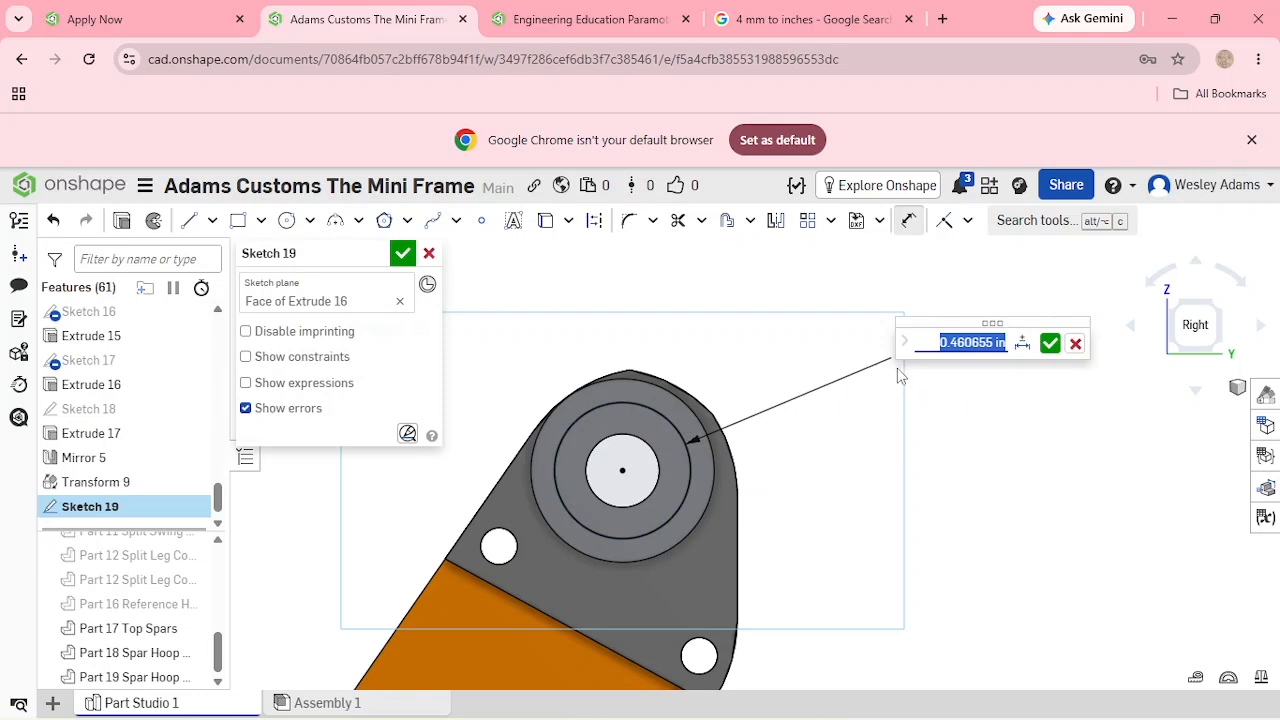
pyautogui.press('BackSpace')
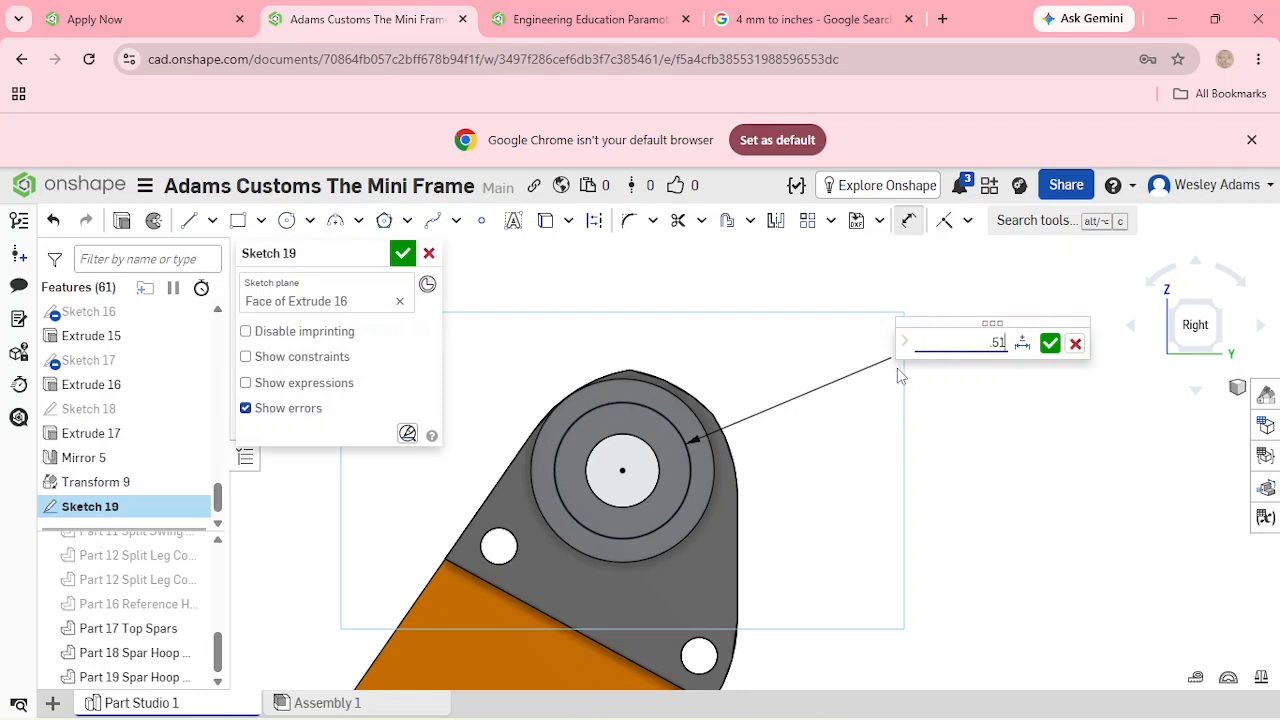
pyautogui.click(1050, 343)
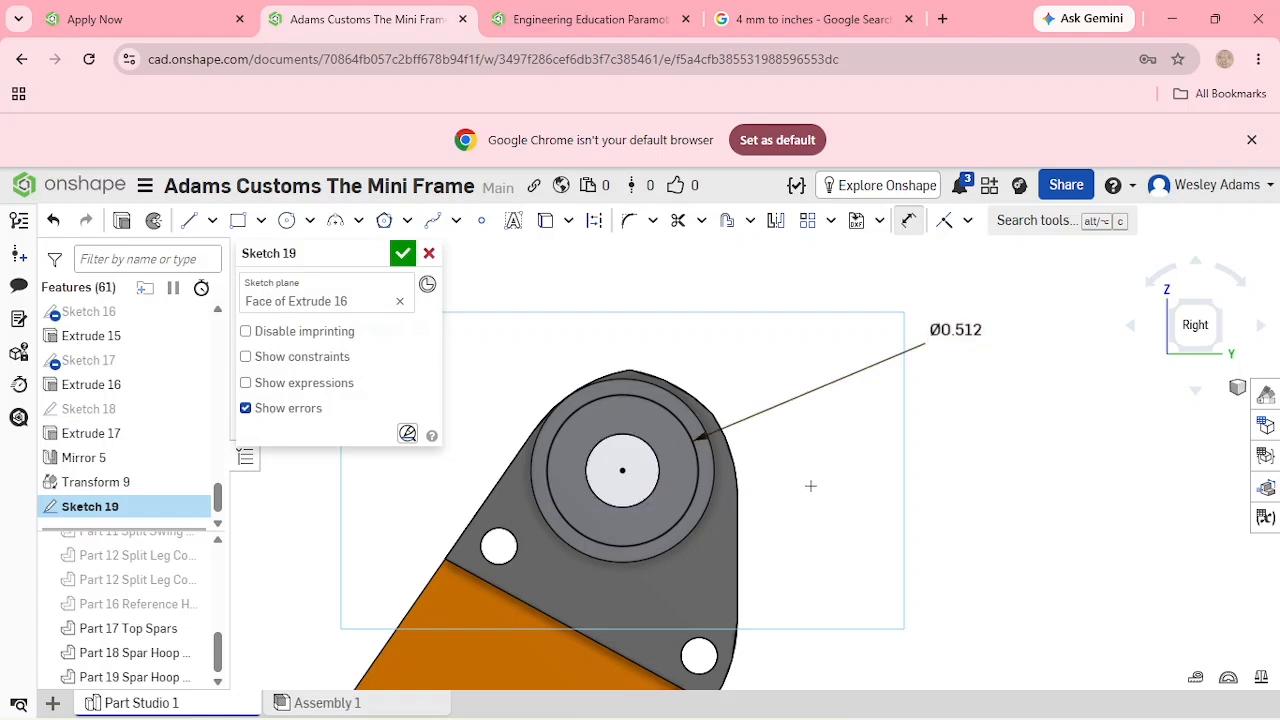
pyautogui.moveTo(810, 486); pyautogui.dragTo(852, 498, button='right')
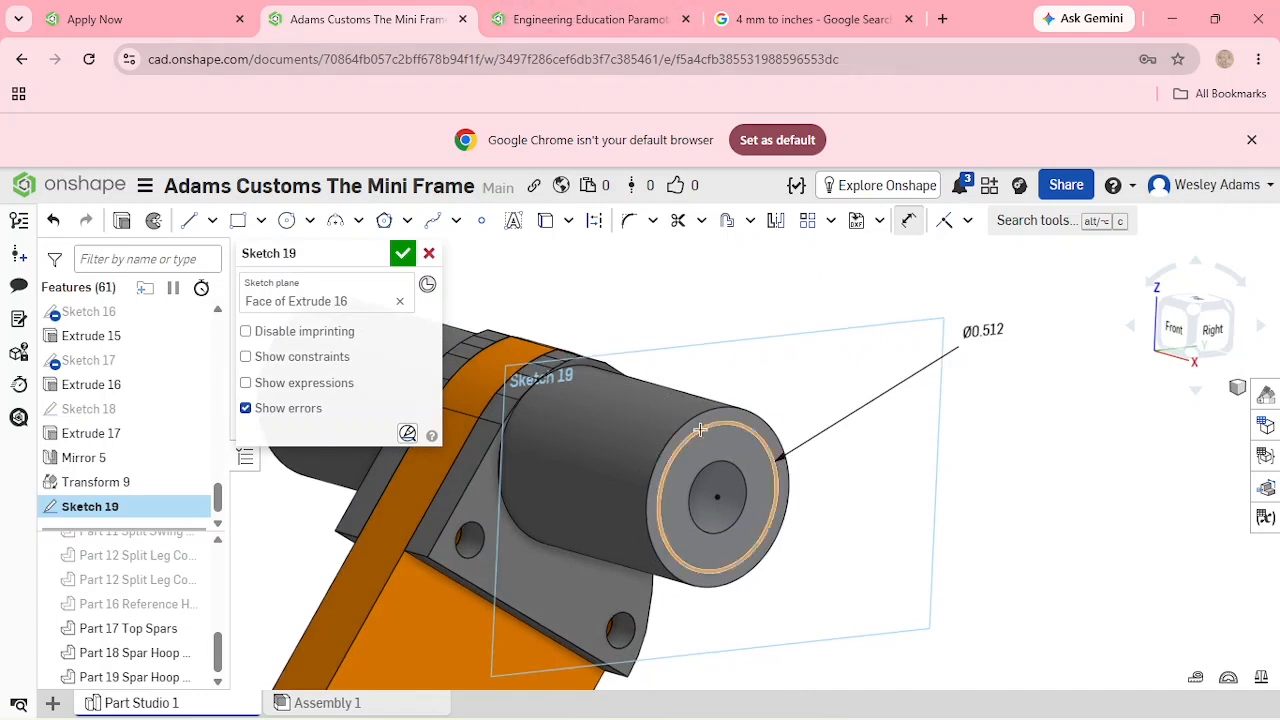
pyautogui.click(718, 491)
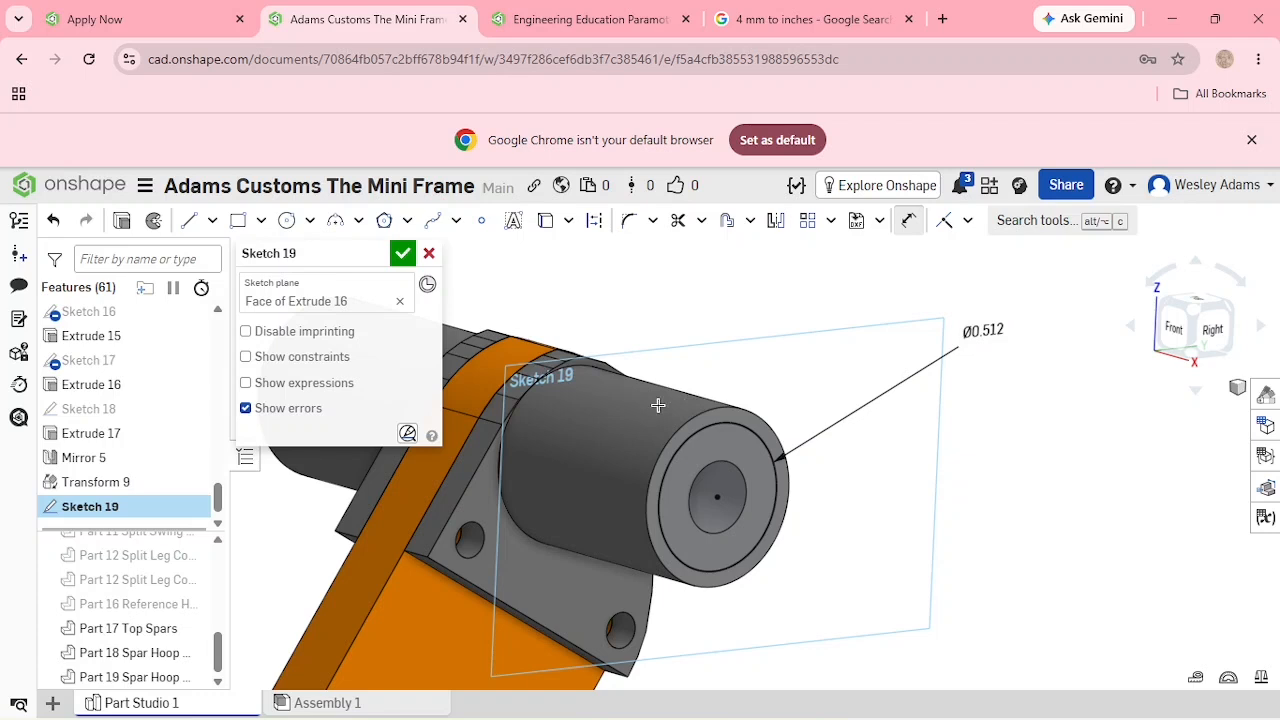
pyautogui.scroll(-1, 901, 528)
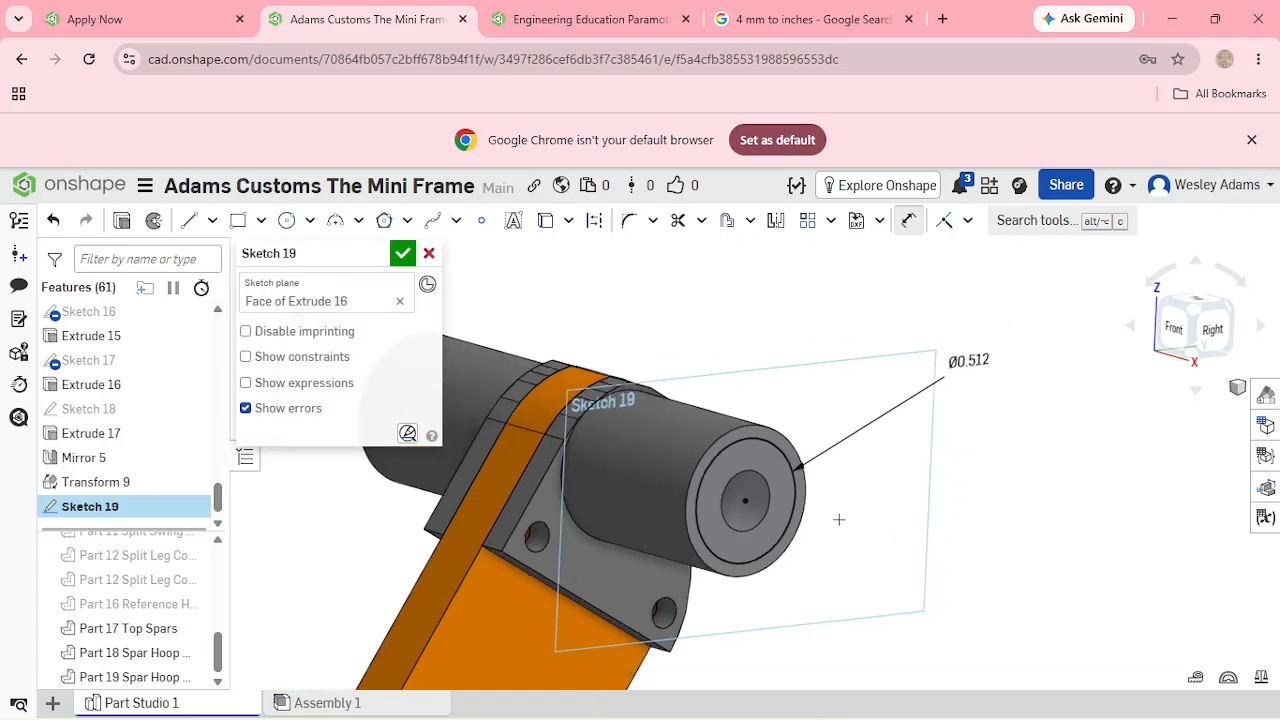
pyautogui.scroll(1, 837, 519)
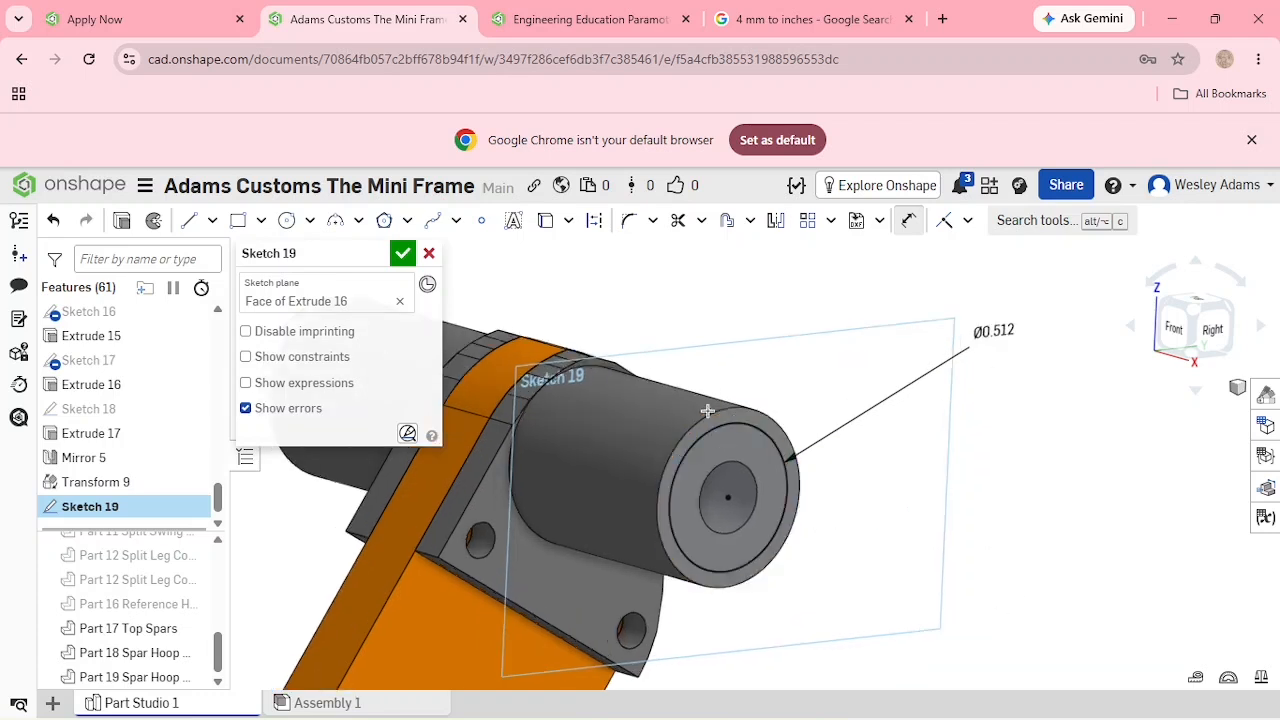
pyautogui.click(402, 253)
# Cut the Sketch 19 regions into the right boss with a blind Remove extrude 0.236 in deep.
pyautogui.click(205, 220)
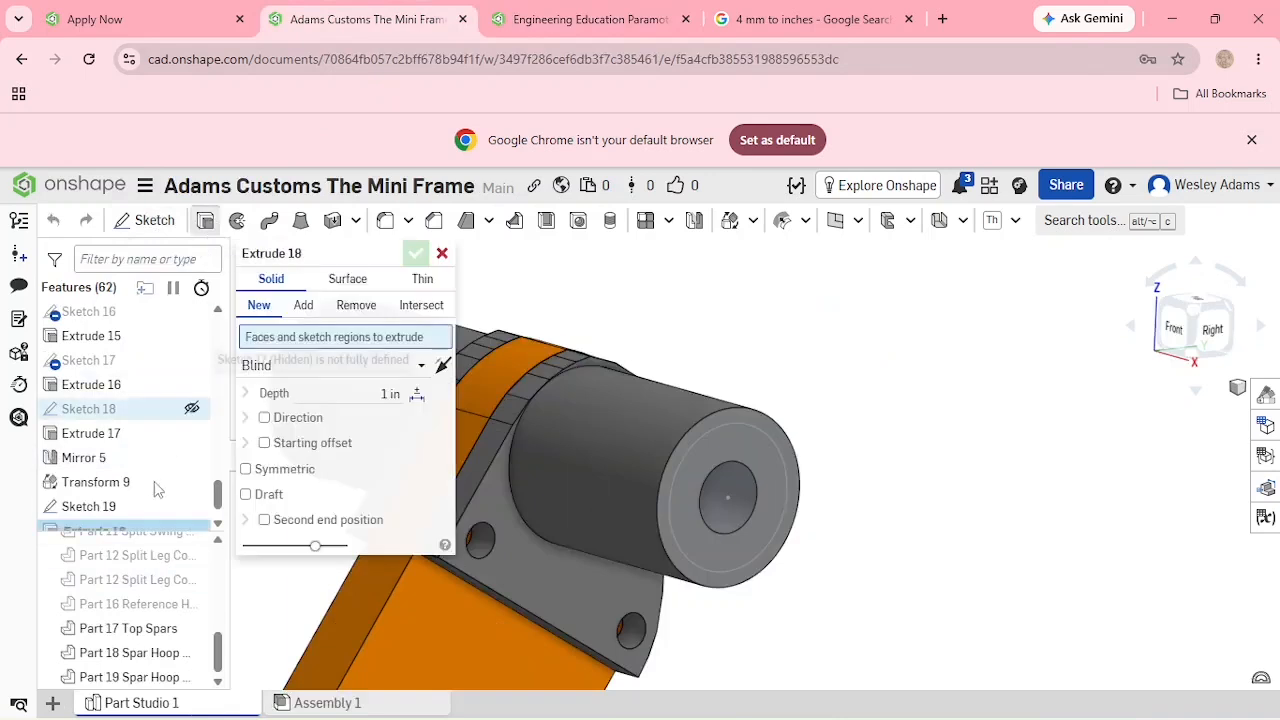
pyautogui.click(90, 482)
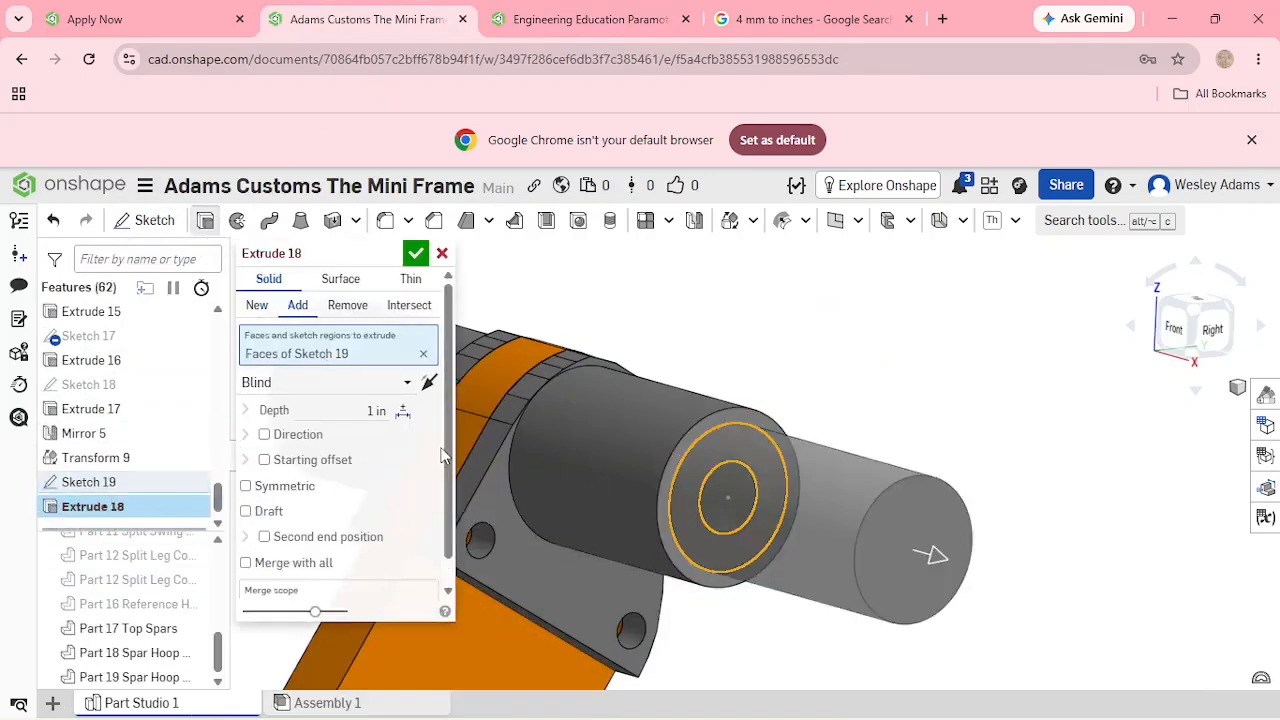
pyautogui.click(347, 305)
pyautogui.click(340, 413)
pyautogui.press('BackSpace')
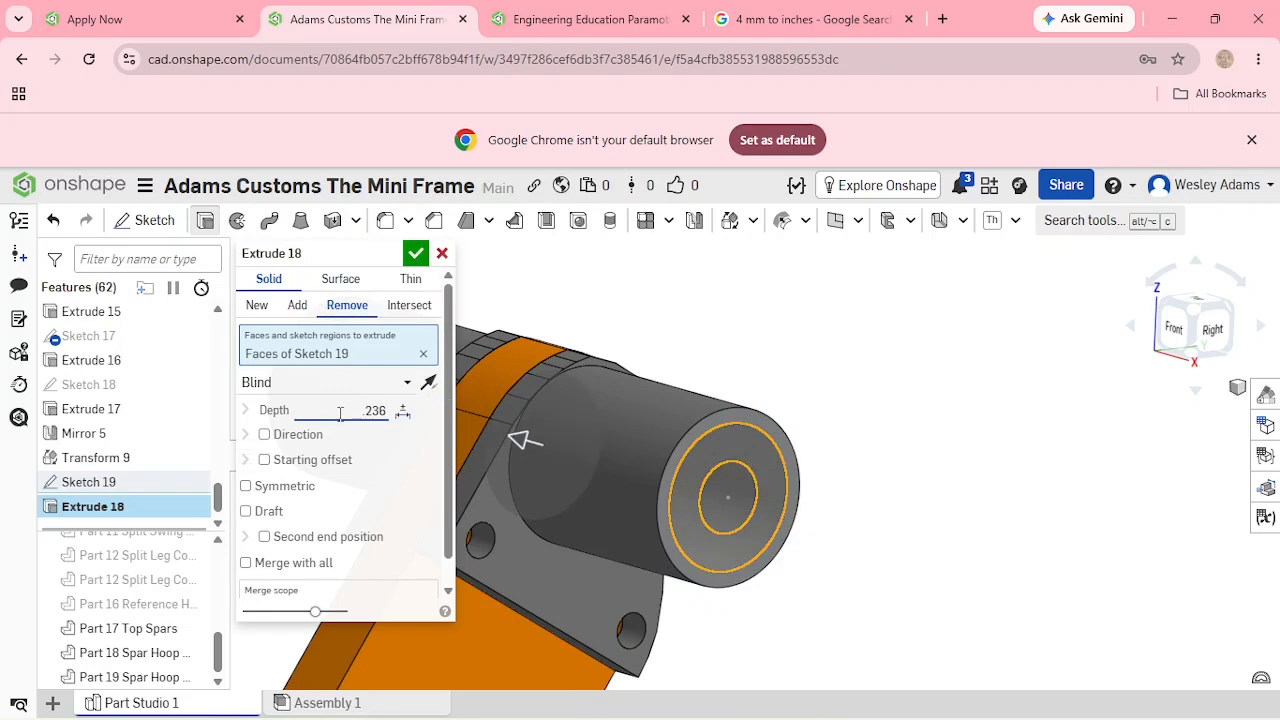
pyautogui.write('.236')
pyautogui.click(416, 253)
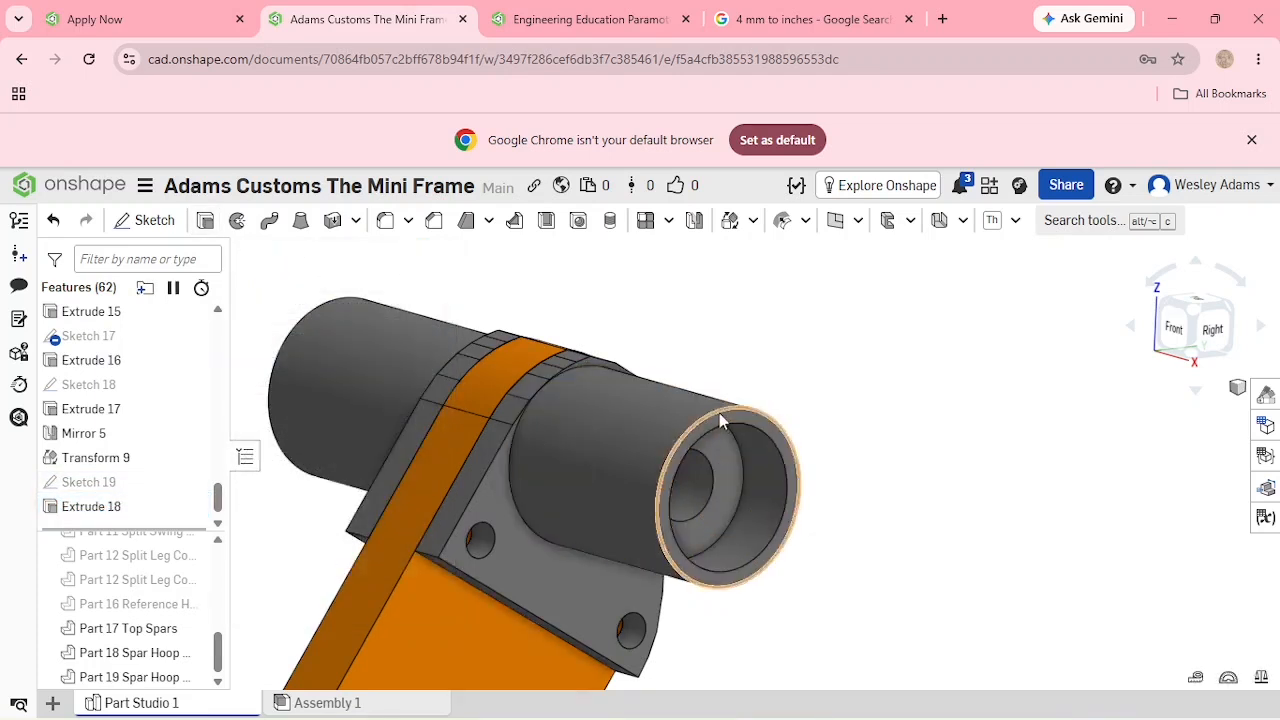
# Fillet the outer end edge of the right boss with a 0.118 in radius.
pyautogui.click(388, 221)
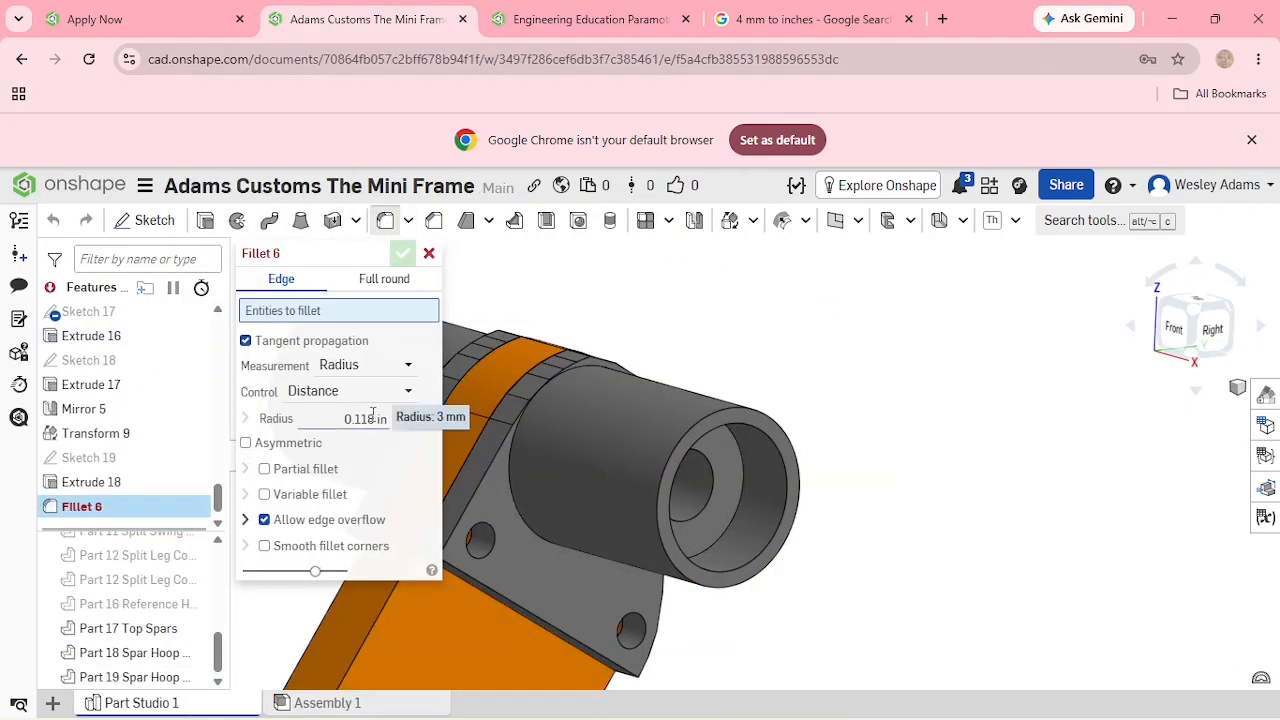
pyautogui.click(766, 424)
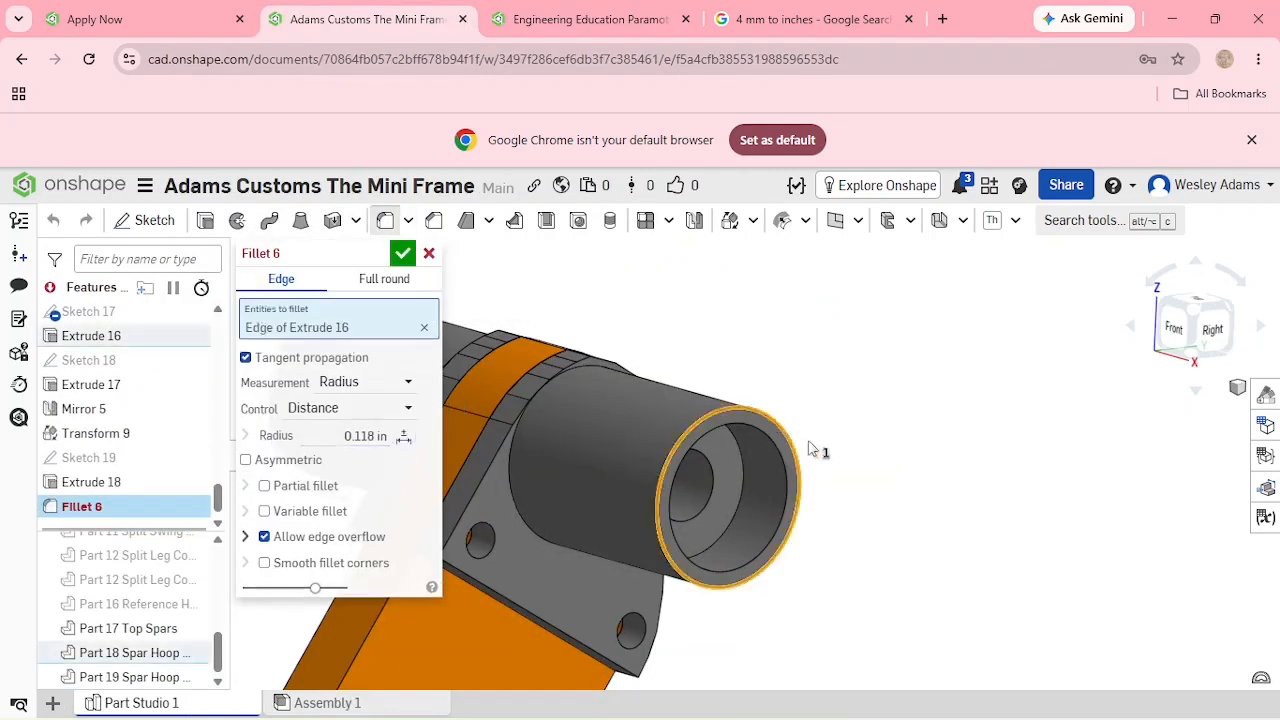
pyautogui.click(401, 256)
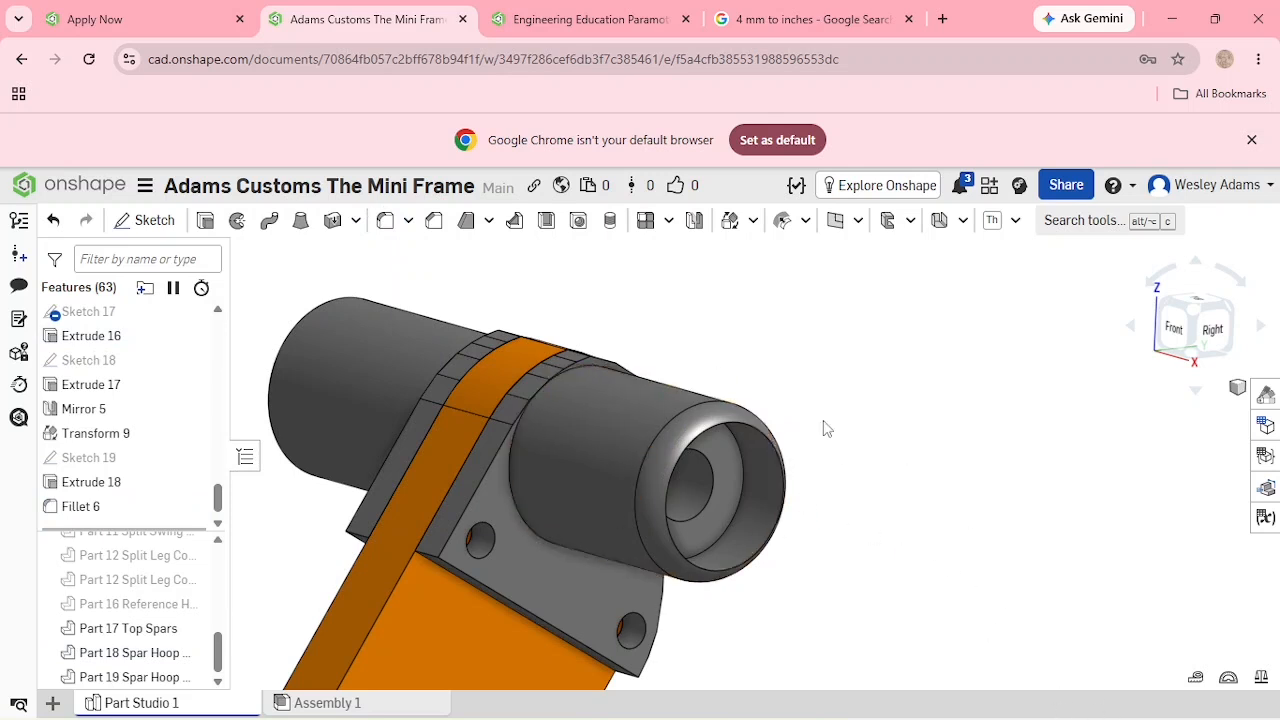
# Sketch a hexagon around a circle about 0.389 in in diameter, centred on the bore, on the end face of the left Spar Hoop Connection boss.
pyautogui.click(1163, 308)
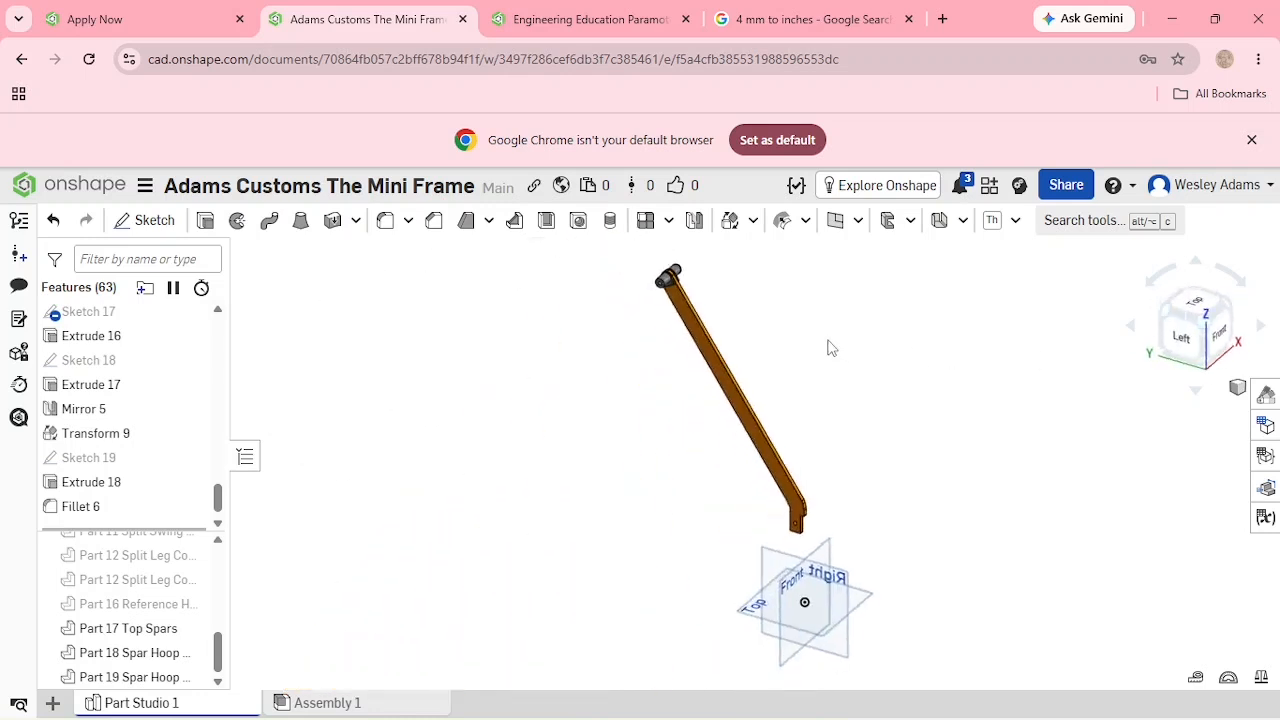
pyautogui.scroll(5, 651, 326)
pyautogui.click(1198, 350)
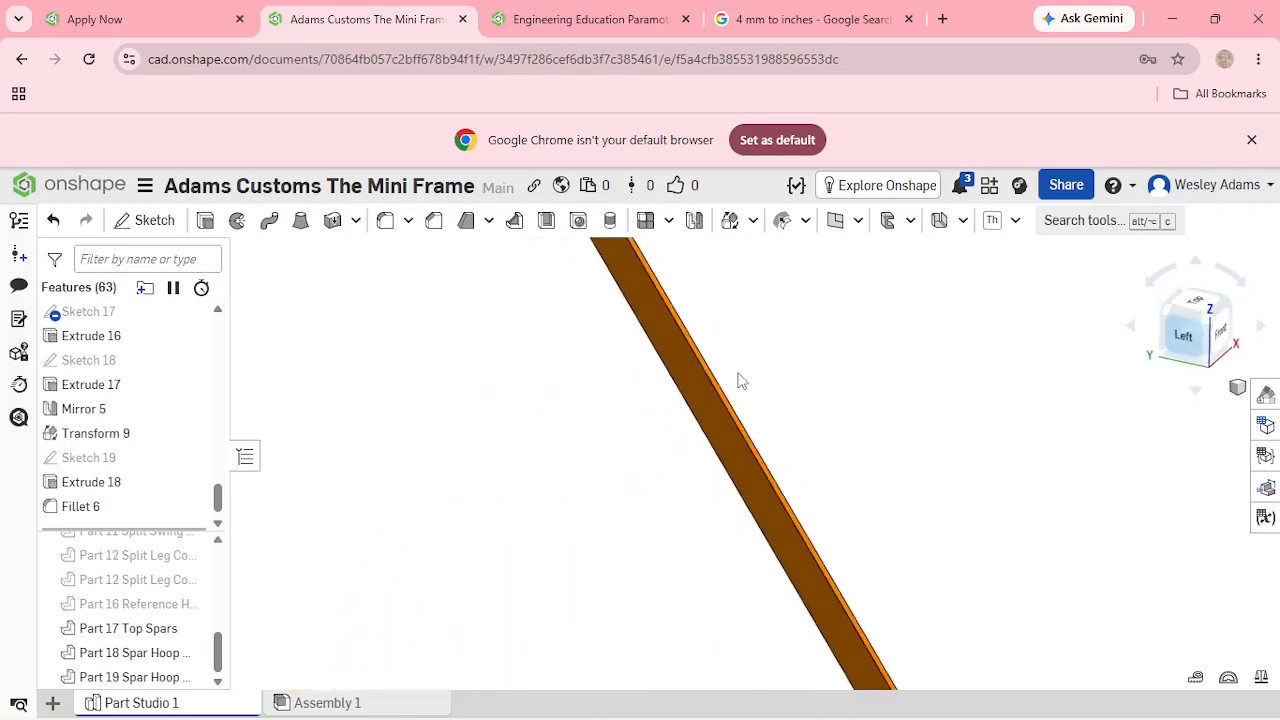
pyautogui.scroll(3, 651, 262)
pyautogui.scroll(2, 651, 262)
pyautogui.scroll(-3, 777, 337)
pyautogui.moveTo(606, 496); pyautogui.dragTo(578, 715, button='middle')
pyautogui.scroll(7, 548, 560)
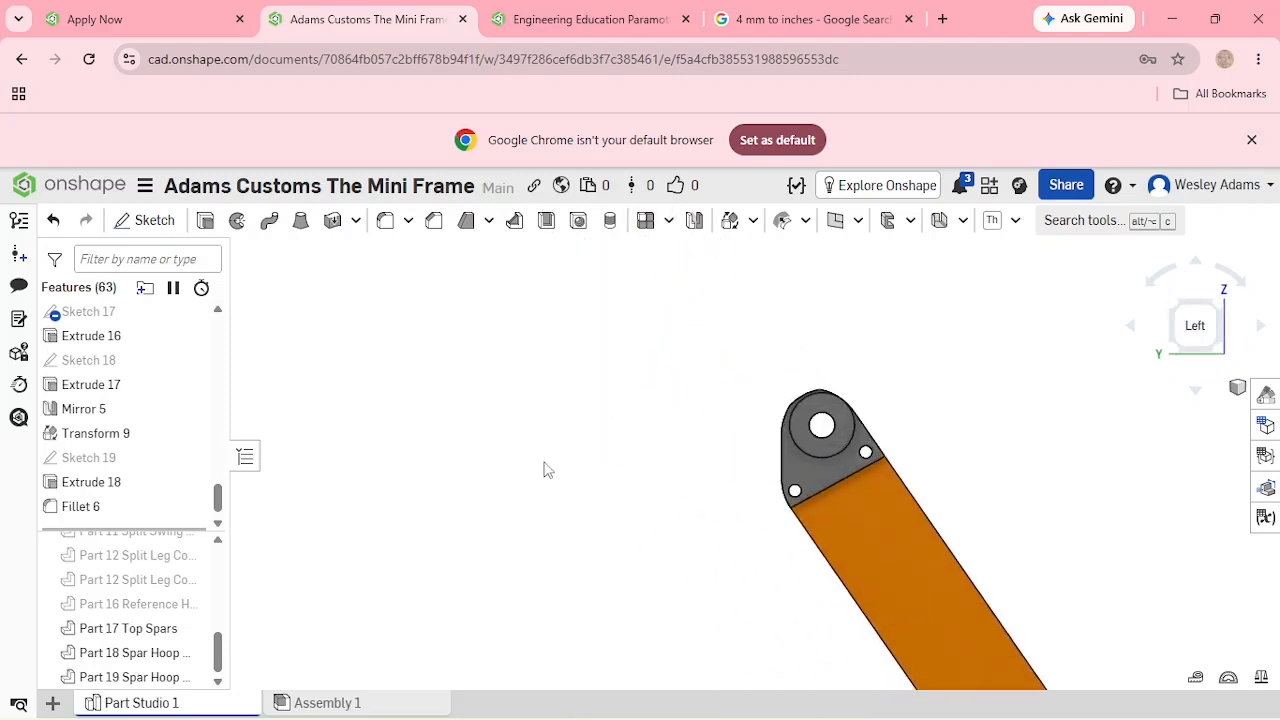
pyautogui.scroll(1, 628, 480)
pyautogui.moveTo(628, 480); pyautogui.dragTo(263, 506, button='middle')
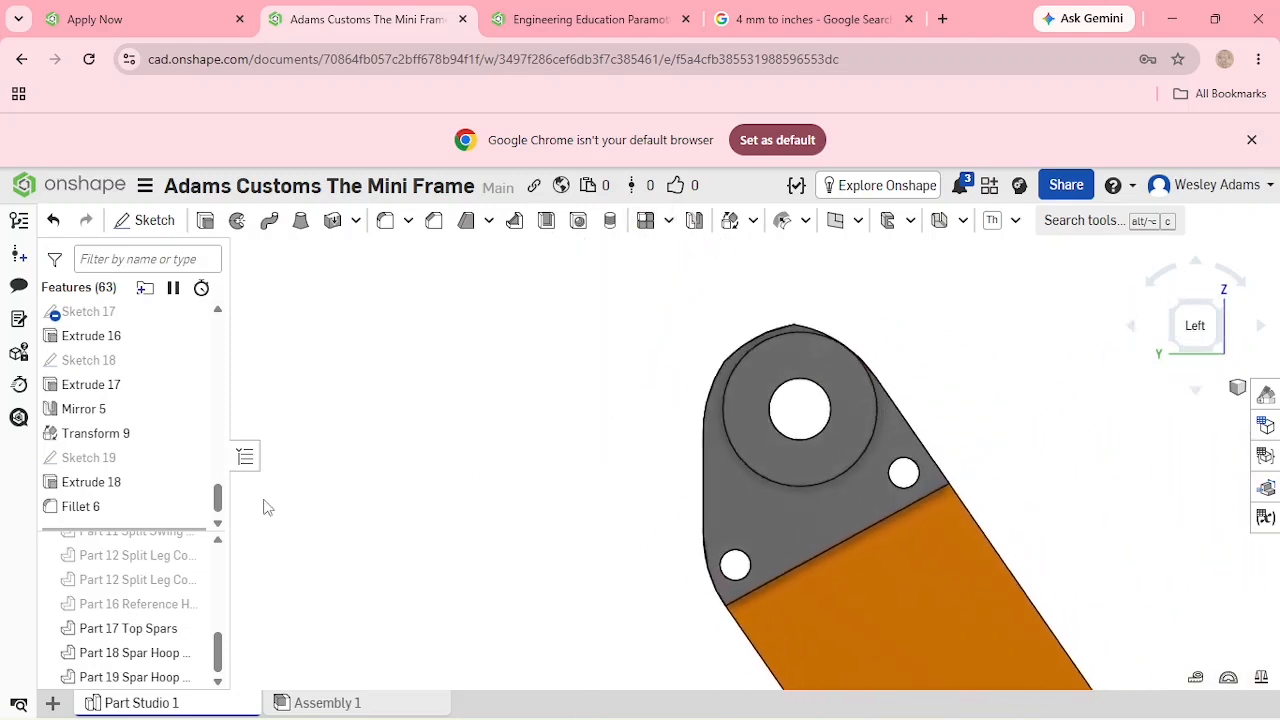
pyautogui.moveTo(485, 440); pyautogui.dragTo(355, 450, button='middle')
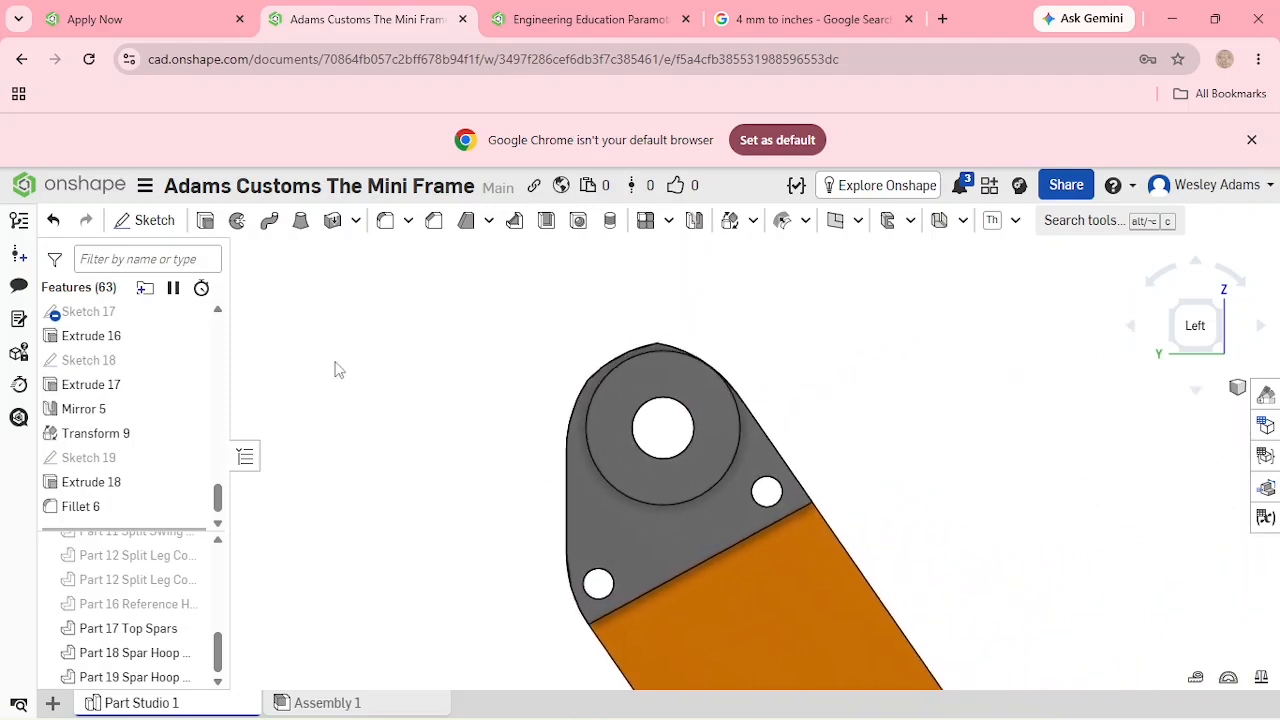
pyautogui.click(147, 220)
pyautogui.click(607, 427)
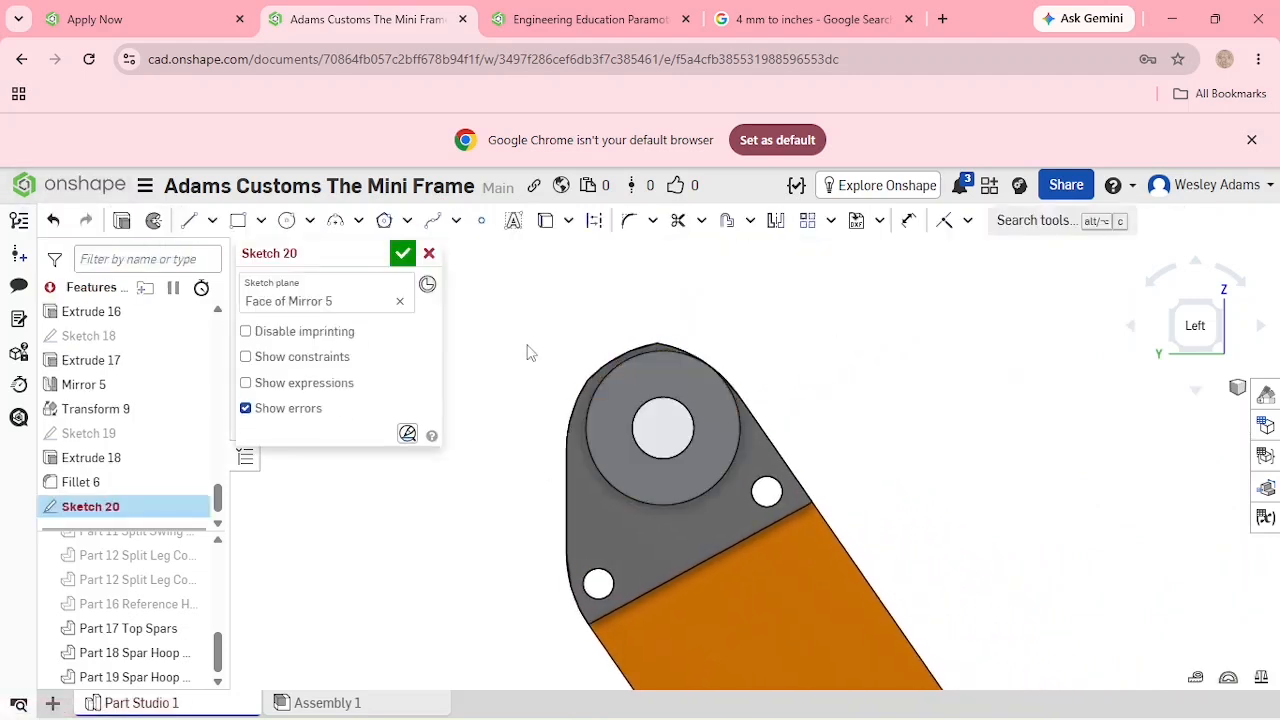
pyautogui.click(386, 222)
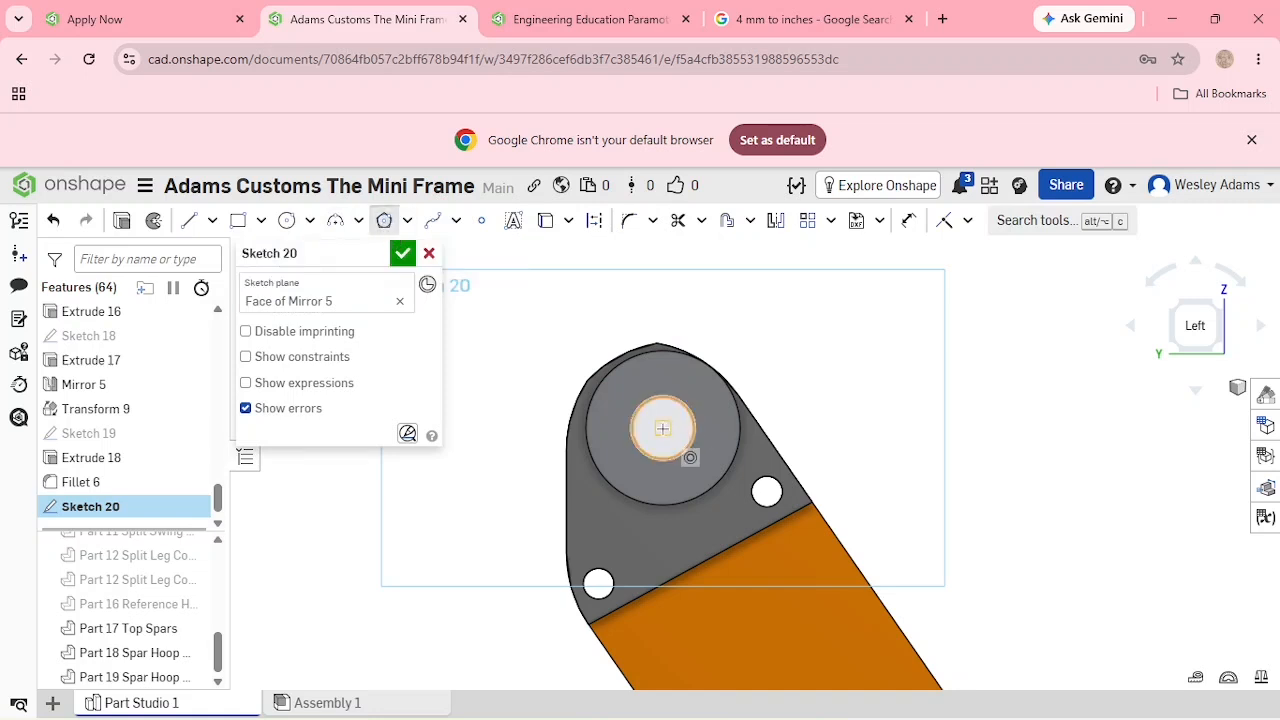
pyautogui.click(663, 427)
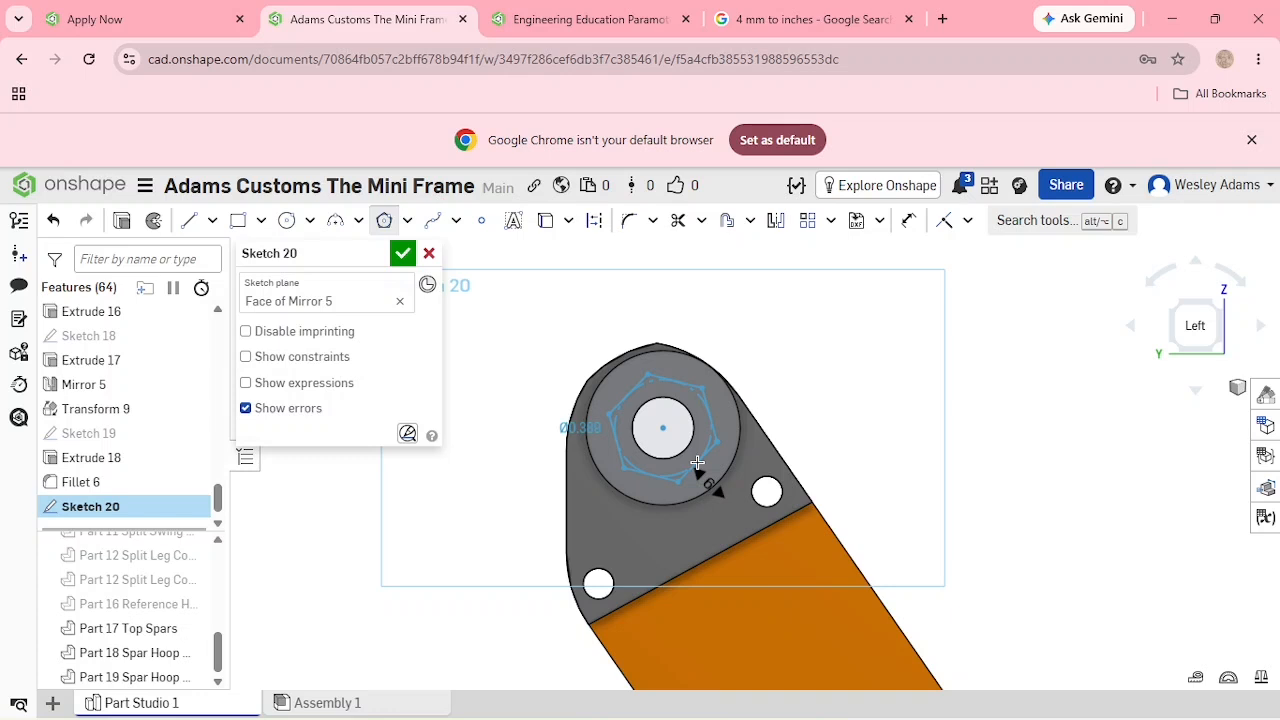
pyautogui.click(697, 462)
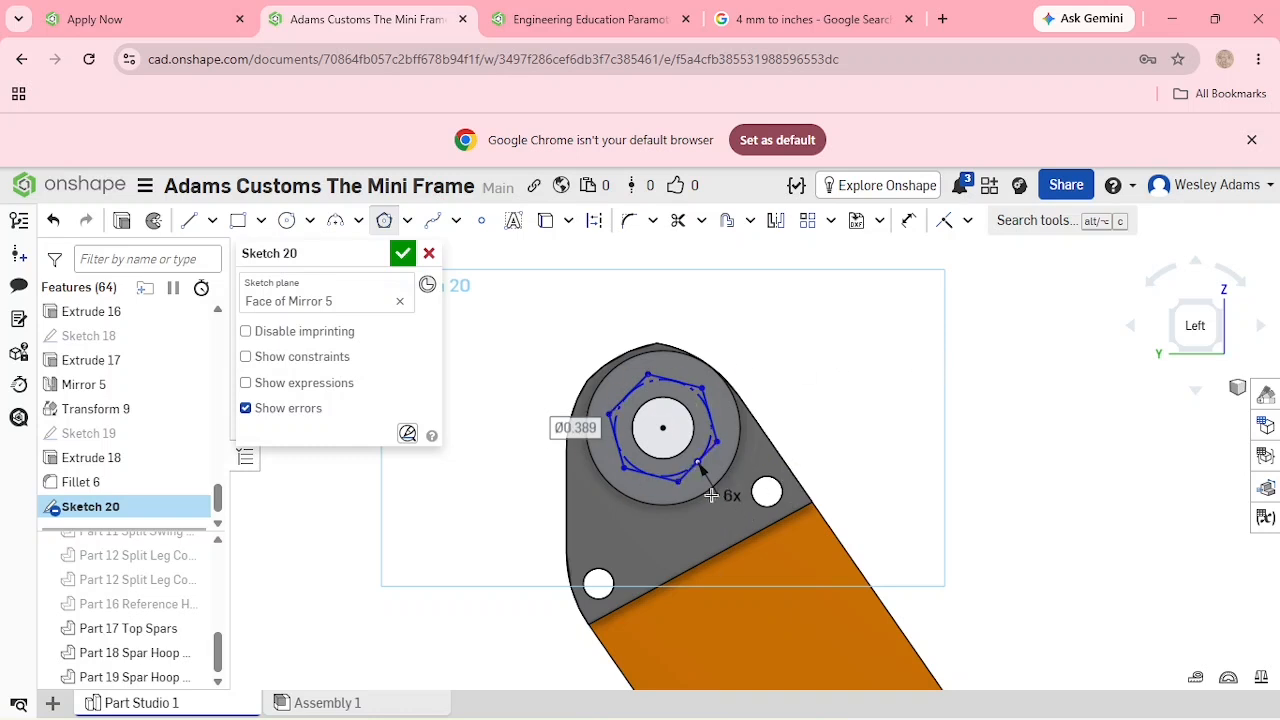
# Dimension the hexagon's inscribed circle to a diameter of 0.394 in and finish the sketch.
pyautogui.press('d')
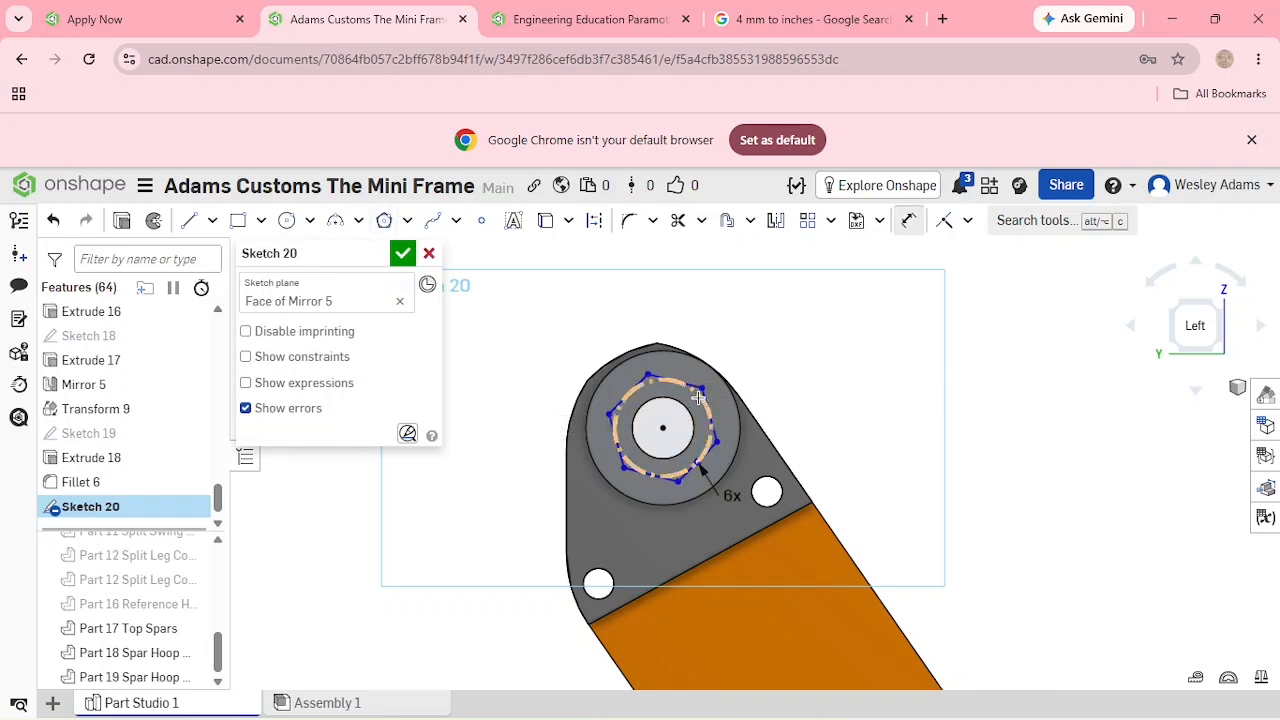
pyautogui.click(698, 398)
pyautogui.click(823, 394)
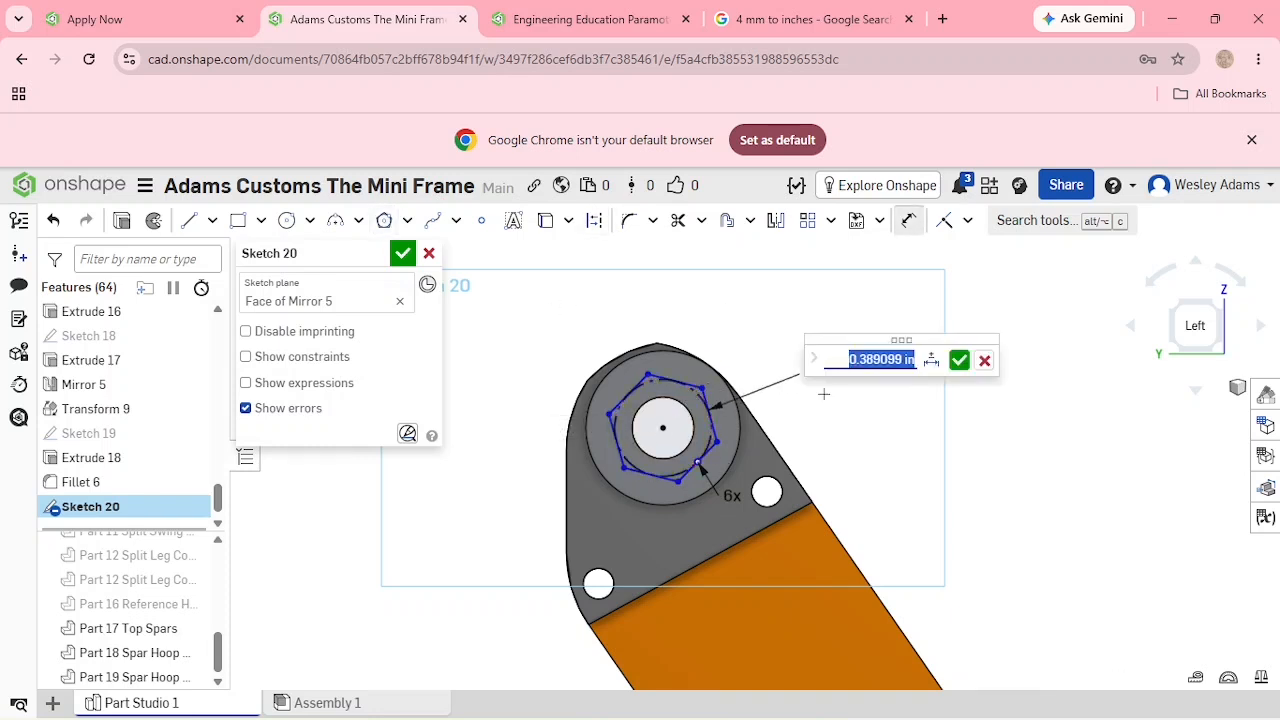
pyautogui.press('BackSpace')
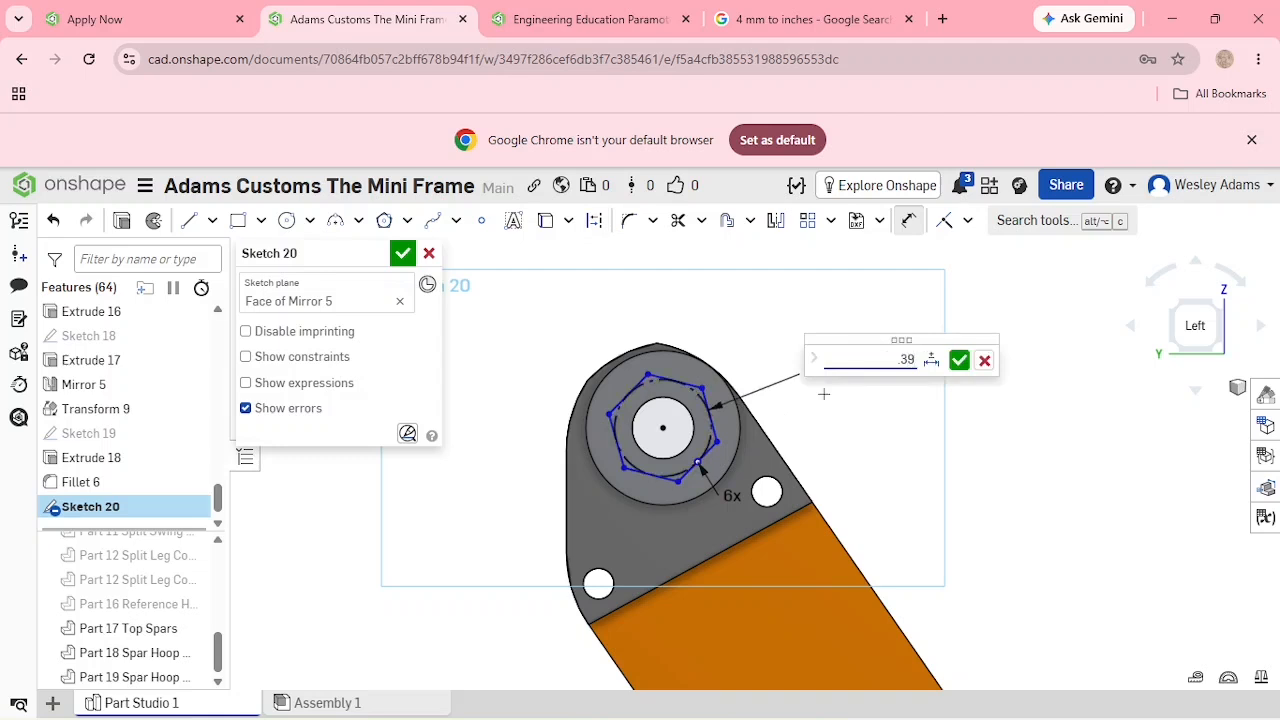
pyautogui.write('.394')
pyautogui.click(953, 358)
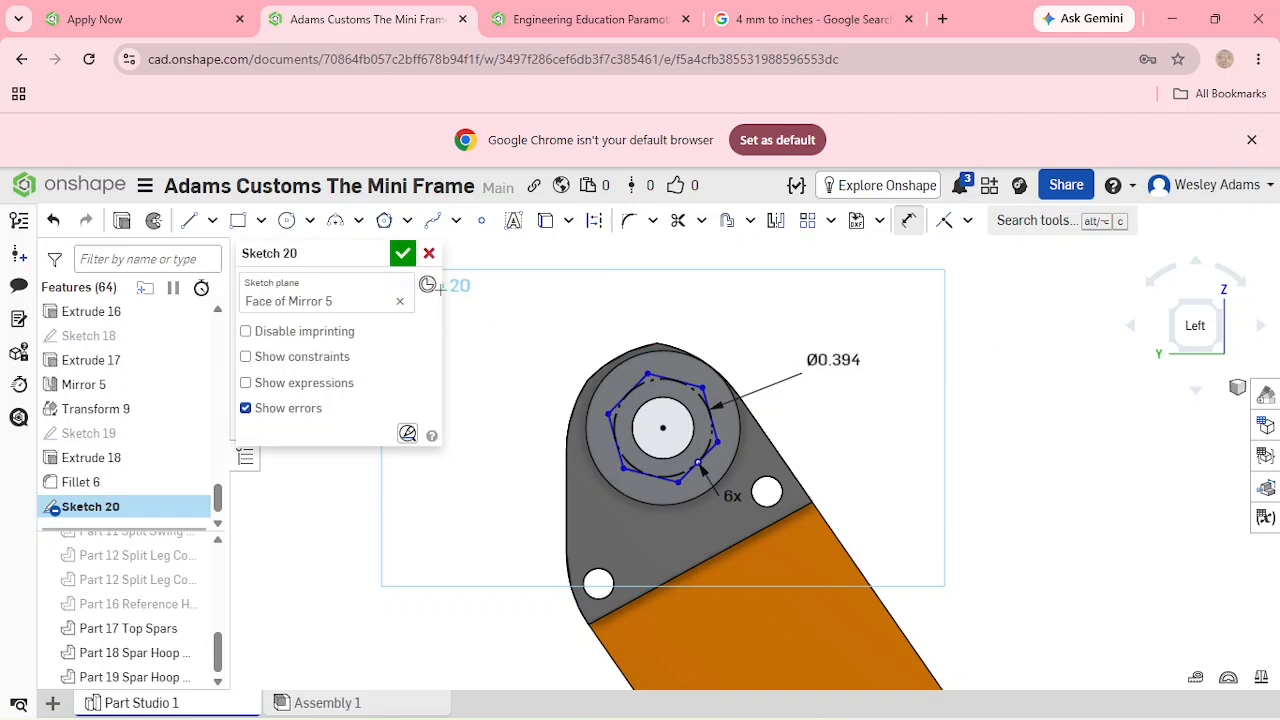
pyautogui.click(401, 256)
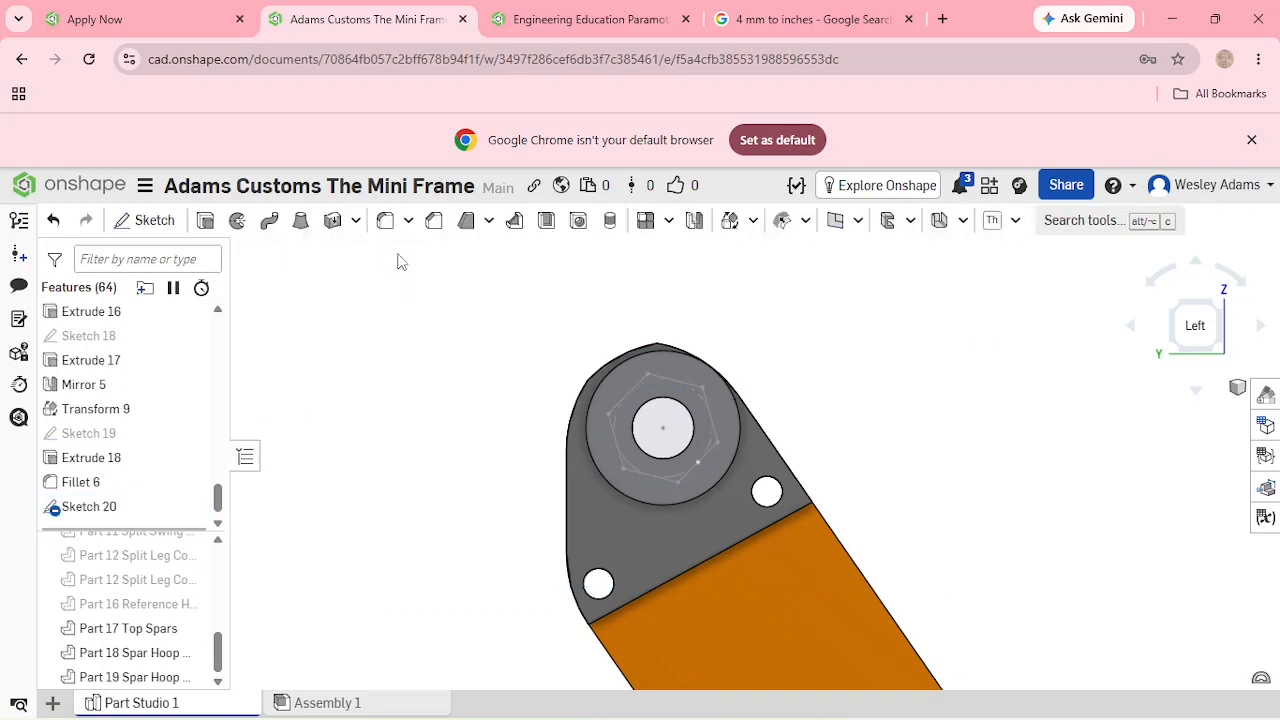
# Cut the Sketch 20 hexagon regions into the end of the left boss with a blind Remove extrude 0.276 in deep.
pyautogui.click(1175, 310)
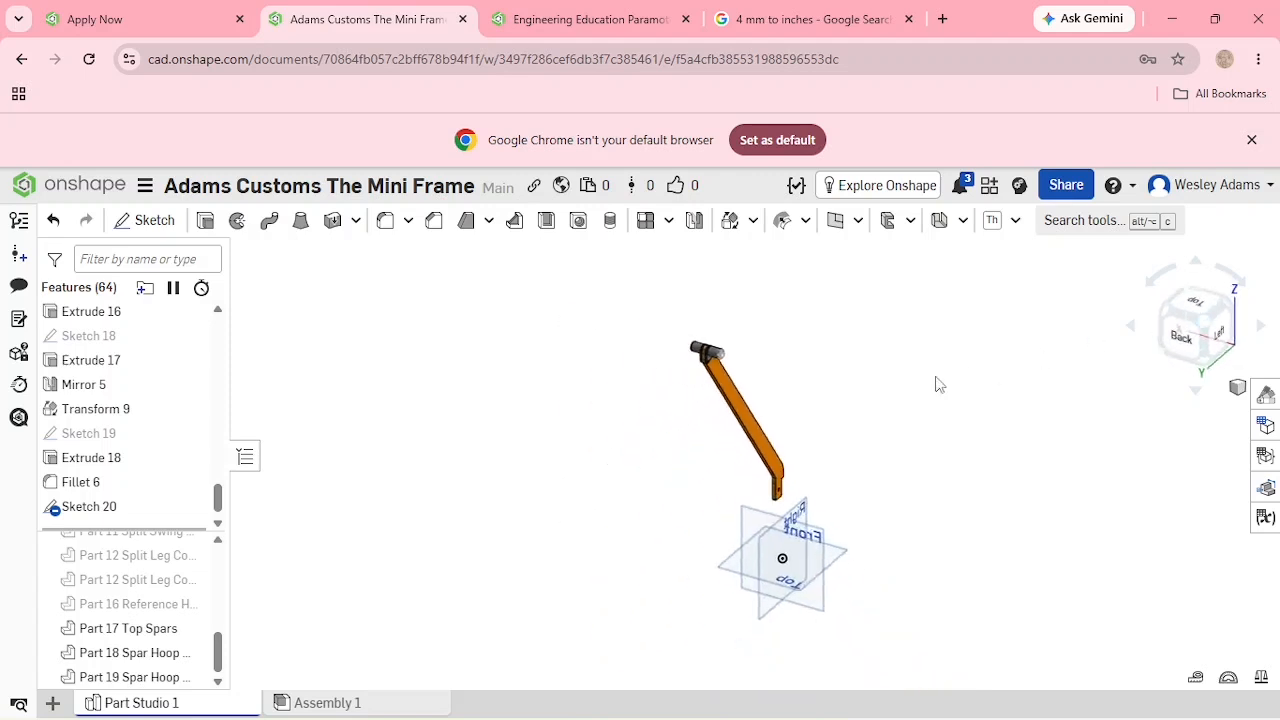
pyautogui.scroll(10, 797, 400)
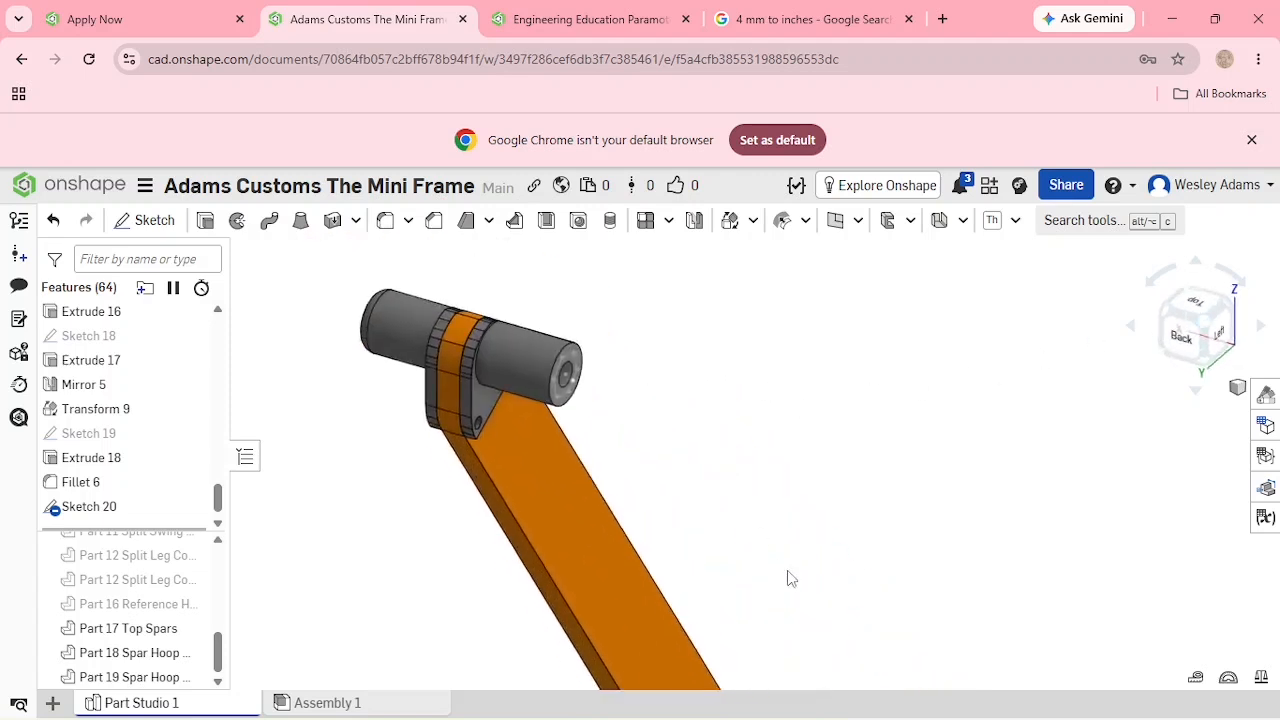
pyautogui.scroll(3, 654, 371)
pyautogui.scroll(-2, 834, 483)
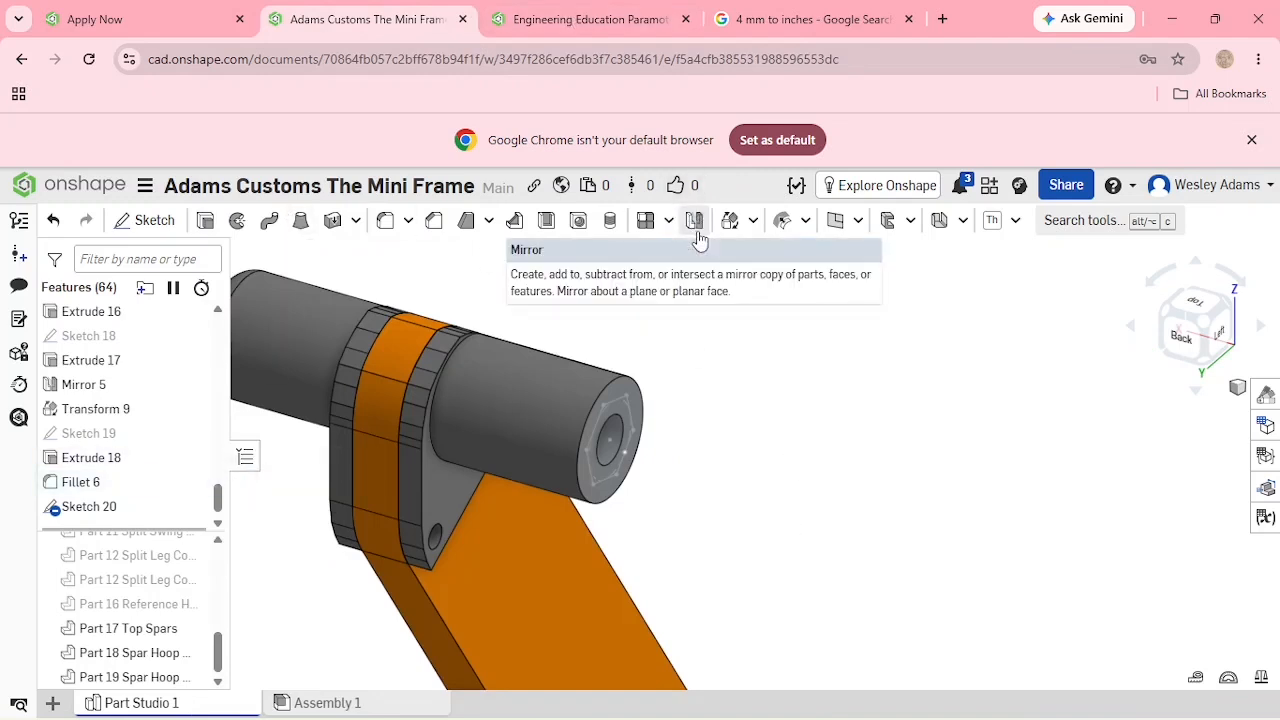
pyautogui.click(202, 221)
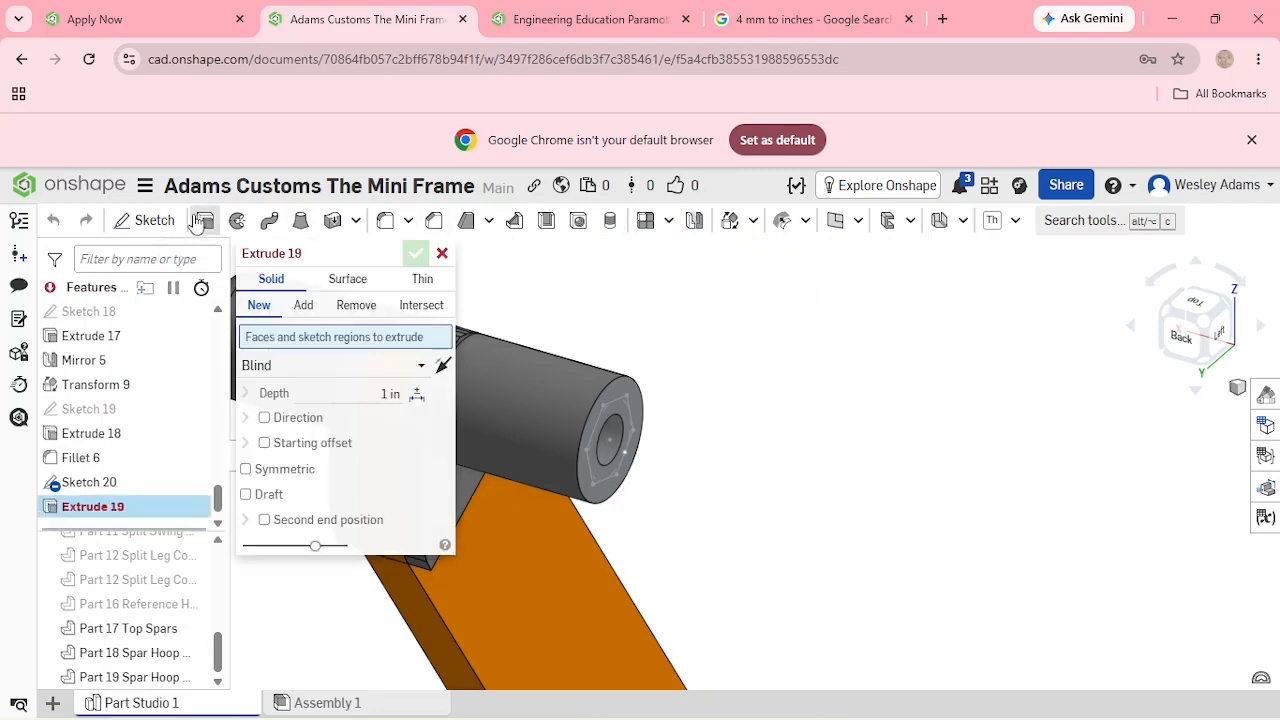
pyautogui.click(326, 394)
pyautogui.press('BackSpace')
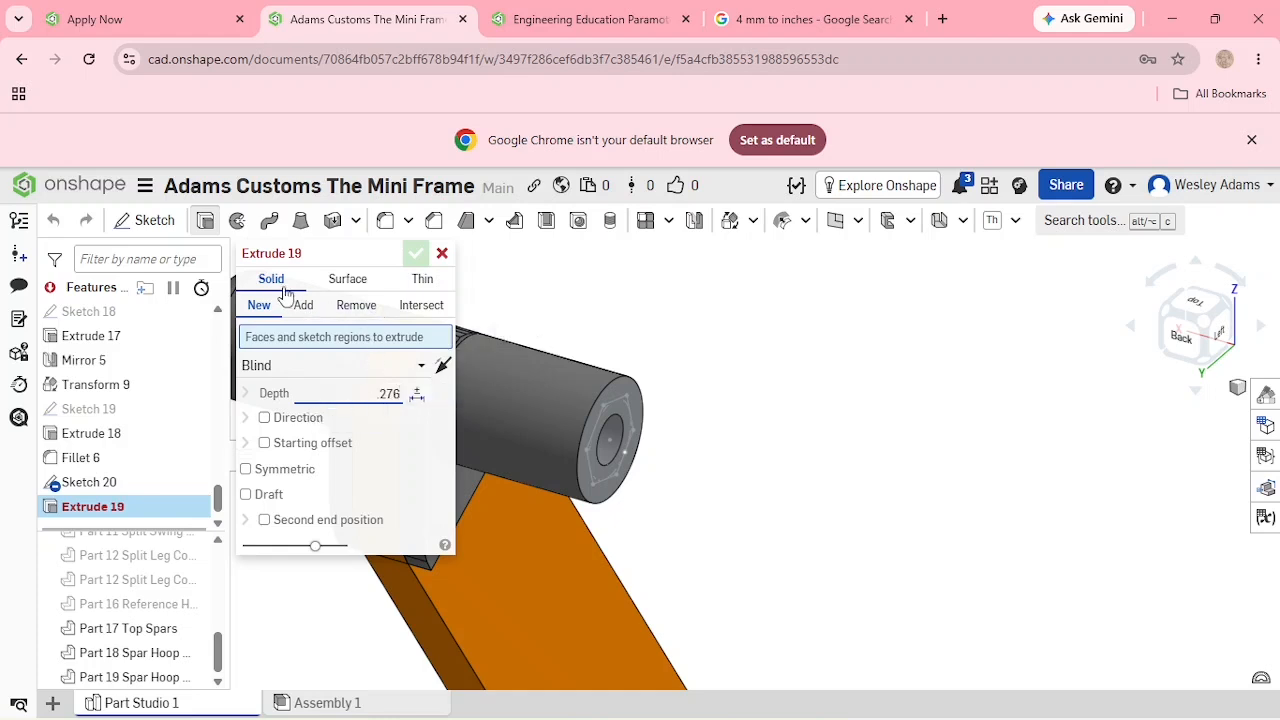
pyautogui.click(105, 483)
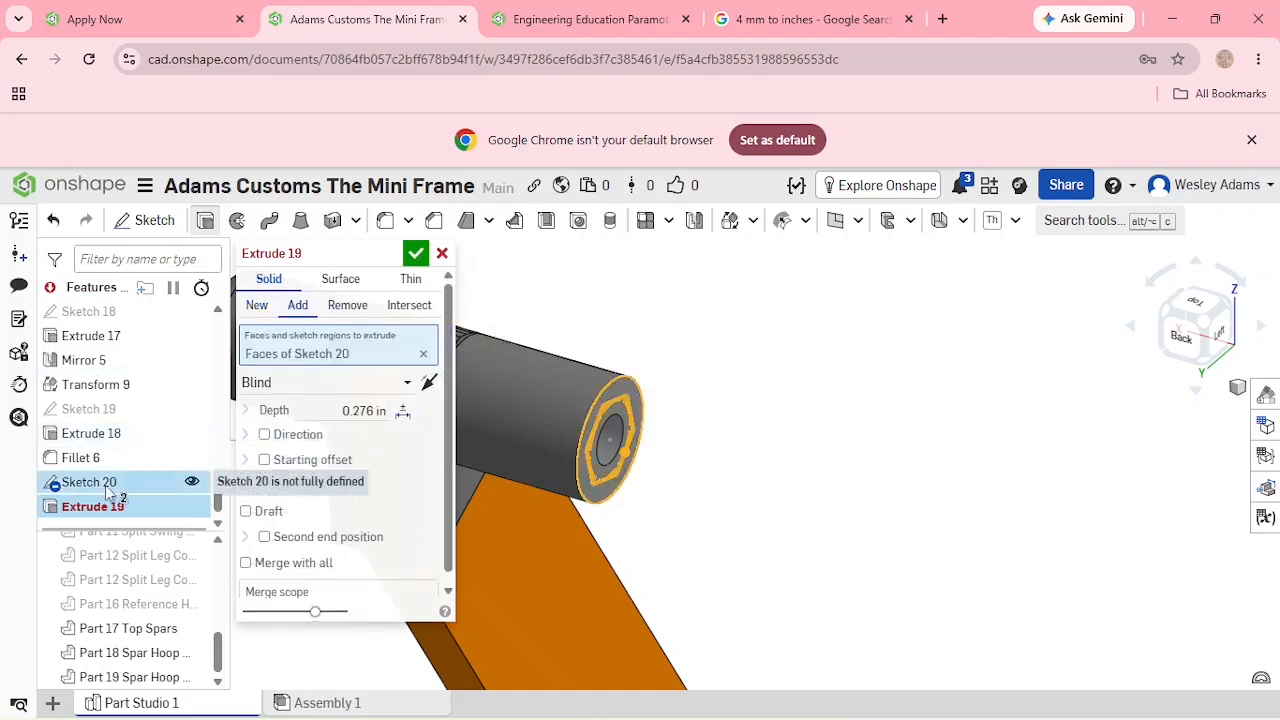
pyautogui.click(365, 313)
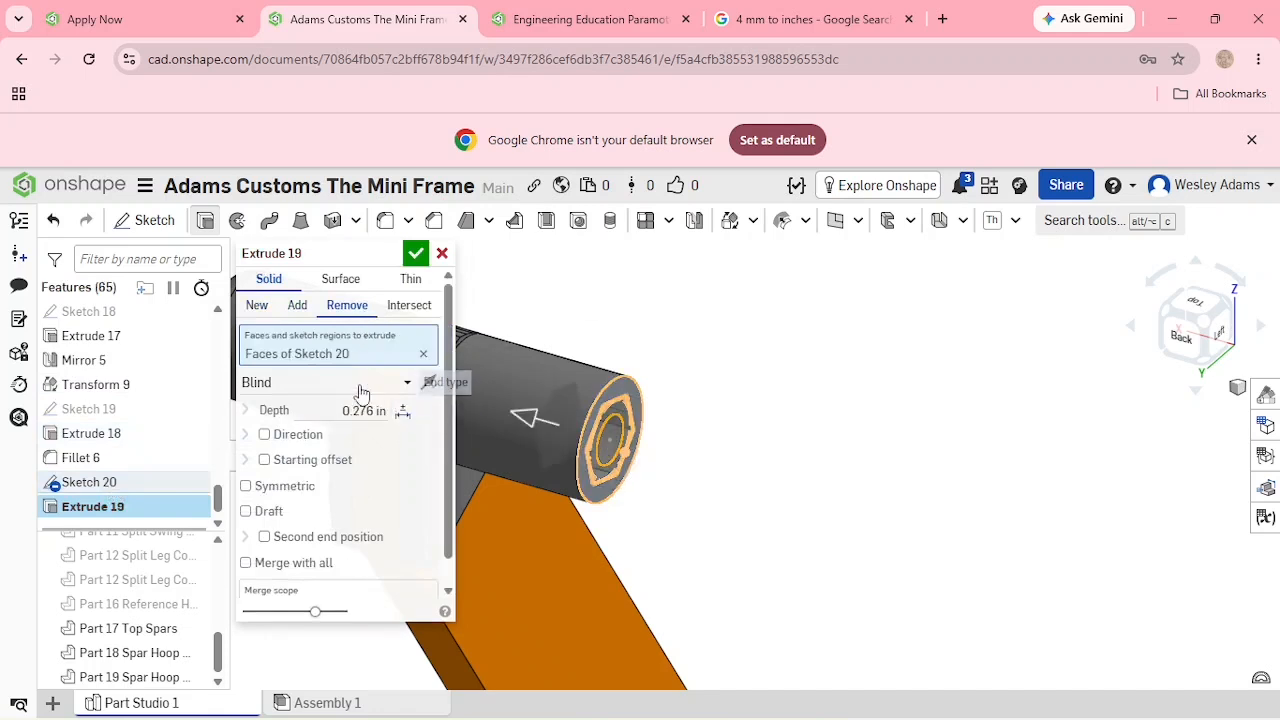
pyautogui.click(416, 255)
# Fillet the outer end edge of the left boss with a 0.118 in radius.
pyautogui.moveTo(1020, 491); pyautogui.dragTo(978, 476, button='right')
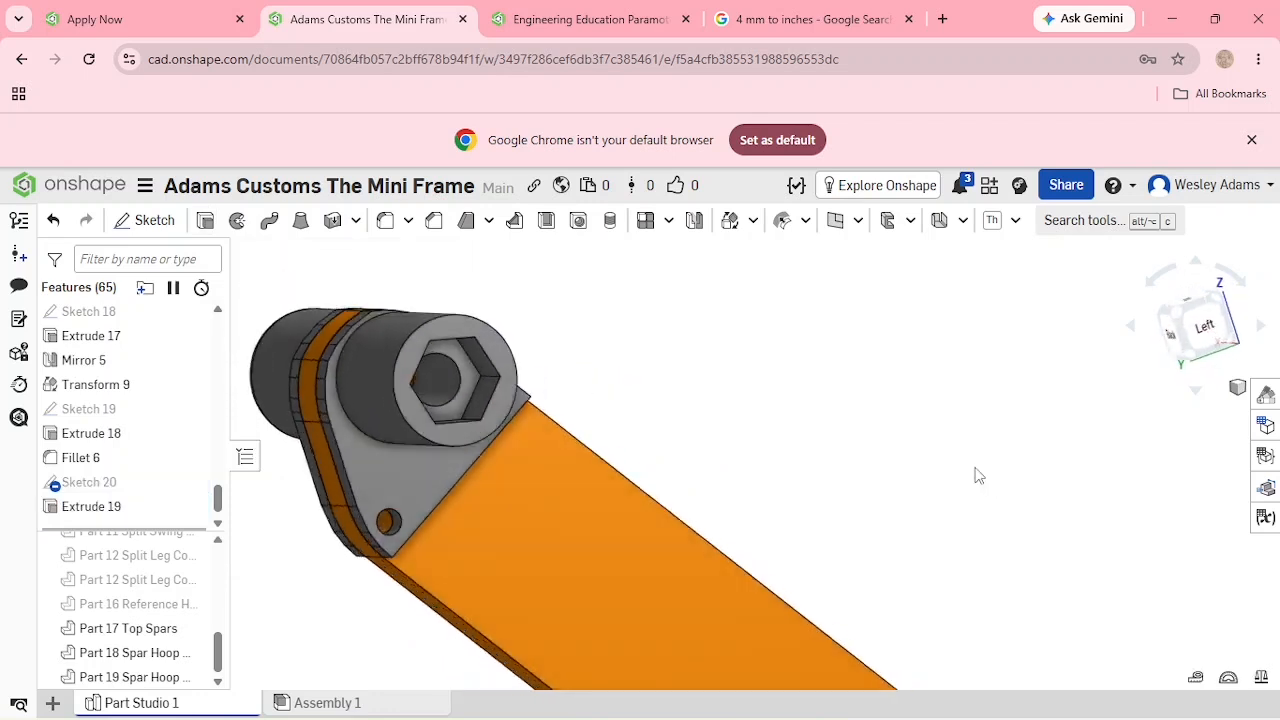
pyautogui.click(385, 220)
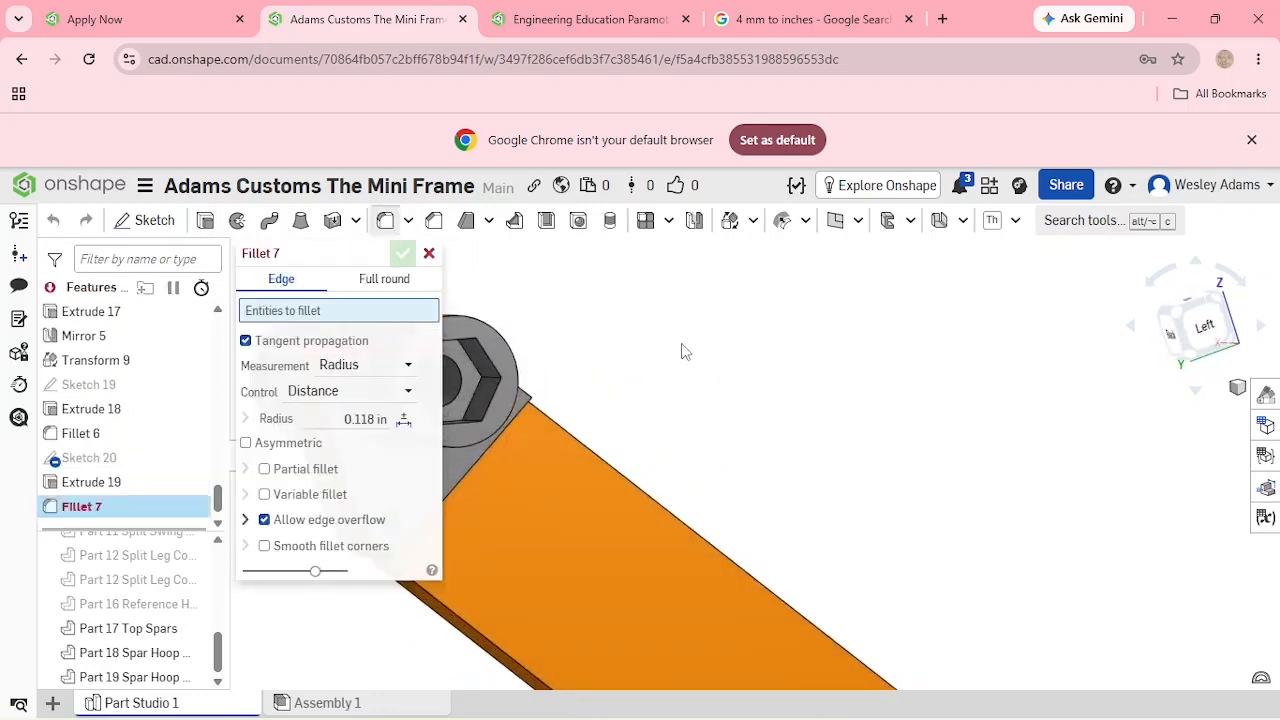
pyautogui.moveTo(662, 345); pyautogui.dragTo(829, 371, button='middle')
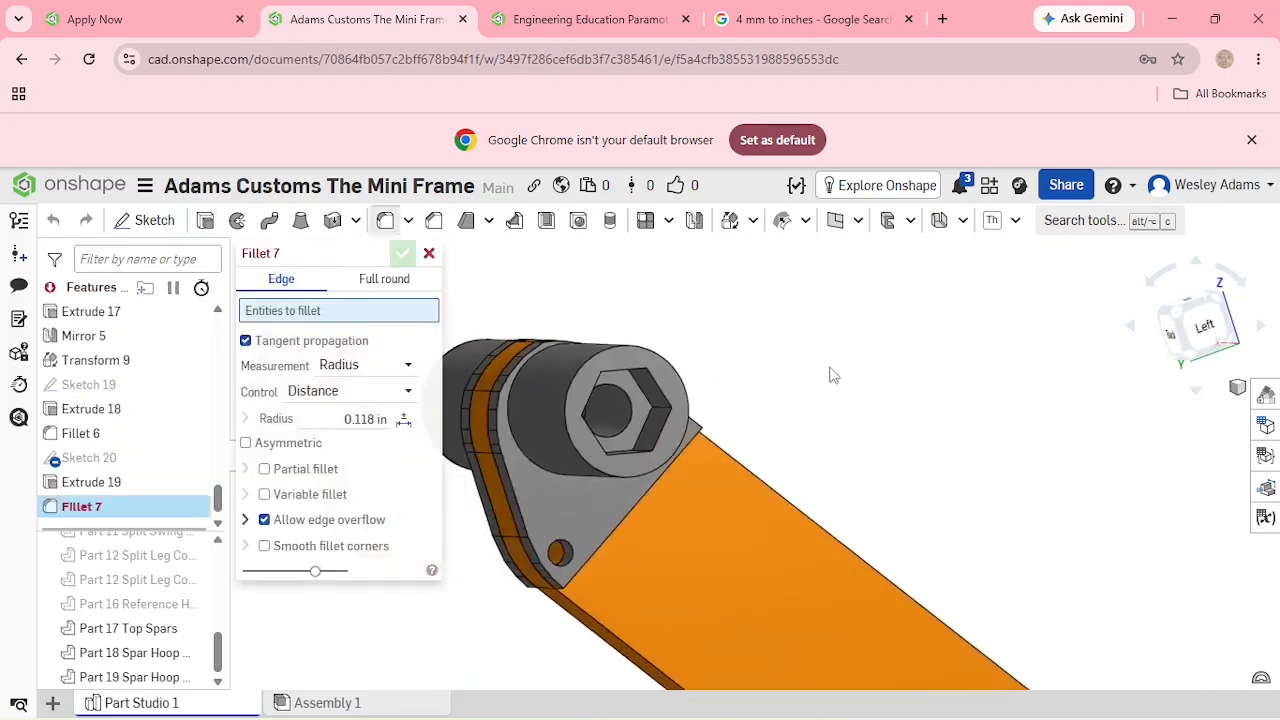
pyautogui.click(564, 403)
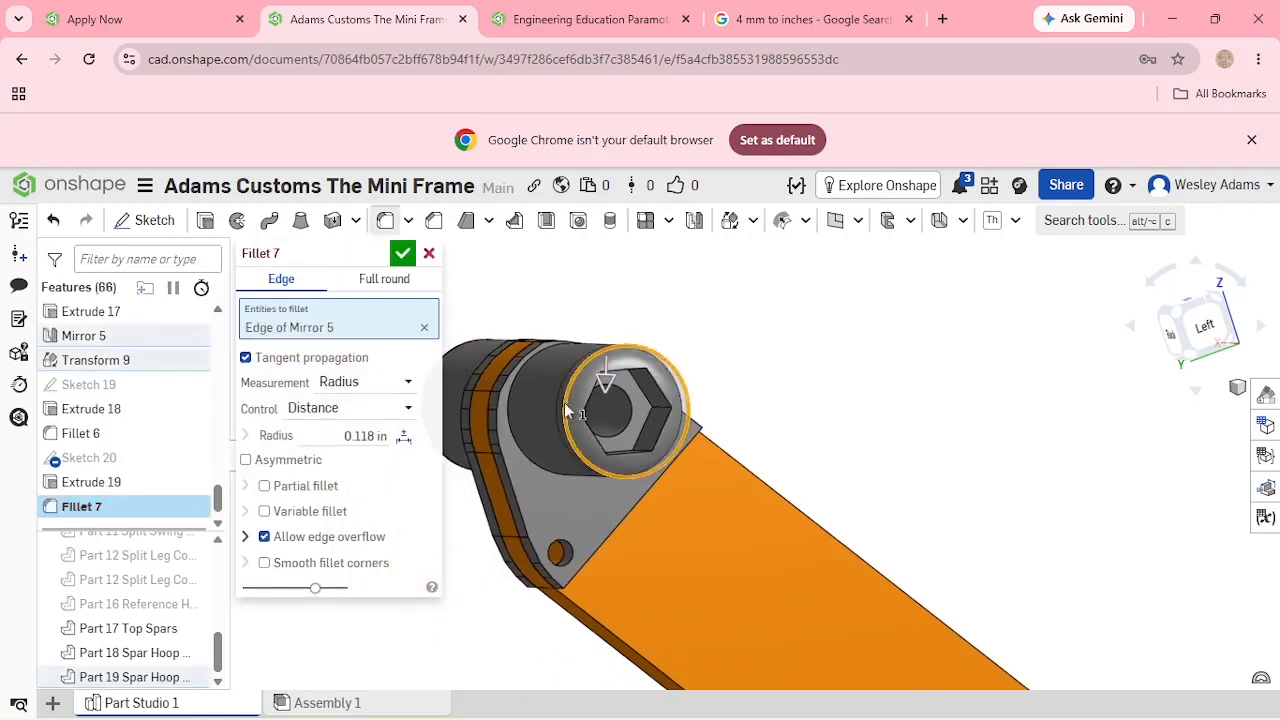
pyautogui.click(403, 253)
# Fillet the four lower corner edges of the left and right Spar Hoop Connection plates with a 0.118 in radius.
pyautogui.moveTo(786, 284); pyautogui.dragTo(698, 281, button='right')
pyautogui.click(385, 220)
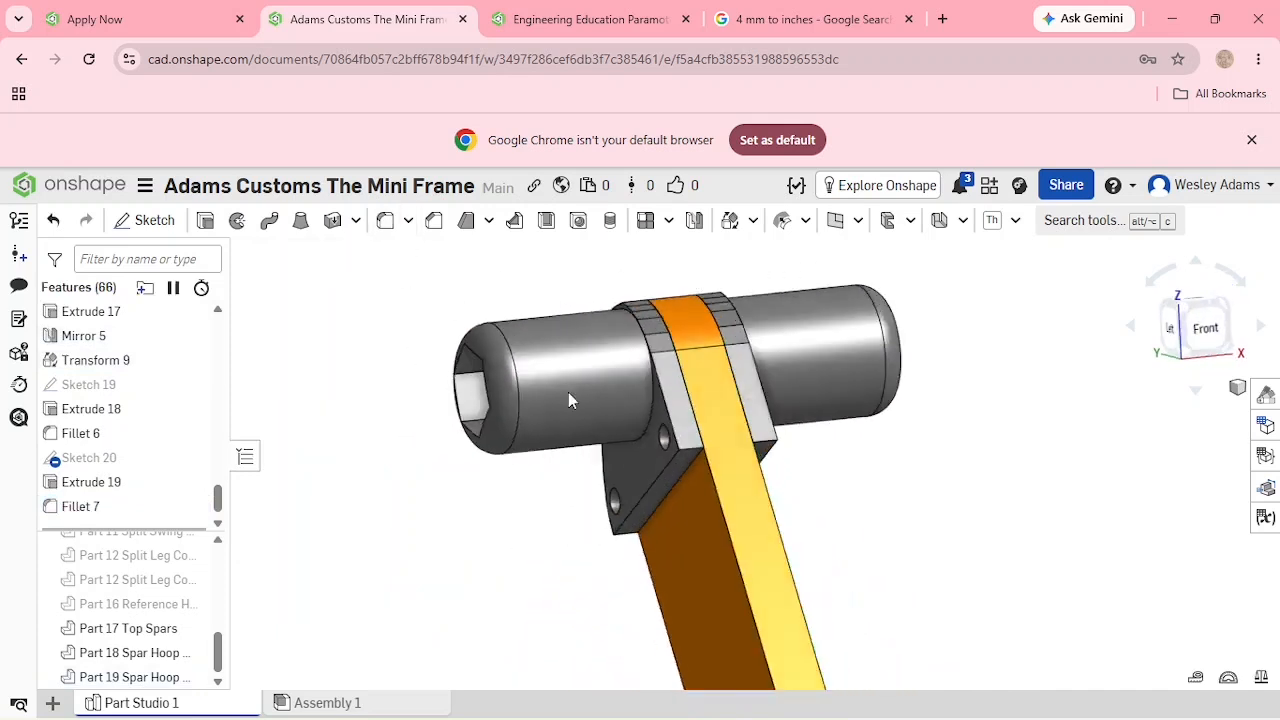
pyautogui.click(694, 455)
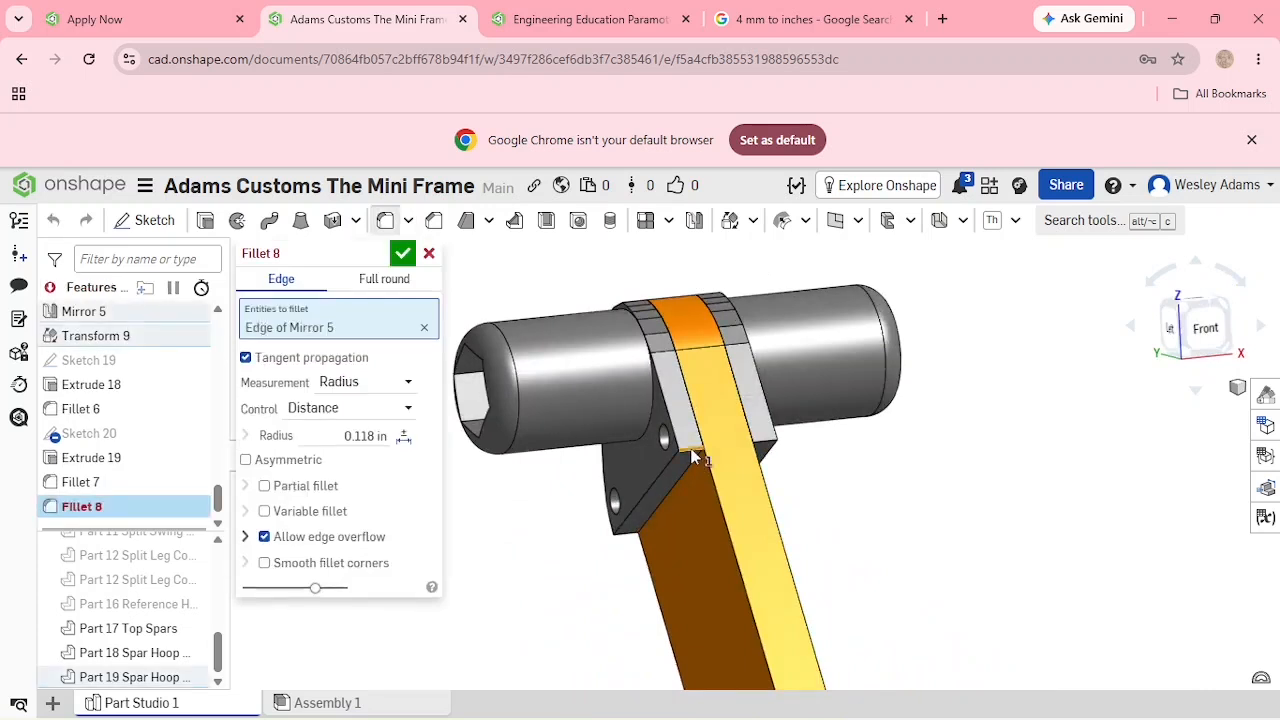
pyautogui.click(765, 445)
pyautogui.moveTo(800, 486); pyautogui.dragTo(949, 434, button='right')
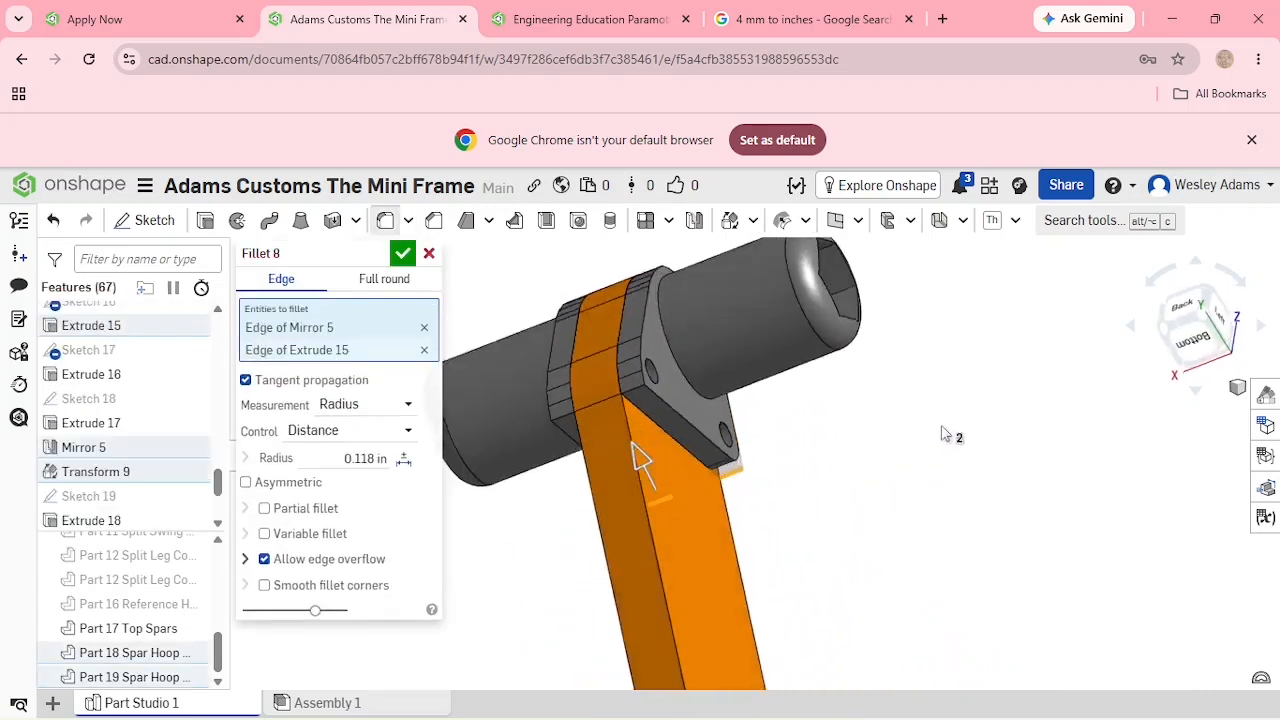
pyautogui.click(631, 397)
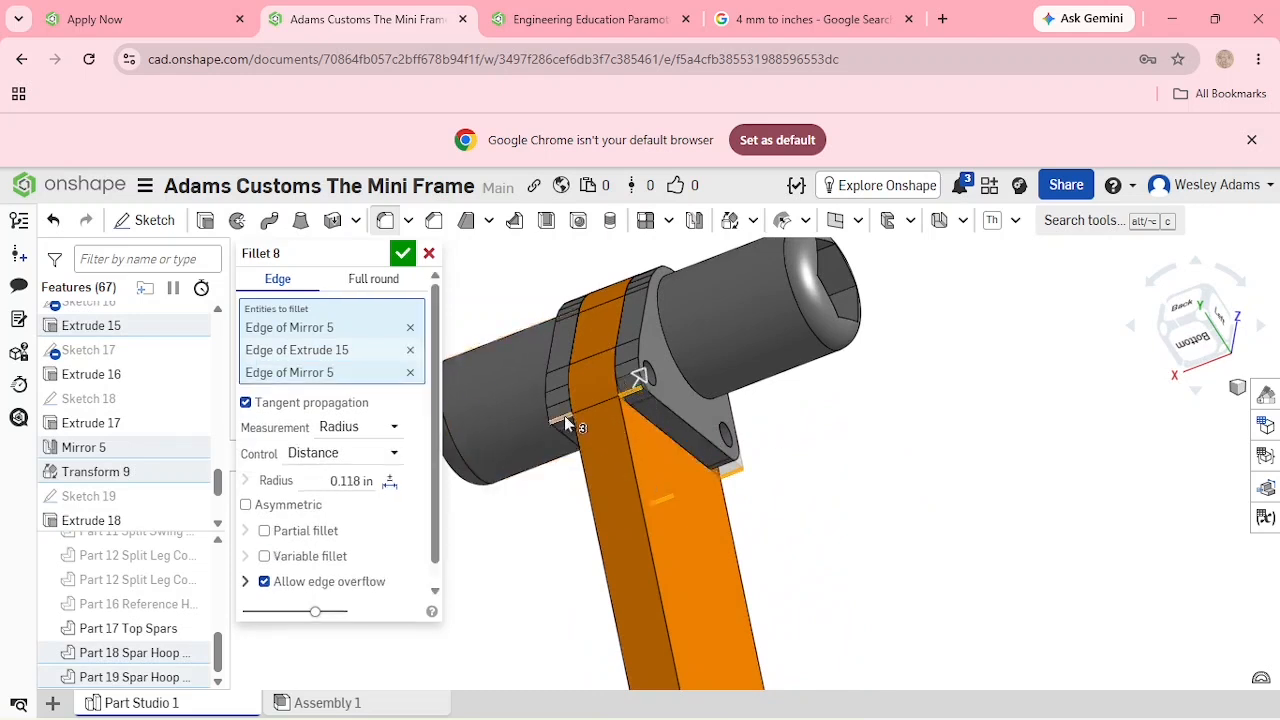
pyautogui.click(564, 415)
pyautogui.moveTo(1008, 484); pyautogui.dragTo(975, 521, button='right')
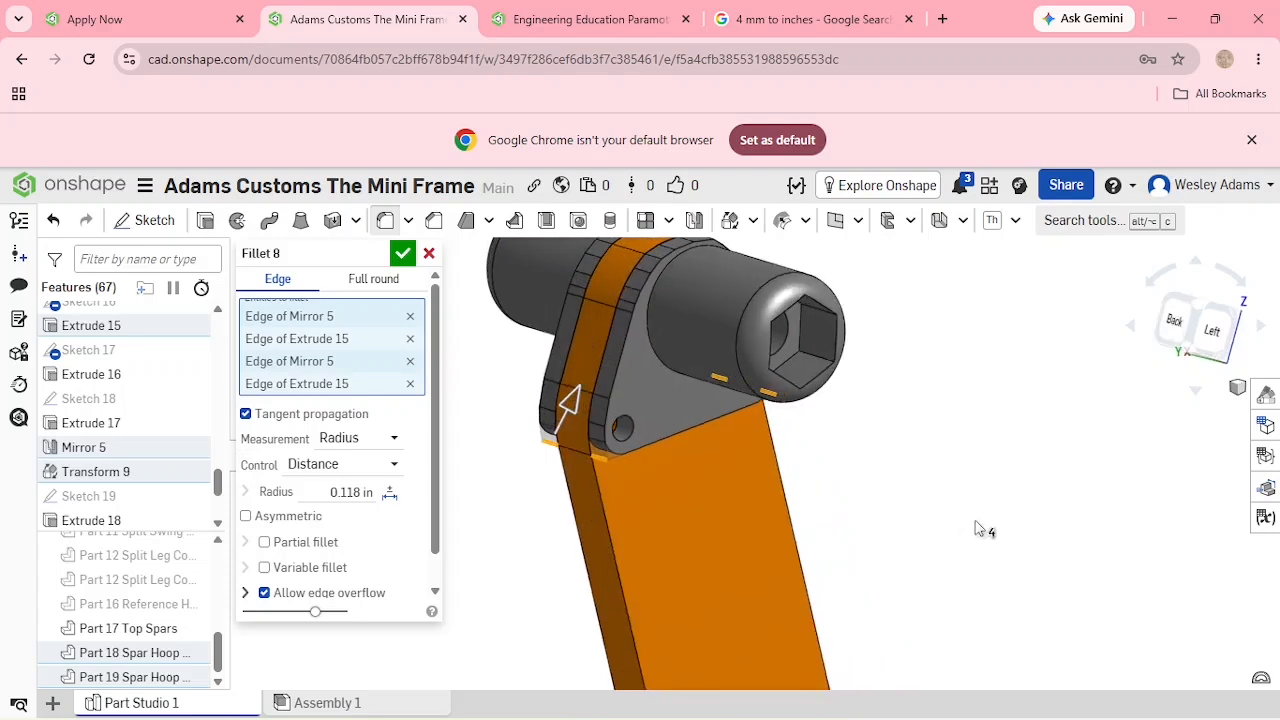
pyautogui.scroll(5, 976, 510)
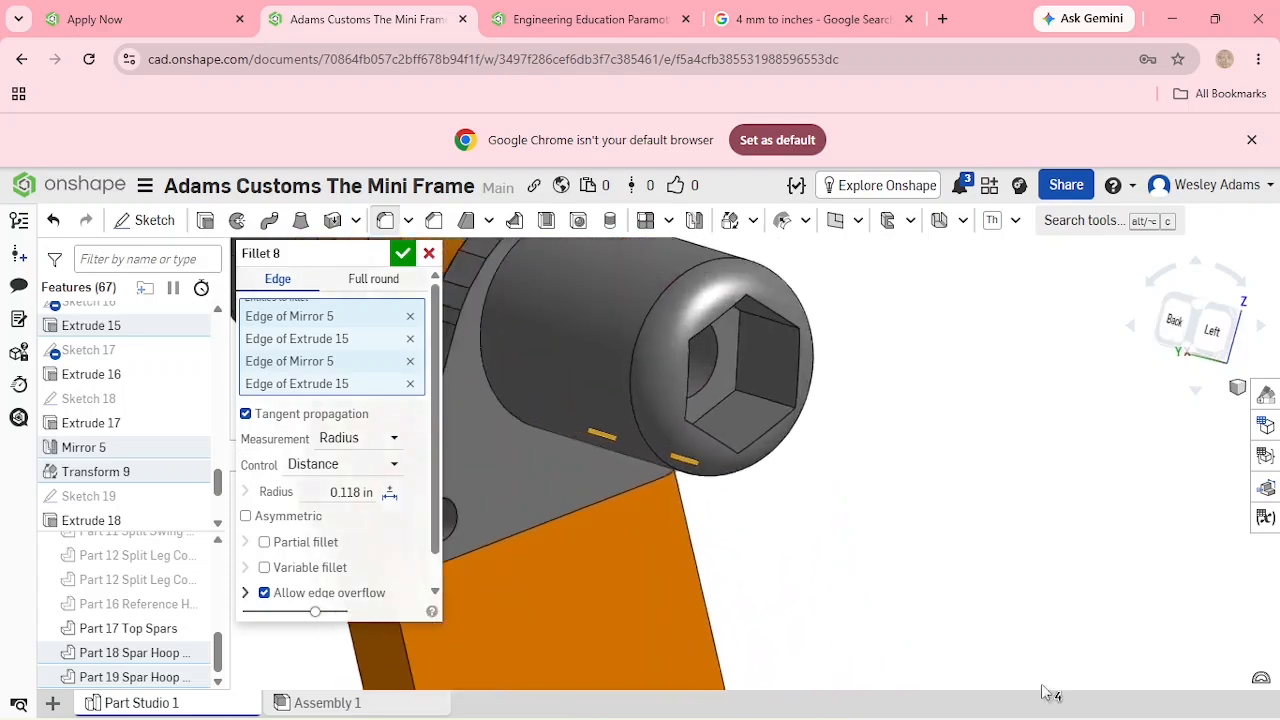
pyautogui.moveTo(983, 531); pyautogui.dragTo(932, 533, button='right')
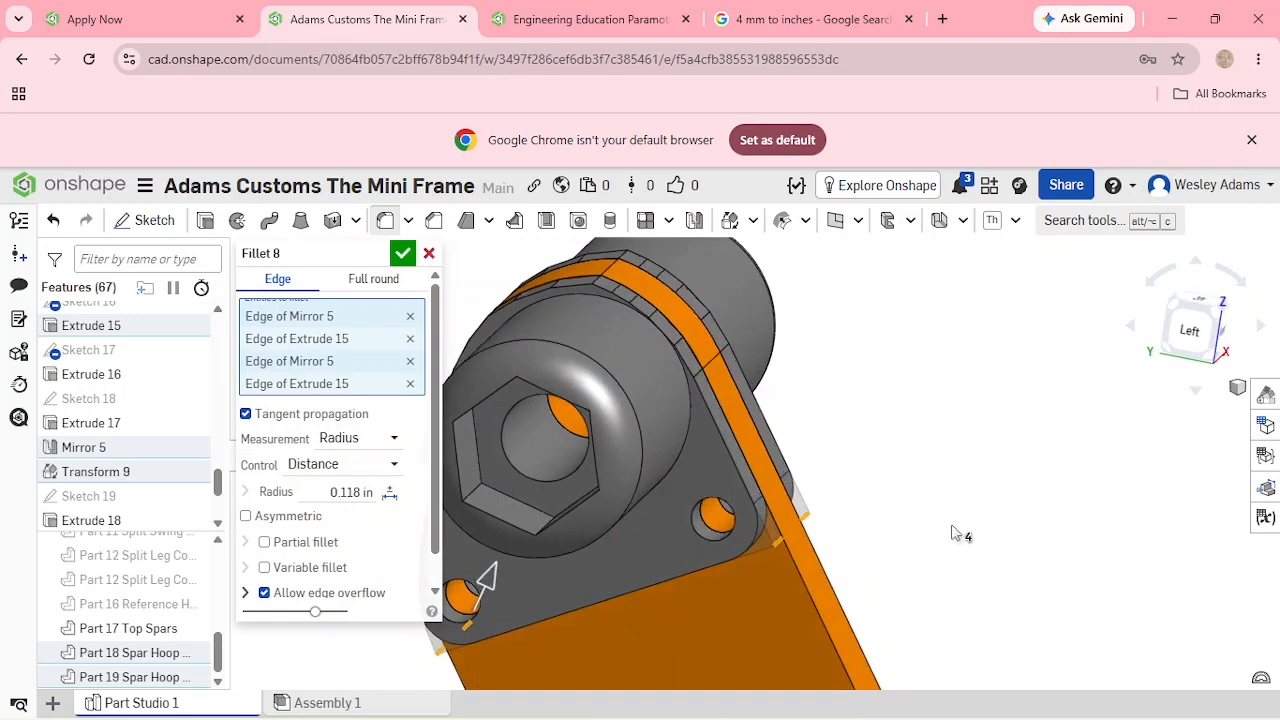
pyautogui.scroll(-2, 955, 535)
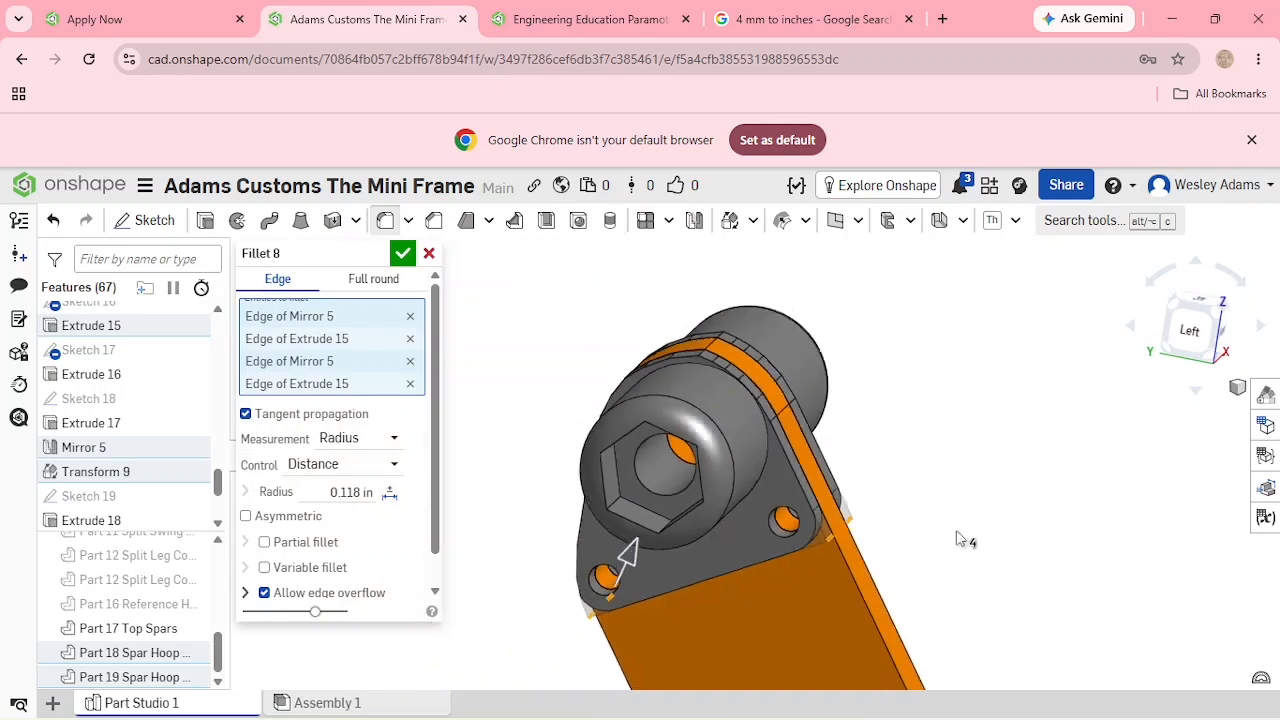
pyautogui.click(402, 253)
# Copy Part 17 Top Spars in place with a Translate by XYZ transform of 12 in along X.
pyautogui.moveTo(994, 437); pyautogui.dragTo(1026, 426, button='right')
pyautogui.scroll(-4, 1011, 451)
pyautogui.scroll(-2, 1071, 503)
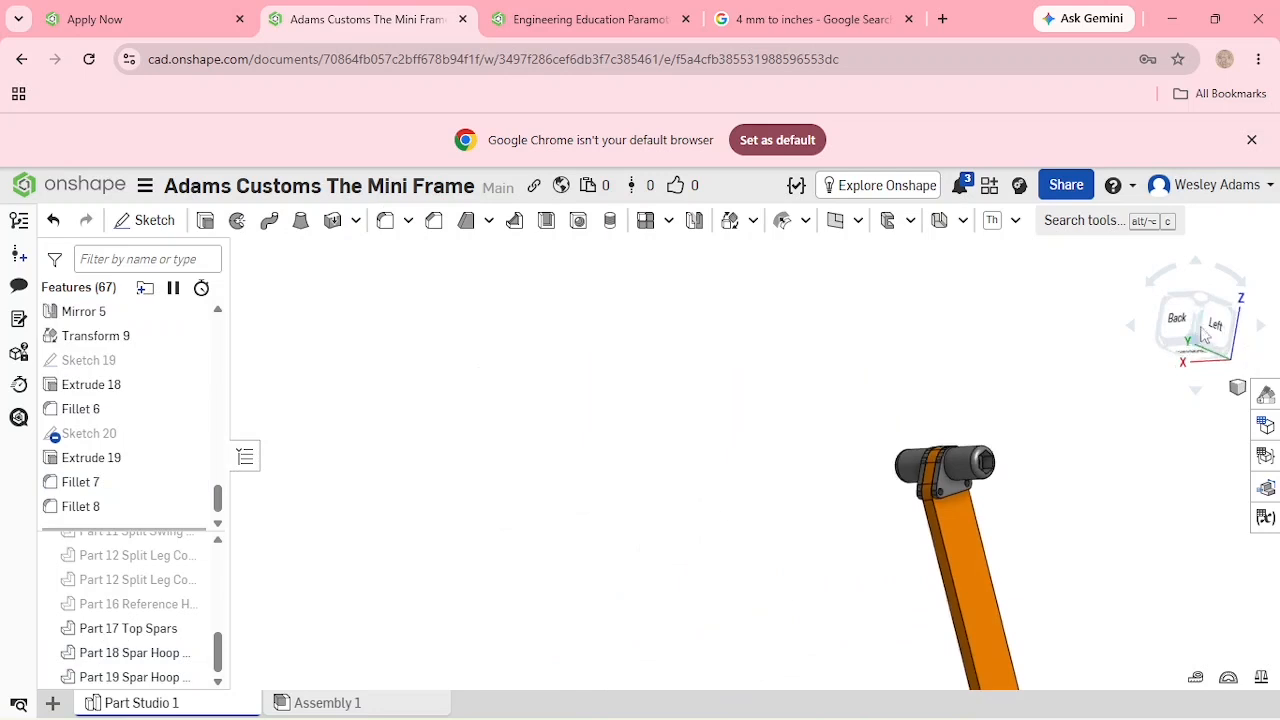
pyautogui.click(1214, 323)
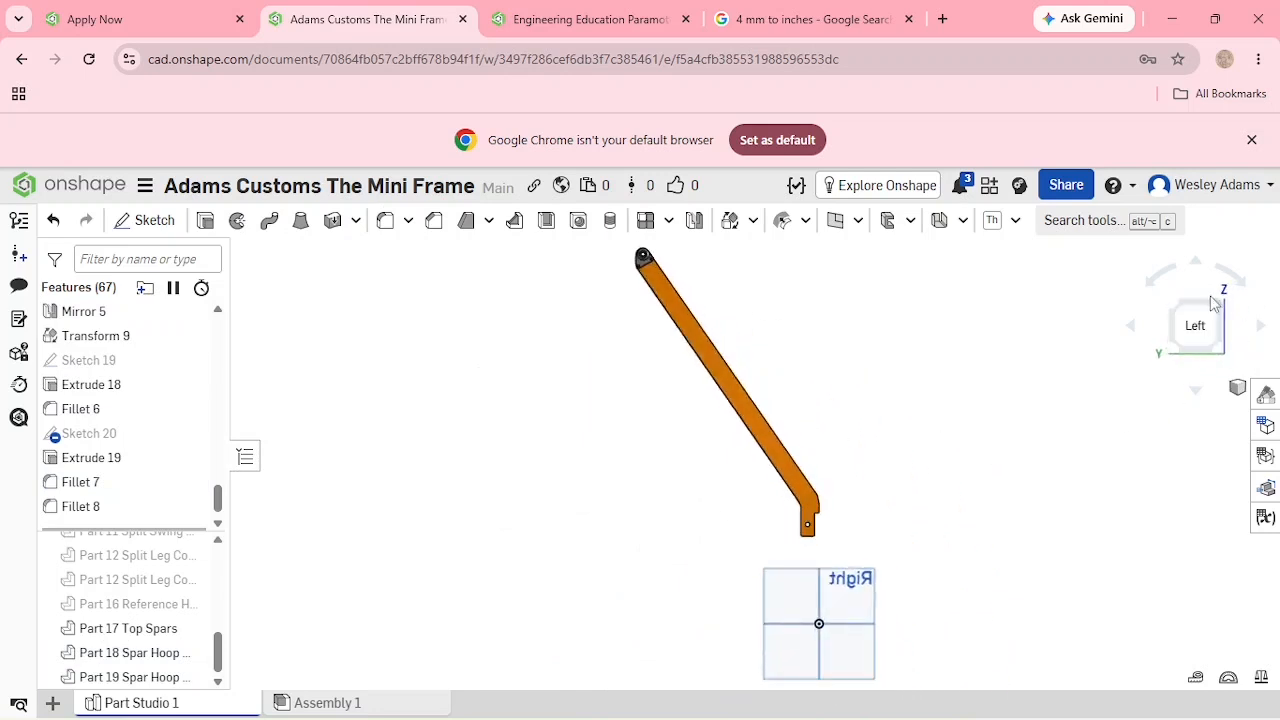
pyautogui.click(1216, 306)
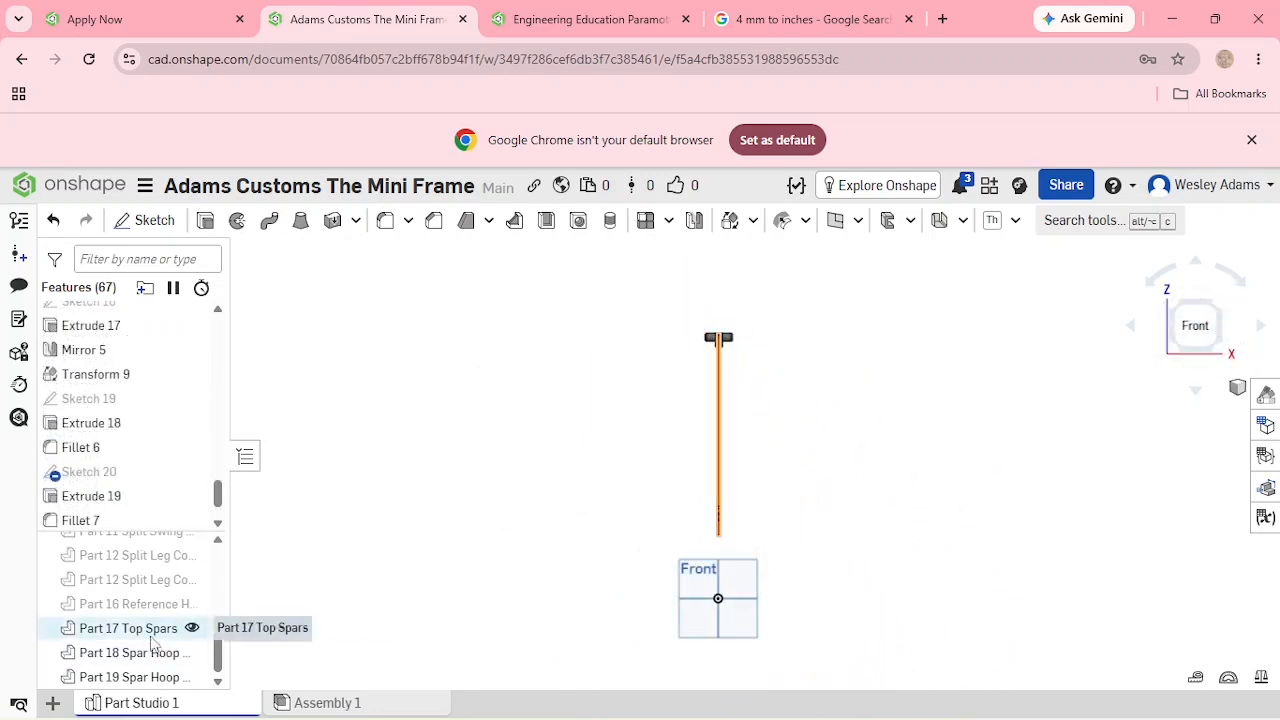
pyautogui.click(149, 630)
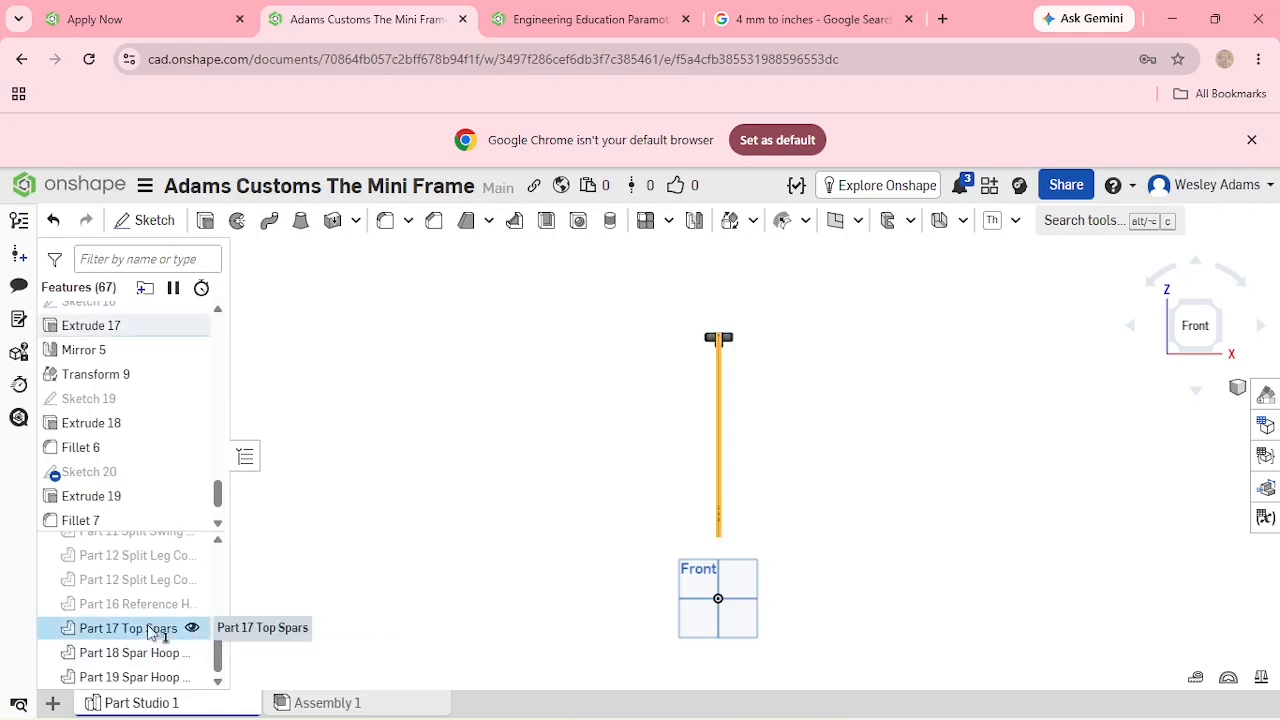
pyautogui.rightClick(152, 630)
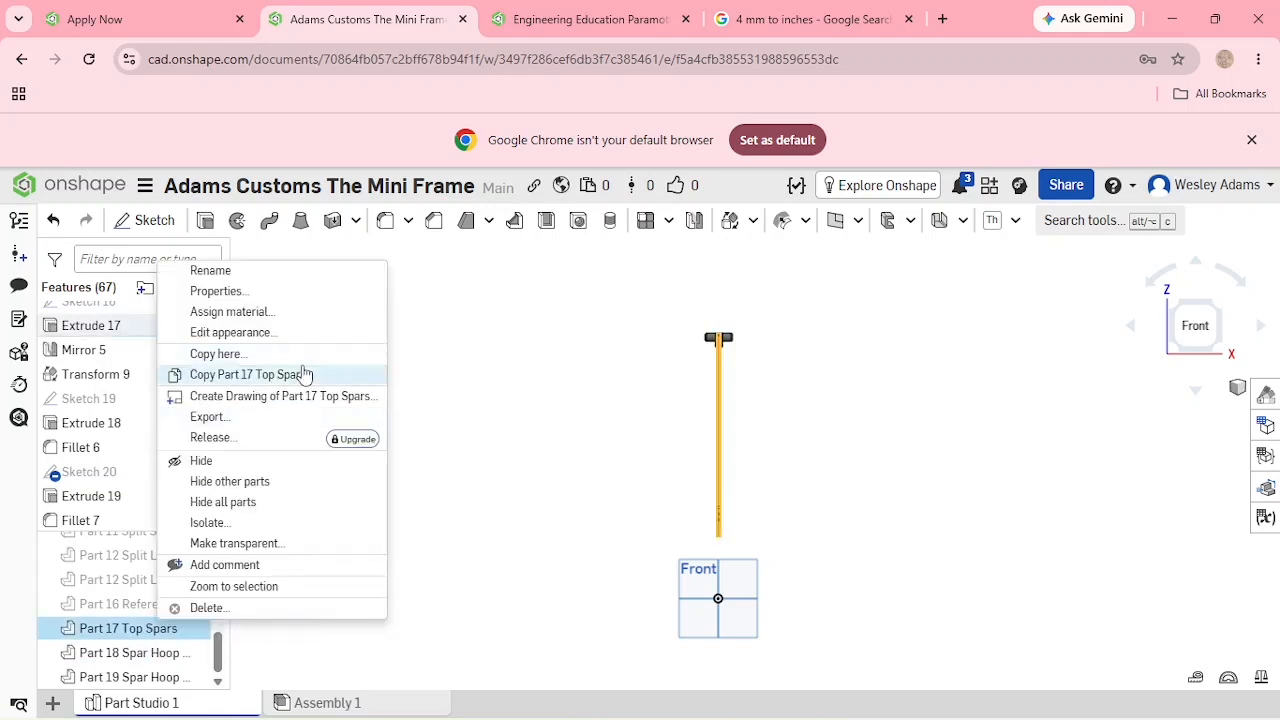
pyautogui.click(303, 362)
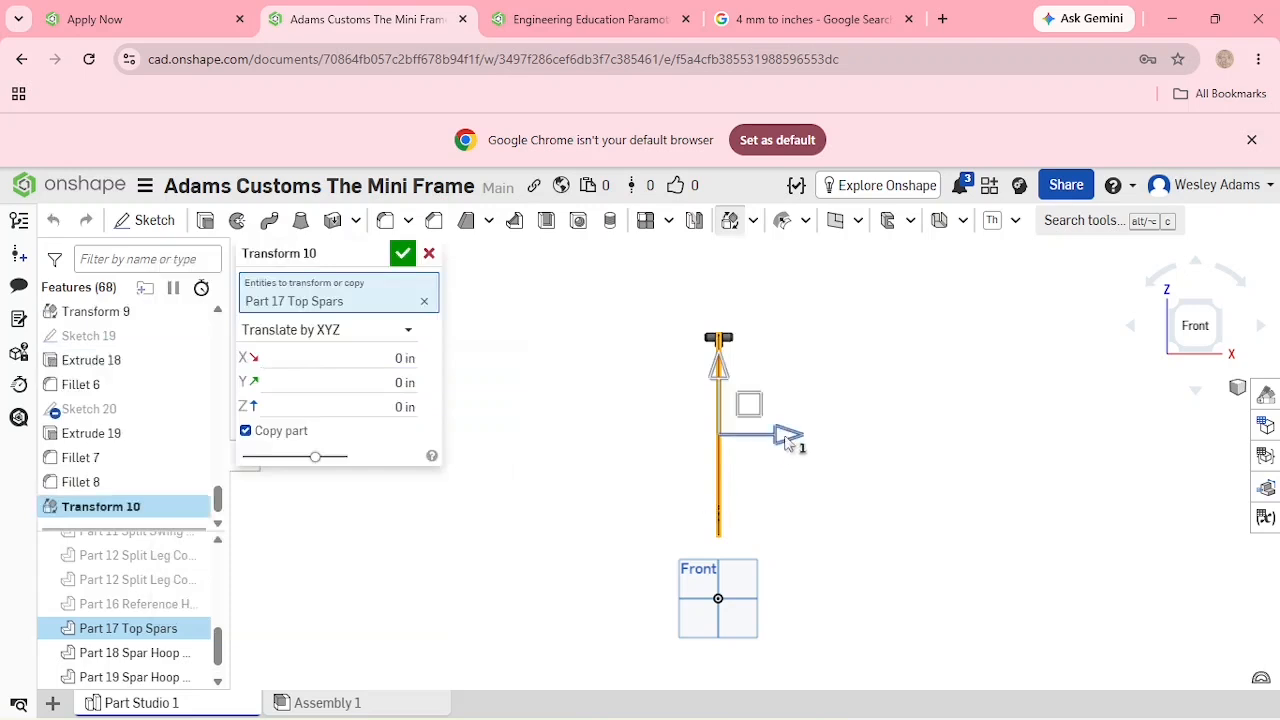
pyautogui.moveTo(790, 440); pyautogui.dragTo(978, 440)
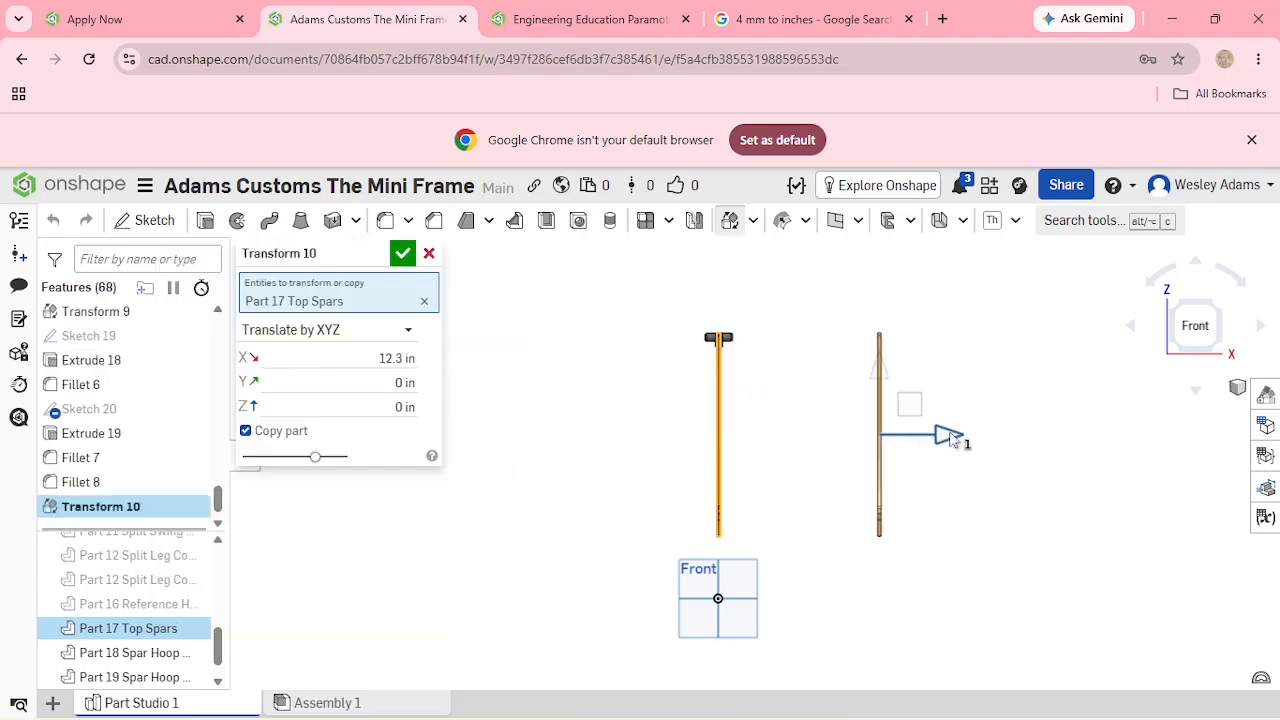
pyautogui.click(401, 360)
pyautogui.write('12')
pyautogui.press('Return')
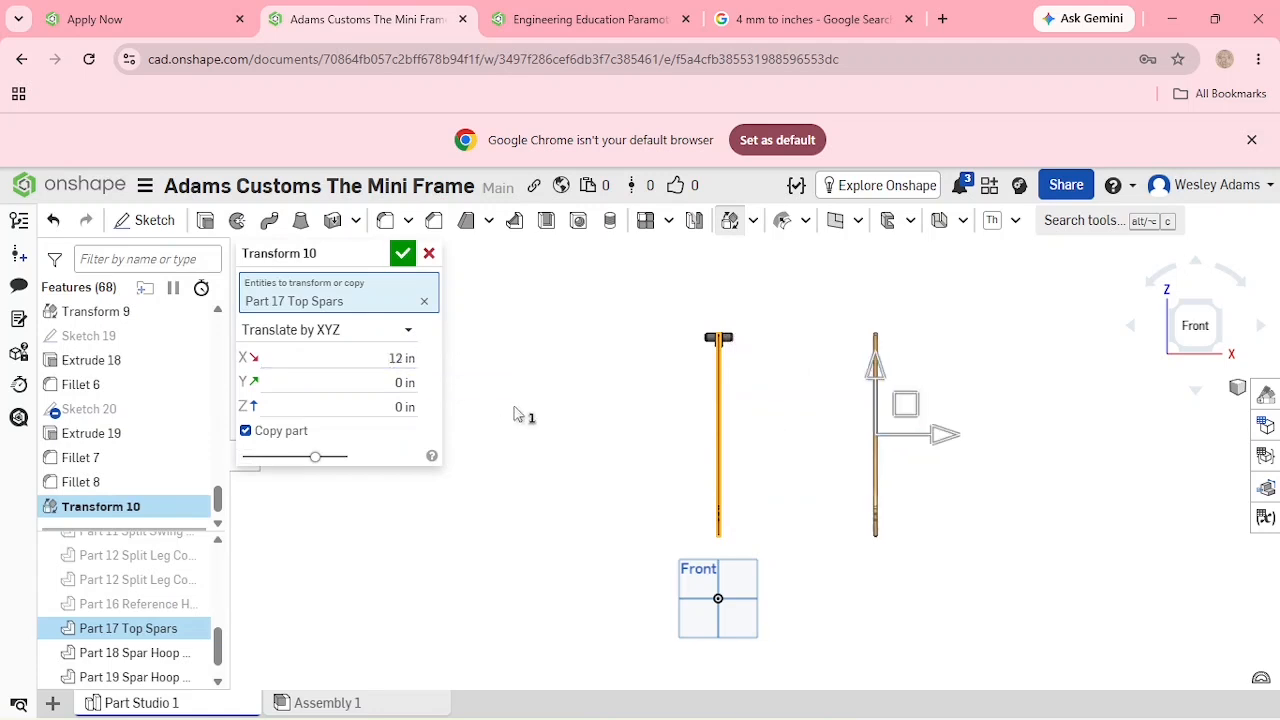
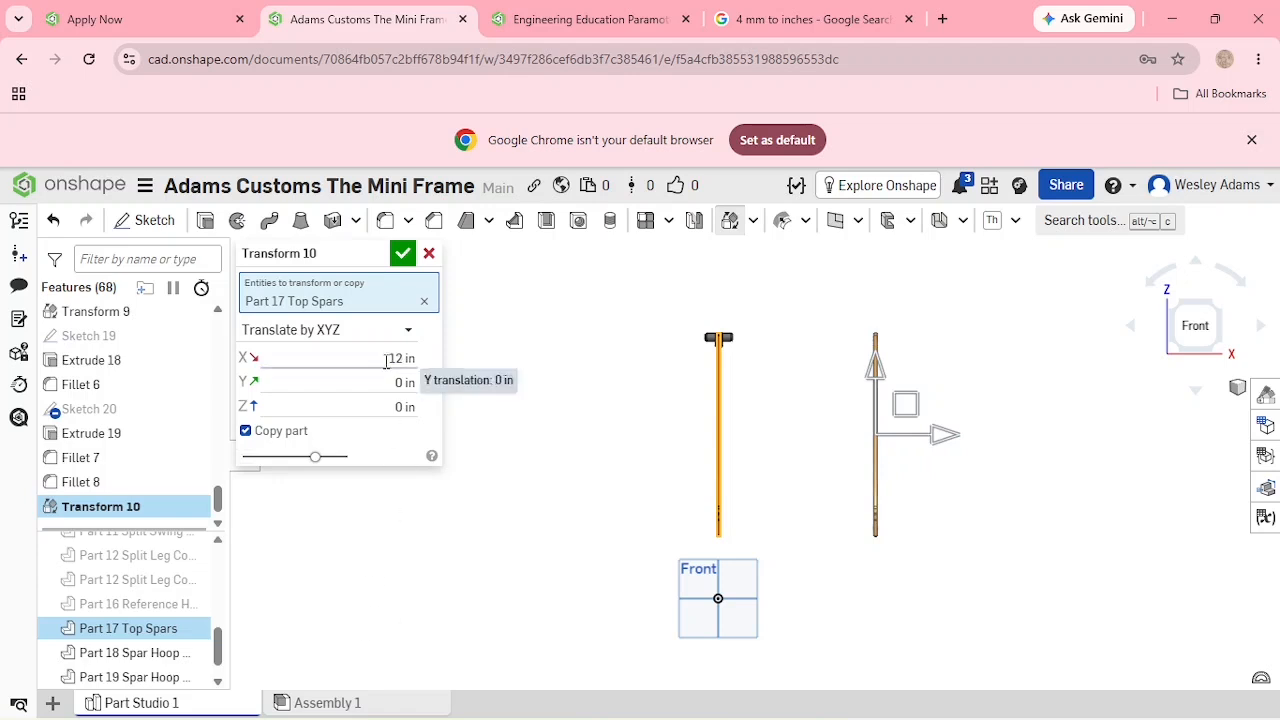
pyautogui.click(406, 256)
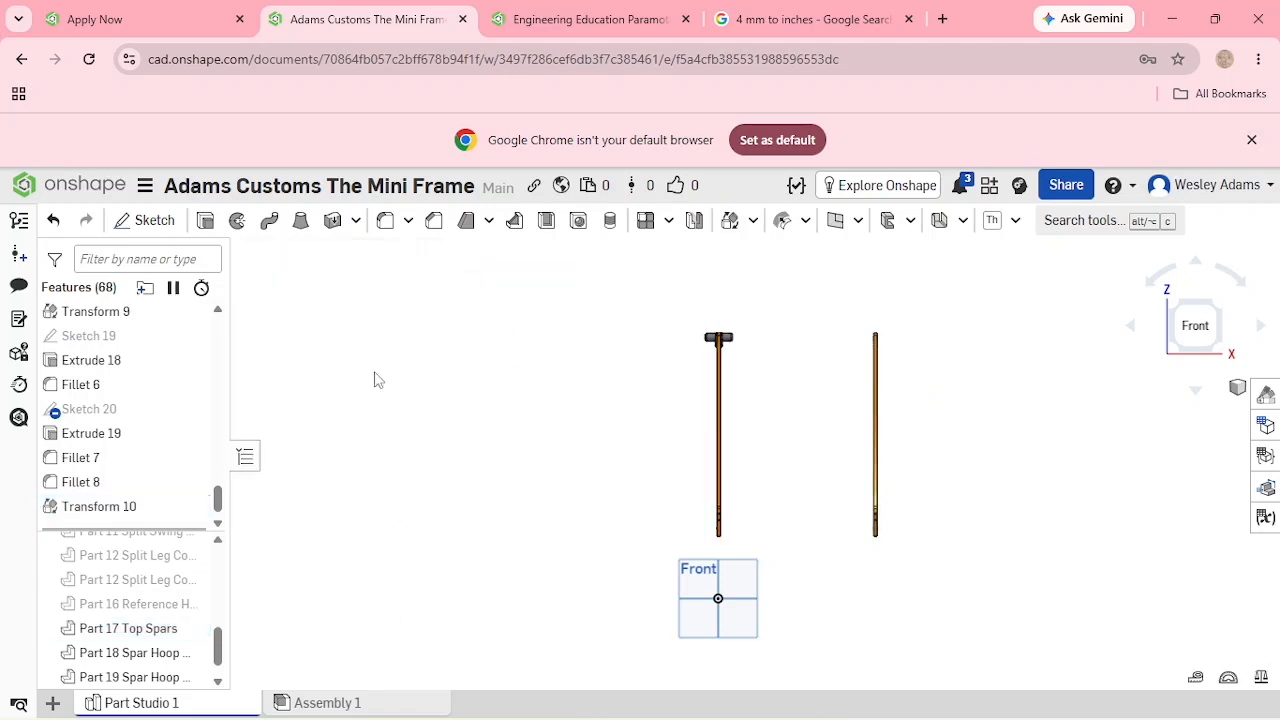
# Copy Part 18 Spar Hoop Connection Right with a Translate by XYZ transform of 12 in along X.
pyautogui.rightClick(152, 655)
pyautogui.click(234, 384)
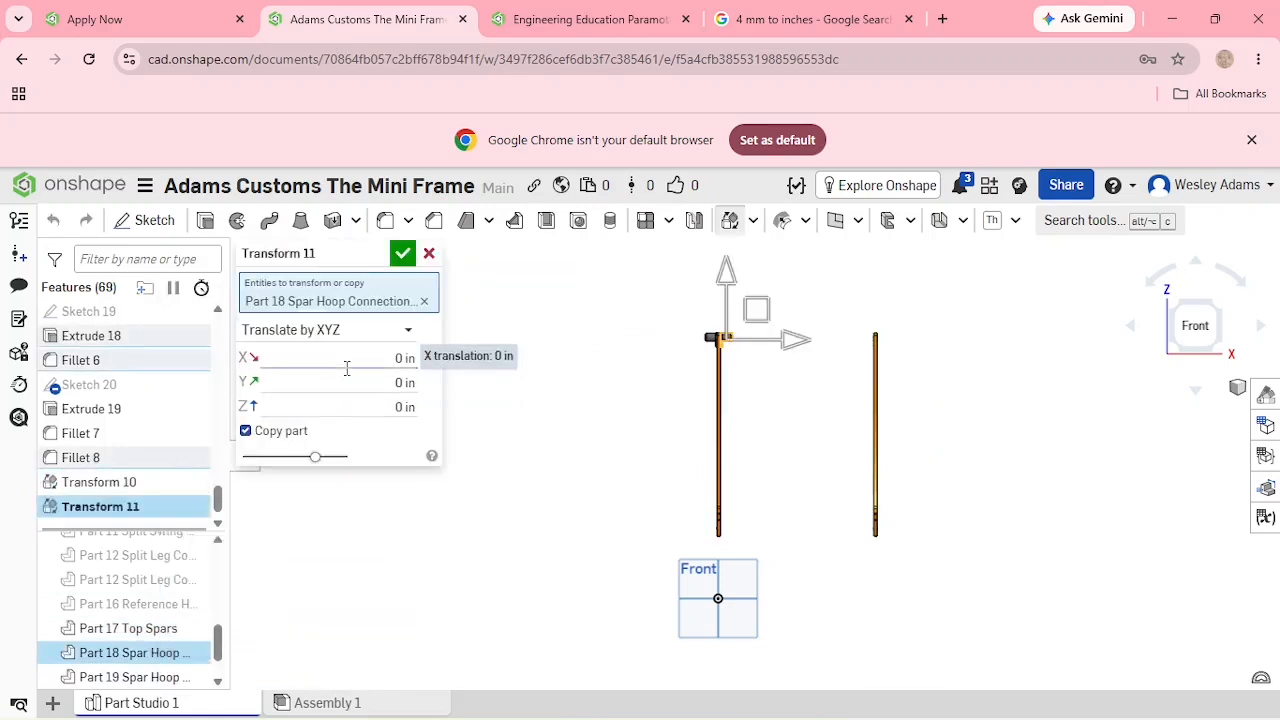
pyautogui.click(354, 381)
pyautogui.moveTo(798, 340); pyautogui.dragTo(821, 341)
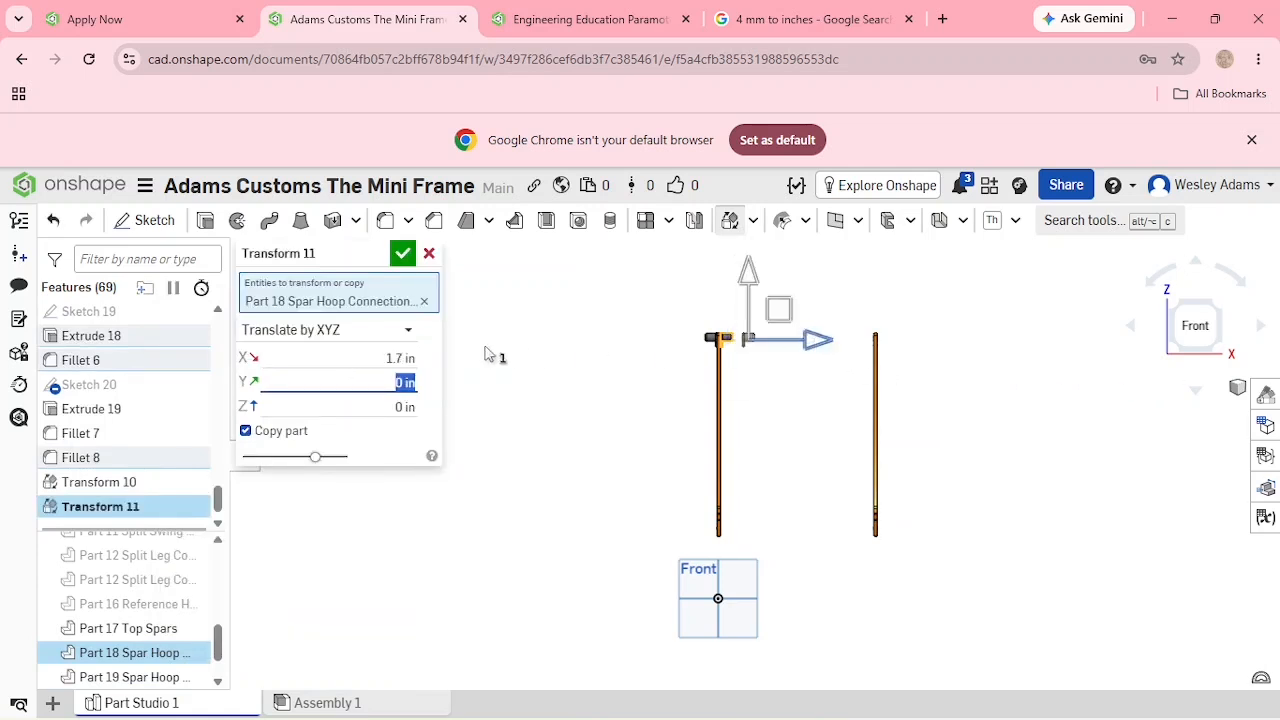
pyautogui.click(389, 357)
pyautogui.write('1.75')
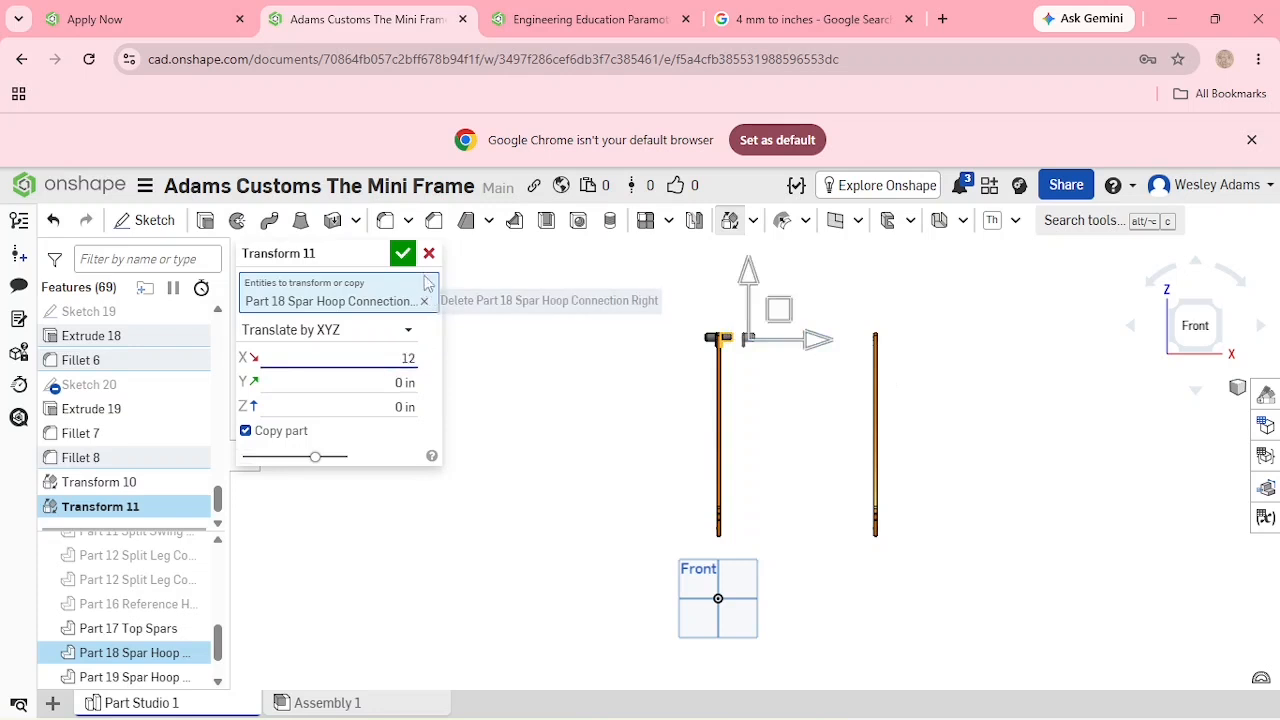
pyautogui.click(402, 253)
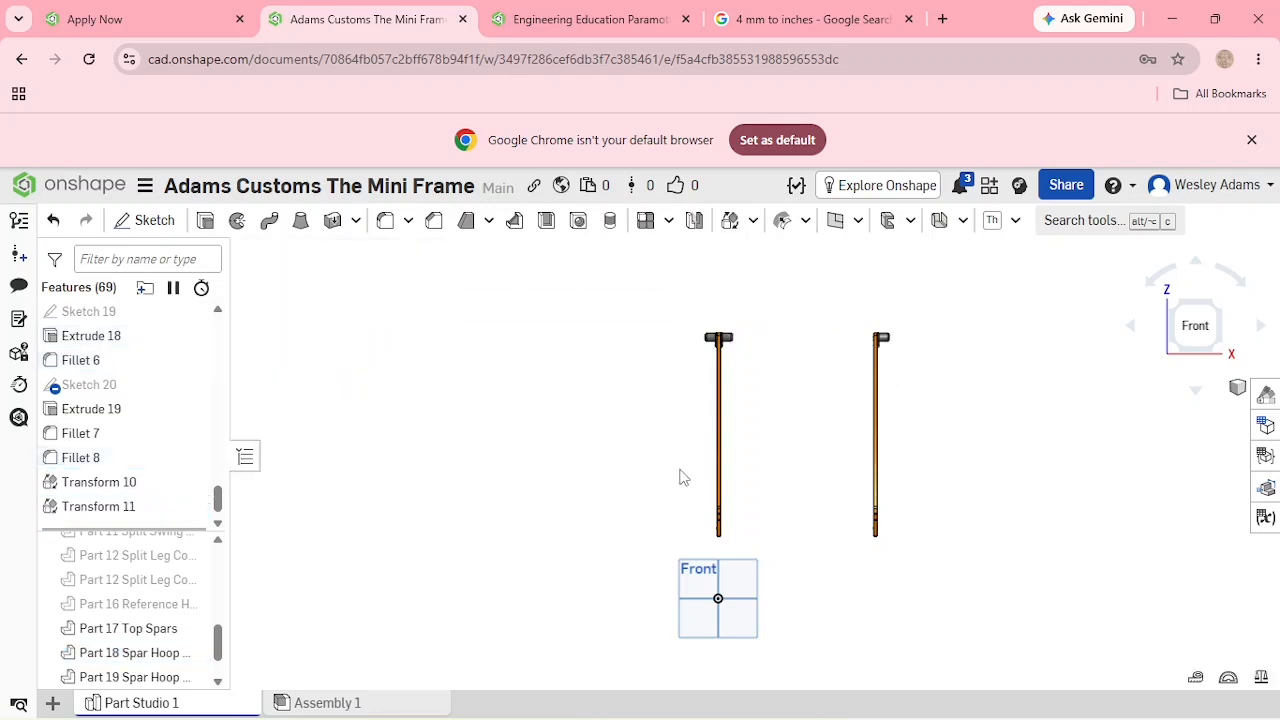
# Copy Part 19 Spar Hoop Connection Left with a Translate by XYZ transform of 12 in along X.
pyautogui.scroll(5, 896, 425)
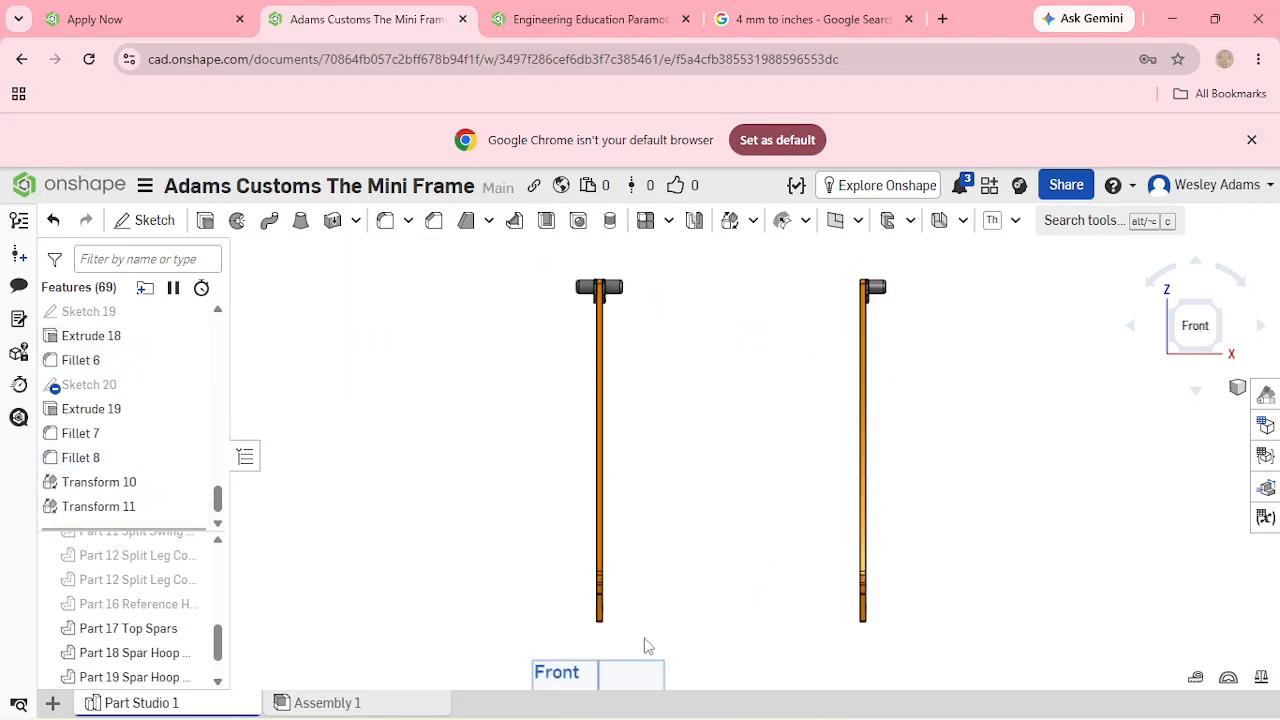
pyautogui.click(160, 680)
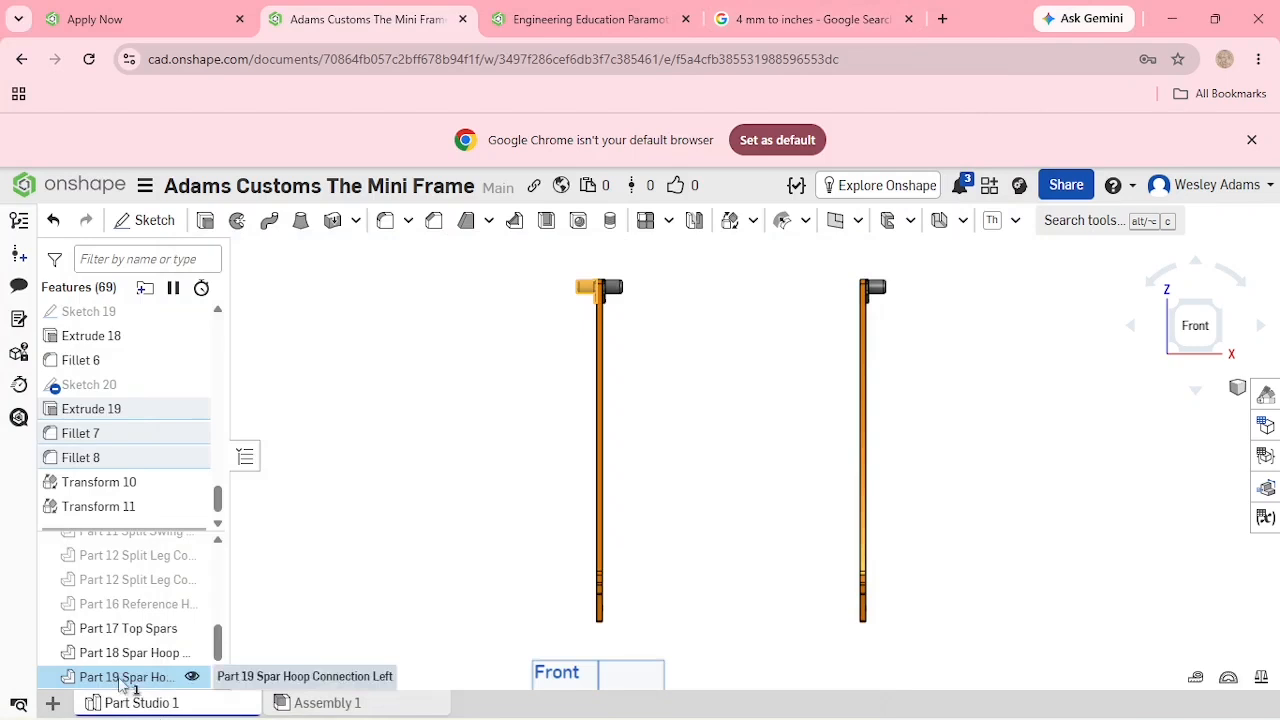
pyautogui.rightClick(122, 680)
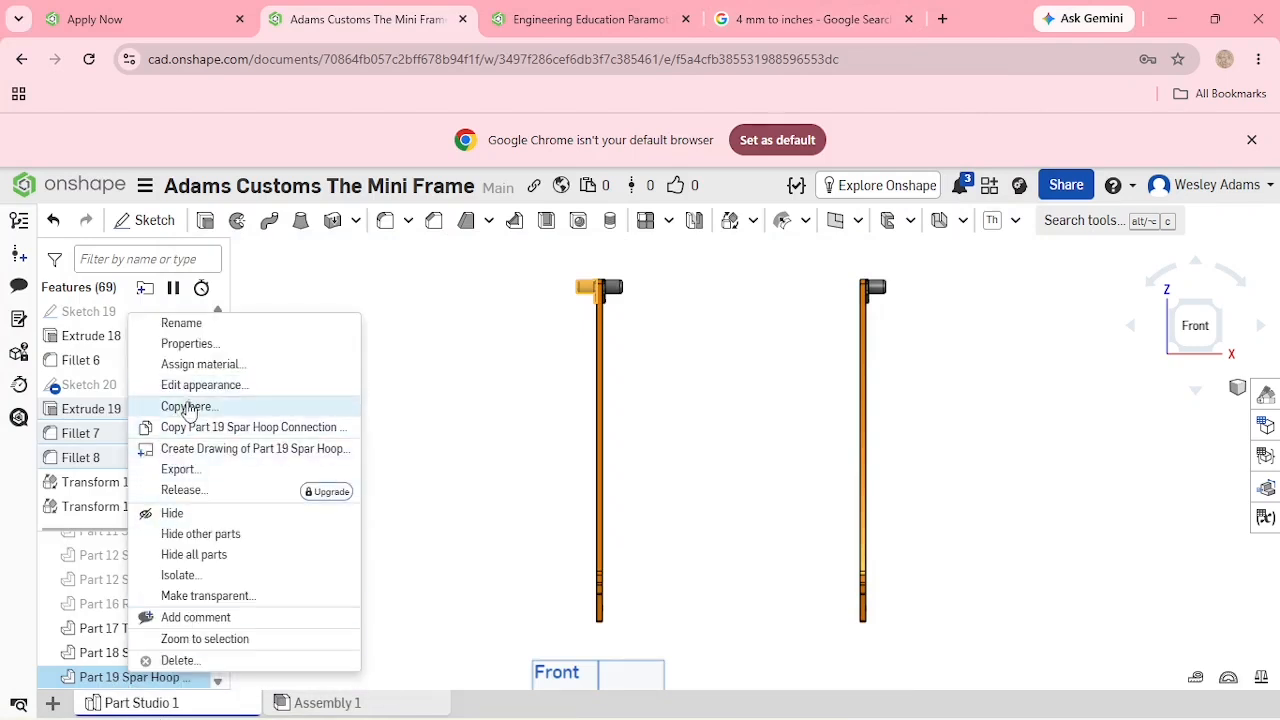
pyautogui.click(188, 407)
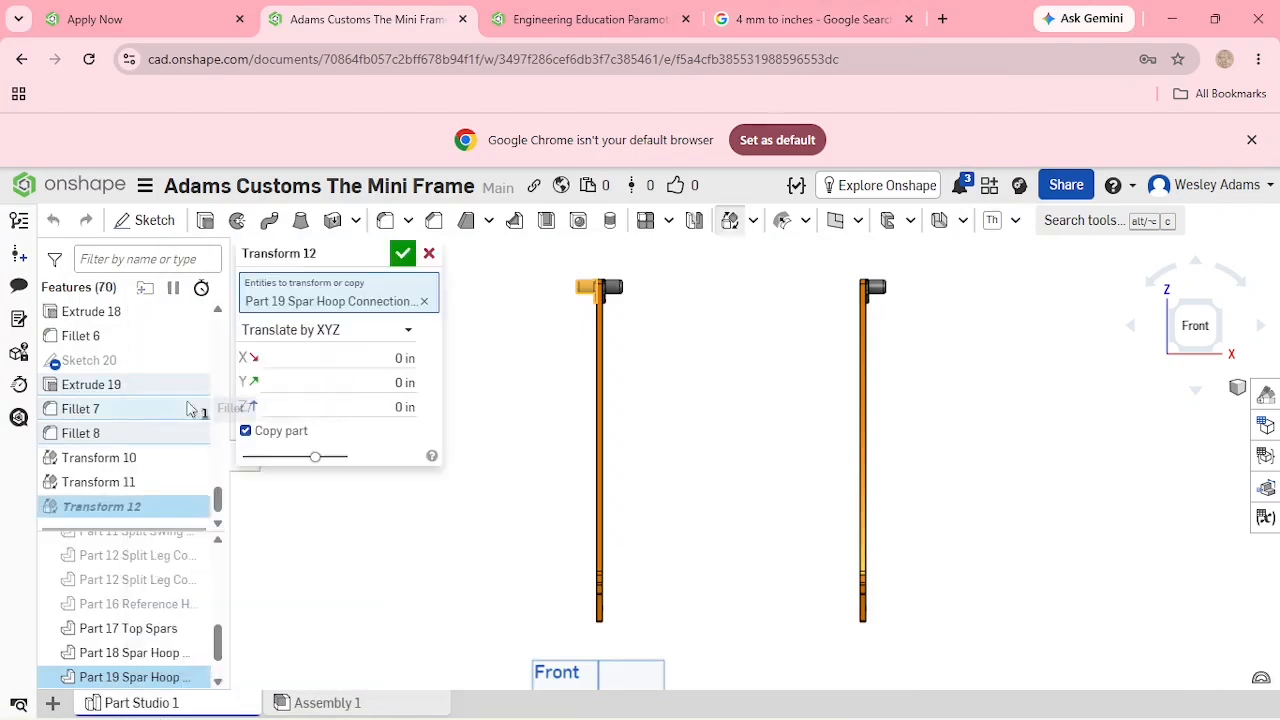
pyautogui.click(383, 361)
pyautogui.write('13')
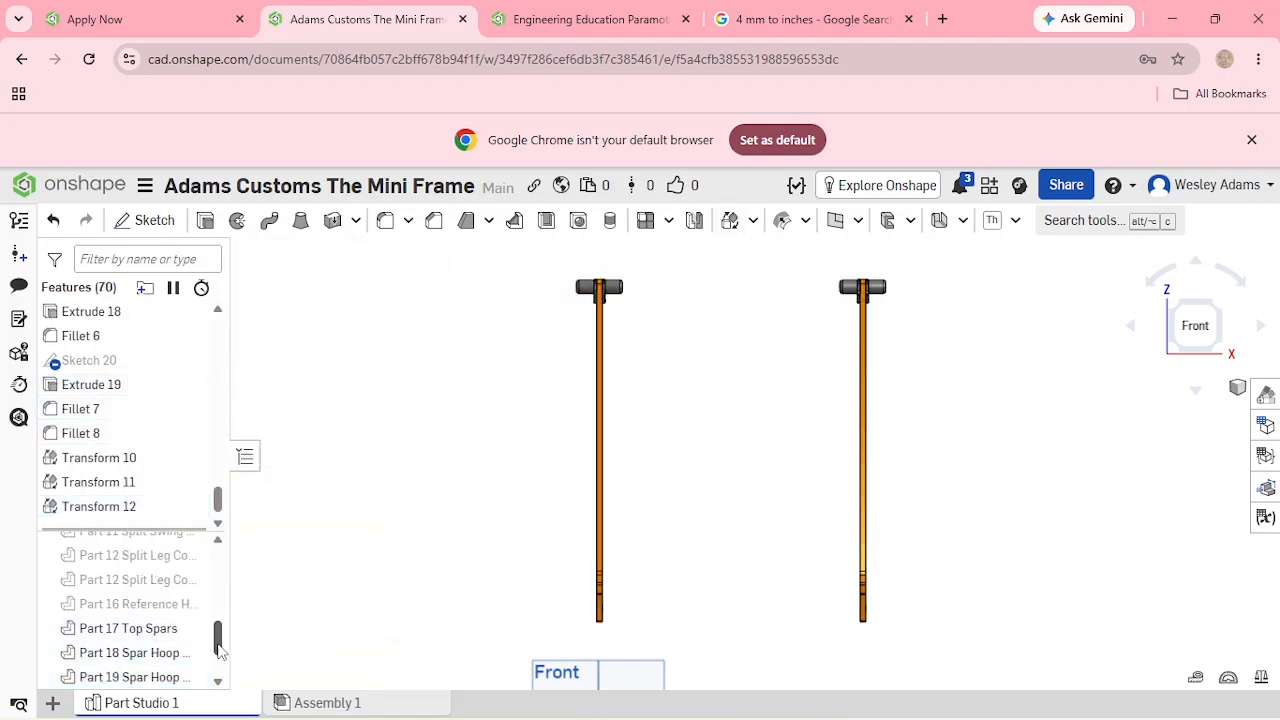
# Merge the copied spar and its two copied connections, Parts 20, 21 and 22, with a Boolean Union.
pyautogui.moveTo(220, 648); pyautogui.dragTo(220, 697)
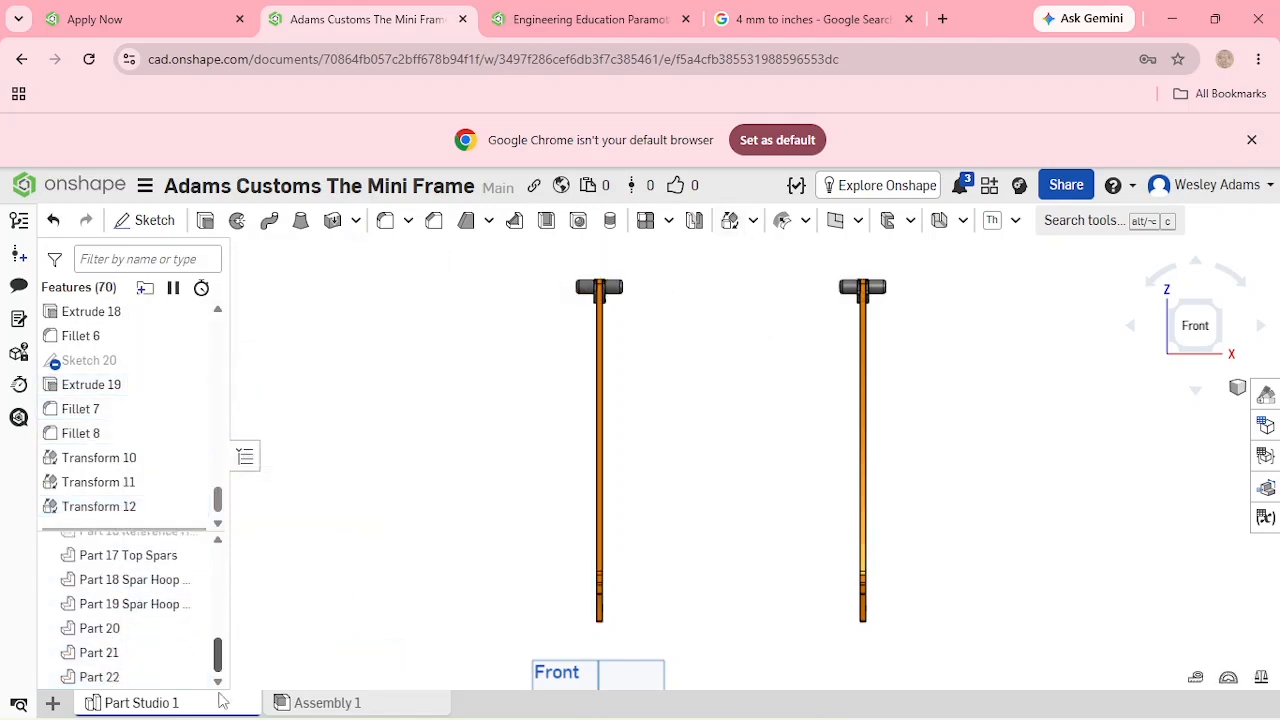
pyautogui.click(132, 636)
pyautogui.click(135, 655)
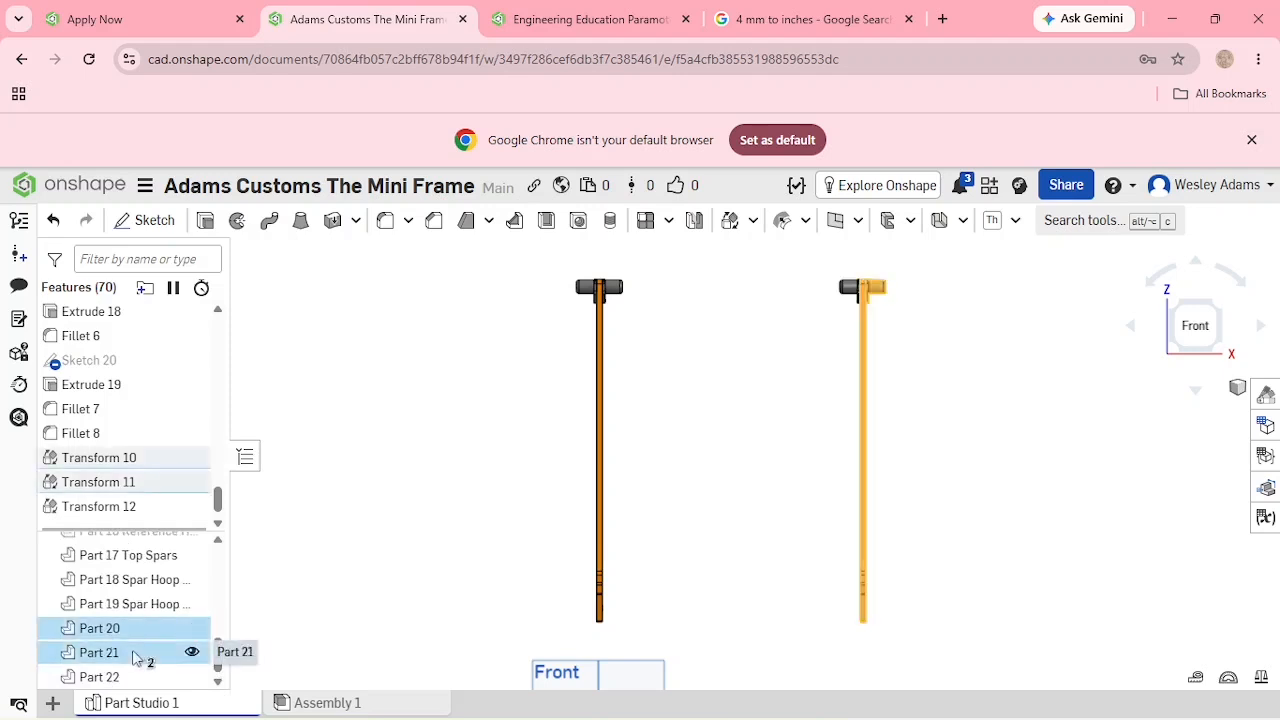
pyautogui.click(134, 680)
pyautogui.rightClick(137, 684)
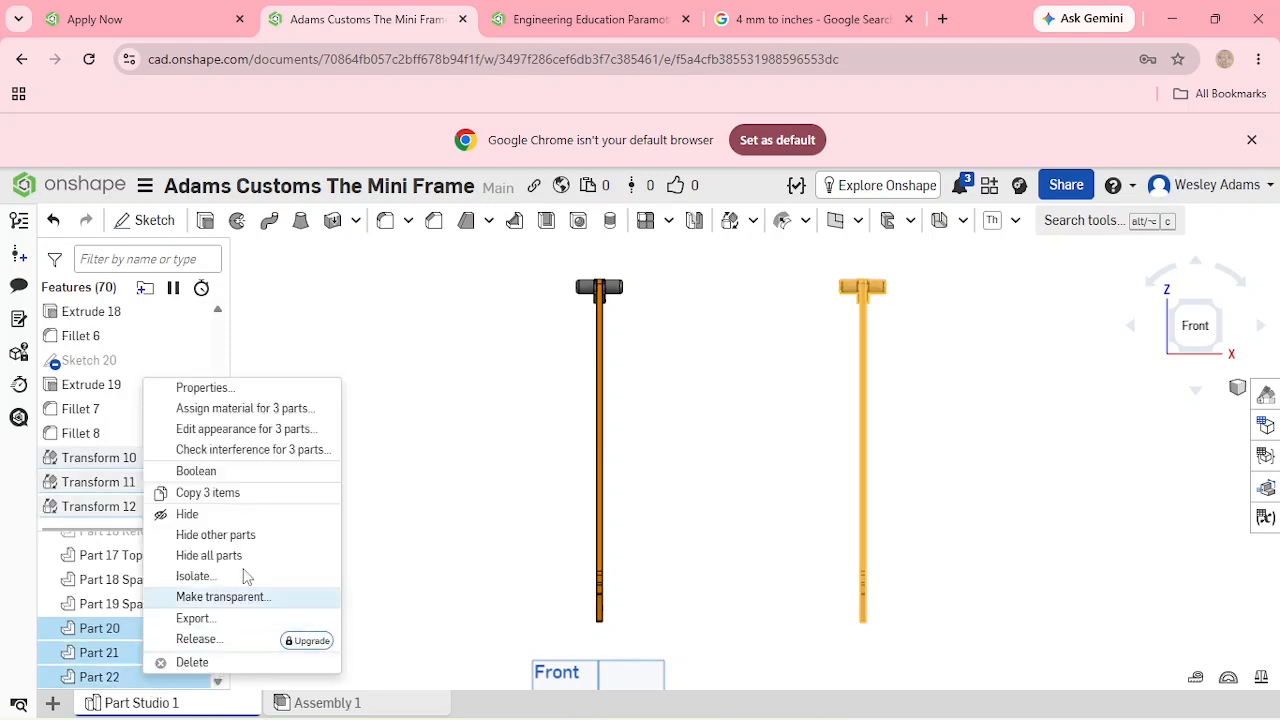
pyautogui.click(200, 471)
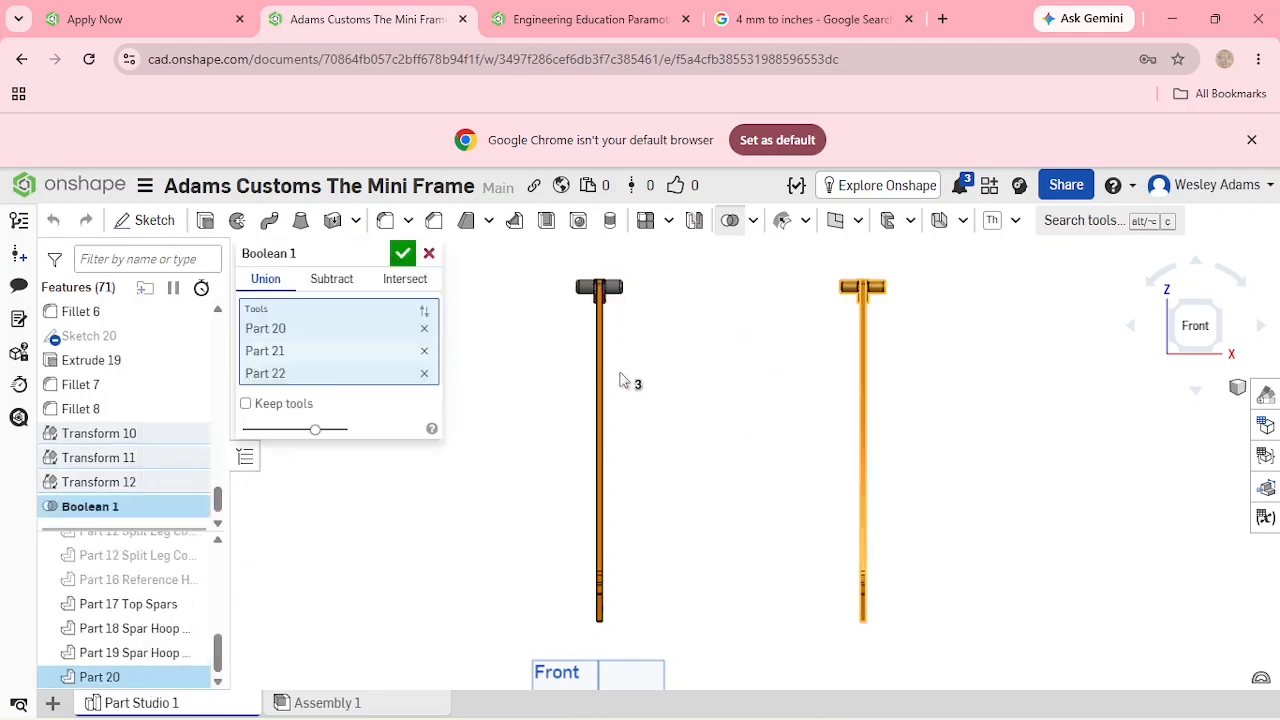
pyautogui.click(403, 253)
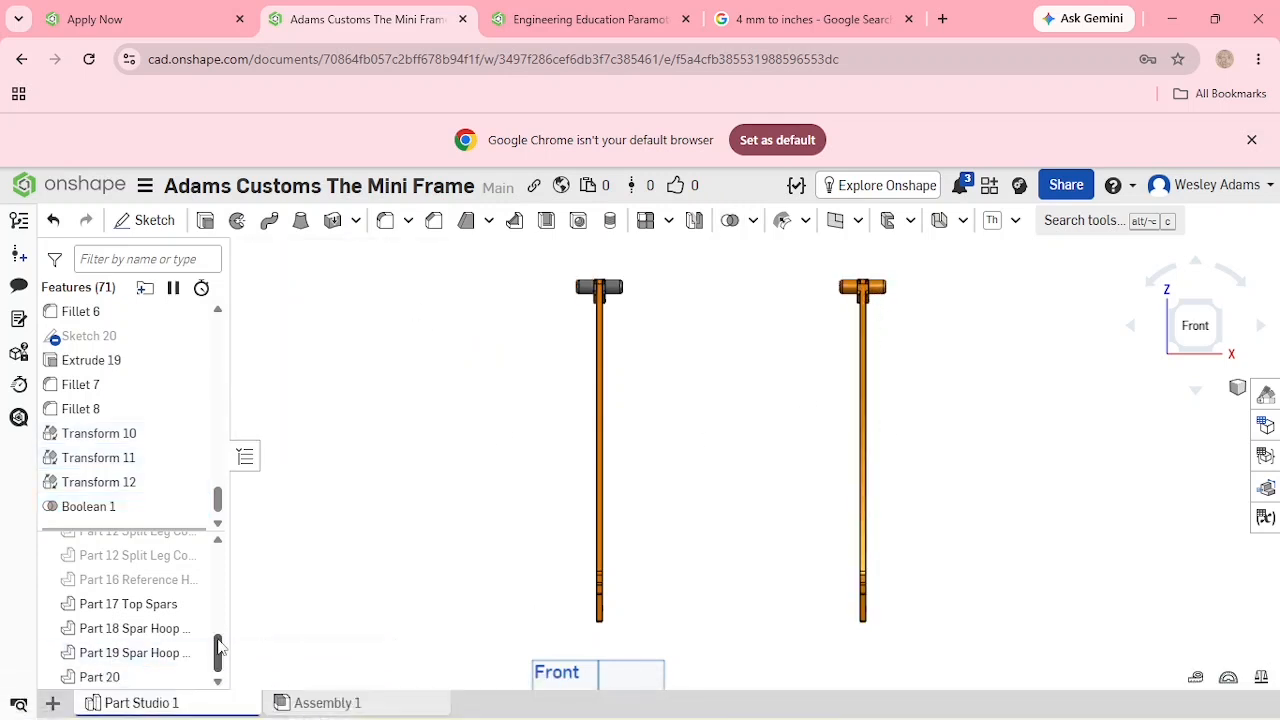
# Rename the merged Part 20 as "Part 20 Right Spar".
pyautogui.rightClick(153, 686)
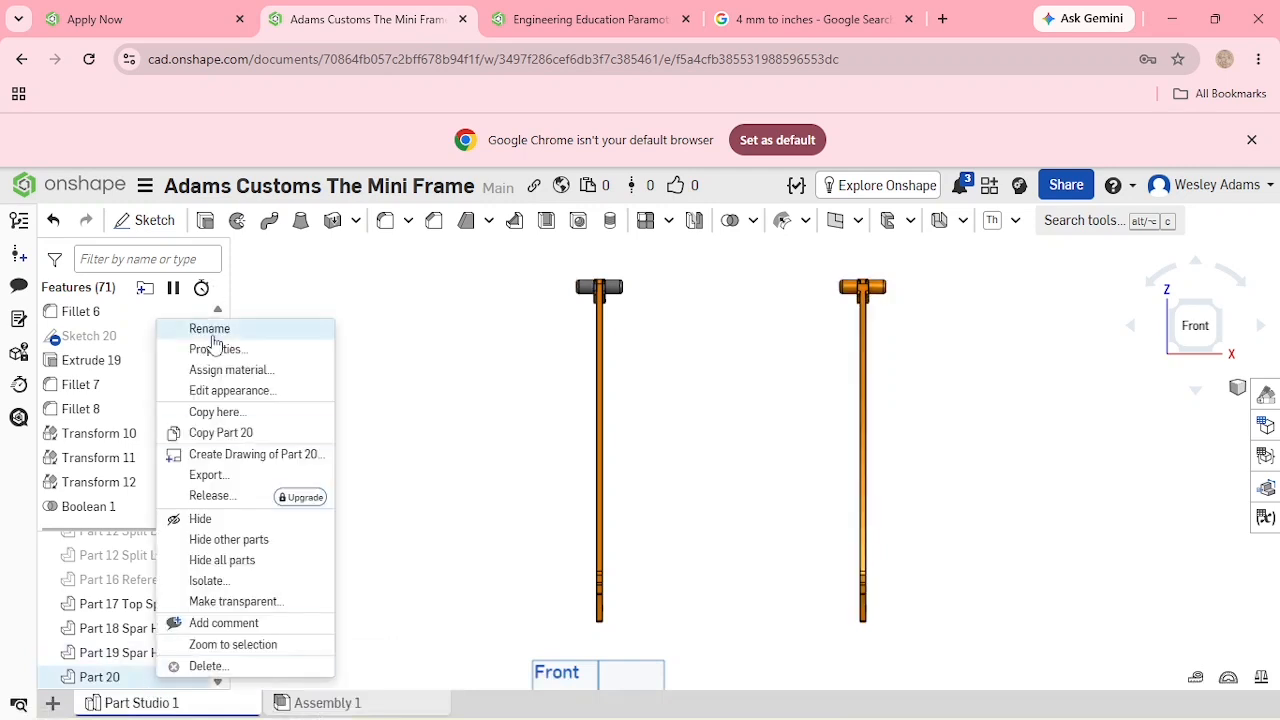
pyautogui.click(212, 331)
pyautogui.click(131, 677)
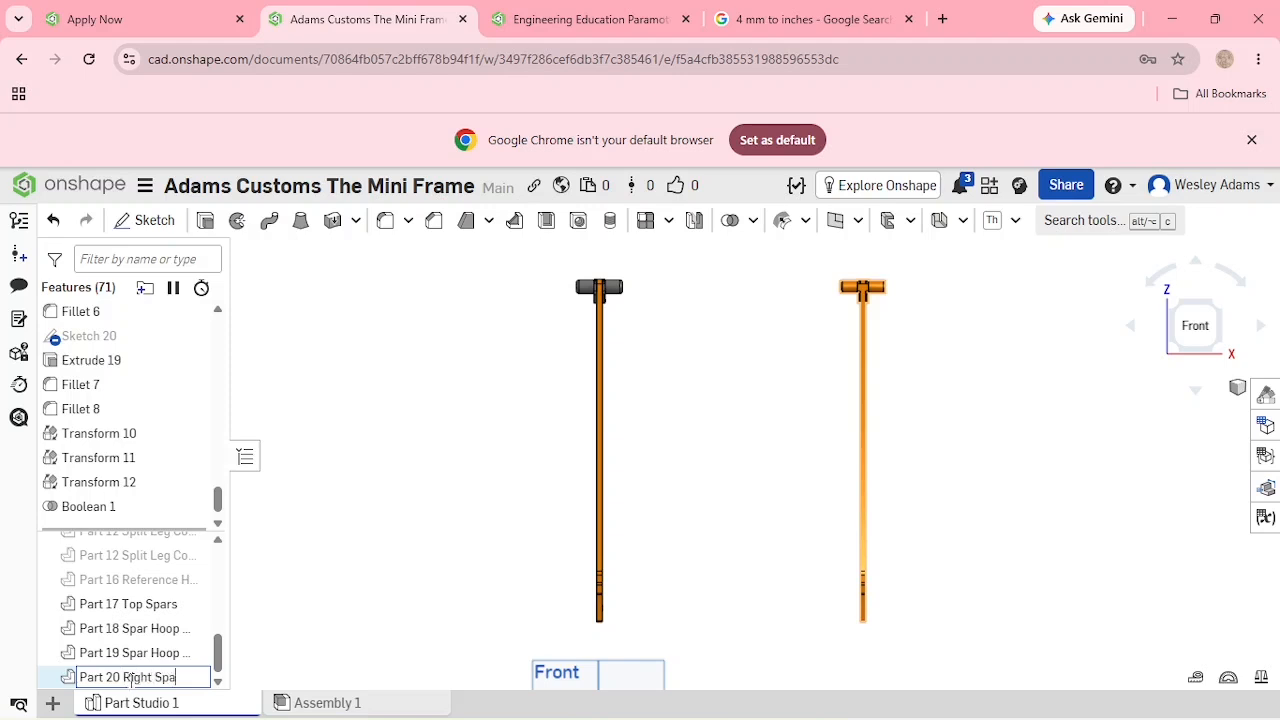
pyautogui.click(500, 435)
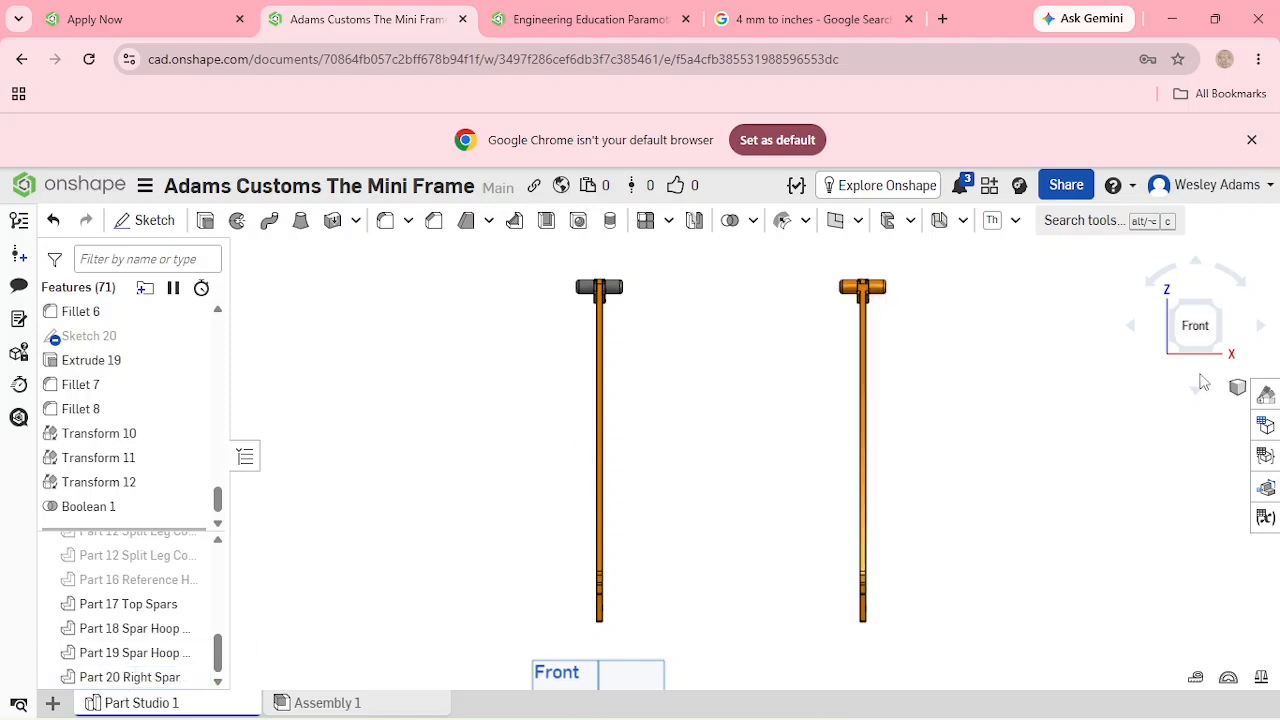
# Show all parts of the part studio again.
pyautogui.click(1218, 309)
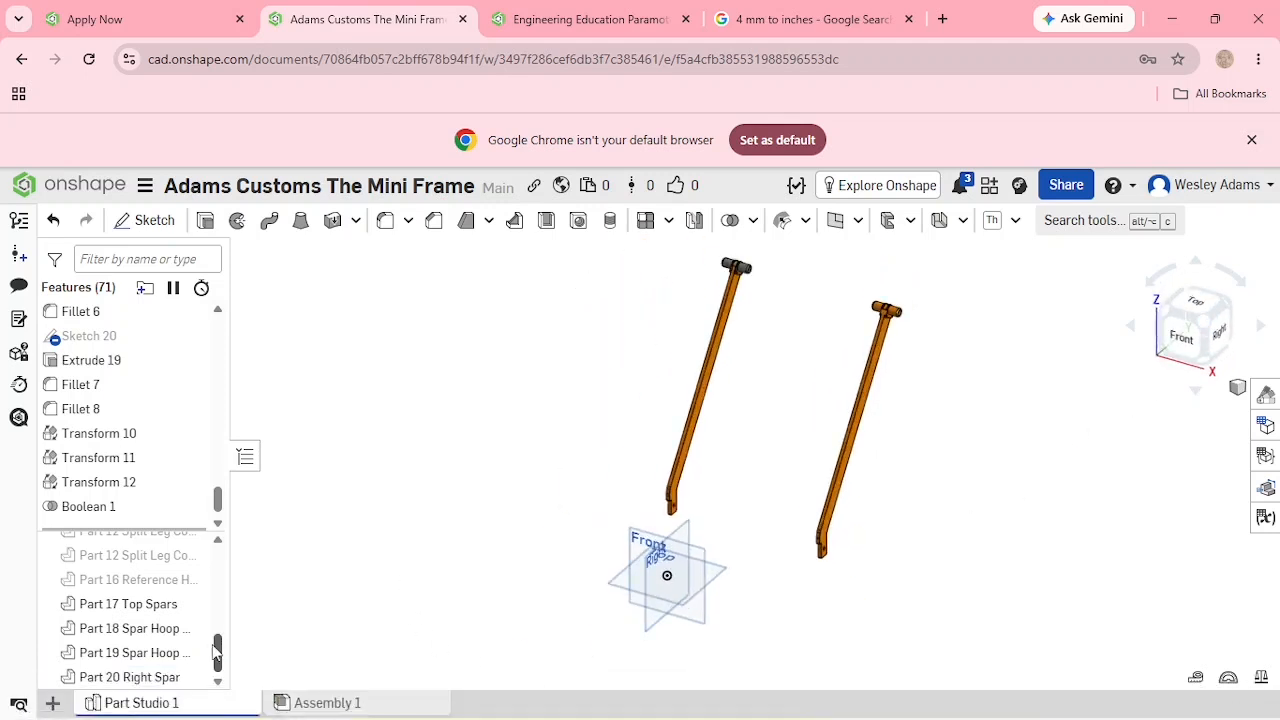
pyautogui.moveTo(216, 655); pyautogui.dragTo(229, 547)
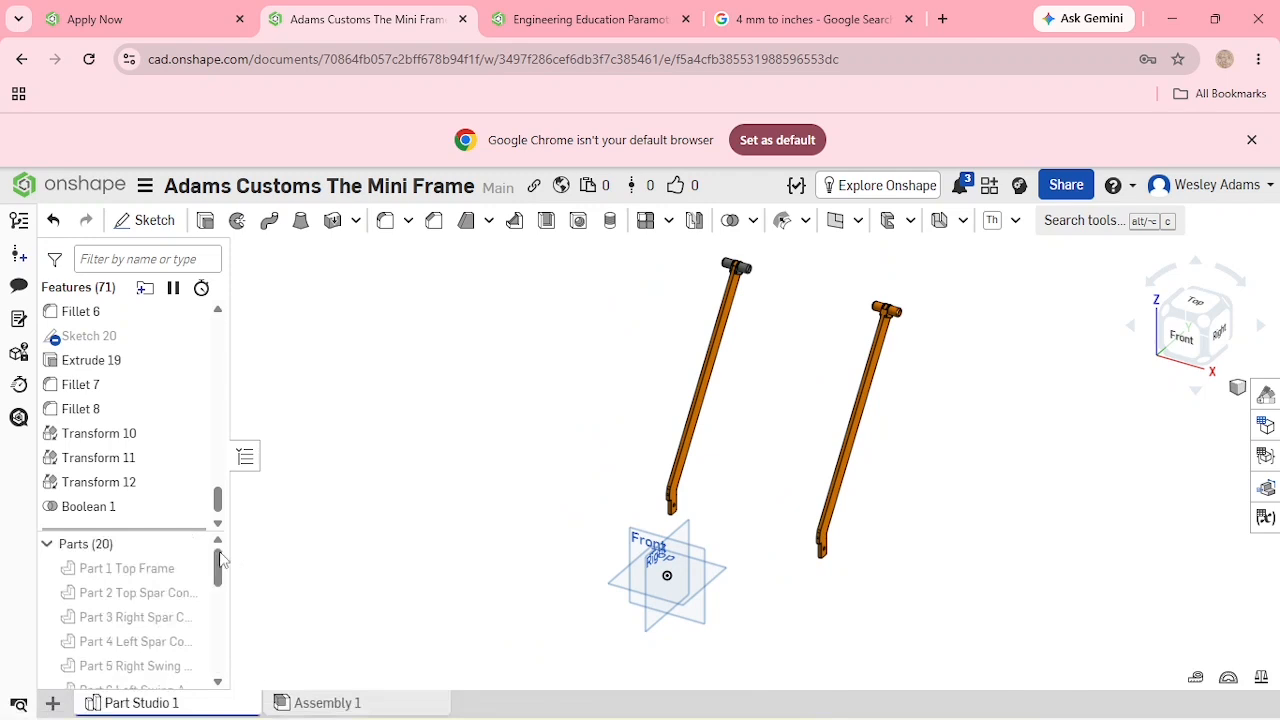
pyautogui.click(191, 544)
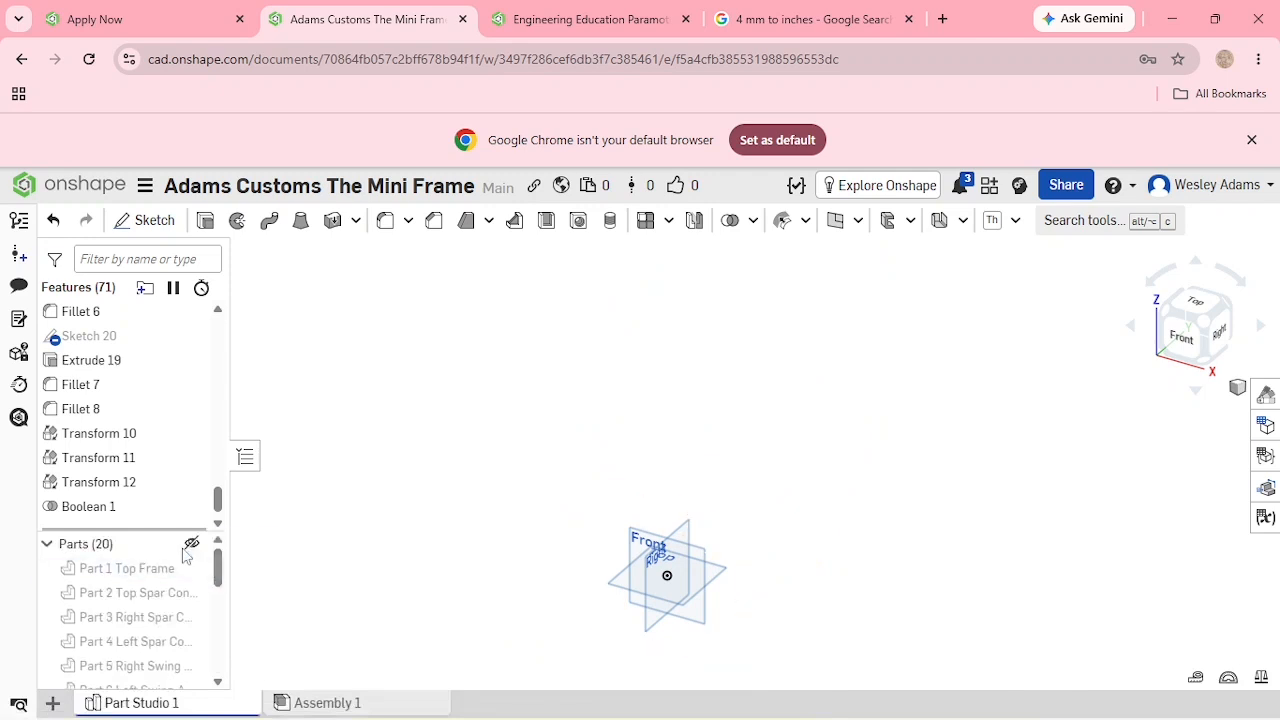
pyautogui.click(191, 544)
pyautogui.scroll(10, 986, 529)
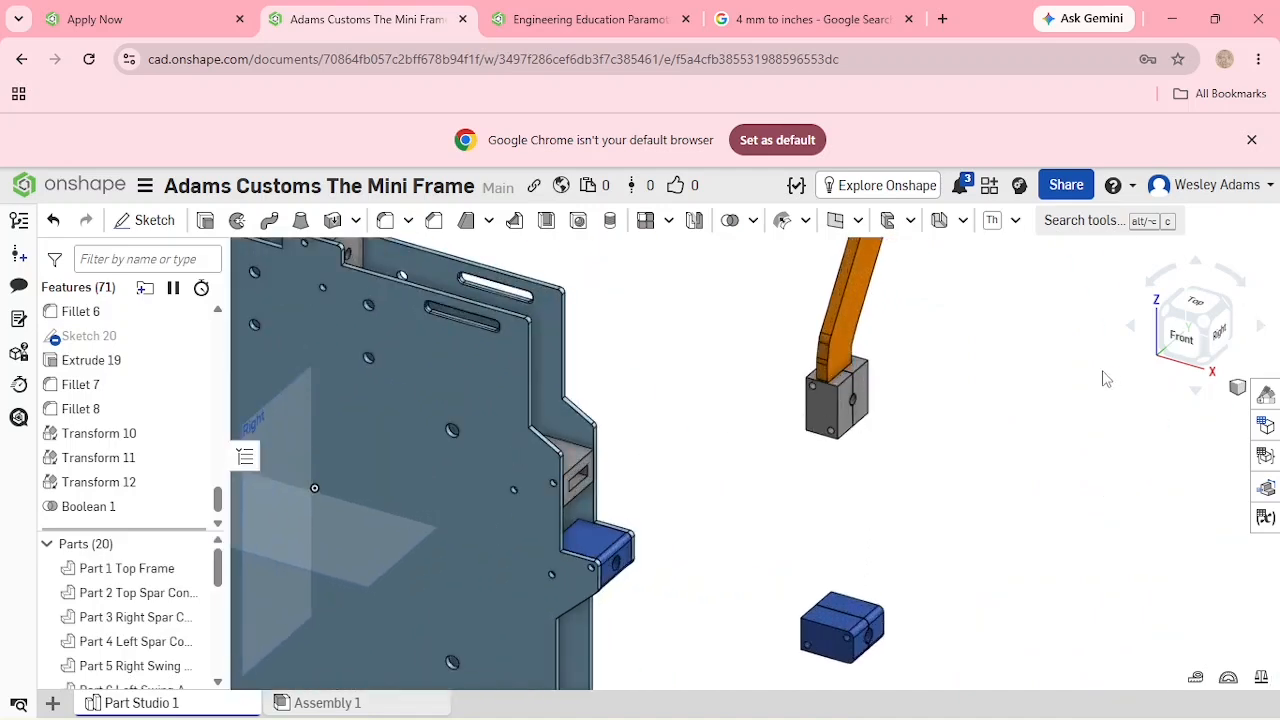
# Start a Transform of Part 20 Right Spar and set its type to Rotate.
pyautogui.click(1182, 338)
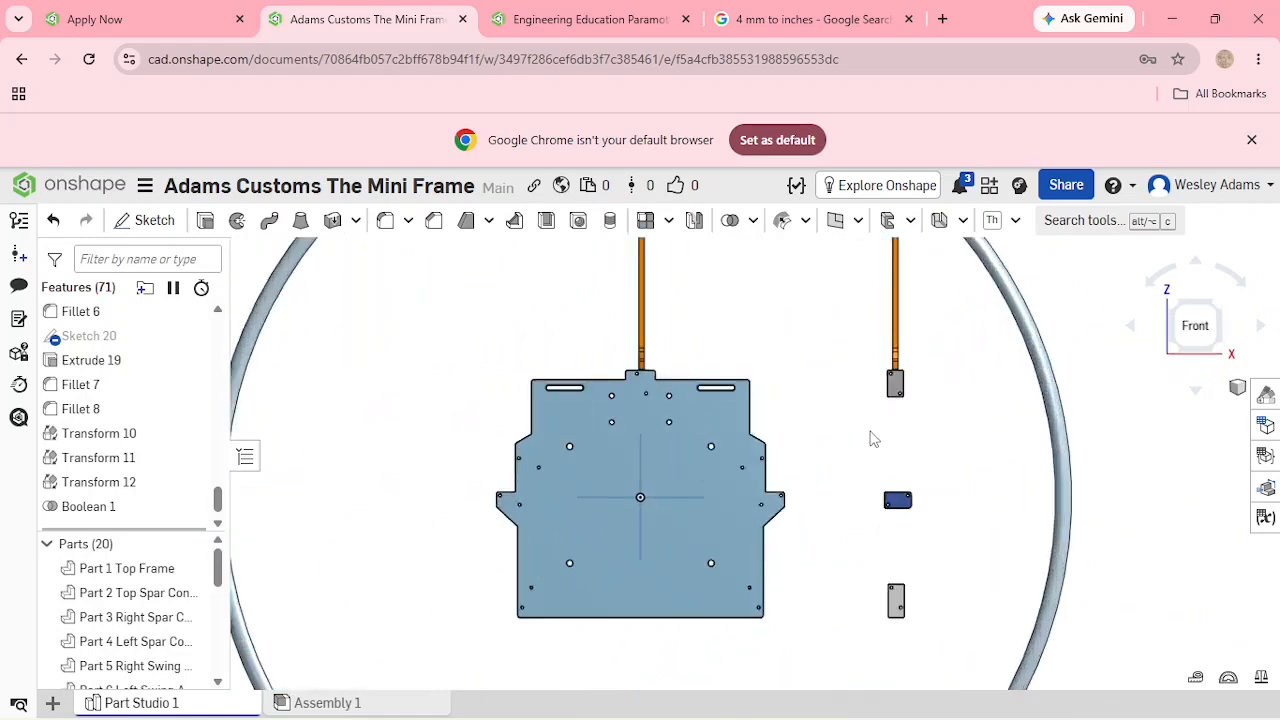
pyautogui.scroll(2, 870, 432)
pyautogui.scroll(-3, 871, 432)
pyautogui.moveTo(912, 444); pyautogui.dragTo(720, 582, button='middle')
pyautogui.click(699, 407)
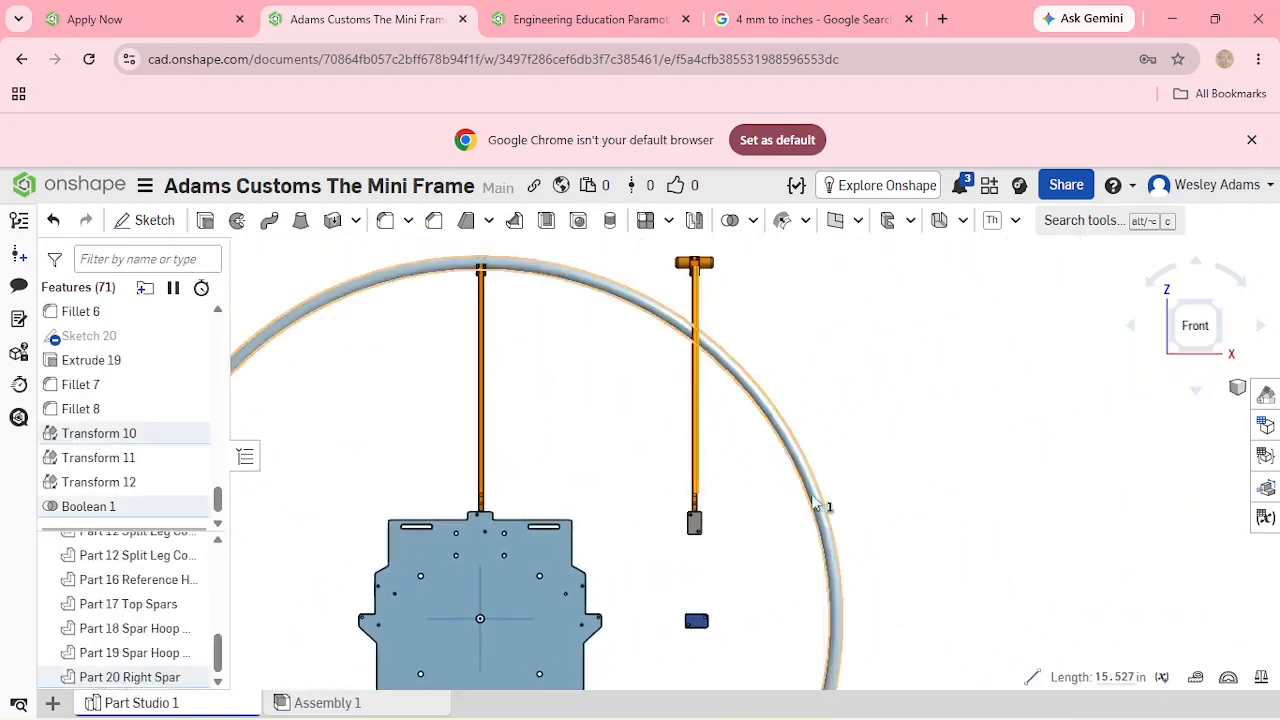
pyautogui.click(753, 220)
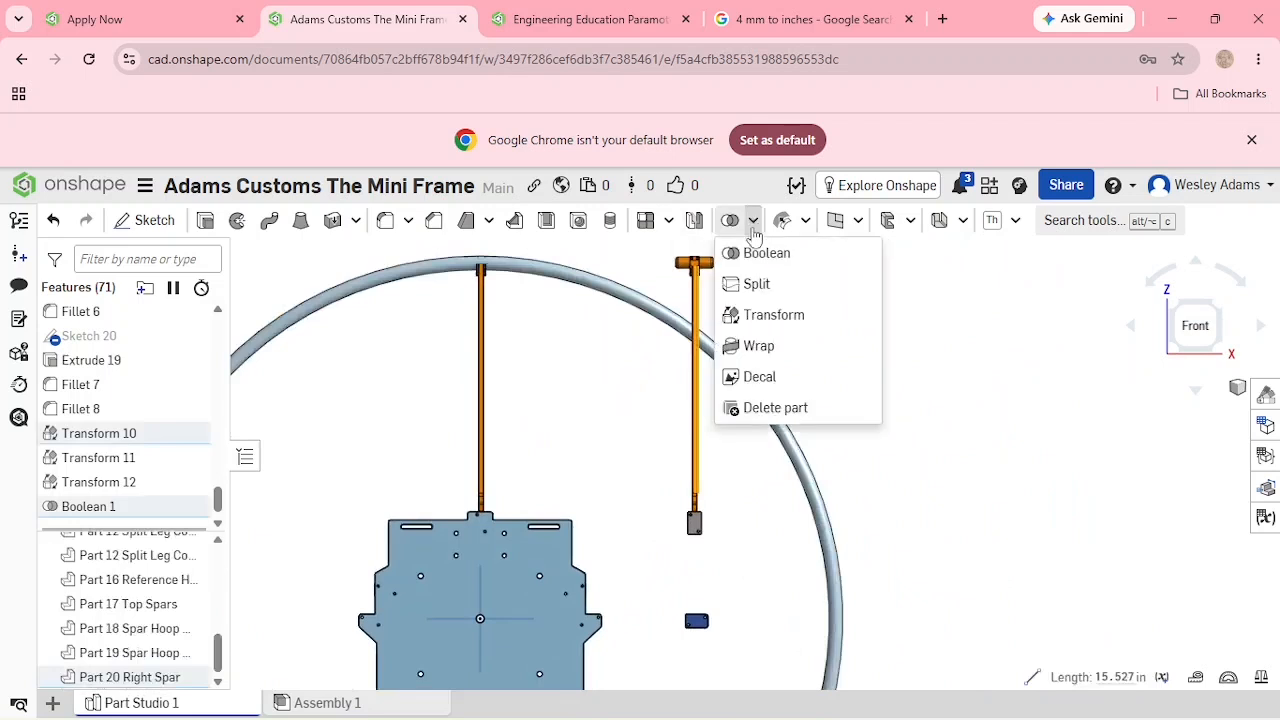
pyautogui.click(760, 283)
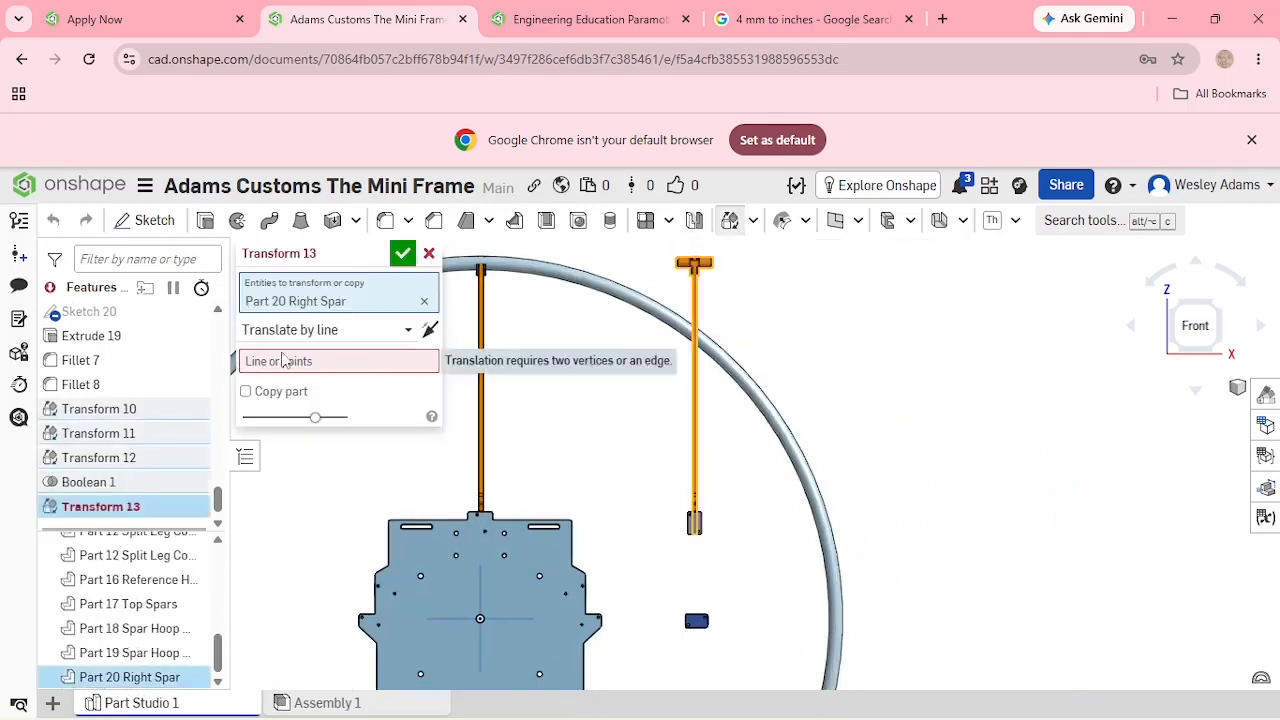
pyautogui.click(320, 330)
pyautogui.moveTo(320, 383); pyautogui.dragTo(278, 458)
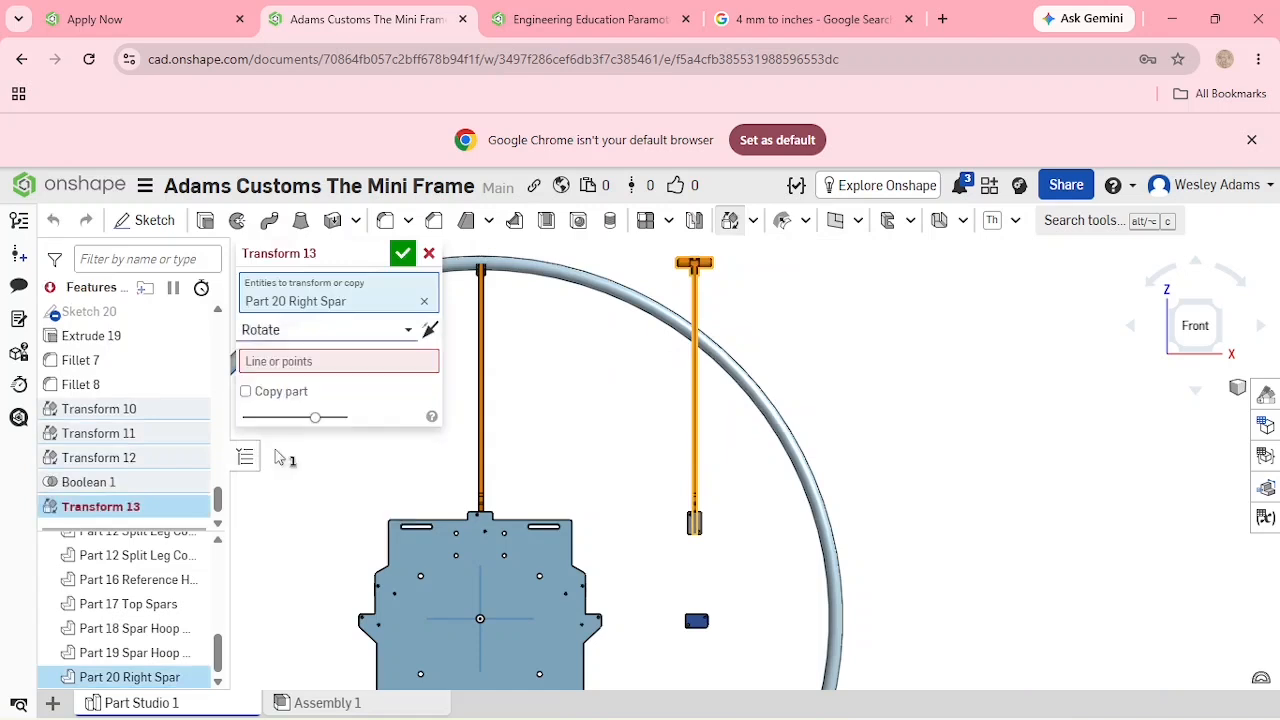
pyautogui.click(385, 392)
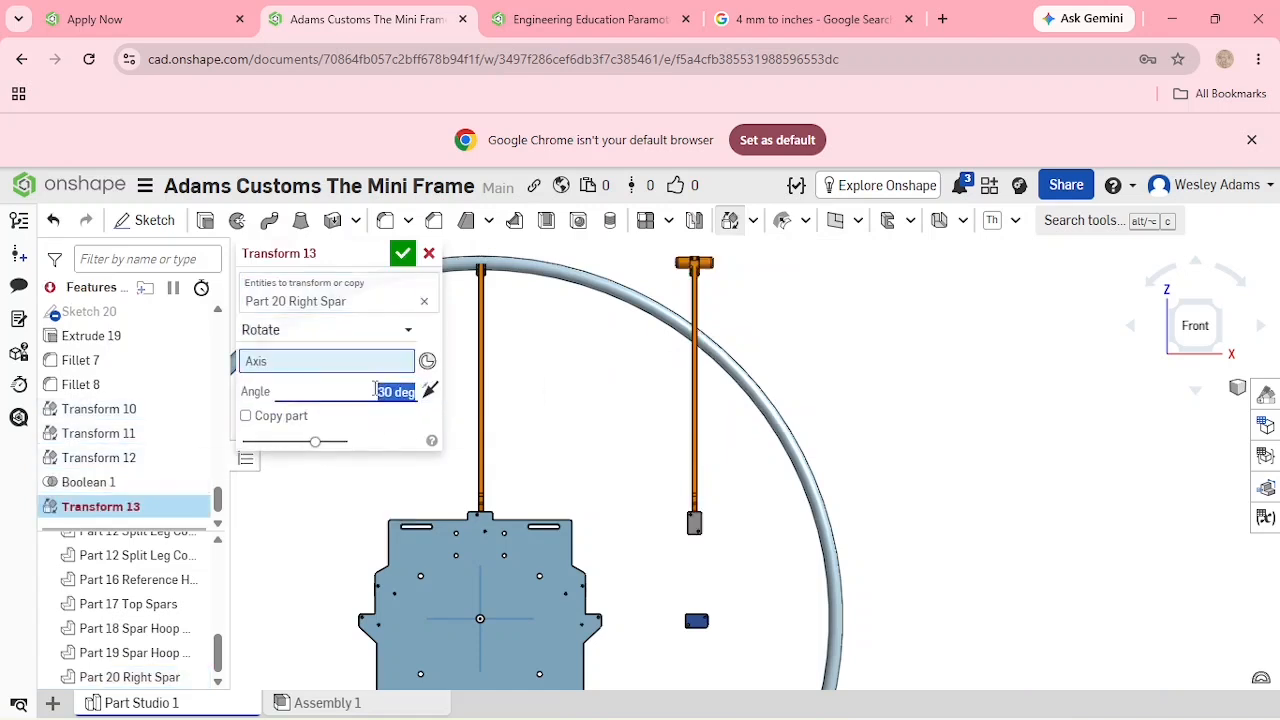
pyautogui.click(296, 366)
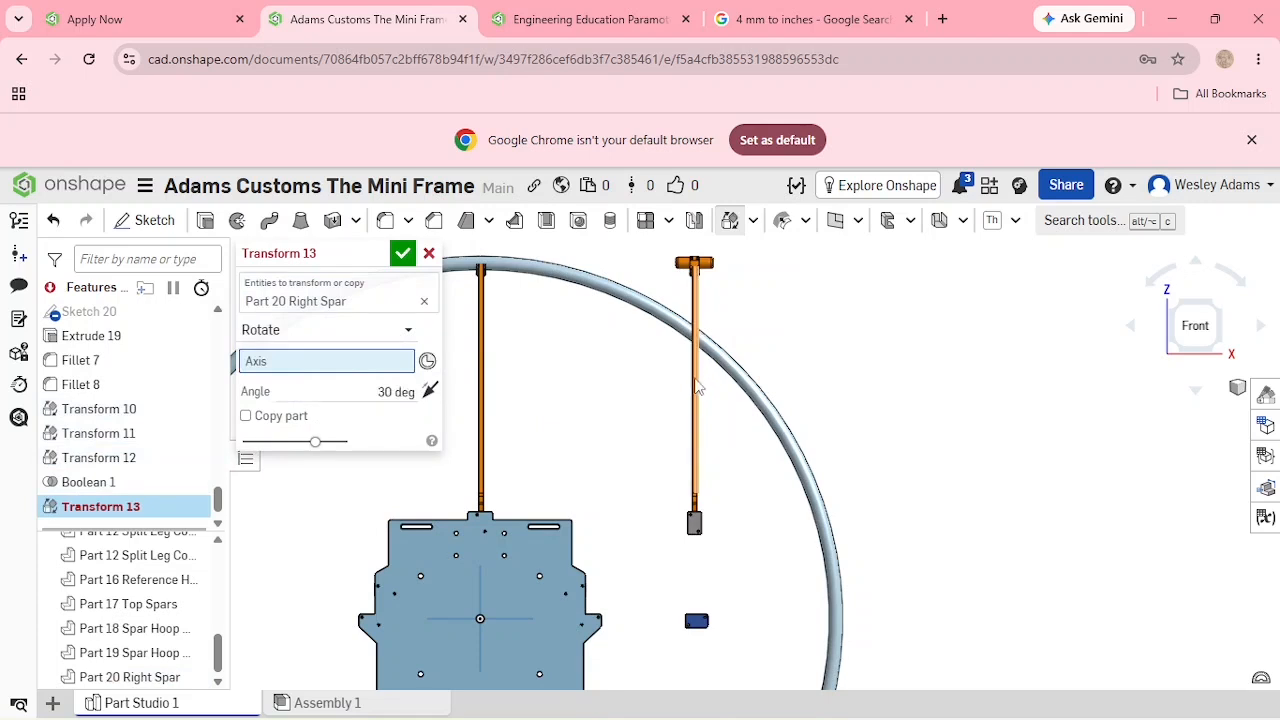
# Try a mate connector partway along the right spar's shaft as the rotation axis.
pyautogui.scroll(2, 697, 400)
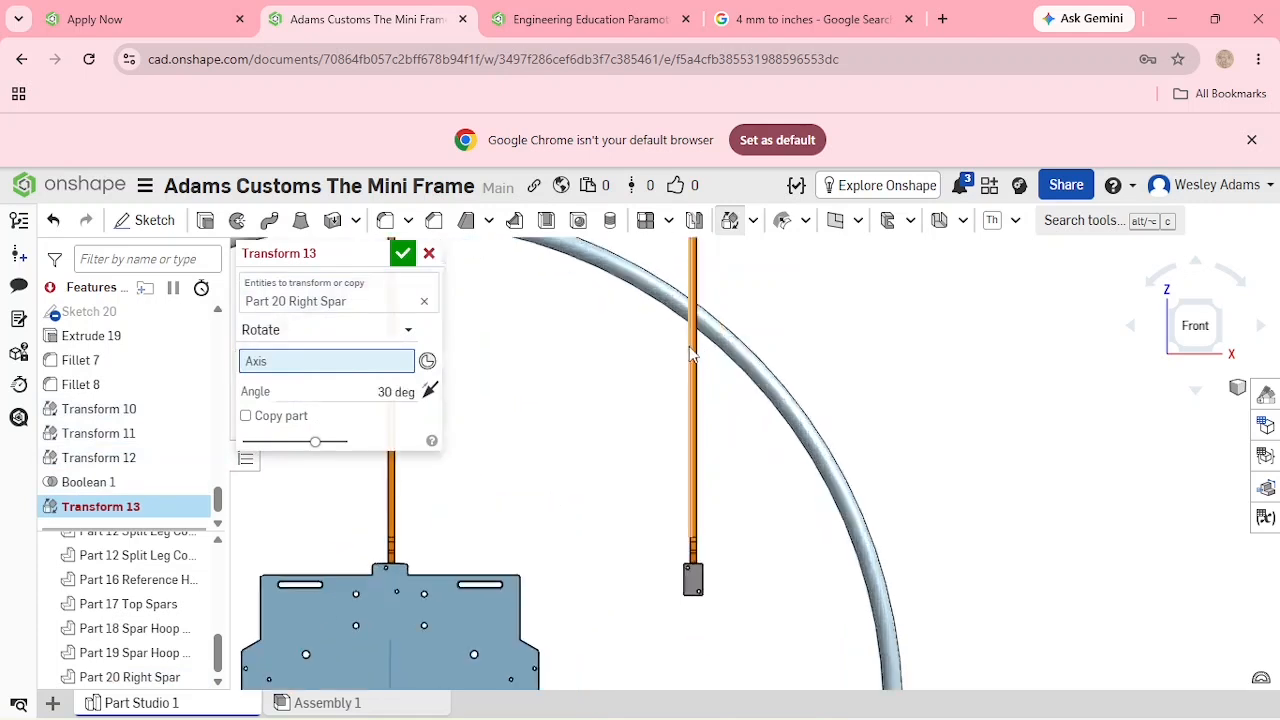
pyautogui.click(428, 361)
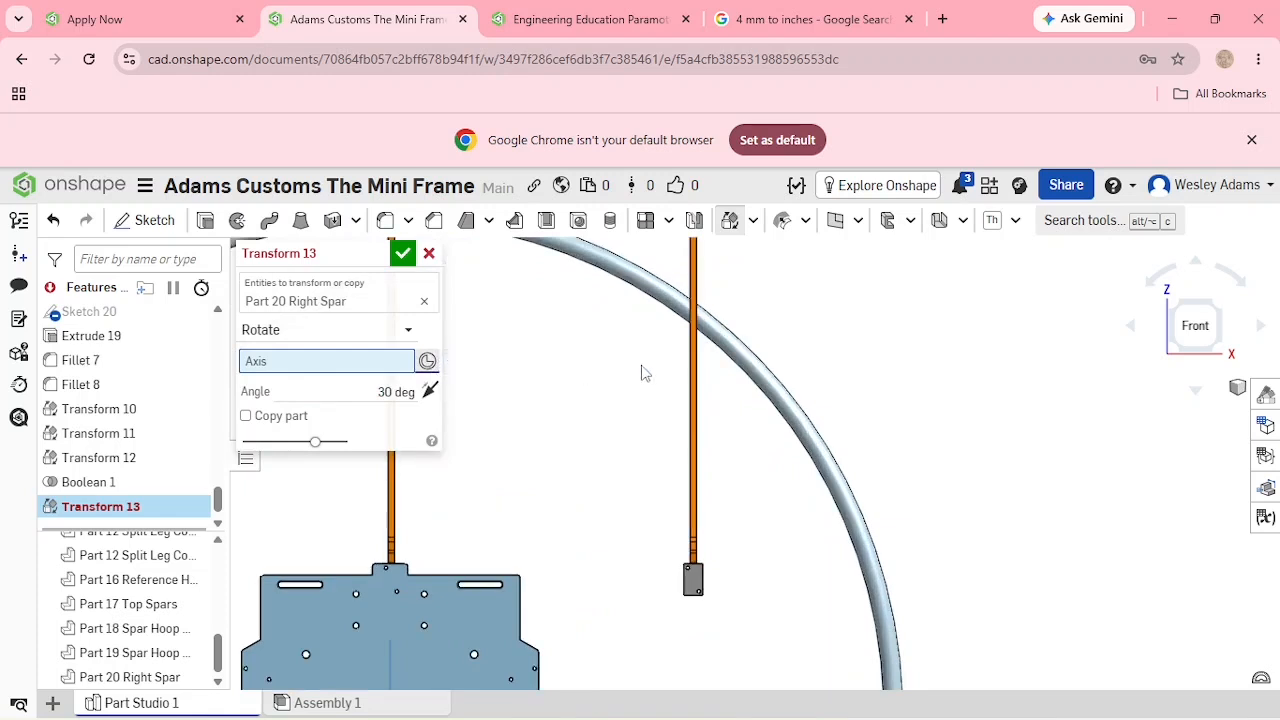
pyautogui.click(697, 362)
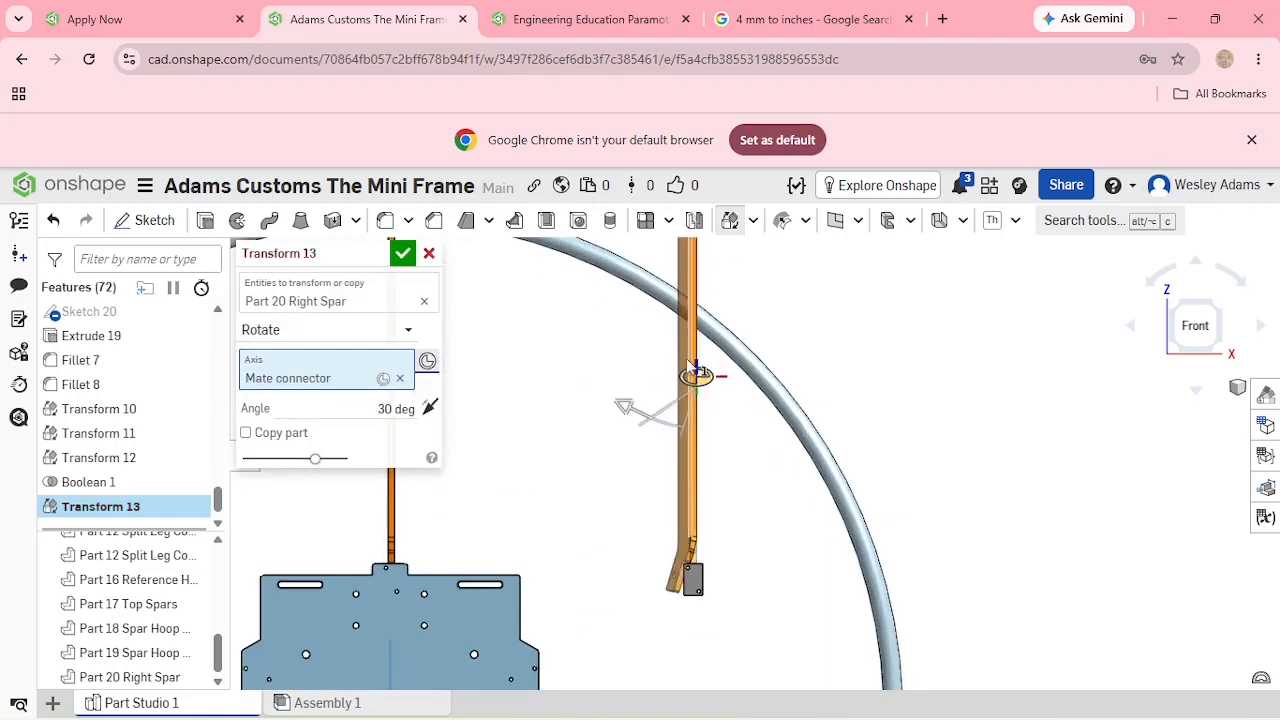
# Rotate Part 20 Right Spar 270 deg about a mate connector centred on the grey block at the spar's lower end.
pyautogui.click(427, 362)
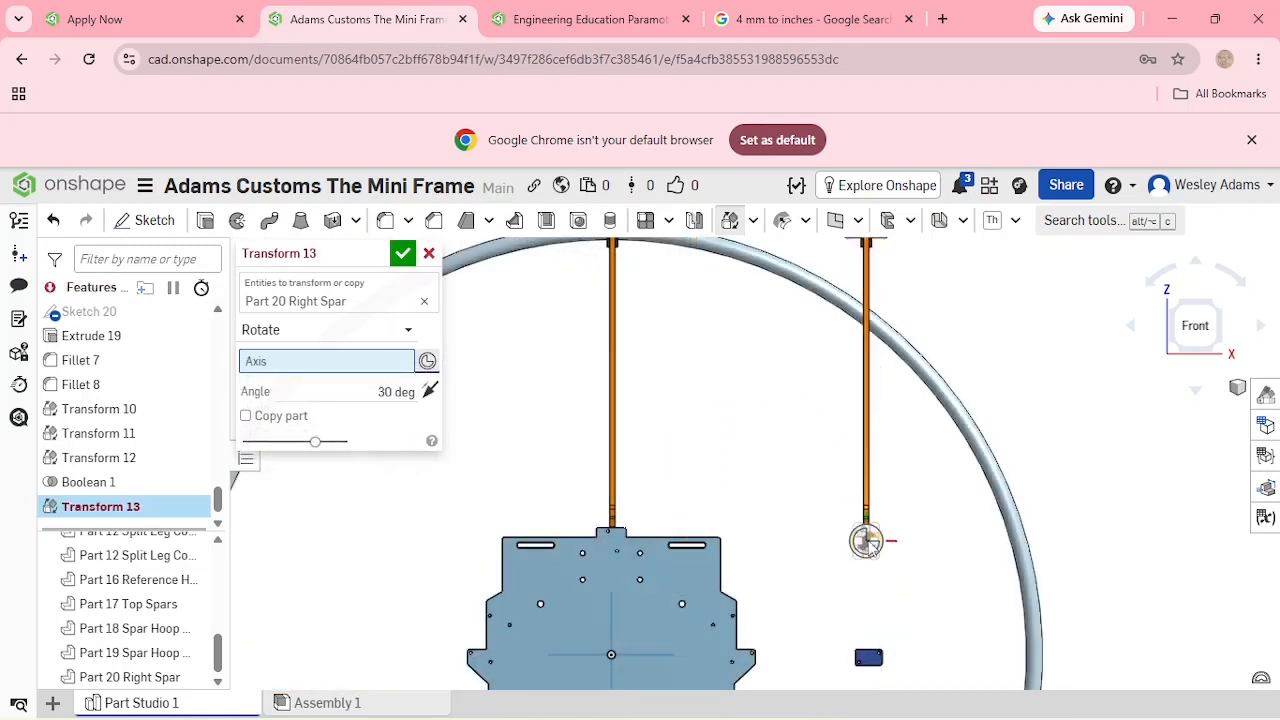
pyautogui.click(866, 541)
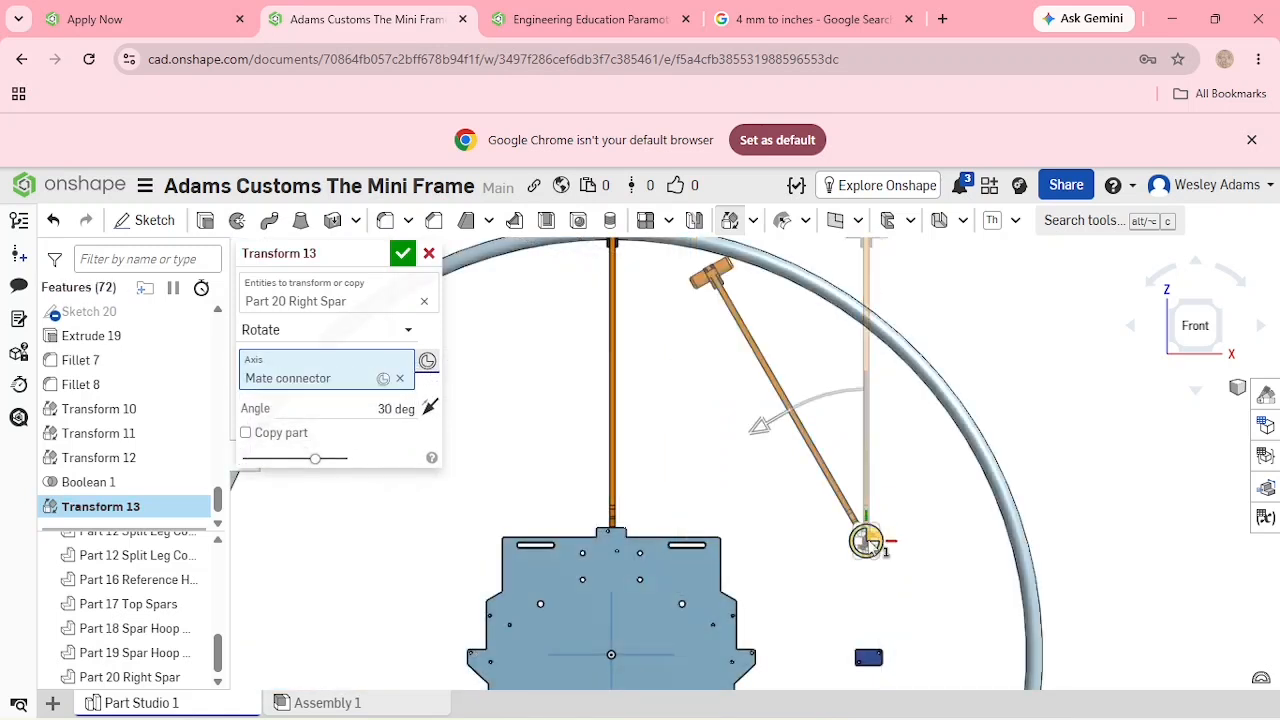
pyautogui.click(345, 407)
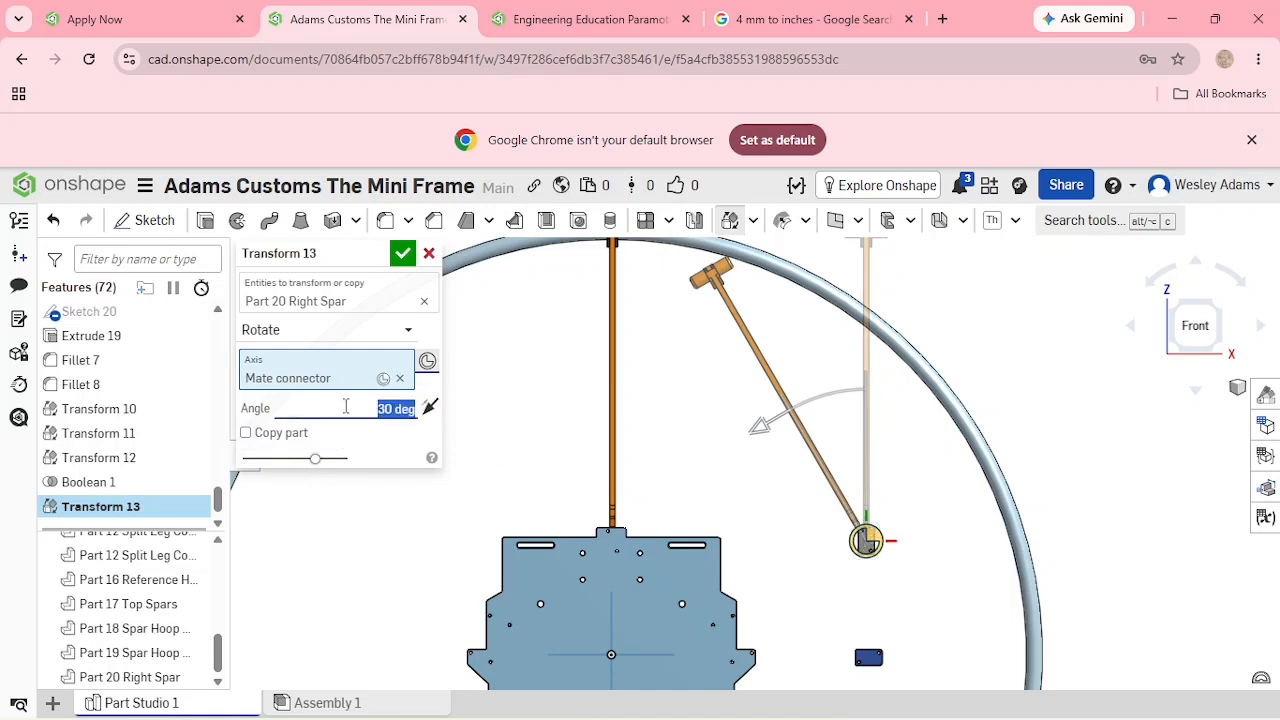
pyautogui.write('909')
pyautogui.press('Return')
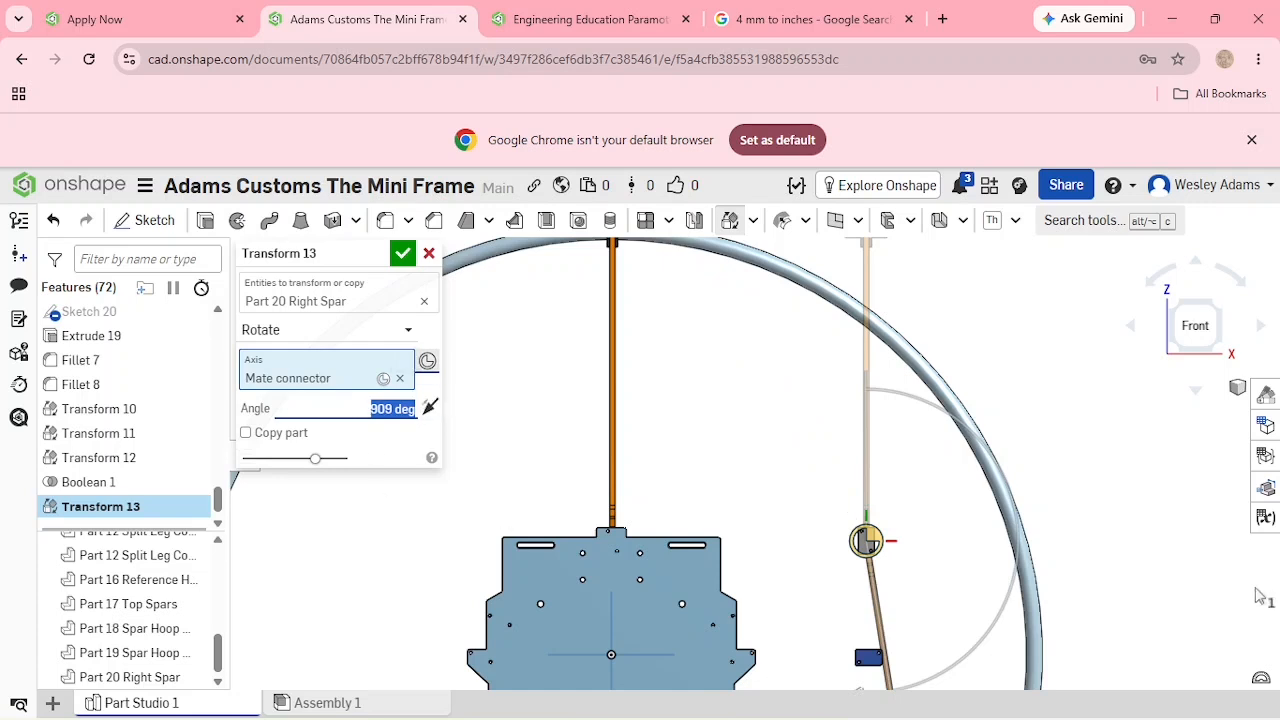
pyautogui.write('90')
pyautogui.press('Return')
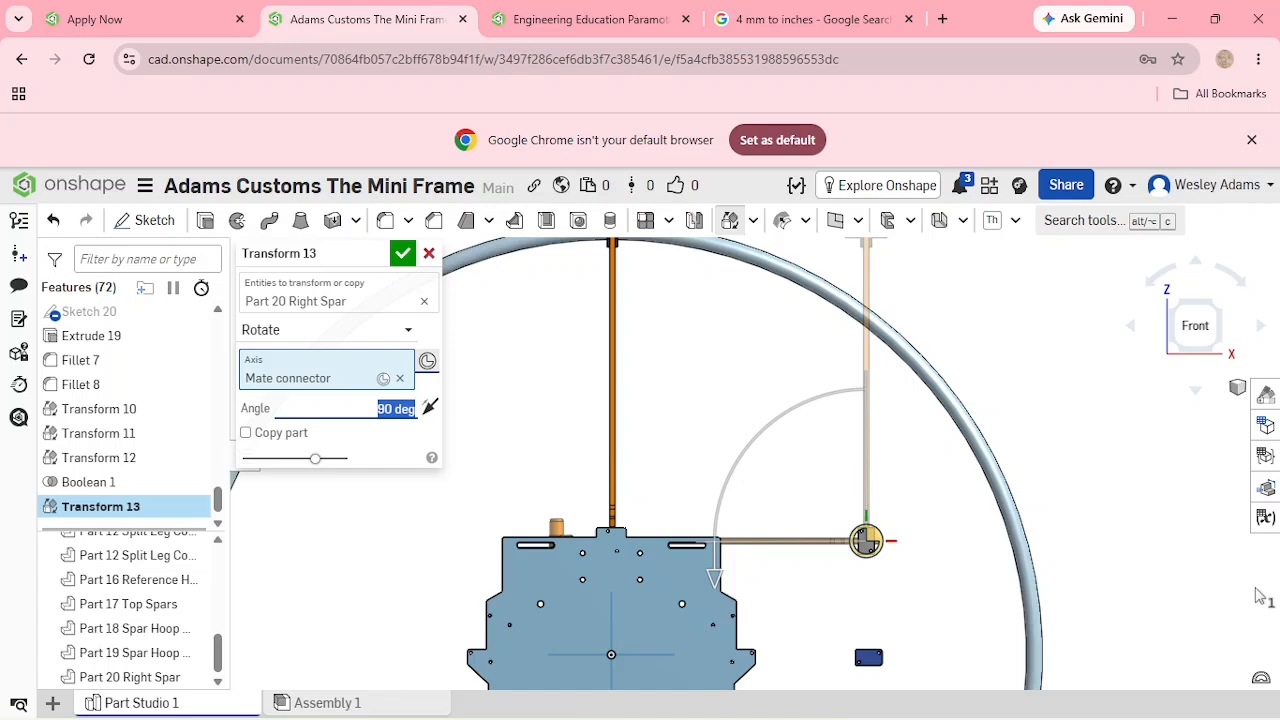
pyautogui.write('270')
pyautogui.press('Return')
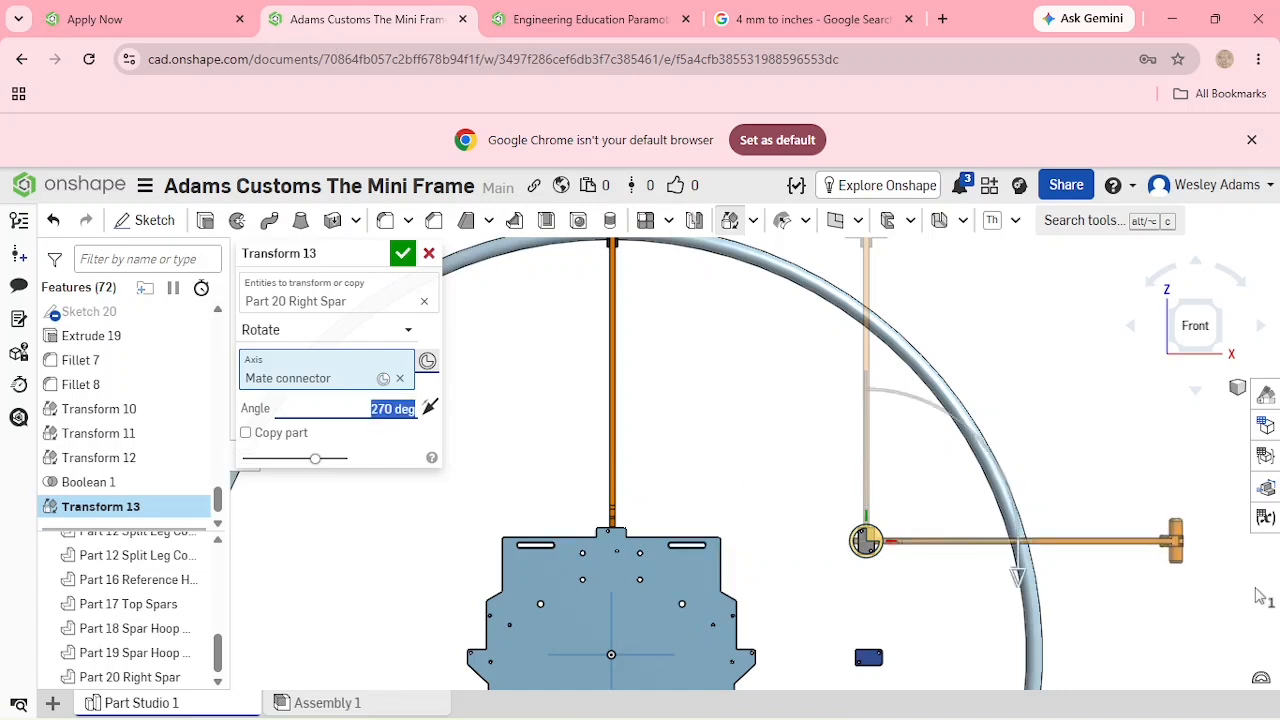
pyautogui.click(402, 253)
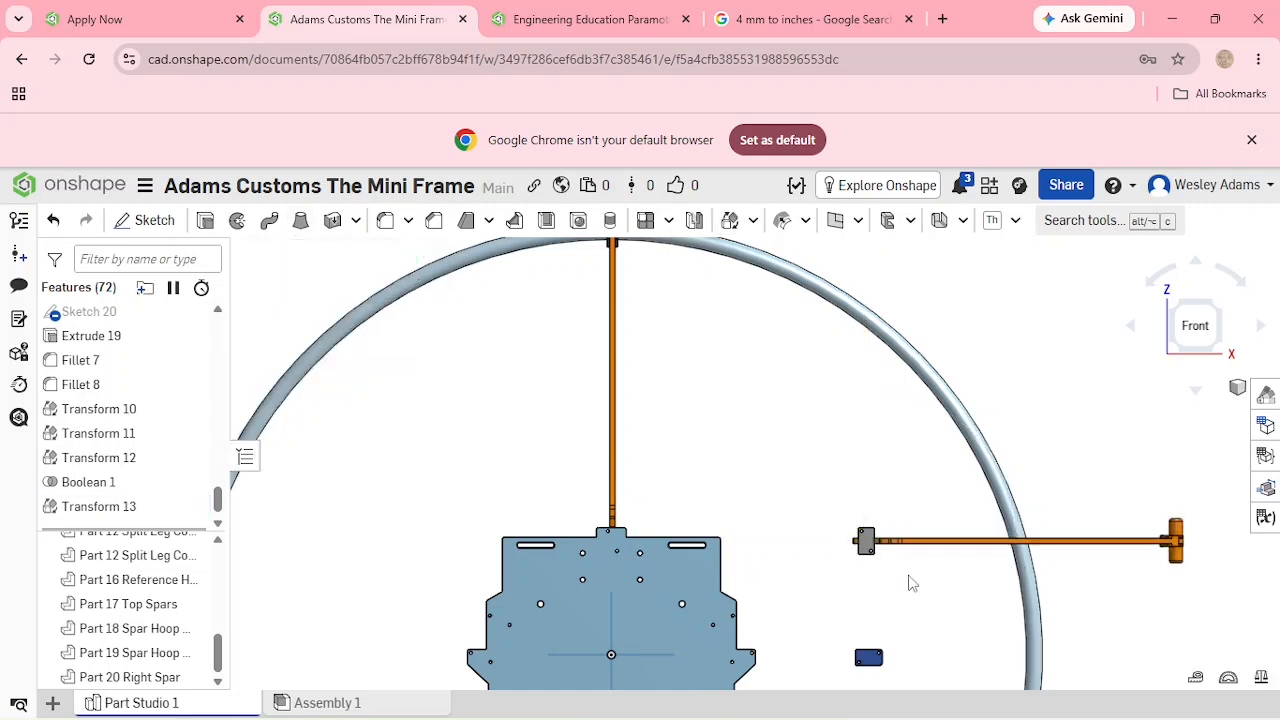
pyautogui.scroll(-2, 910, 583)
pyautogui.moveTo(1080, 578); pyautogui.dragTo(907, 542, button='middle')
pyautogui.scroll(1, 904, 576)
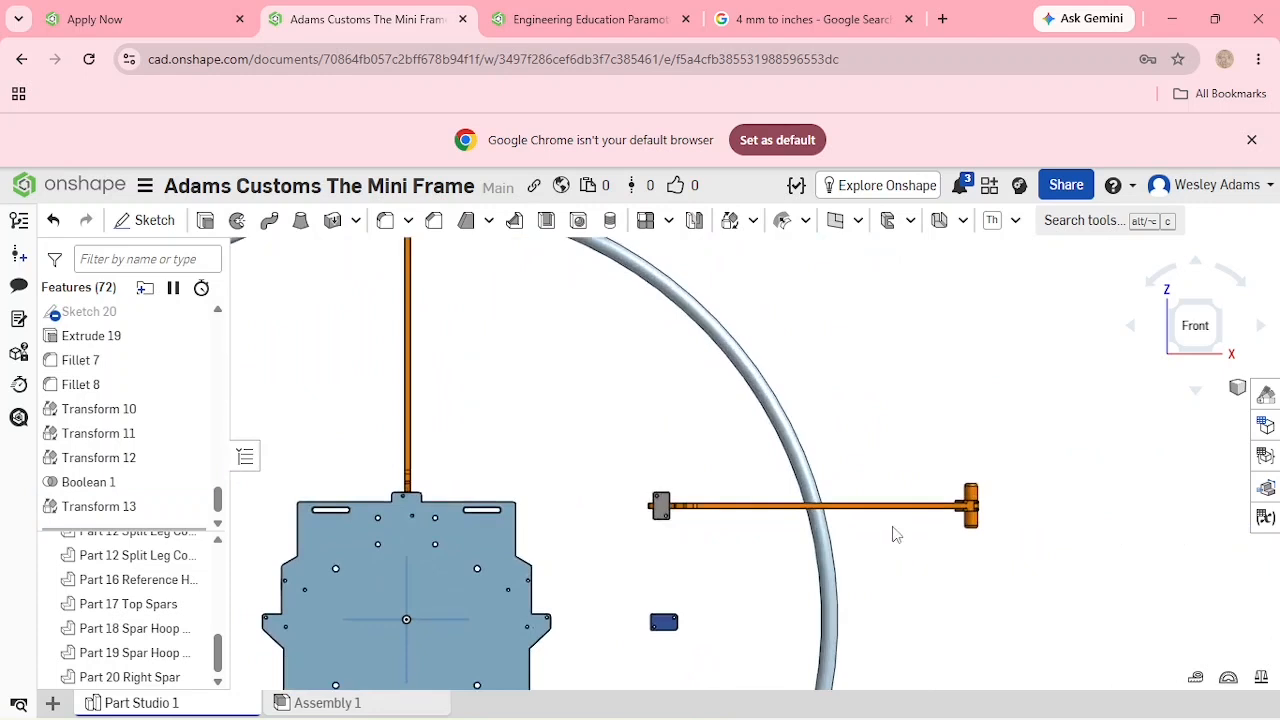
# Start a Translate by XYZ transform of Part 20 Right Spar, moving it about -6.7 in along X and -3.8 in along Z.
pyautogui.click(730, 222)
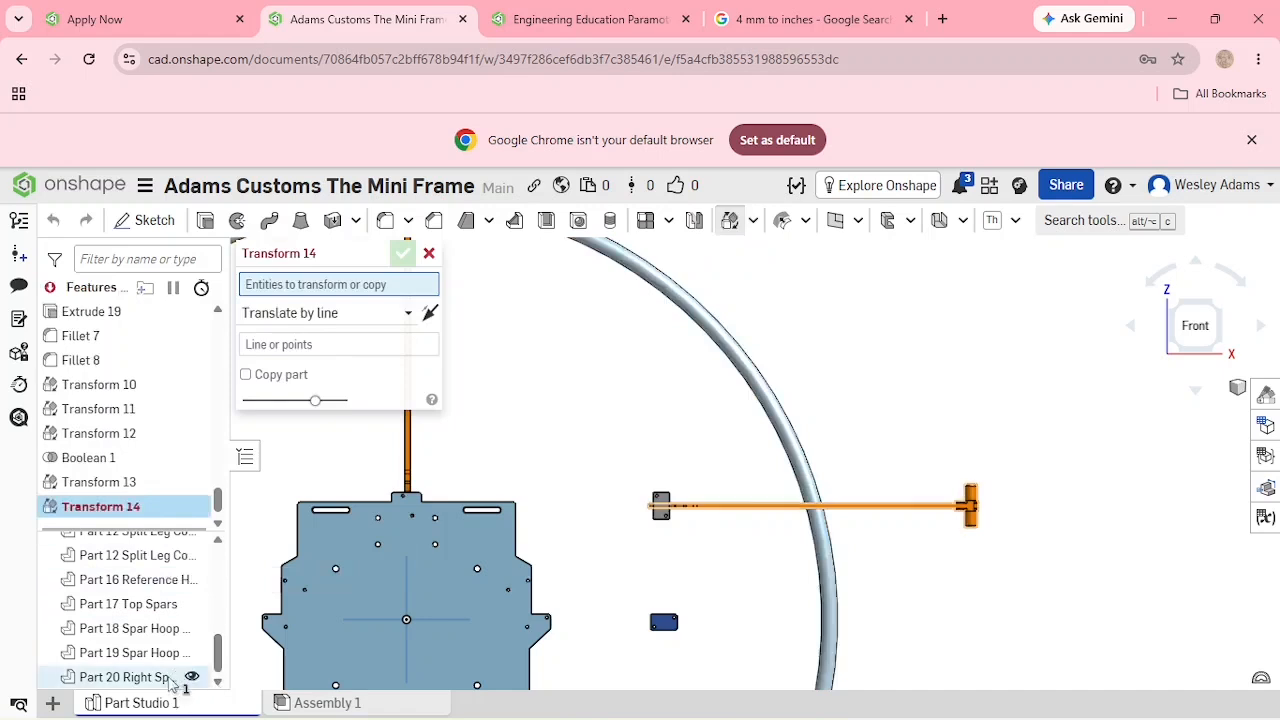
pyautogui.click(170, 680)
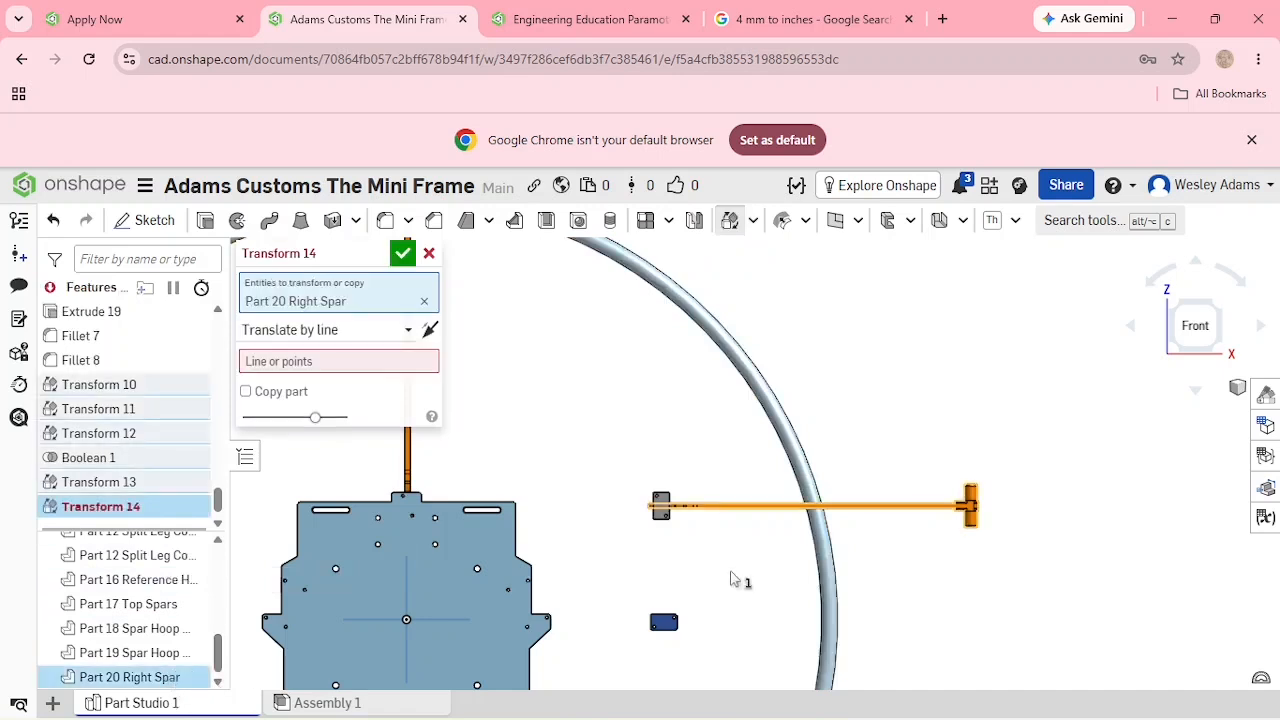
pyautogui.click(313, 332)
pyautogui.click(334, 406)
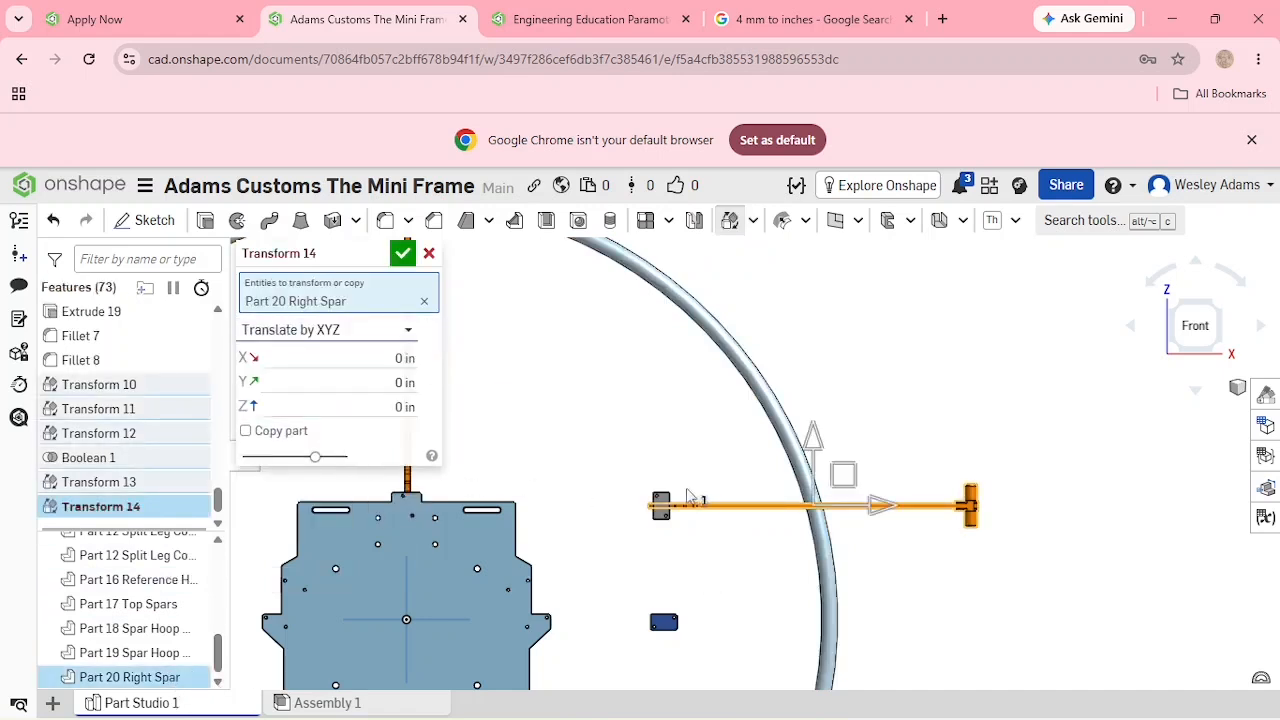
pyautogui.moveTo(815, 450); pyautogui.dragTo(812, 532)
pyautogui.moveTo(871, 590); pyautogui.dragTo(727, 582)
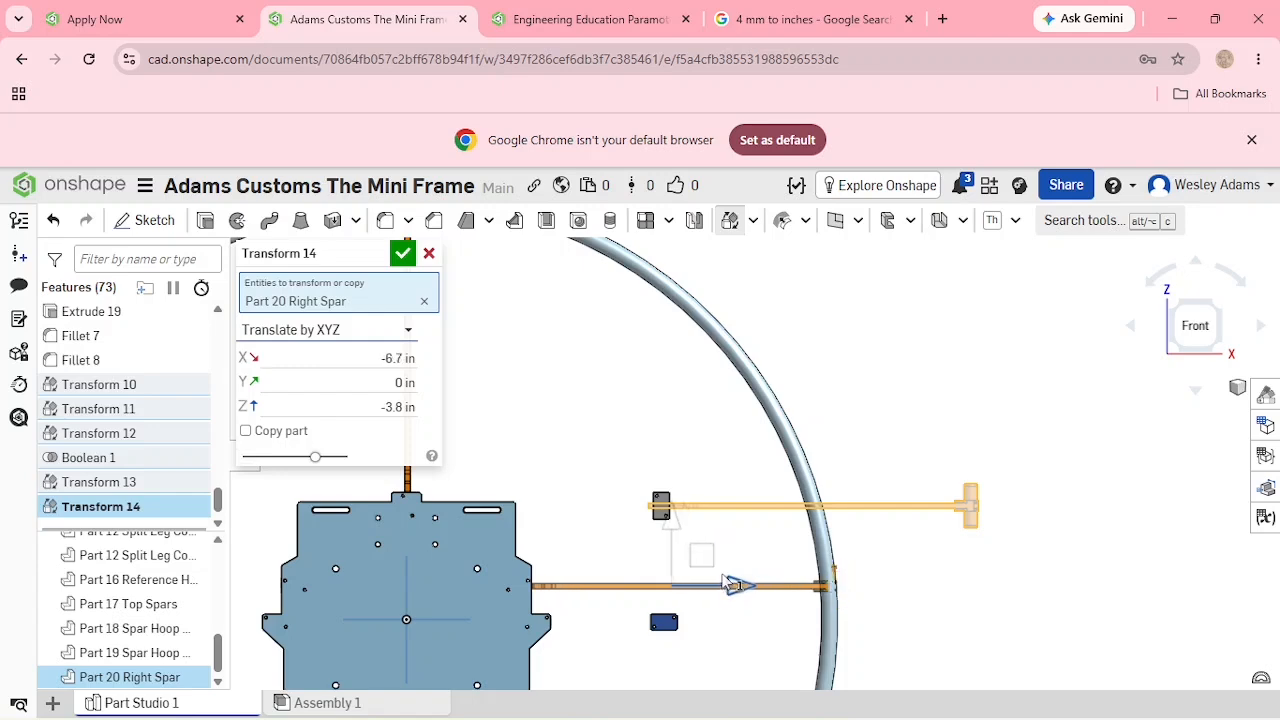
# Refine the right spar's translation to -6.77 in along X and -3.75 in along Z, and apply the transform.
pyautogui.scroll(5, 562, 548)
pyautogui.moveTo(611, 553); pyautogui.dragTo(566, 578, button='right')
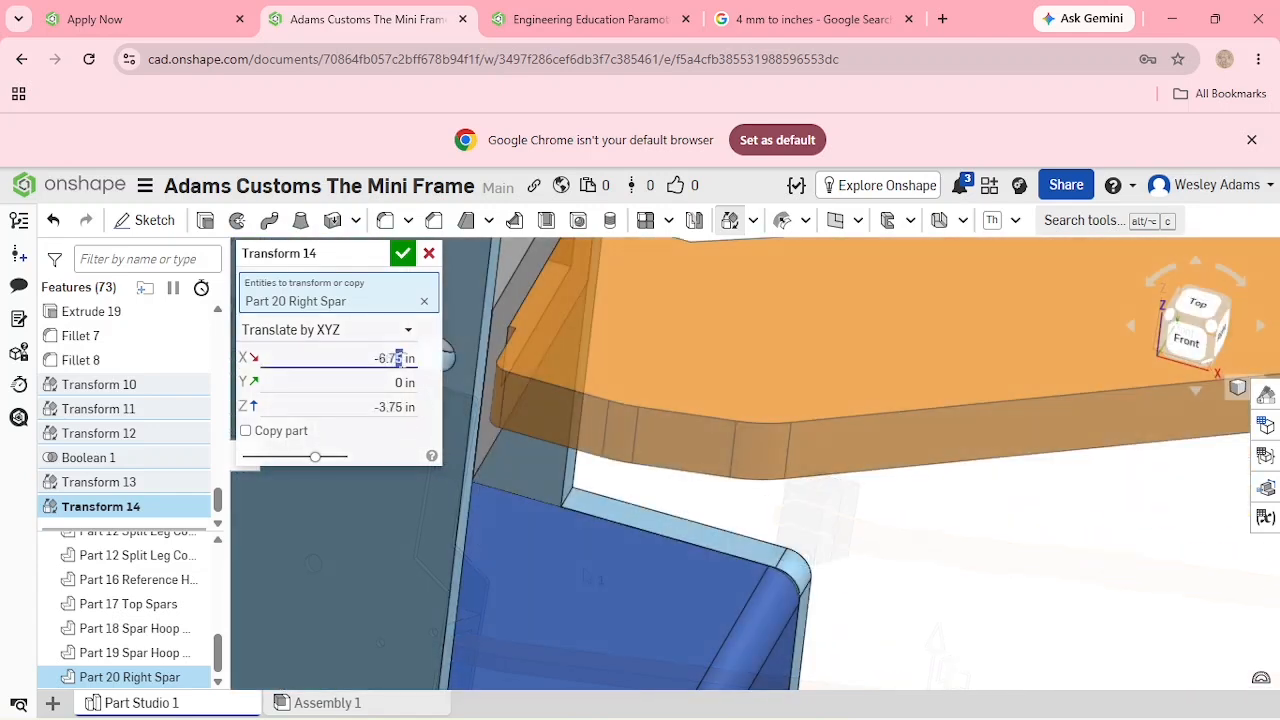
pyautogui.write('9')
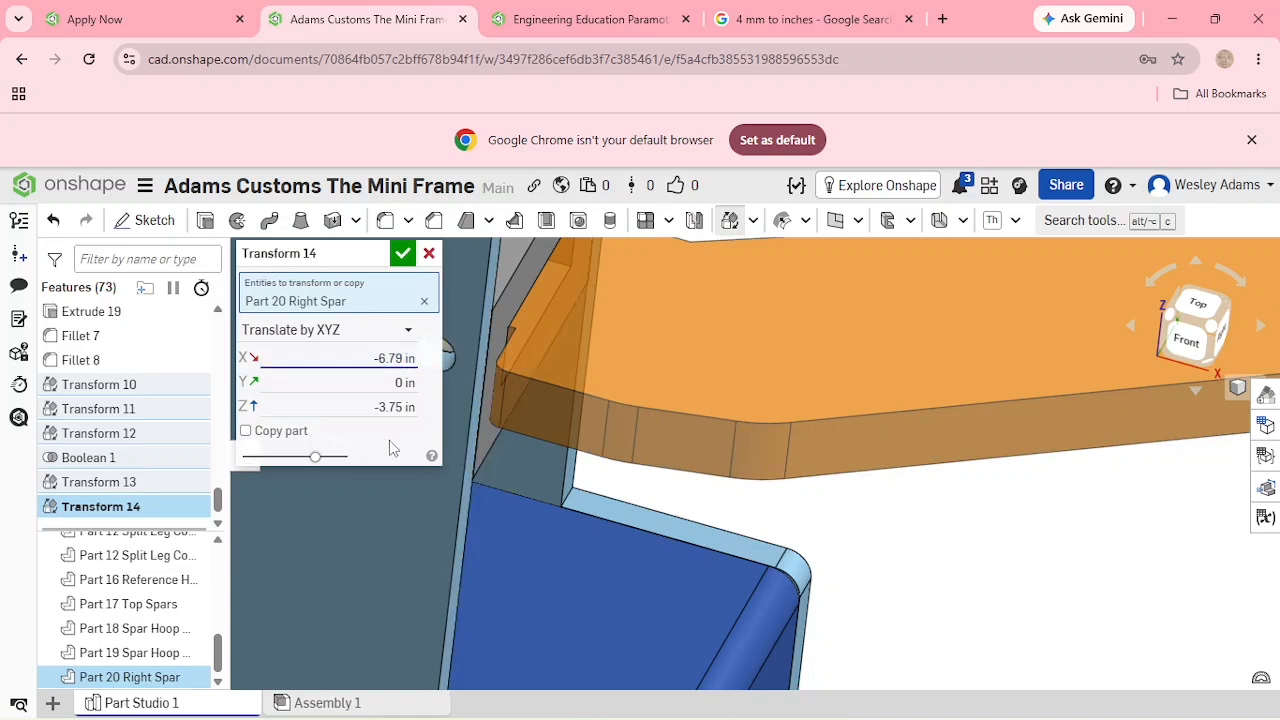
pyautogui.click(390, 358)
pyautogui.click(391, 358)
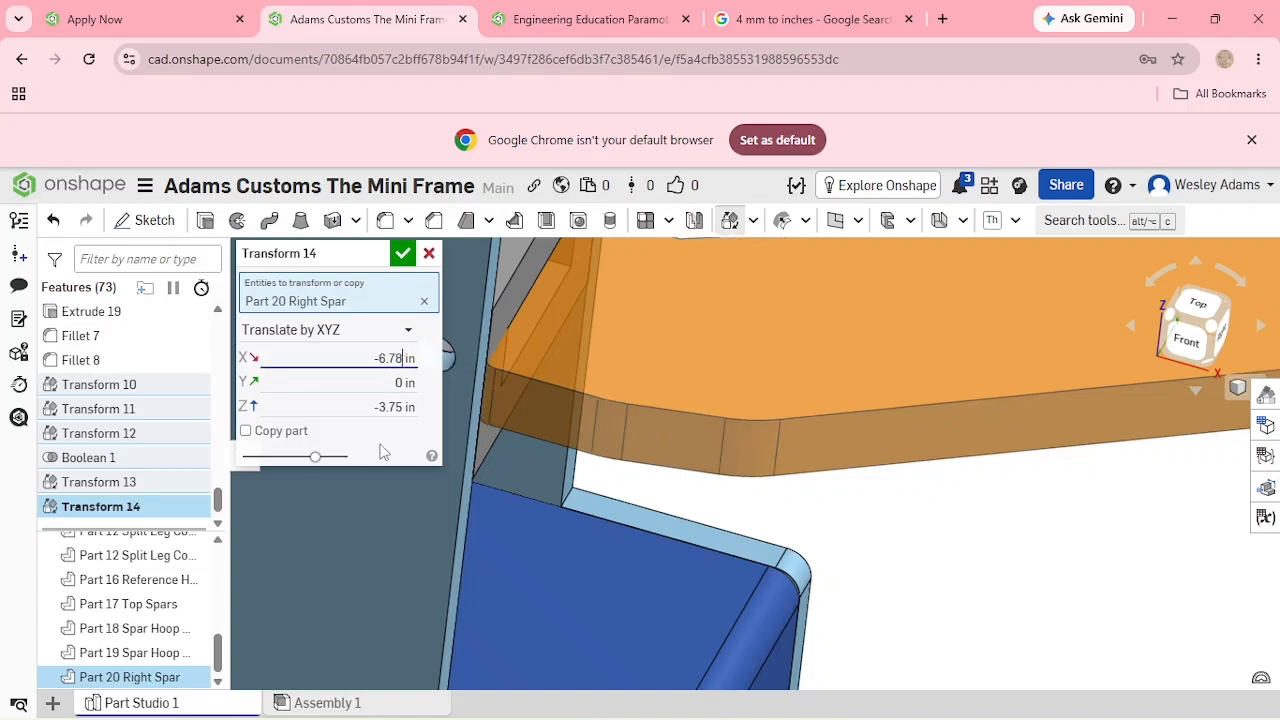
pyautogui.click(397, 358)
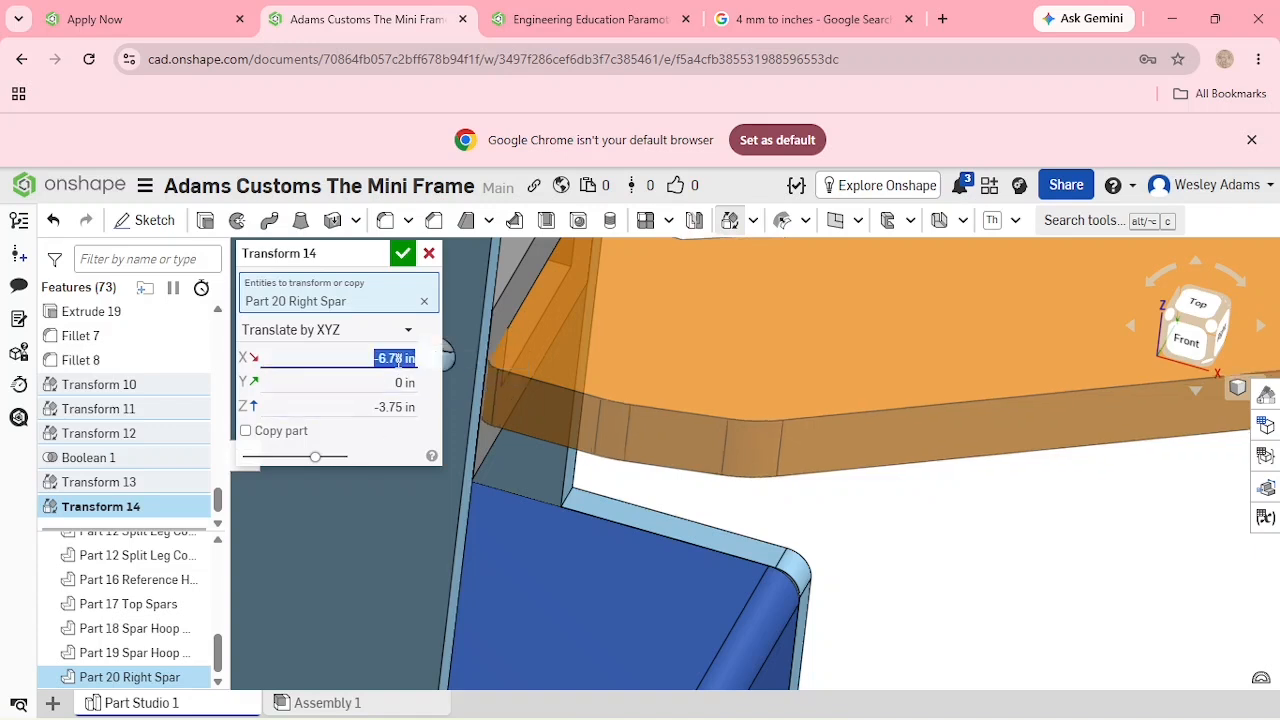
pyautogui.click(397, 358)
pyautogui.click(375, 437)
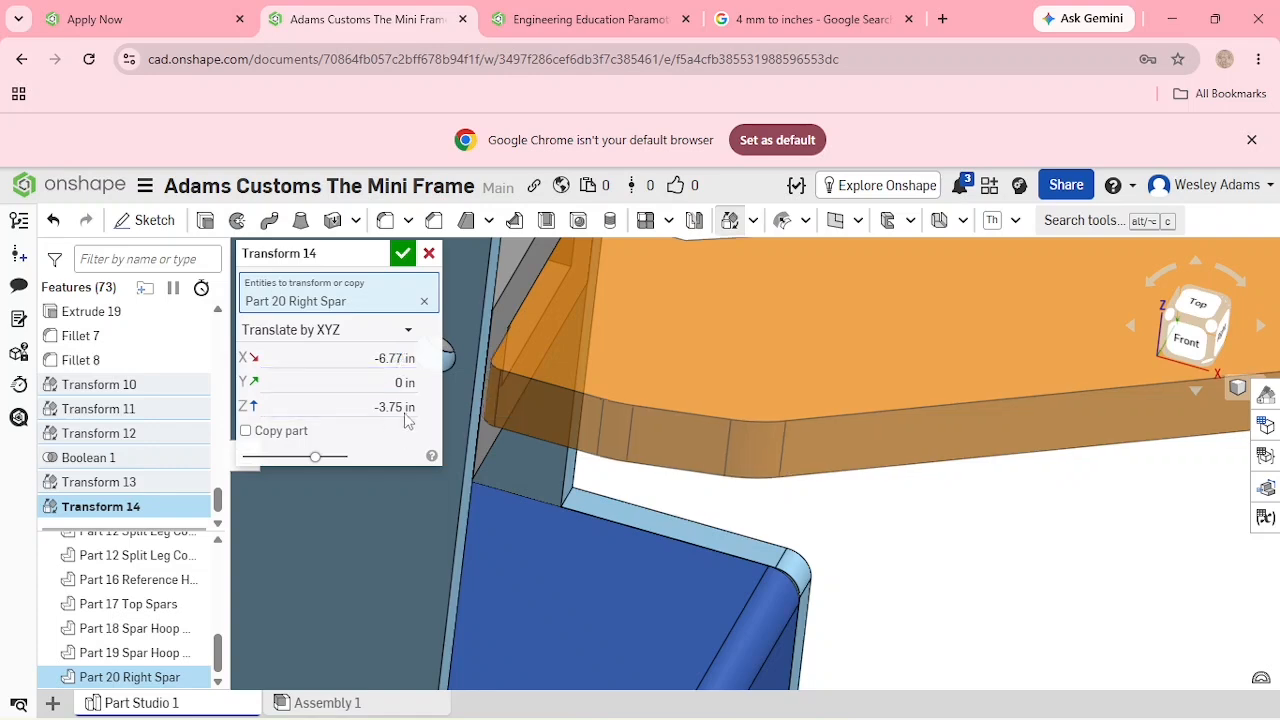
pyautogui.click(404, 255)
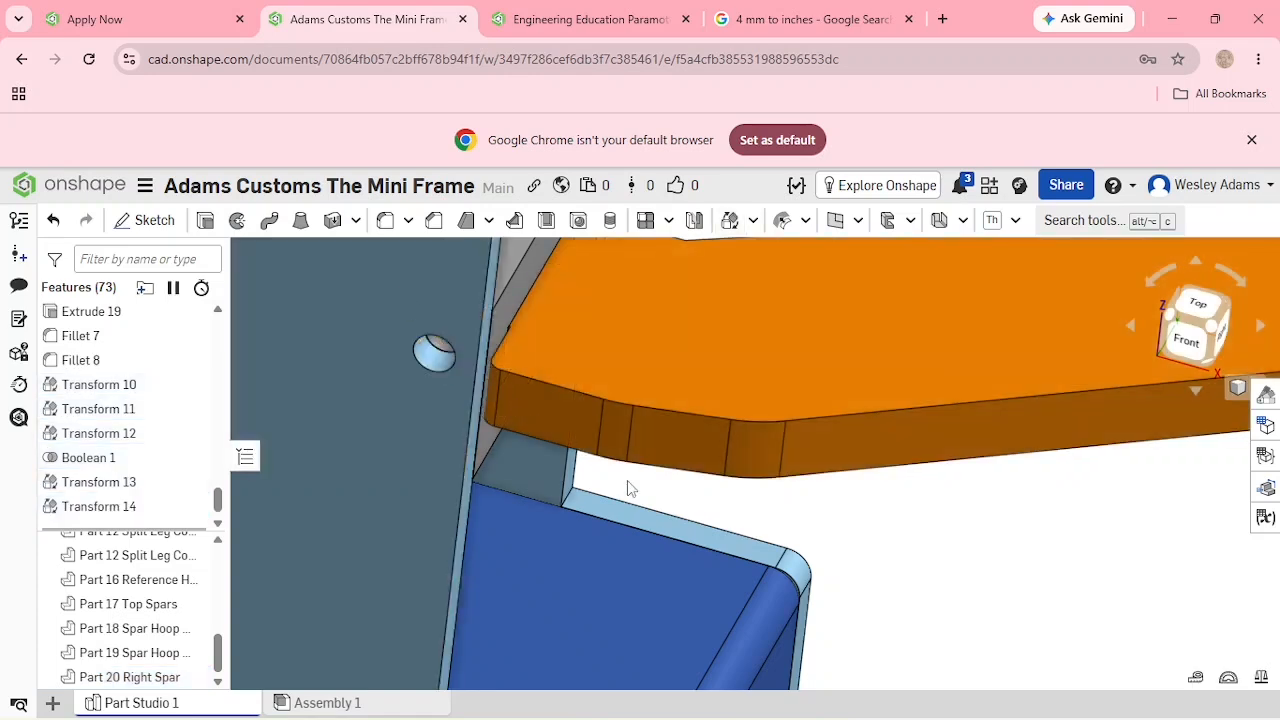
# Examine how the right spar meets the frame and the hoop, and compare it with the top spar's hoop joint.
pyautogui.scroll(-10, 627, 485)
pyautogui.scroll(-3, 651, 492)
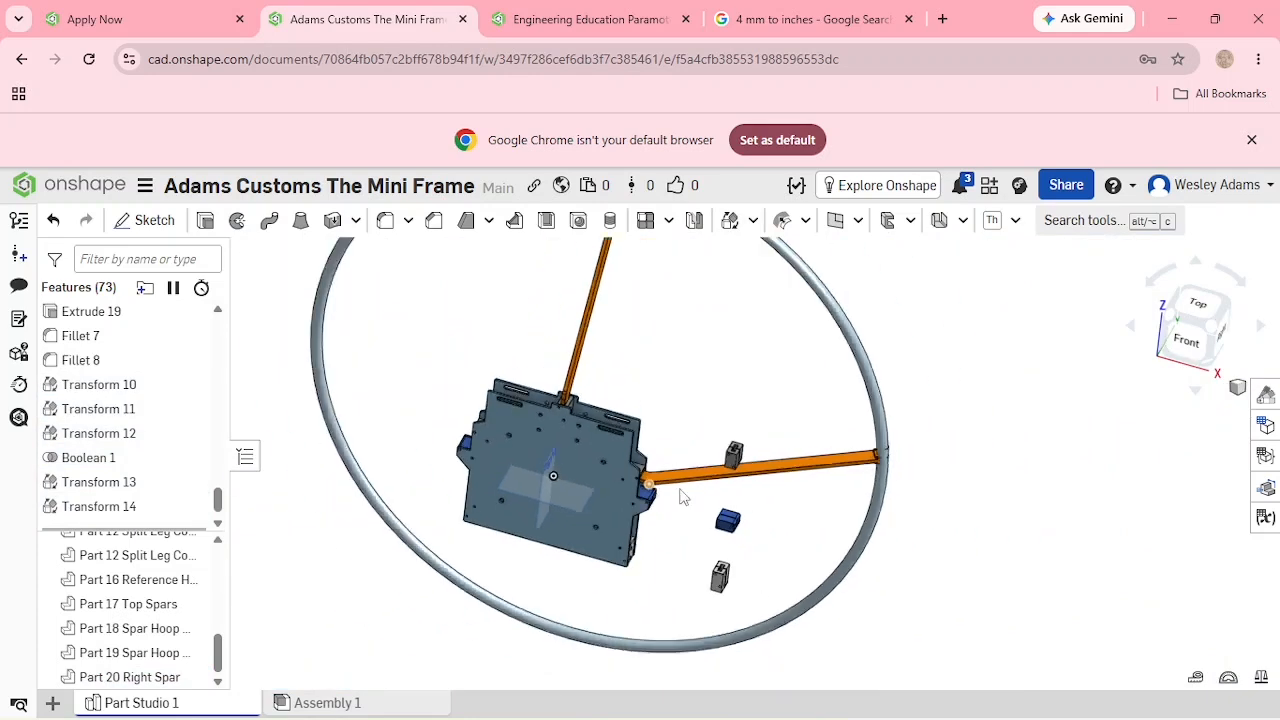
pyautogui.scroll(3, 938, 521)
pyautogui.scroll(3, 892, 502)
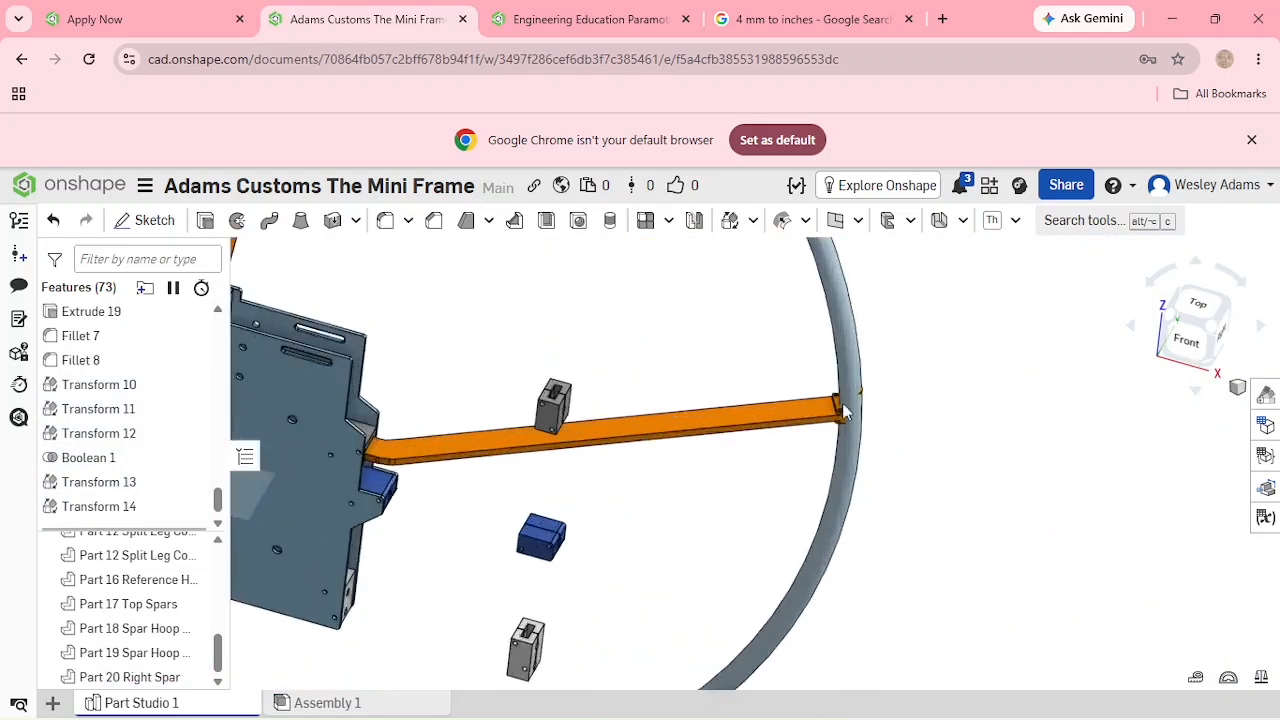
pyautogui.scroll(-5, 918, 405)
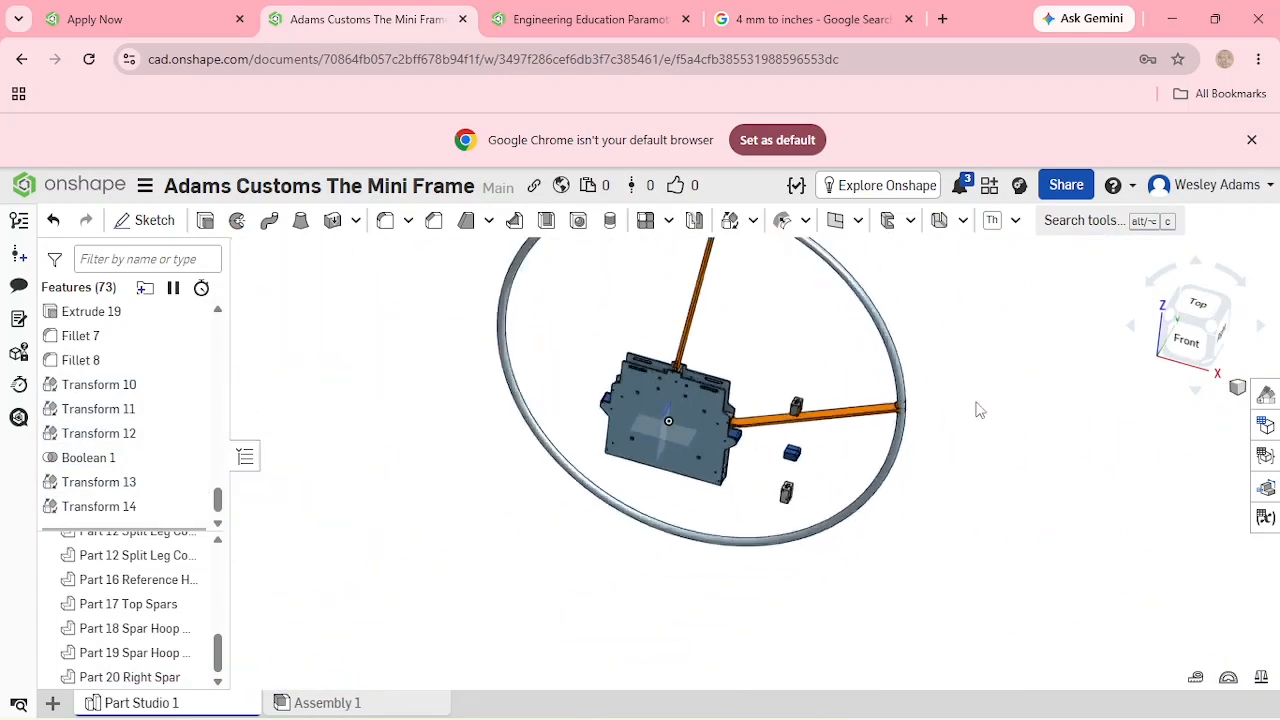
pyautogui.scroll(5, 795, 300)
pyautogui.scroll(5, 843, 449)
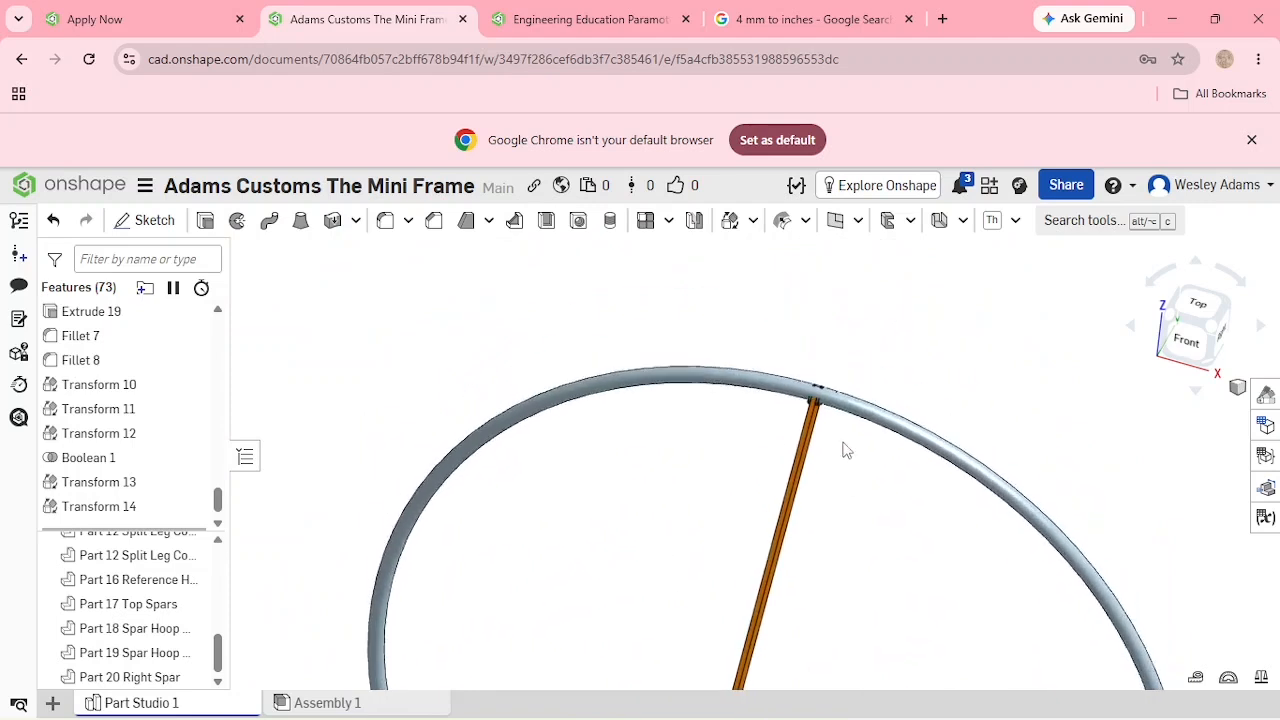
pyautogui.scroll(-2, 843, 423)
pyautogui.scroll(-3, 843, 423)
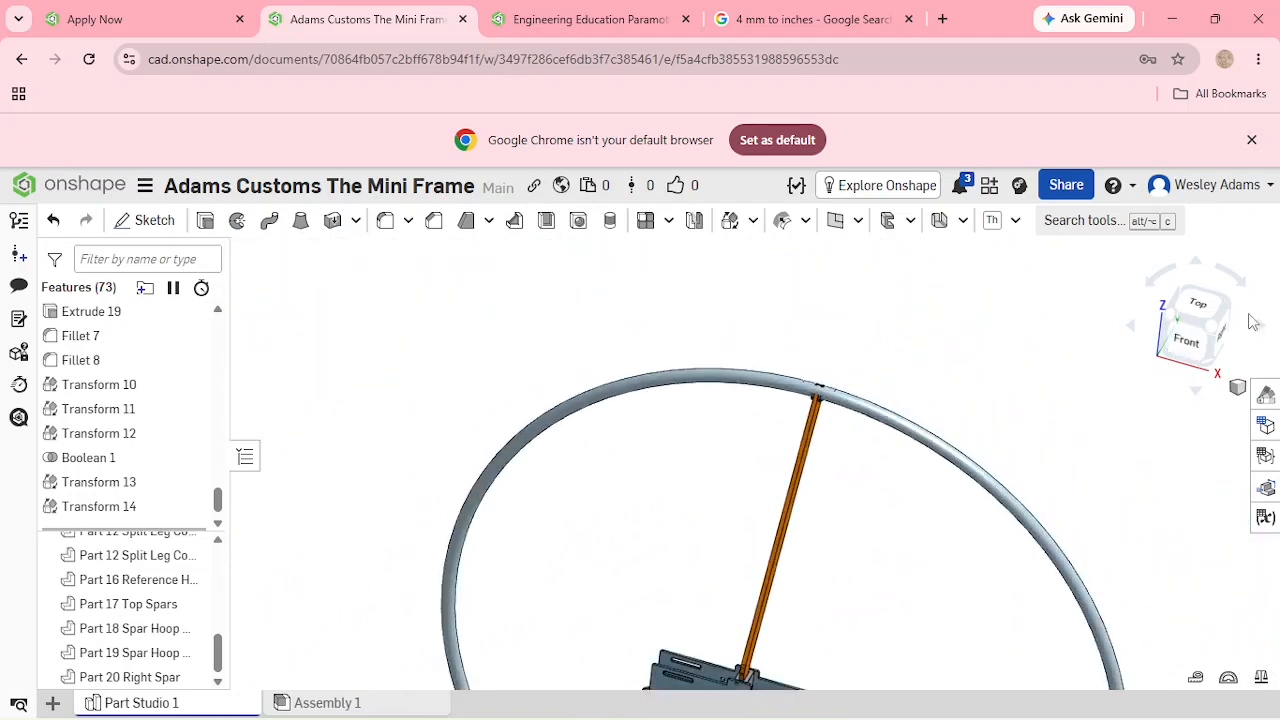
# Mirror Part 20 Right Spar across the Right plane, checking the preview's fit at the frame's left bracket before accepting.
pyautogui.click(1220, 334)
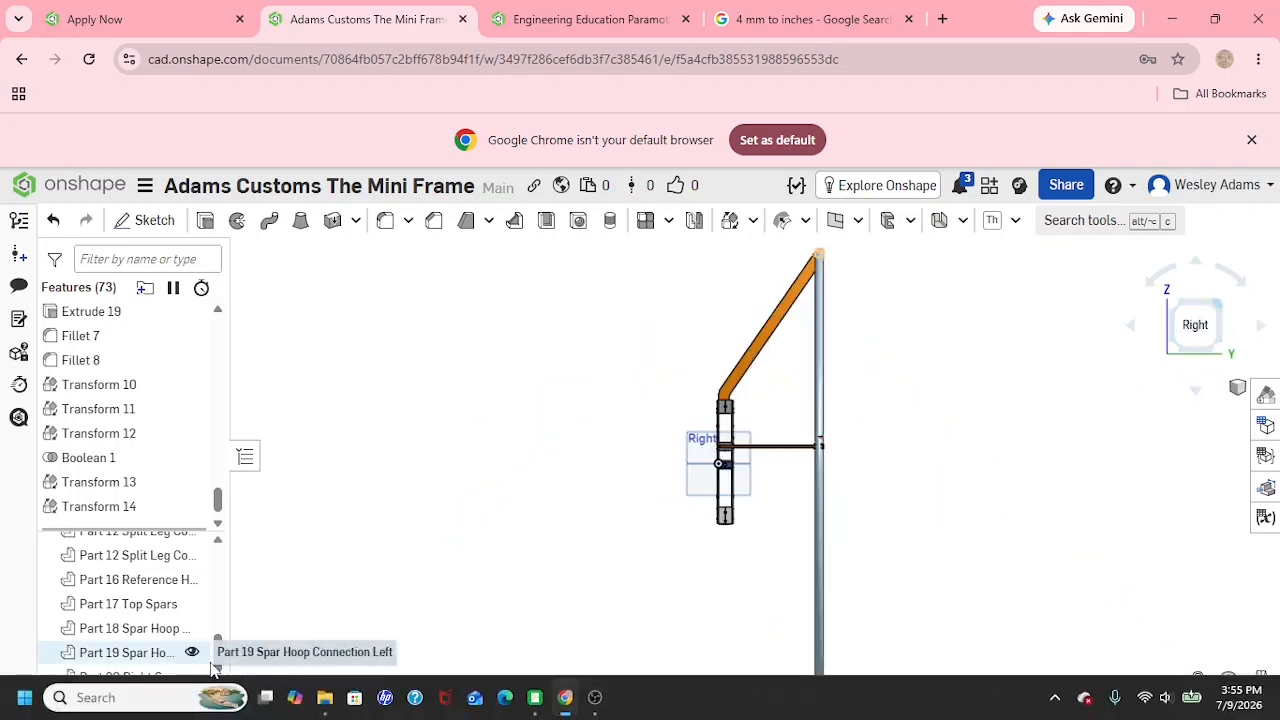
pyautogui.click(130, 677)
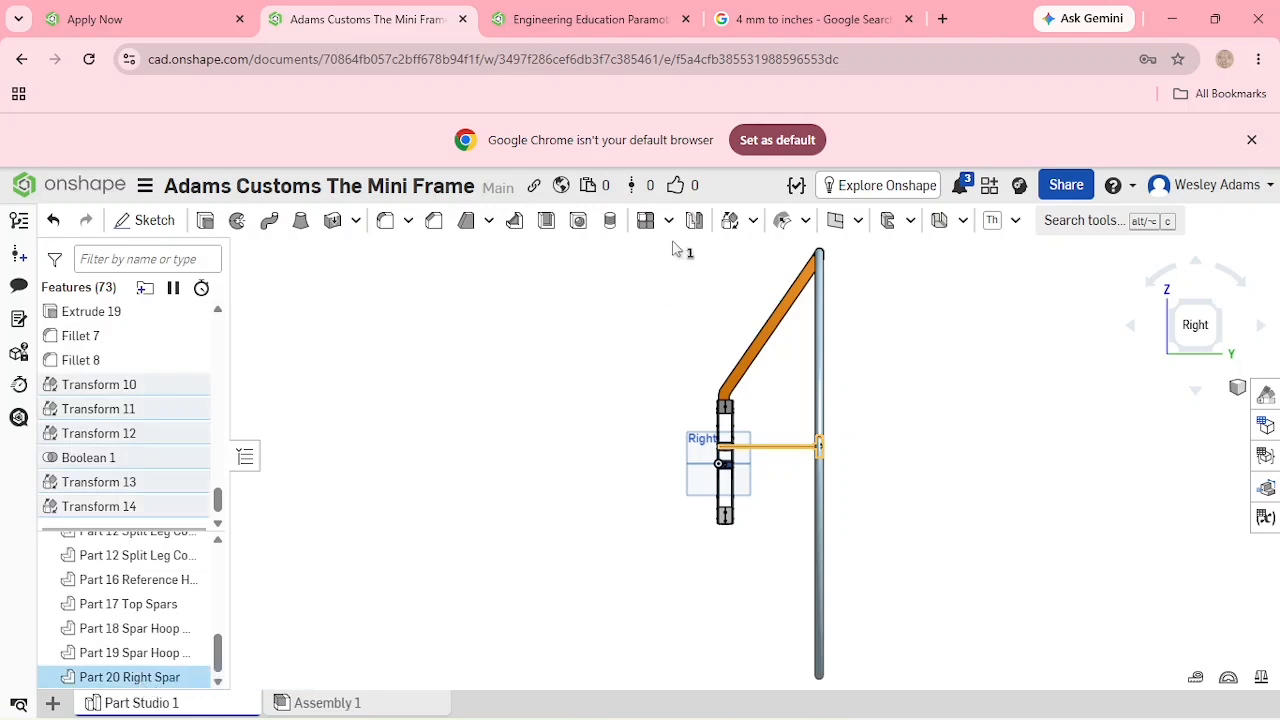
pyautogui.click(694, 220)
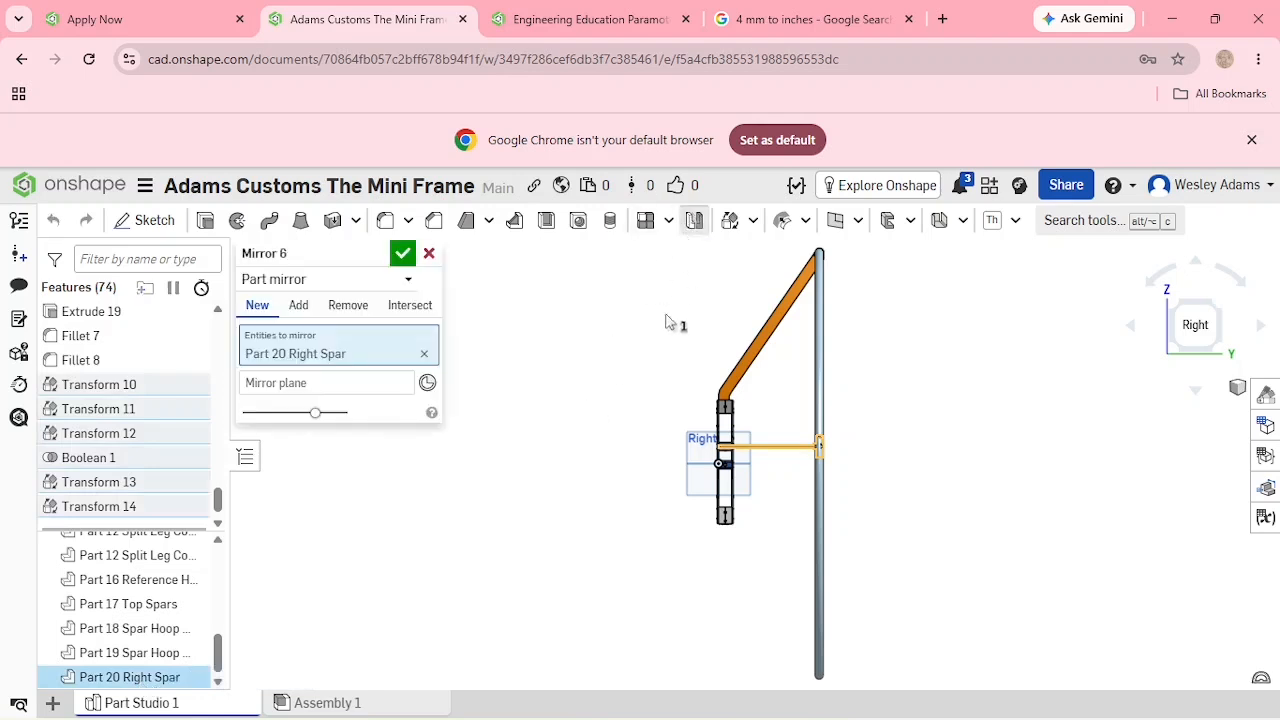
pyautogui.click(335, 392)
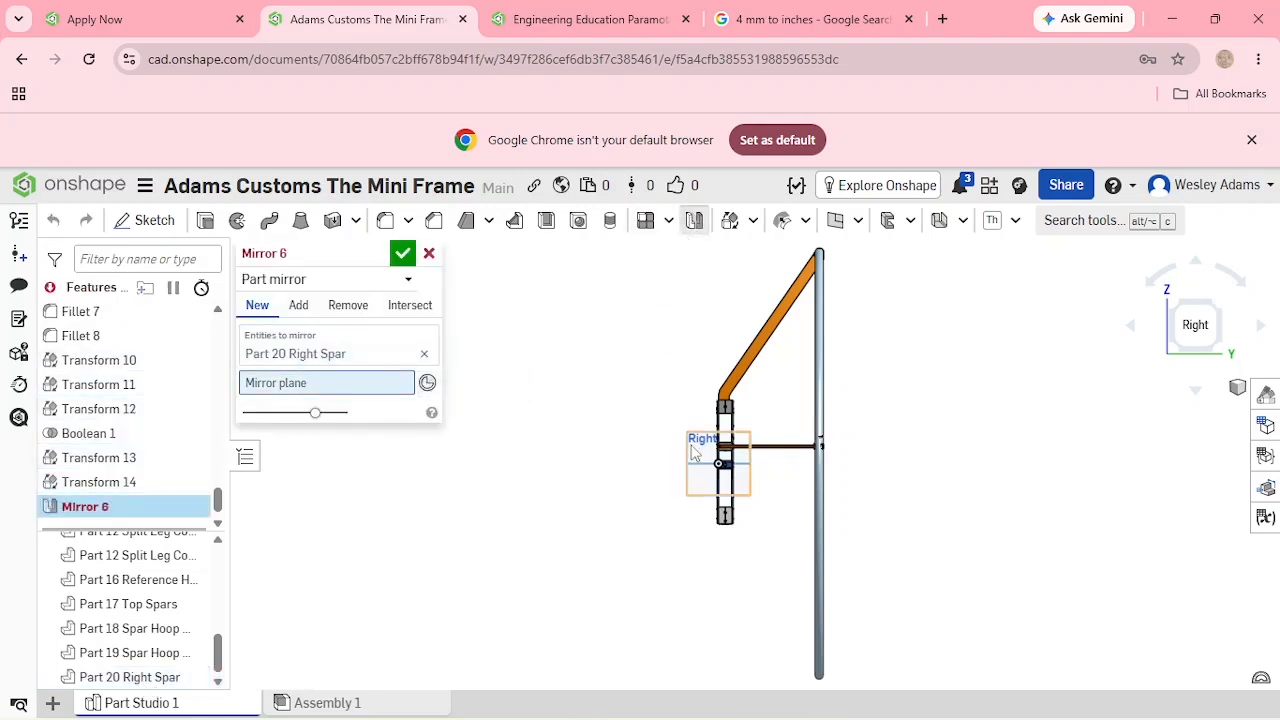
pyautogui.click(678, 462)
pyautogui.moveTo(535, 540); pyautogui.dragTo(634, 556, button='right')
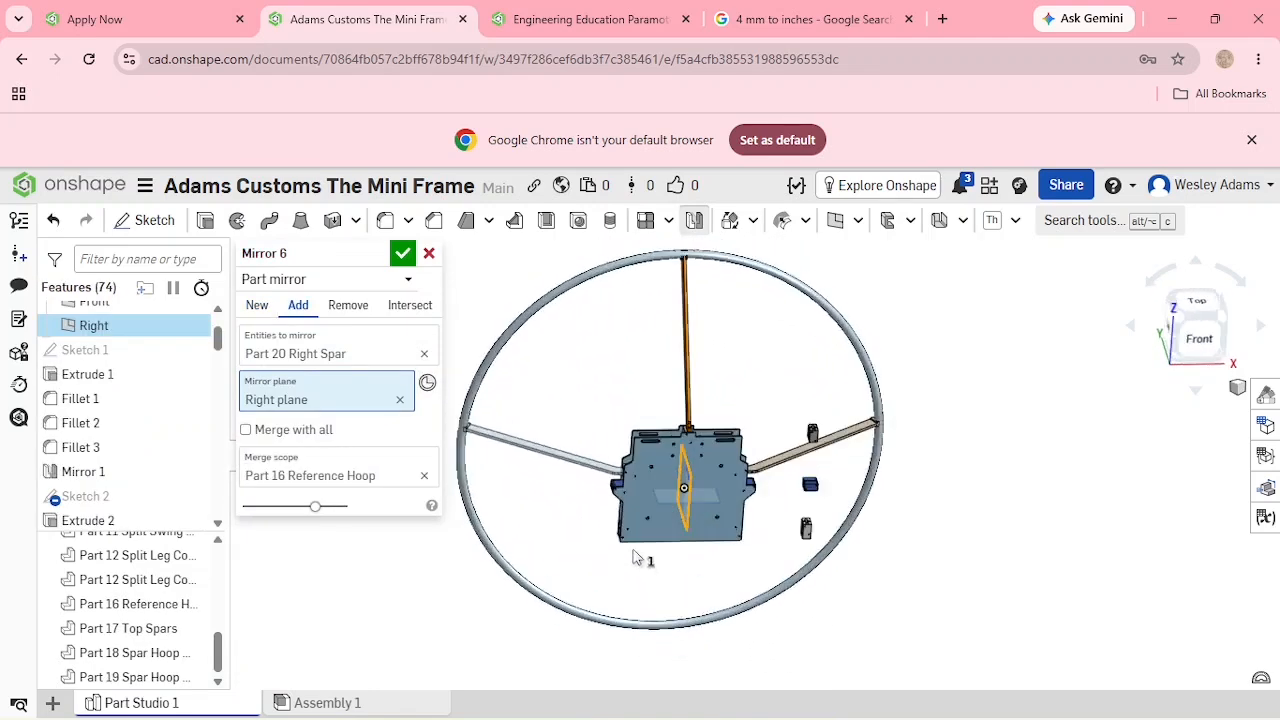
pyautogui.scroll(6, 634, 563)
pyautogui.moveTo(493, 420); pyautogui.dragTo(497, 467, button='right')
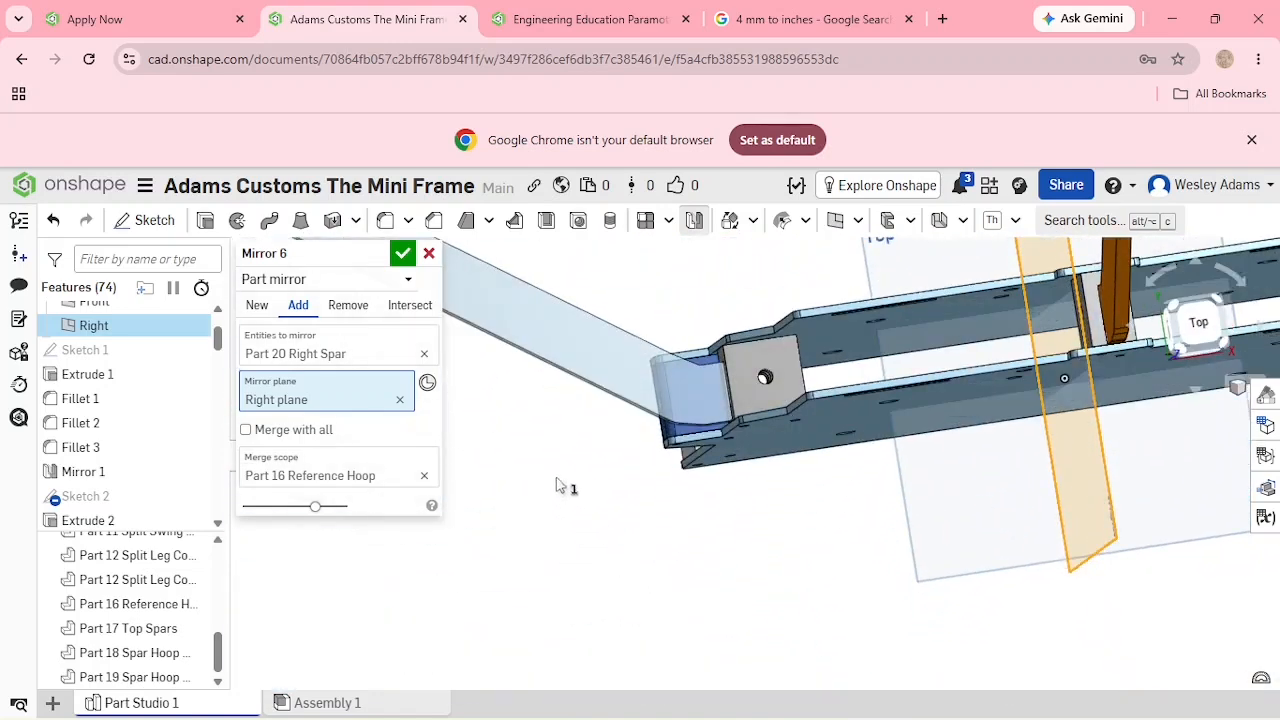
pyautogui.scroll(5, 590, 510)
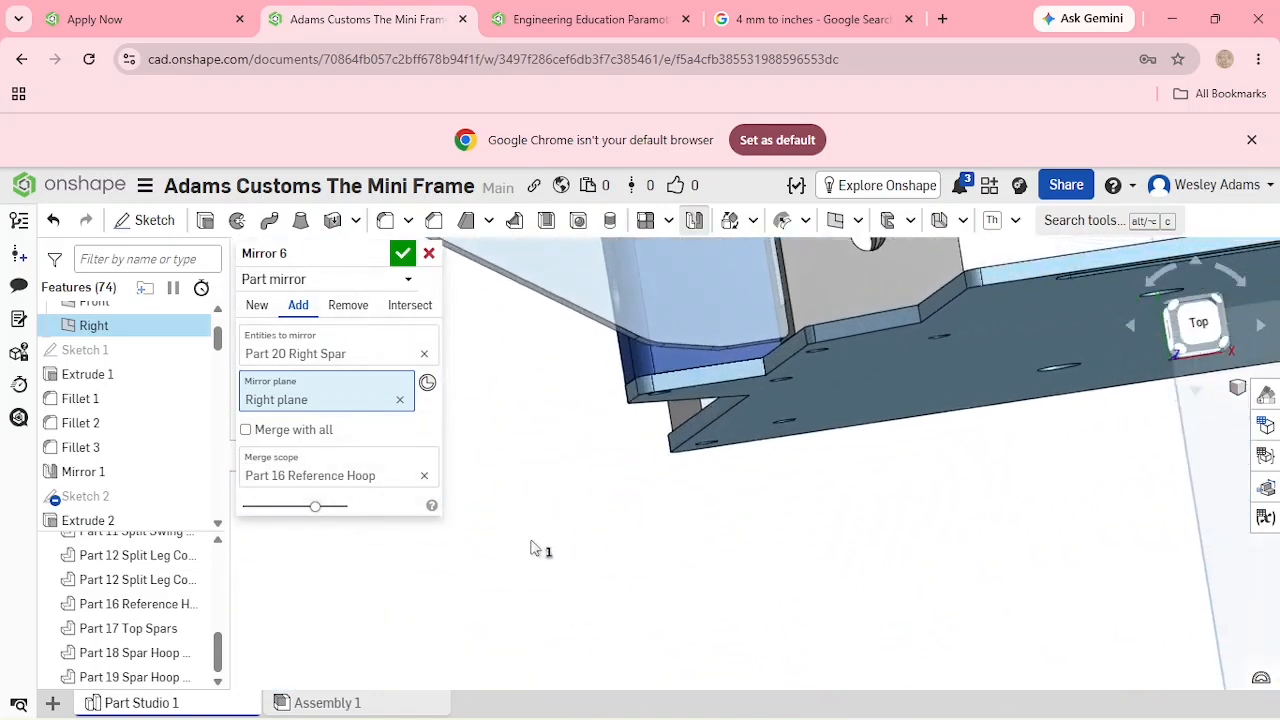
pyautogui.scroll(5, 680, 466)
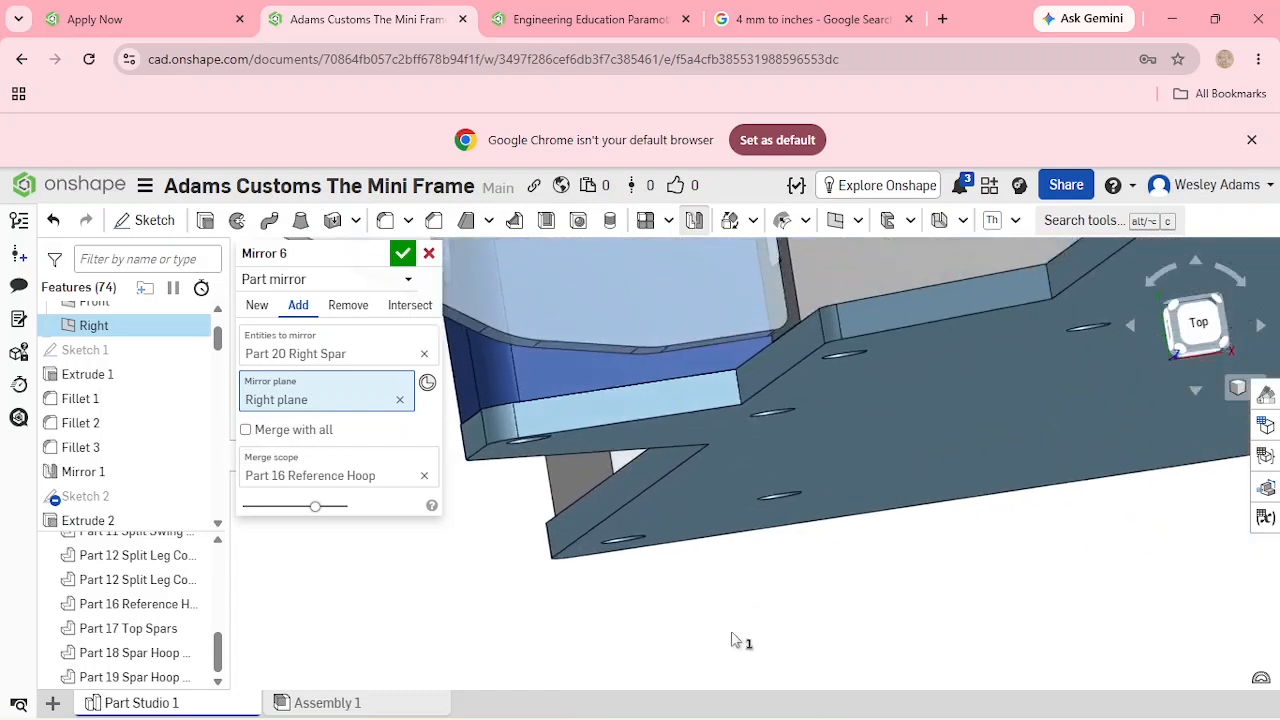
pyautogui.press('Return')
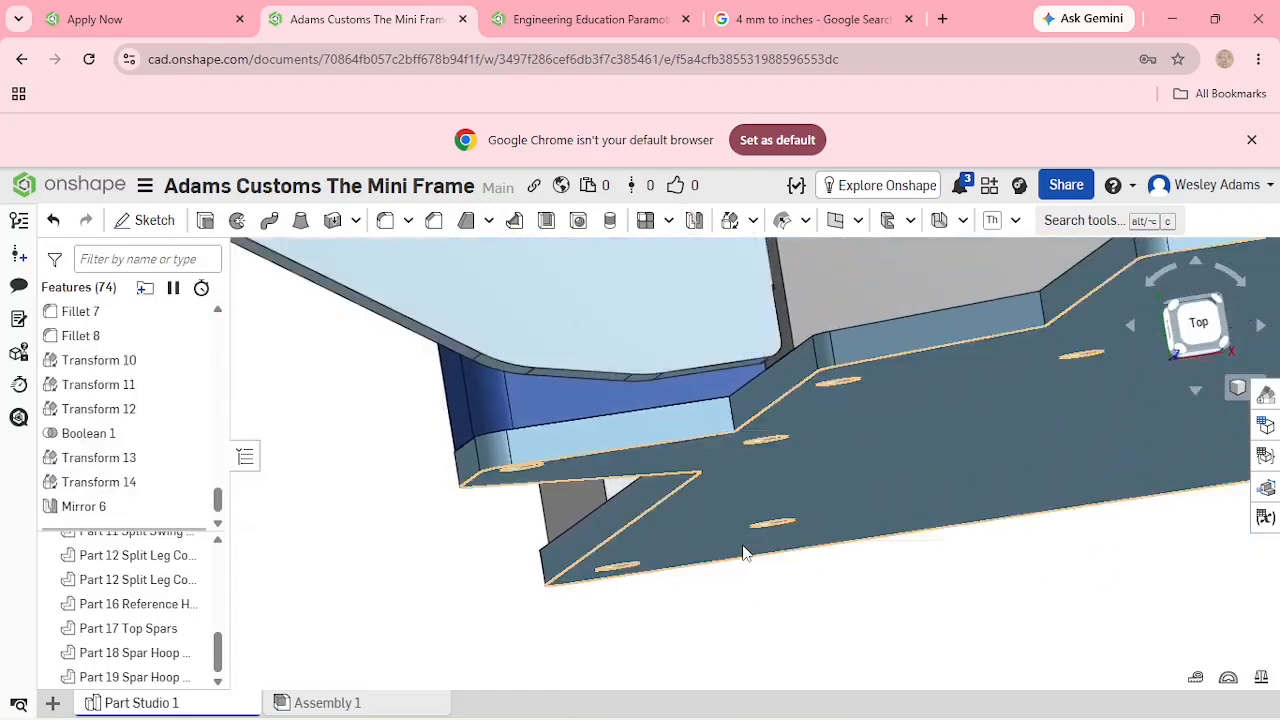
# Inspect the mirrored spars around the frame and change Mirror 6 from Add to New so the left spar is a separate part.
pyautogui.moveTo(770, 568); pyautogui.dragTo(714, 517, button='right')
pyautogui.scroll(-8, 737, 519)
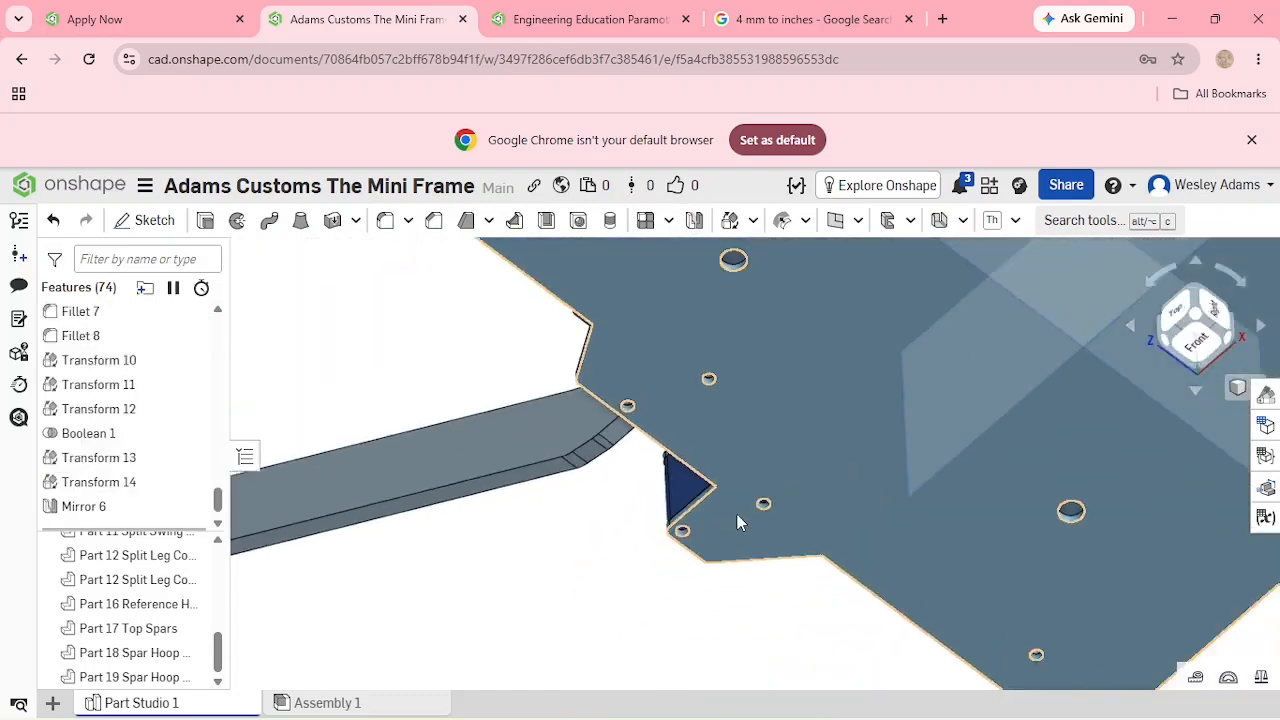
pyautogui.scroll(-3, 737, 519)
pyautogui.moveTo(880, 534); pyautogui.dragTo(966, 534, button='right')
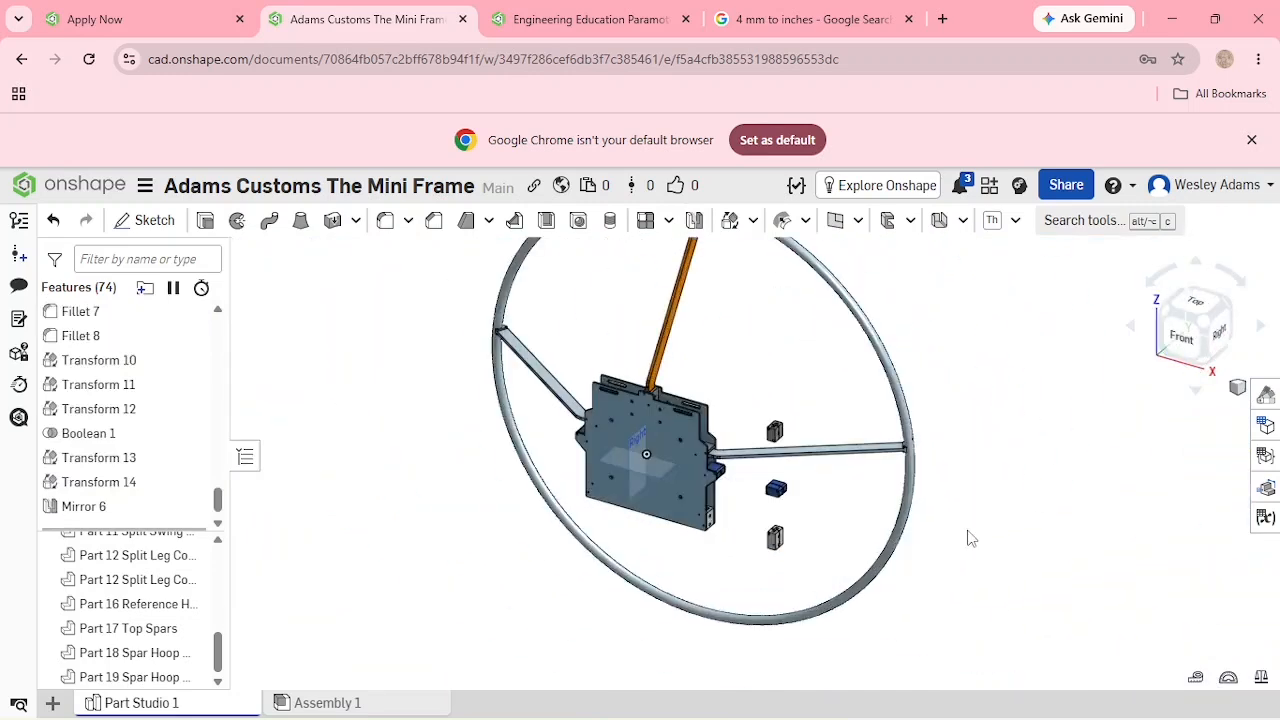
pyautogui.scroll(3, 968, 538)
pyautogui.scroll(-3, 1060, 580)
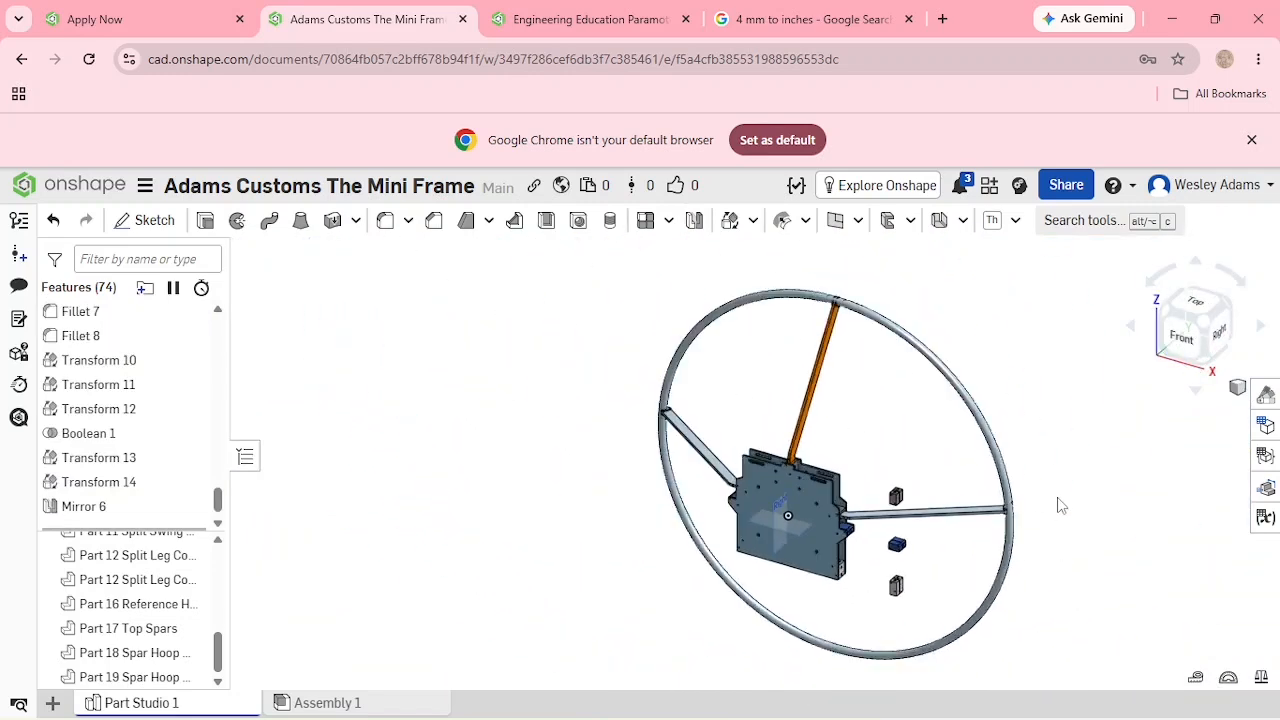
pyautogui.scroll(2, 1061, 505)
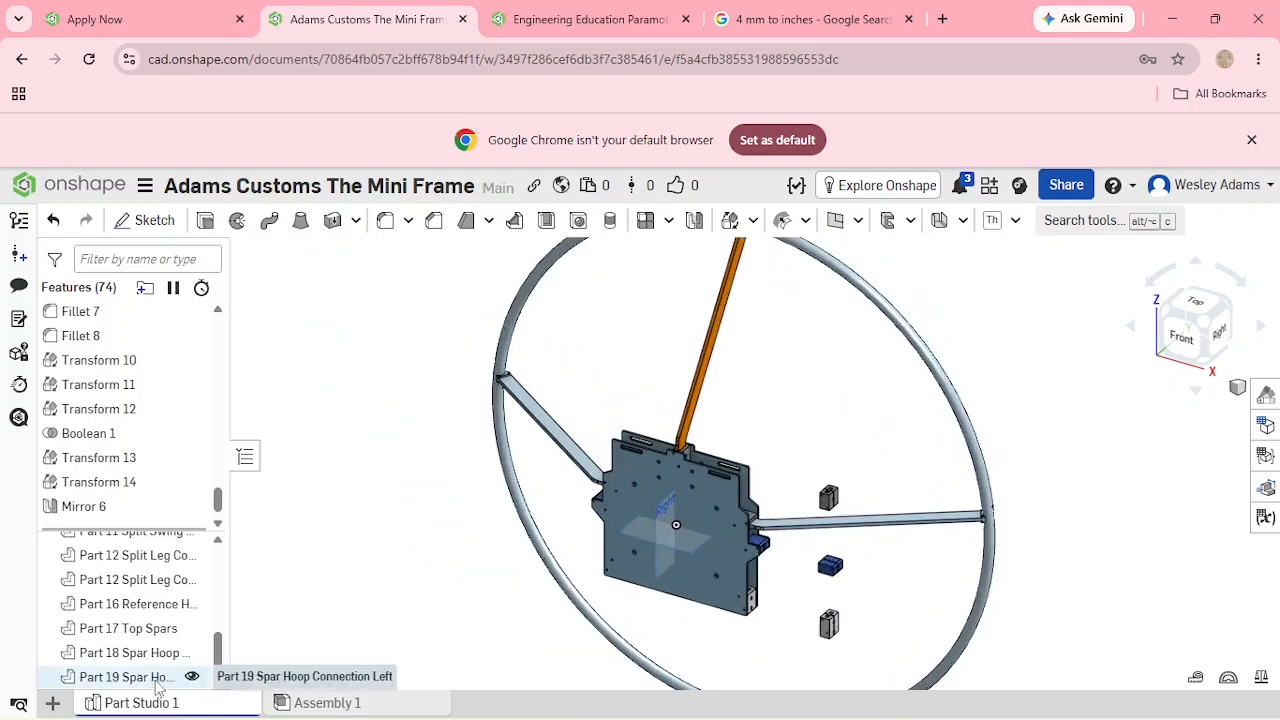
pyautogui.doubleClick(113, 508)
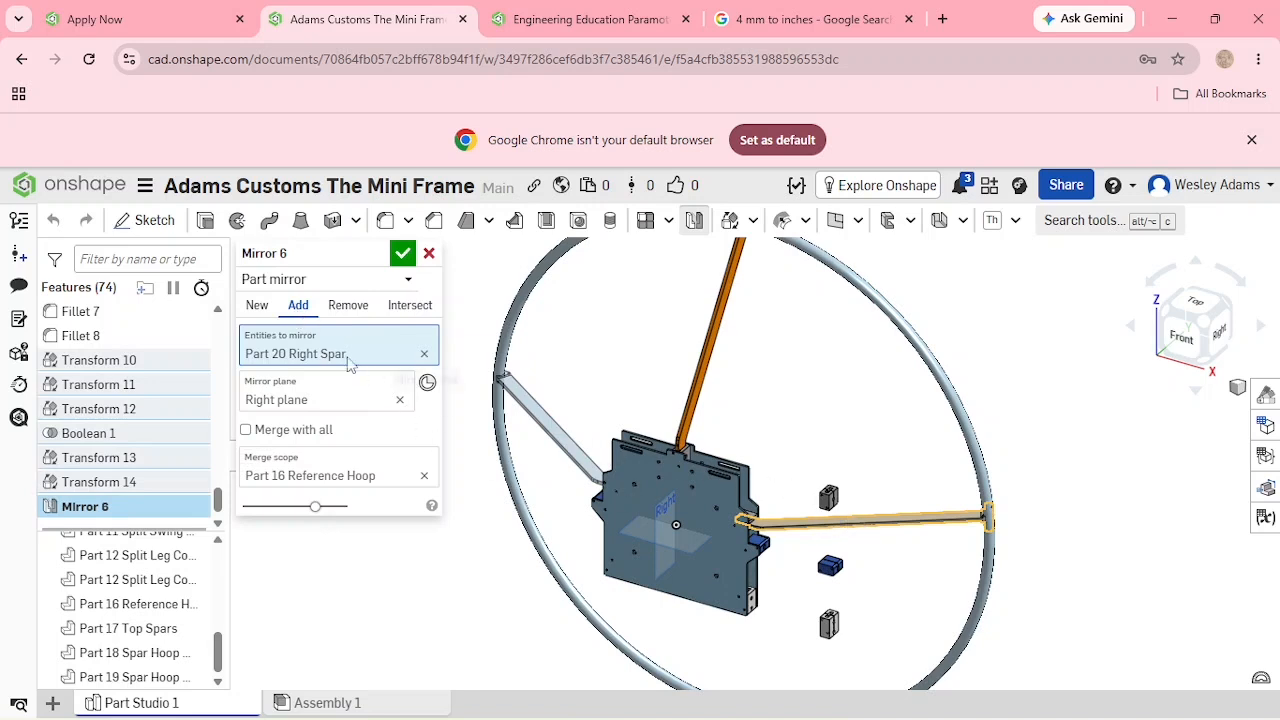
pyautogui.click(257, 306)
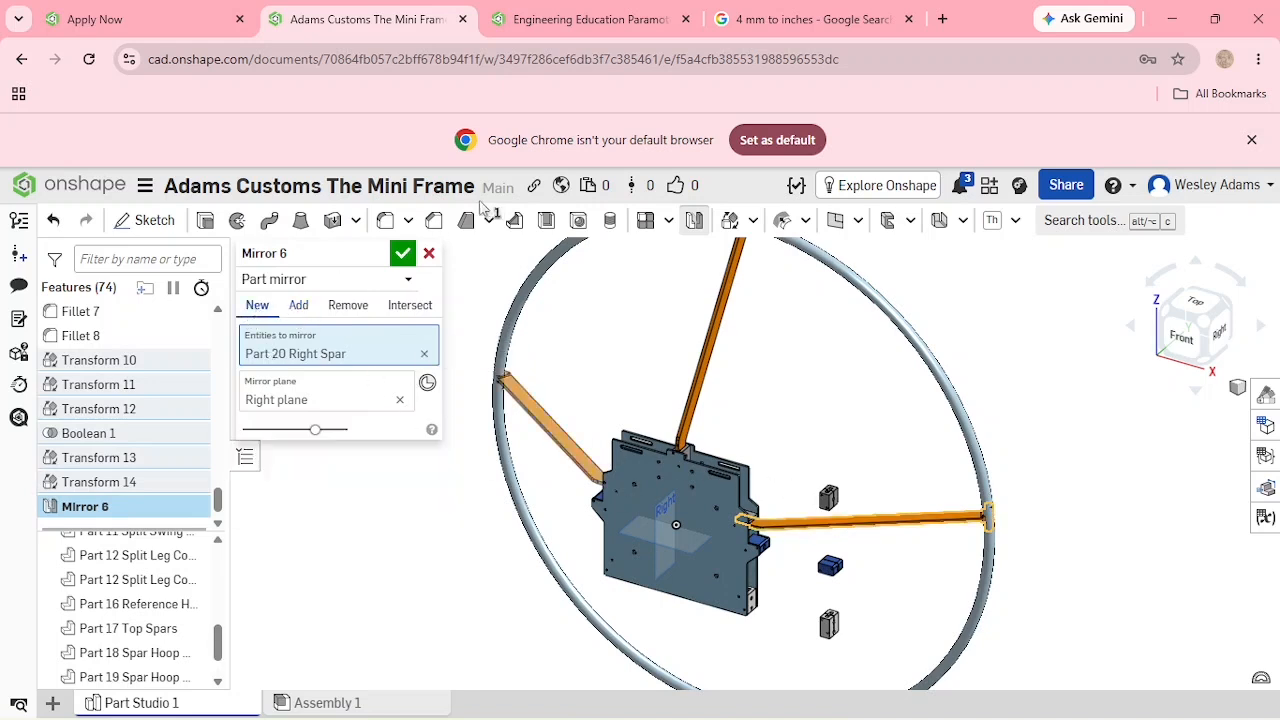